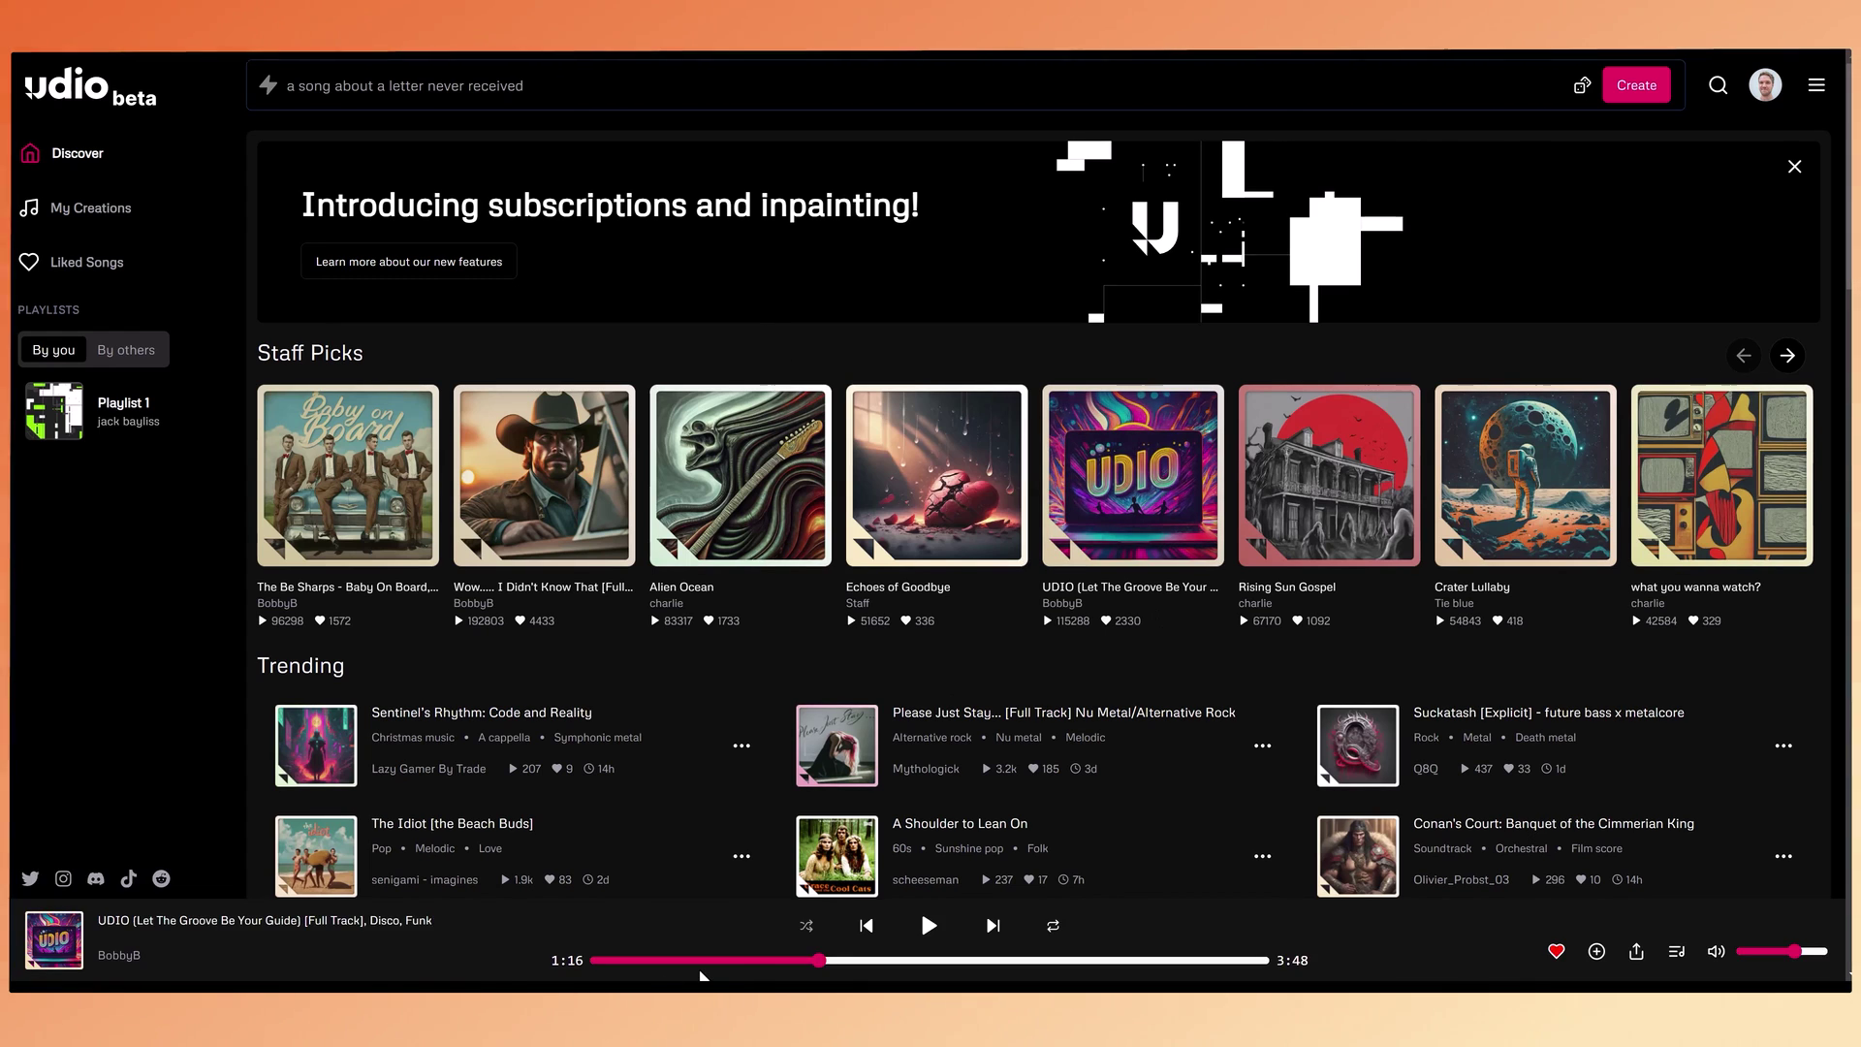
Generate a song from the prompt "a song about the experience of moving to a big city, folk rock" with auto-generated lyrics, and play a result
mouse_move(1101, 489)
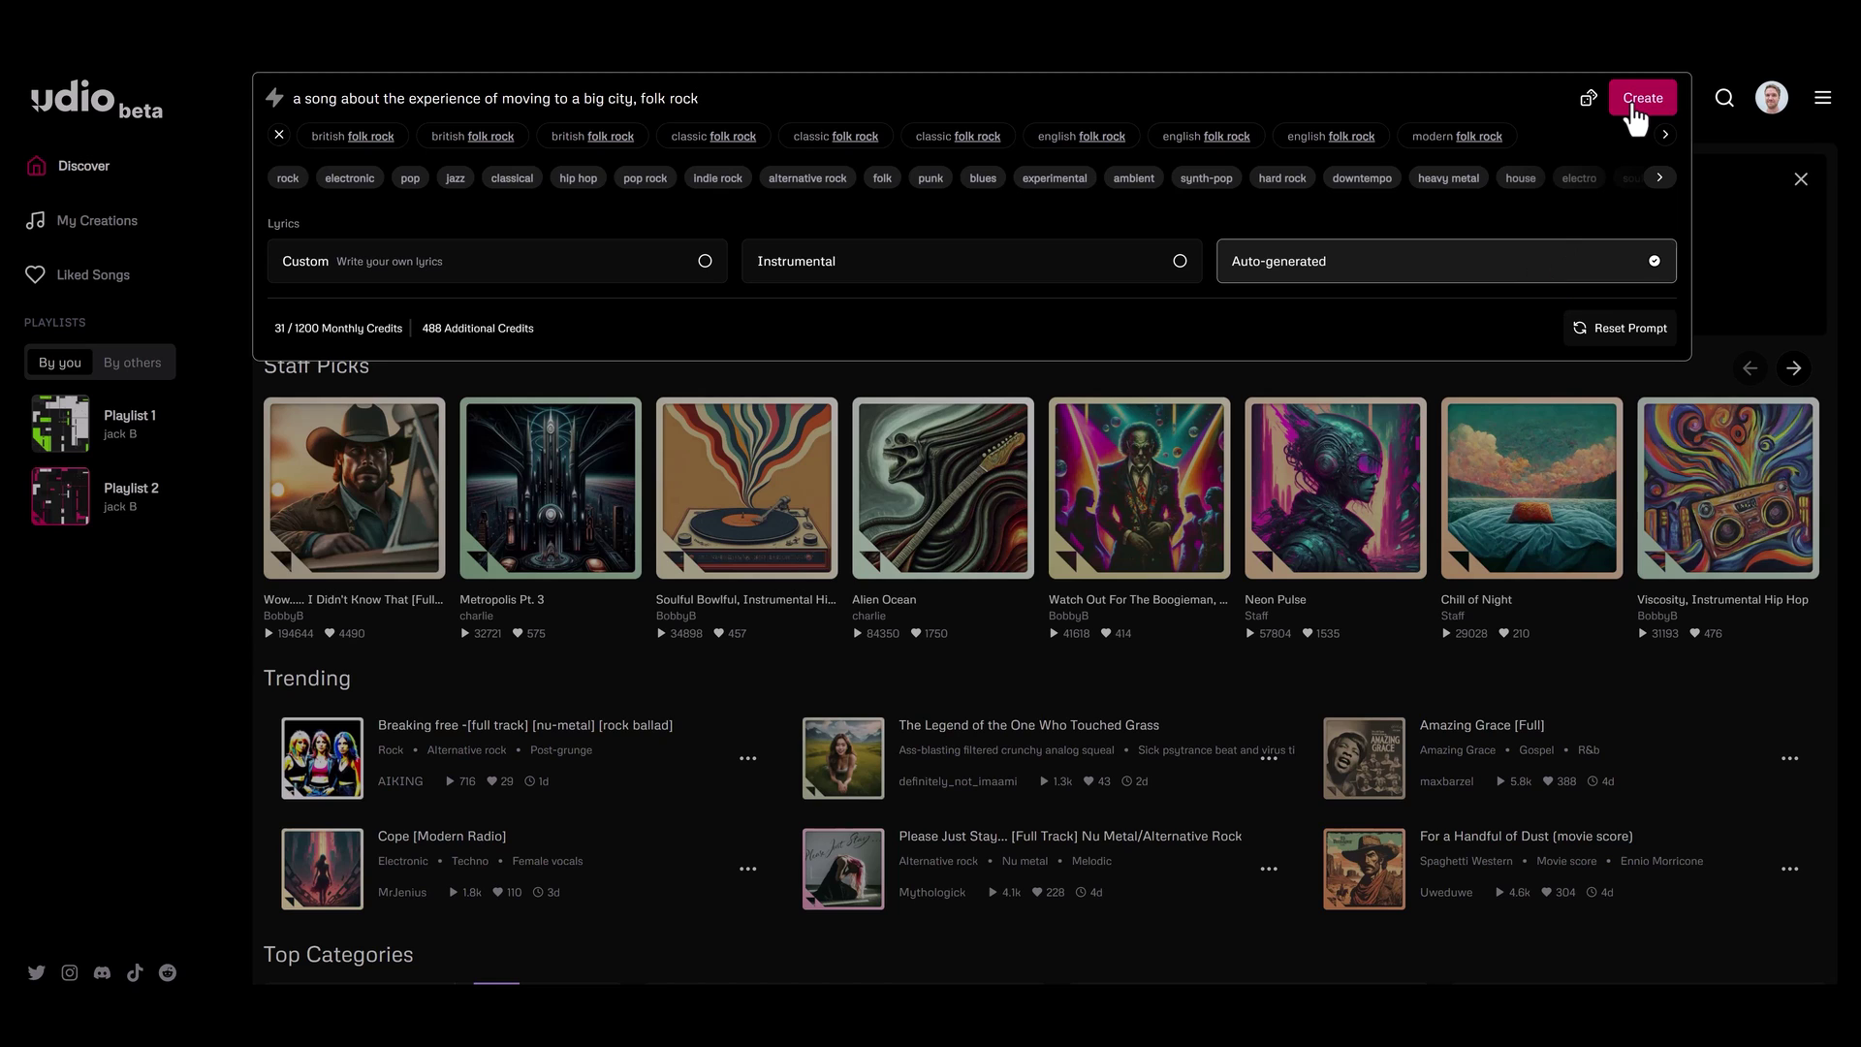
left_click(1633, 109)
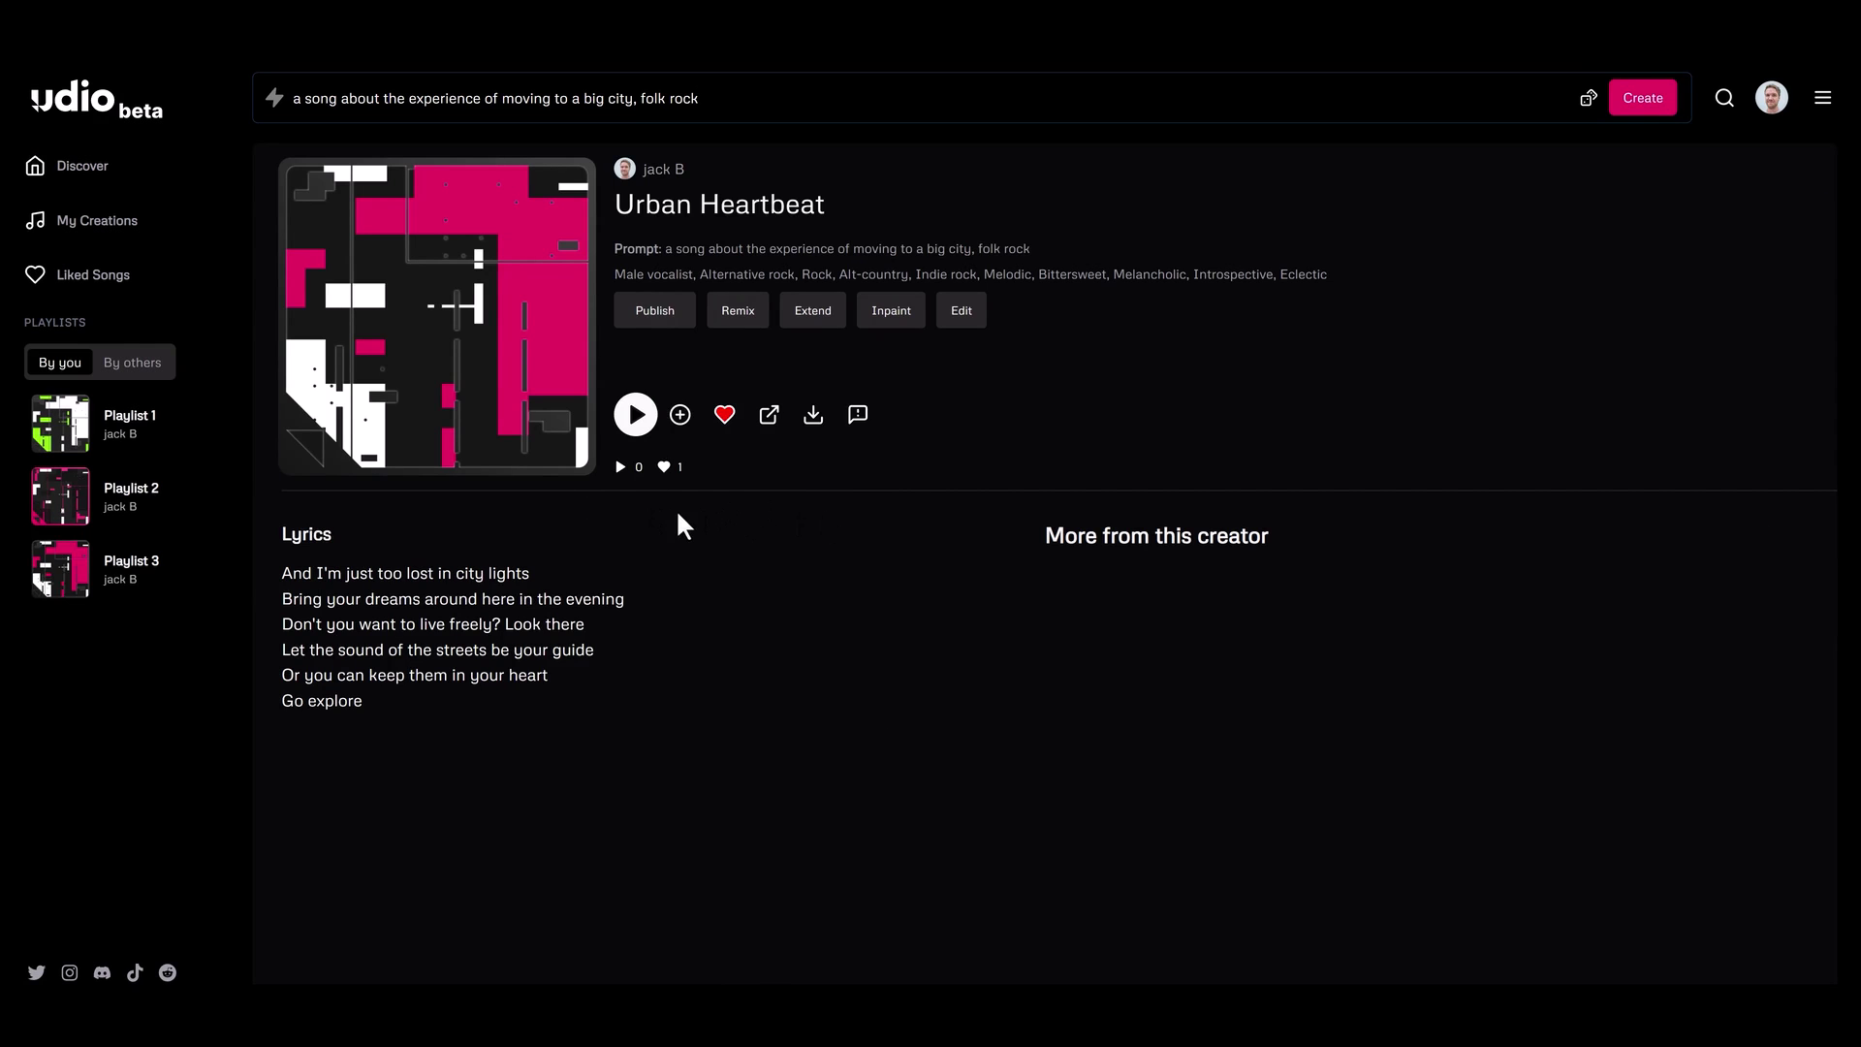
left_click(637, 421)
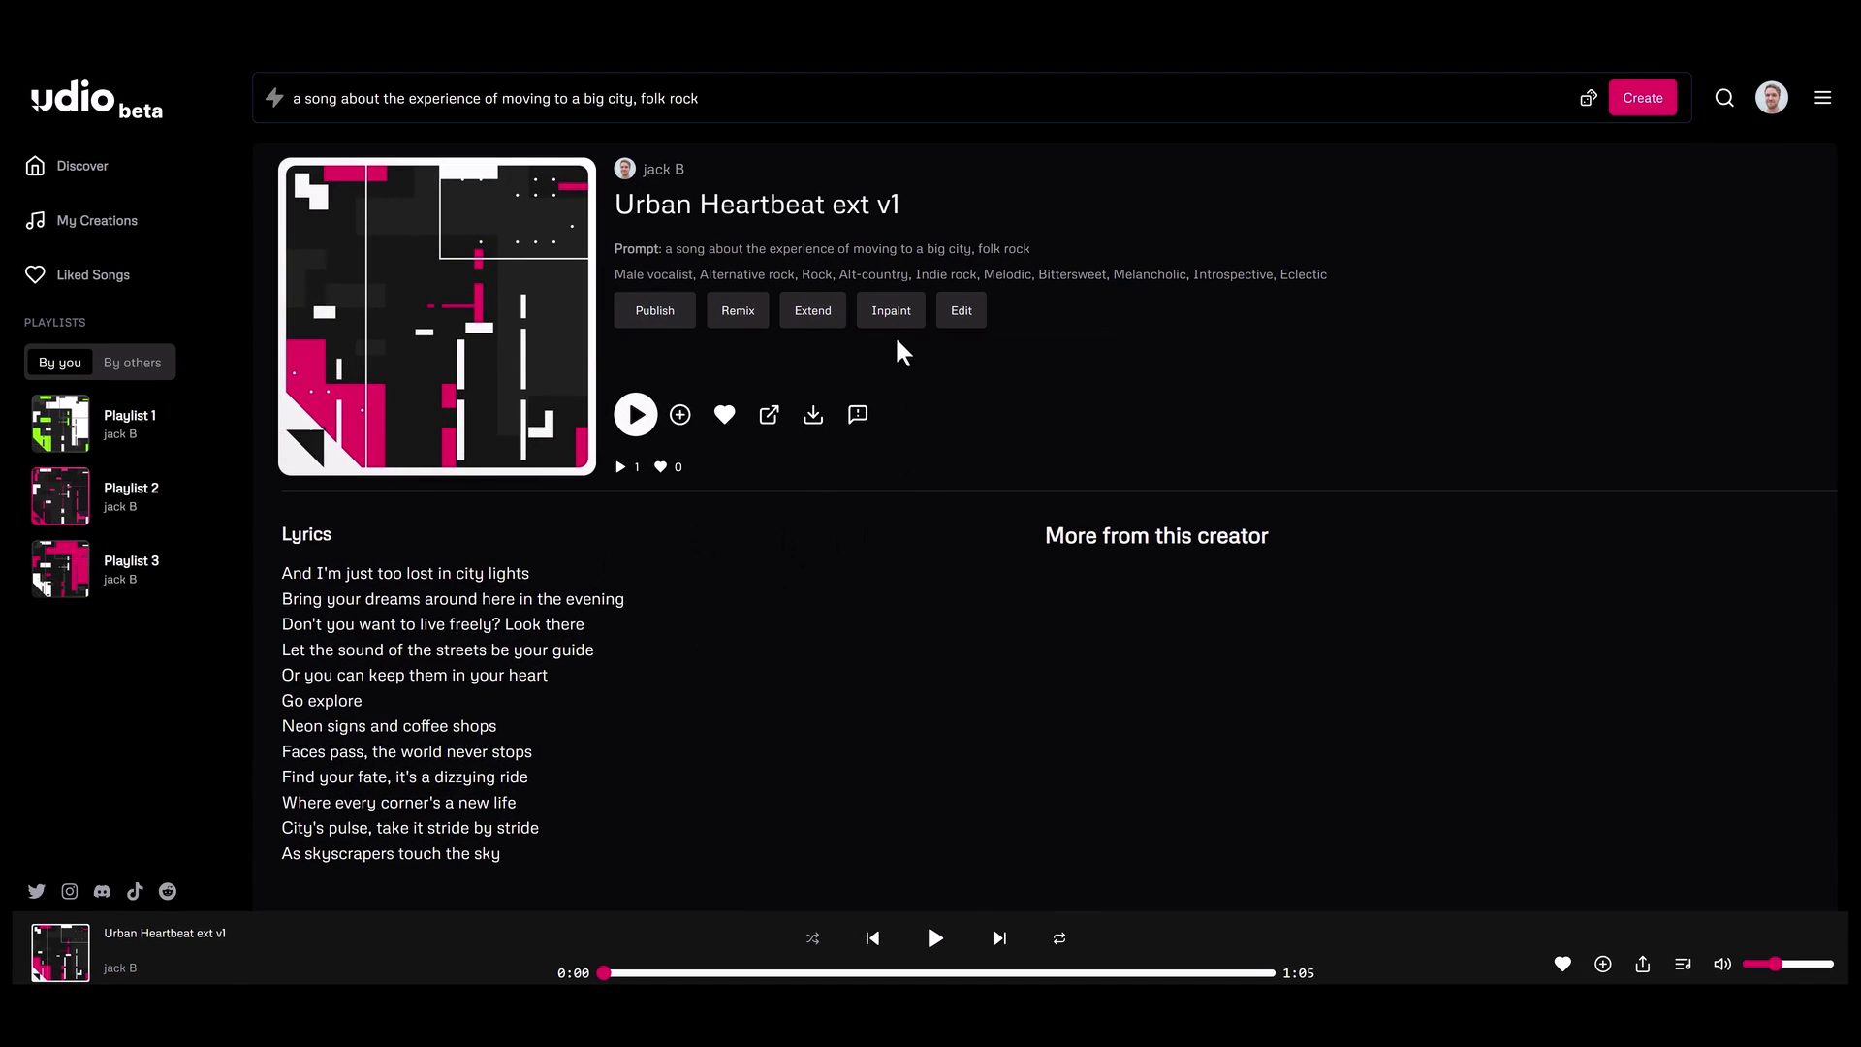
Start inpainting "Urban Heartbeat ext v1" and try moving and resizing two inpainting regions along its waveform
left_click(892, 320)
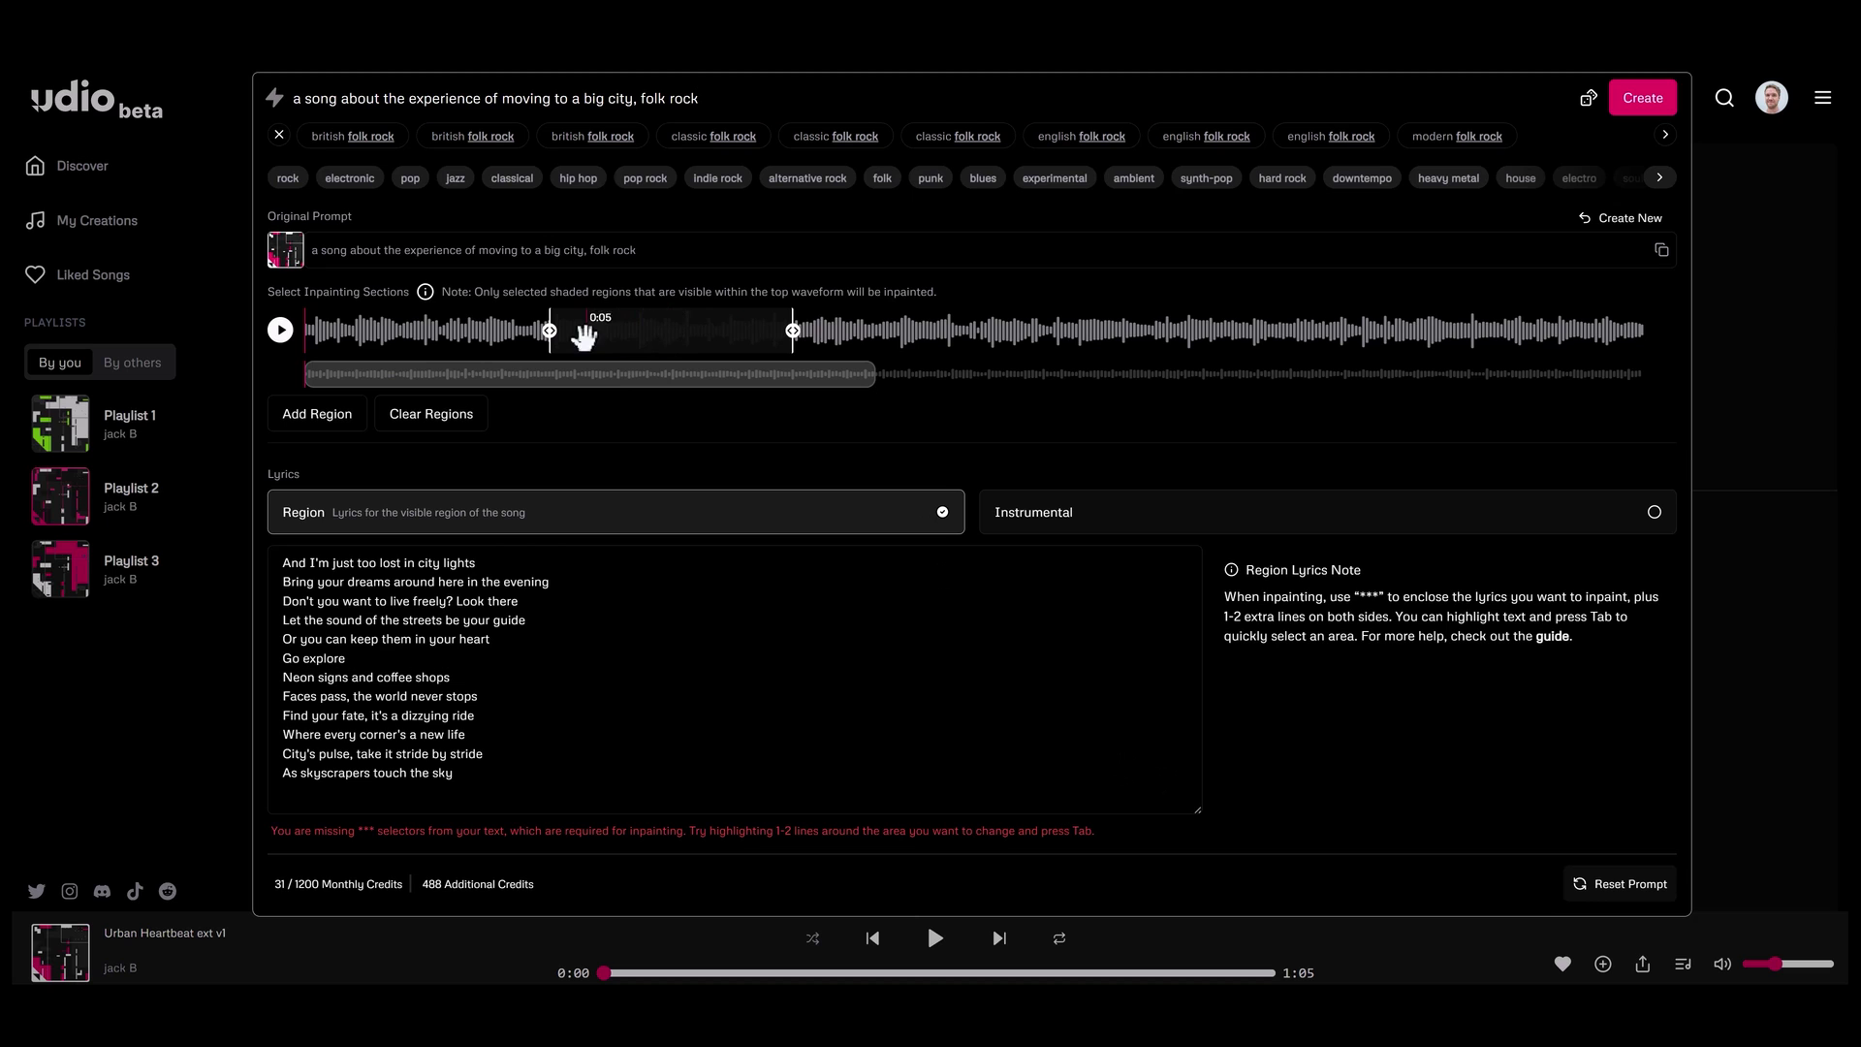
mouse_move(635, 341)
left_mouse_down()
mouse_move(538, 339)
mouse_move(1082, 334)
left_mouse_up()
left_click_drag(638, 339, 567, 337)
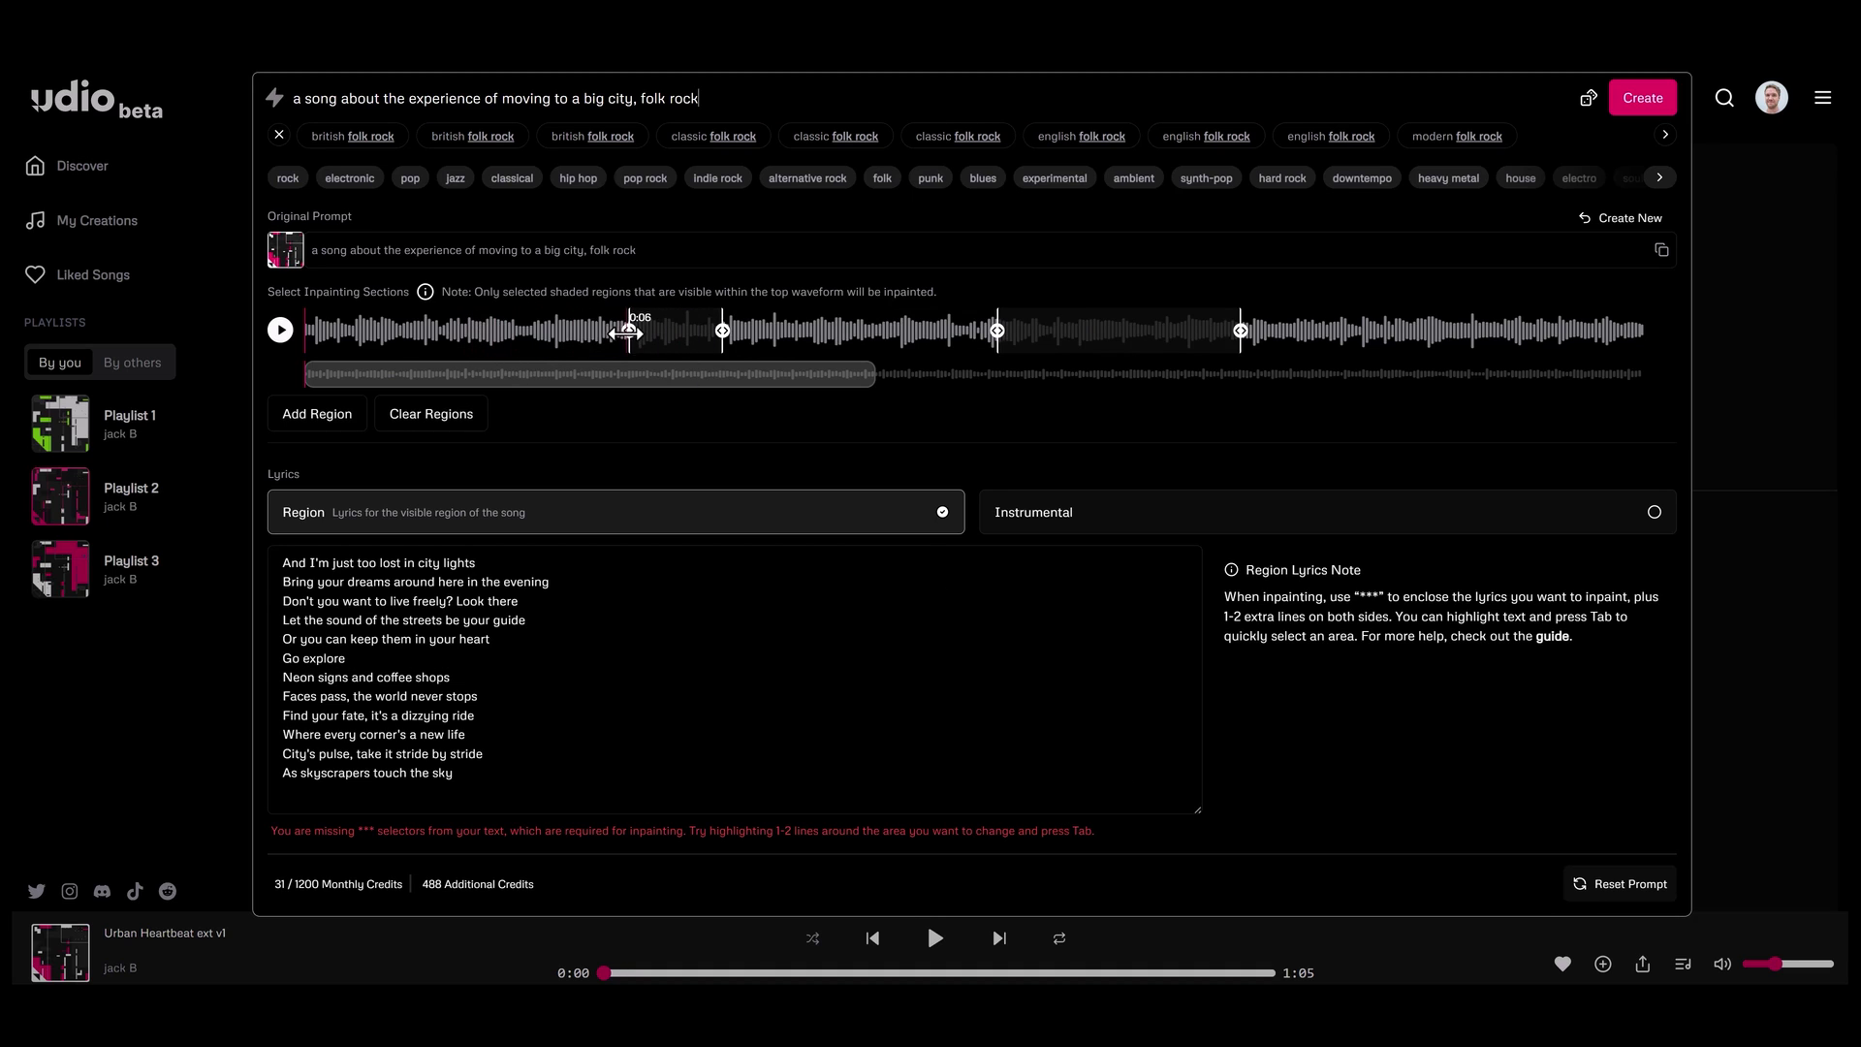
left_click_drag(479, 332, 451, 333)
mouse_move(571, 334)
left_mouse_down()
mouse_move(706, 336)
mouse_move(676, 339)
left_mouse_up()
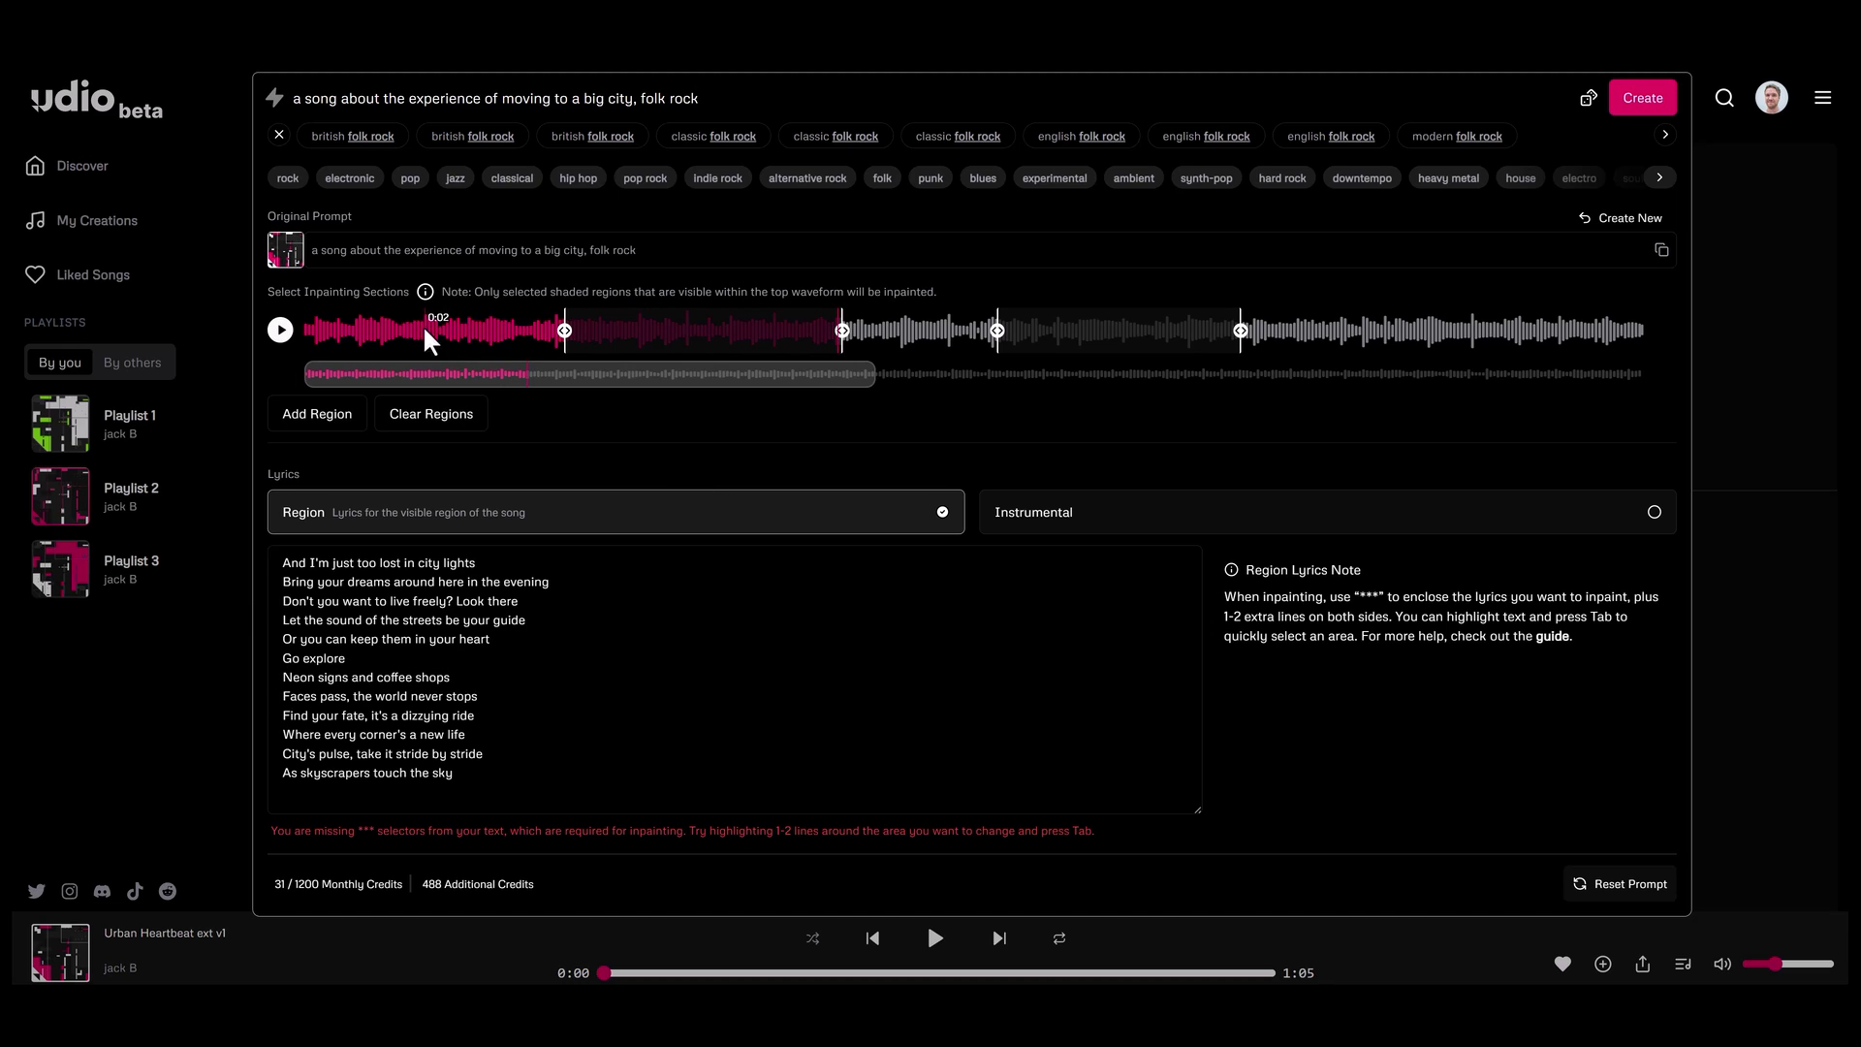
Audition the song from about 0:02 in the inpainting waveform
left_click(455, 327)
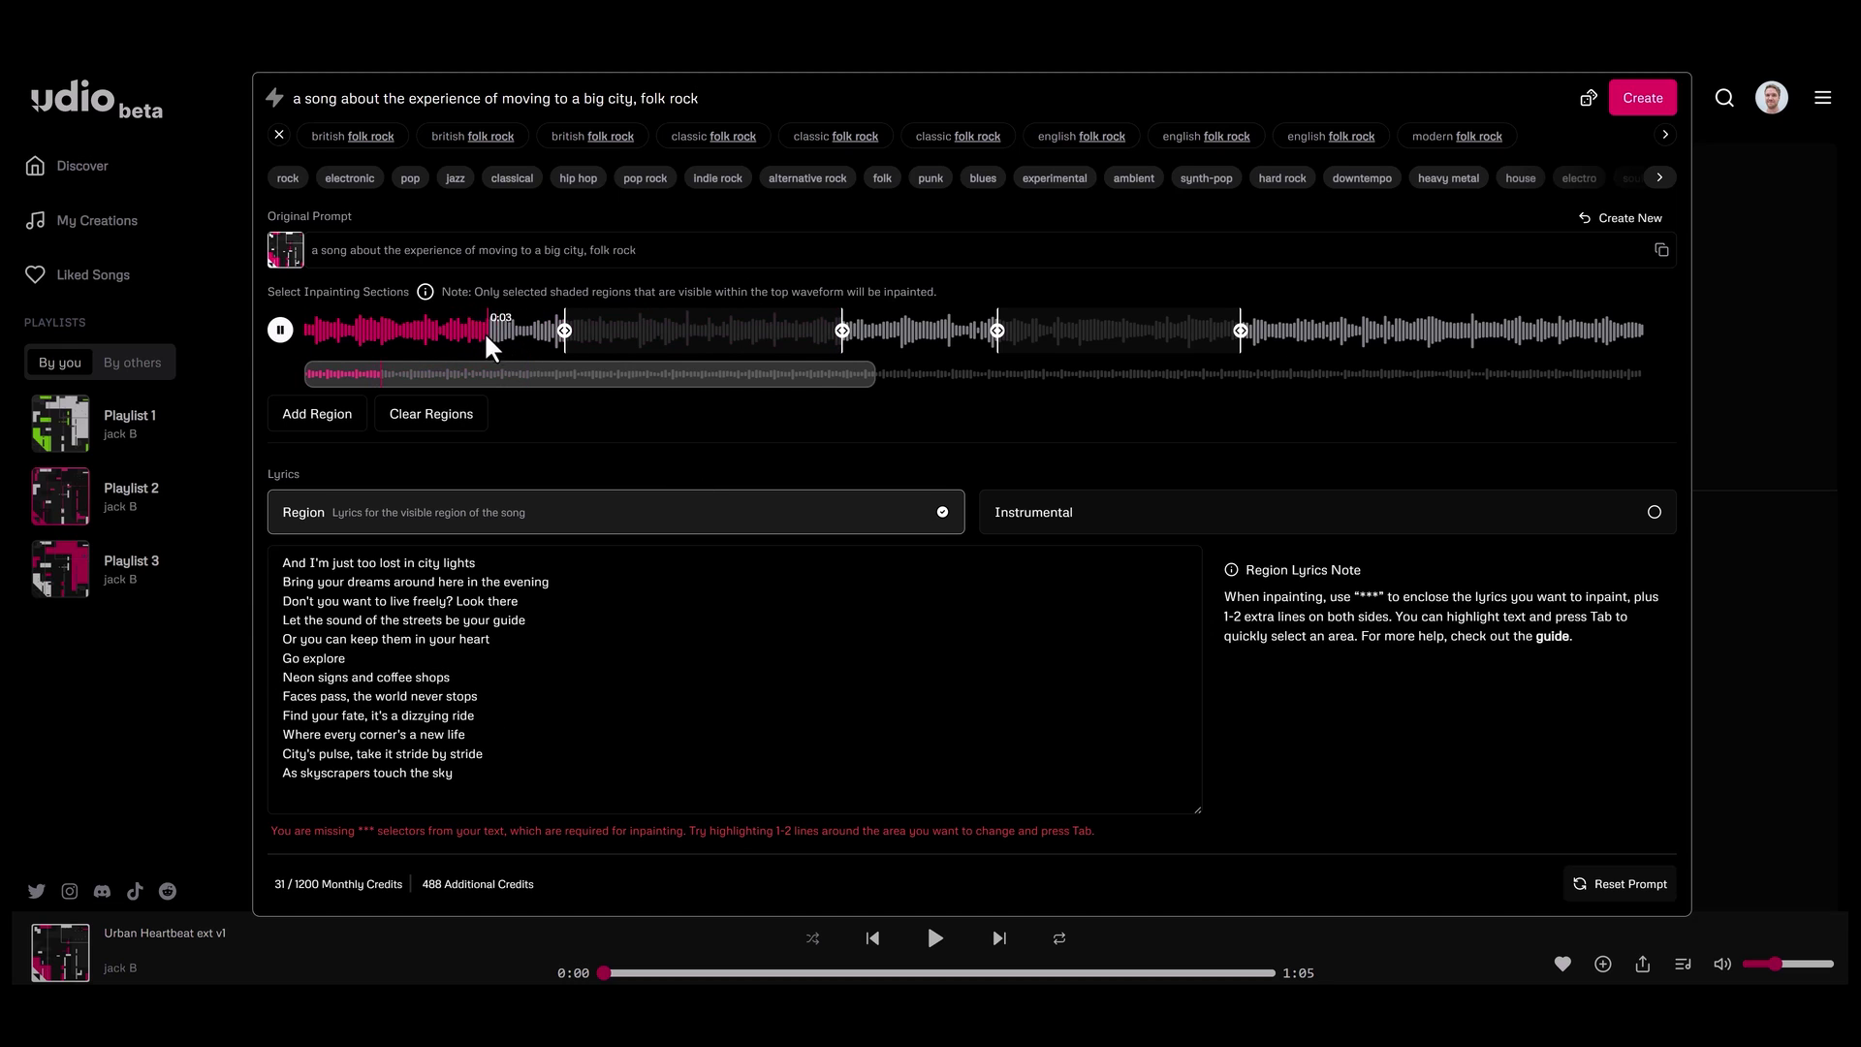
left_click(280, 334)
Remove the second inpainting region and extend the end of the remaining region along the waveform
left_click_drag(473, 378, 843, 402)
left_click_drag(970, 376, 699, 378)
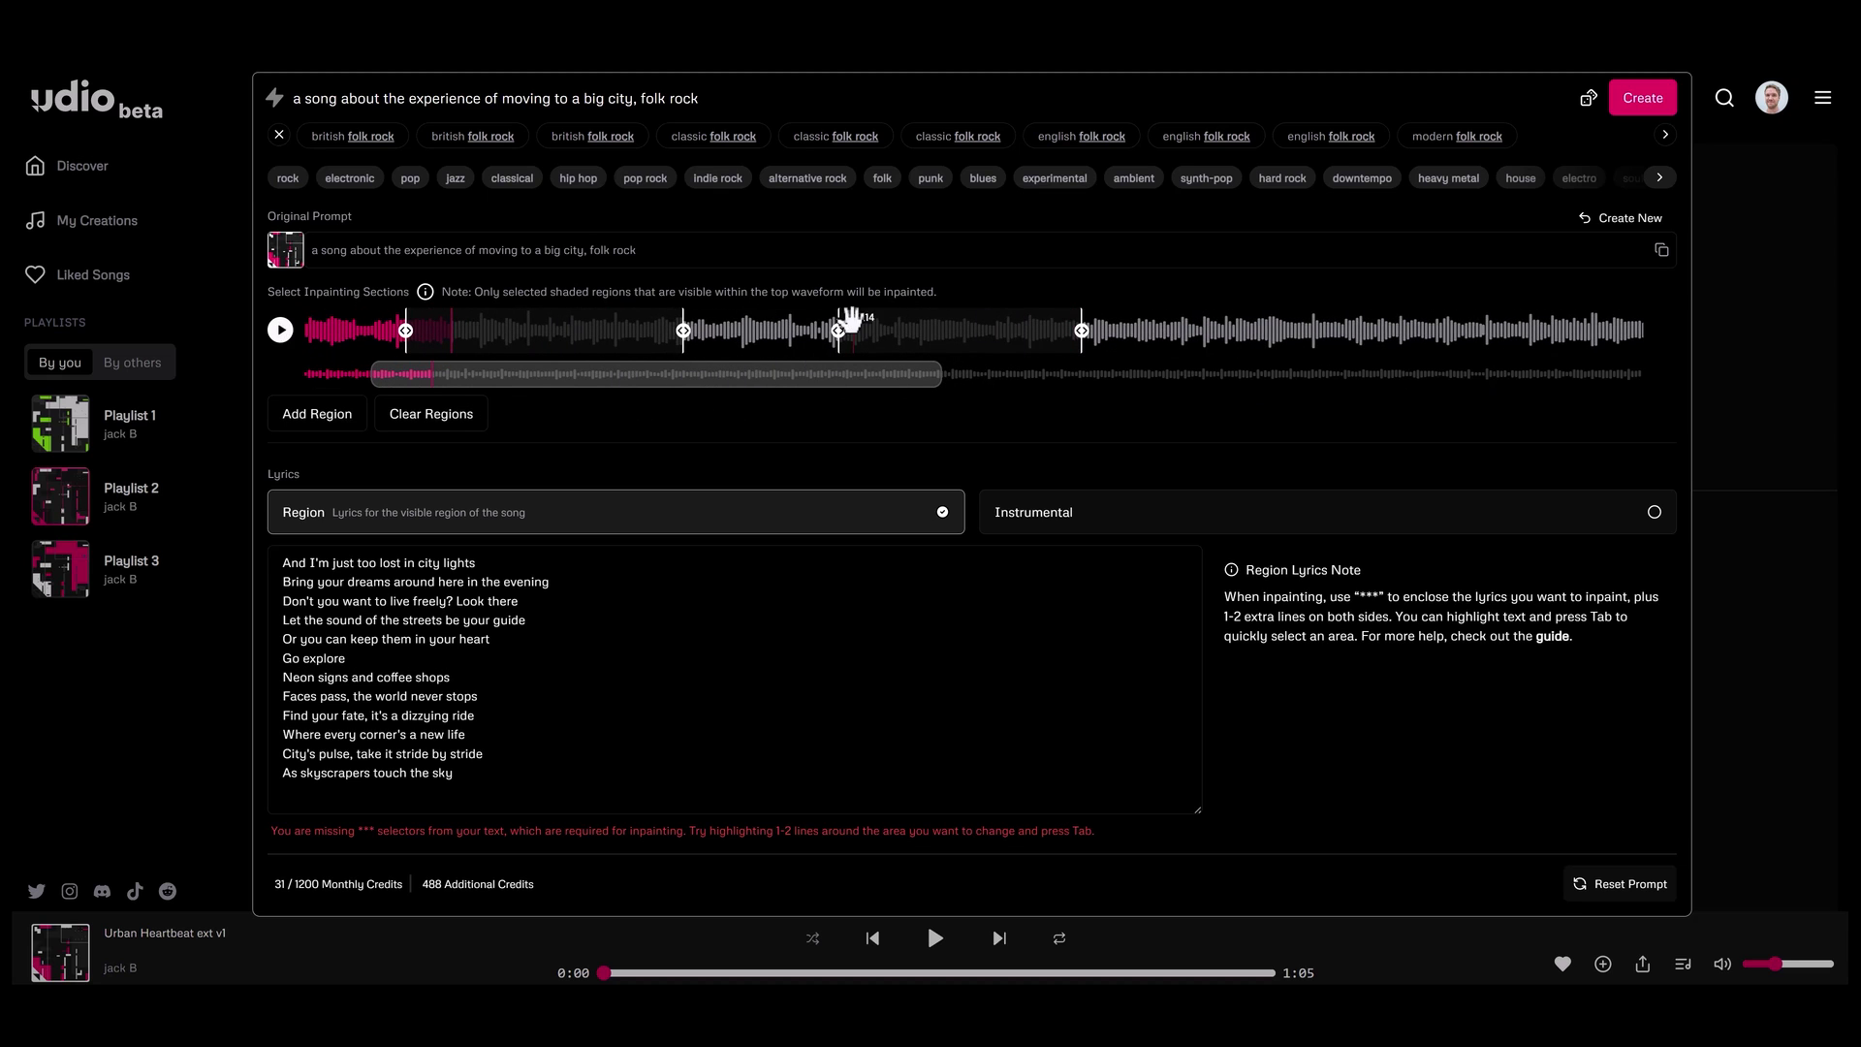
left_click_drag(838, 329, 841, 330)
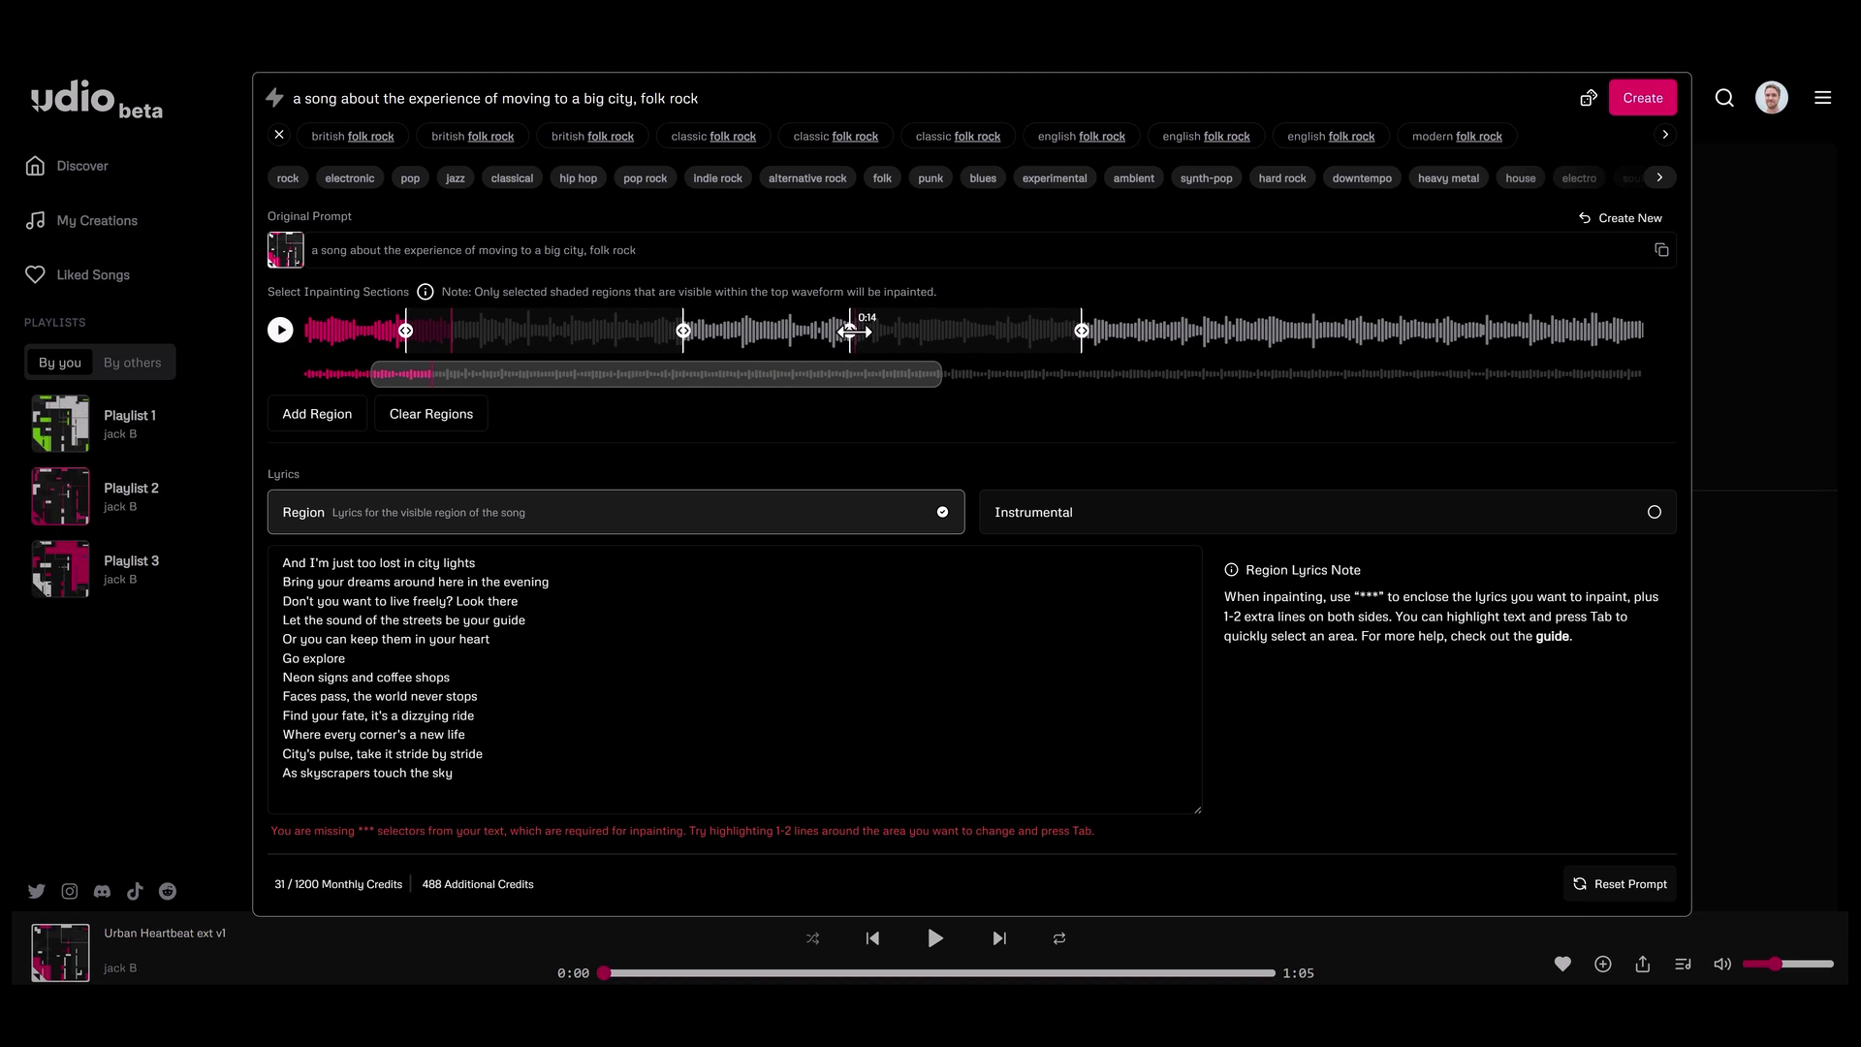
left_click(426, 427)
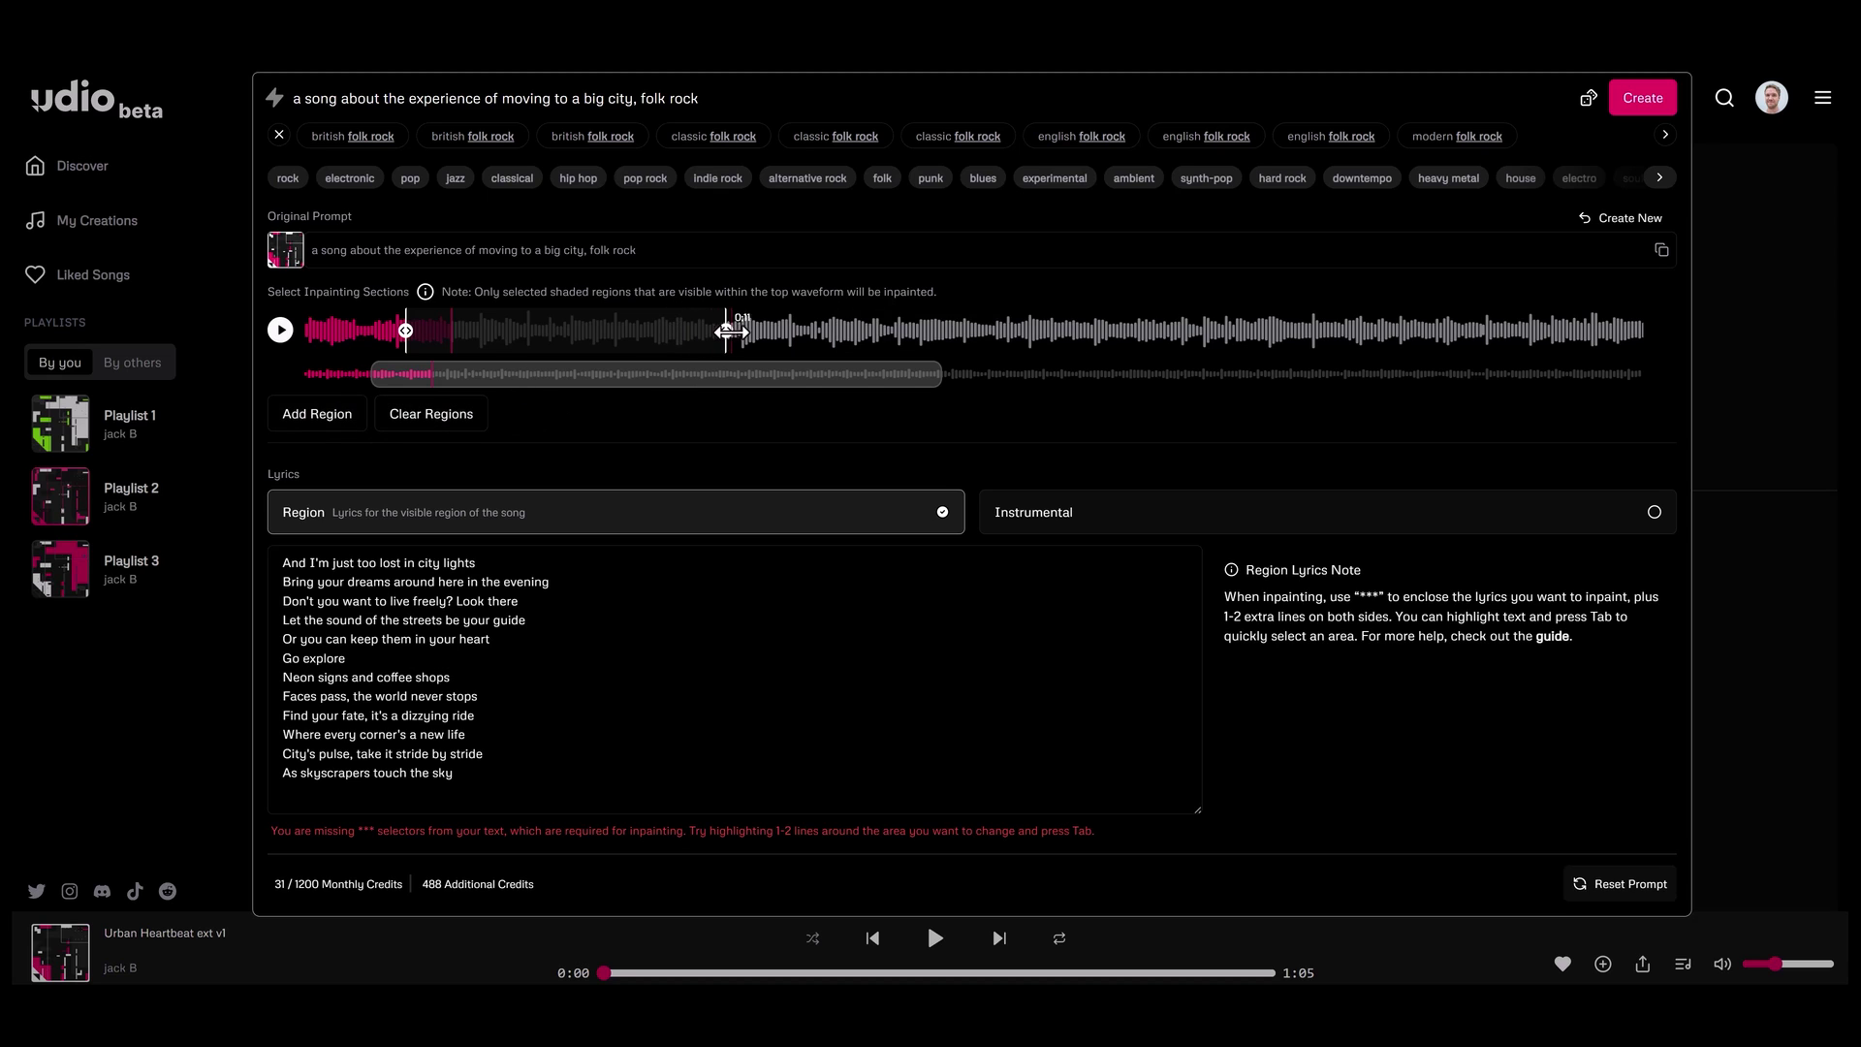
left_click_drag(726, 329, 1093, 351)
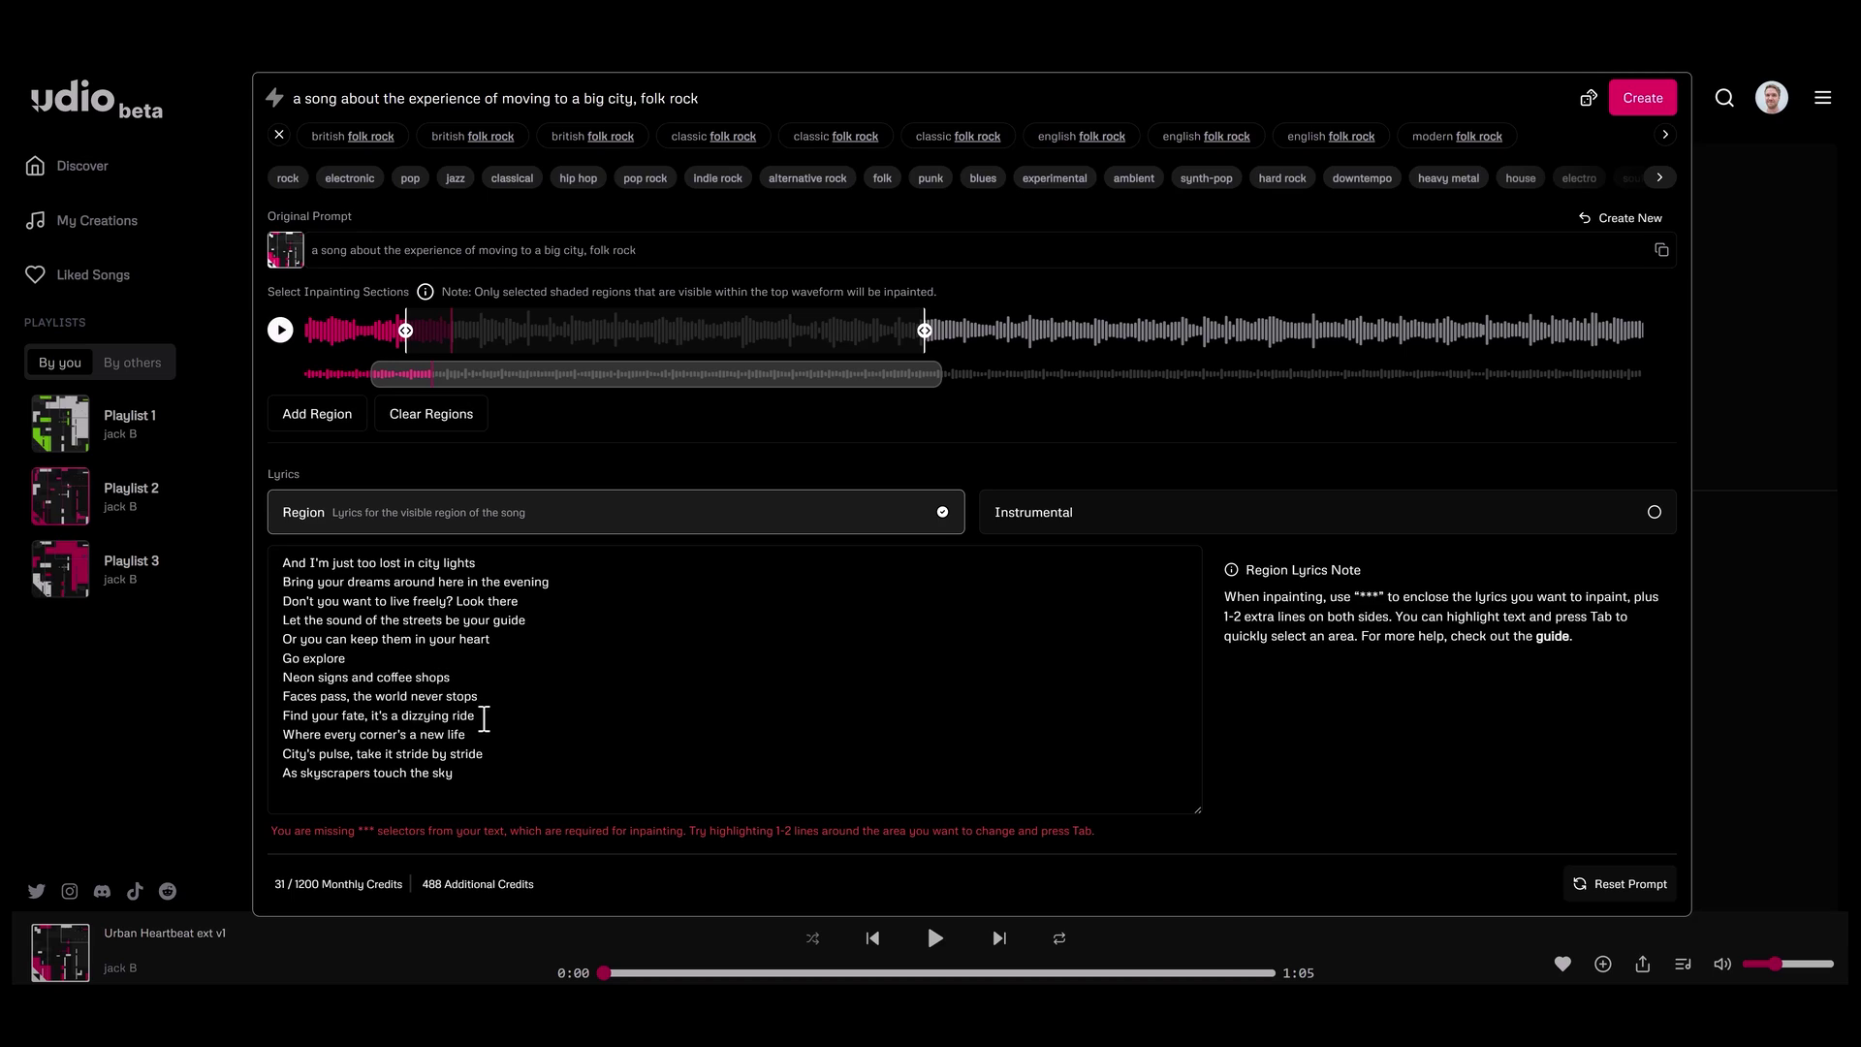
Replace the lyric line "Where every corner's a new life" with "Each corner brings a brand-new view"
left_click_drag(282, 734, 420, 738)
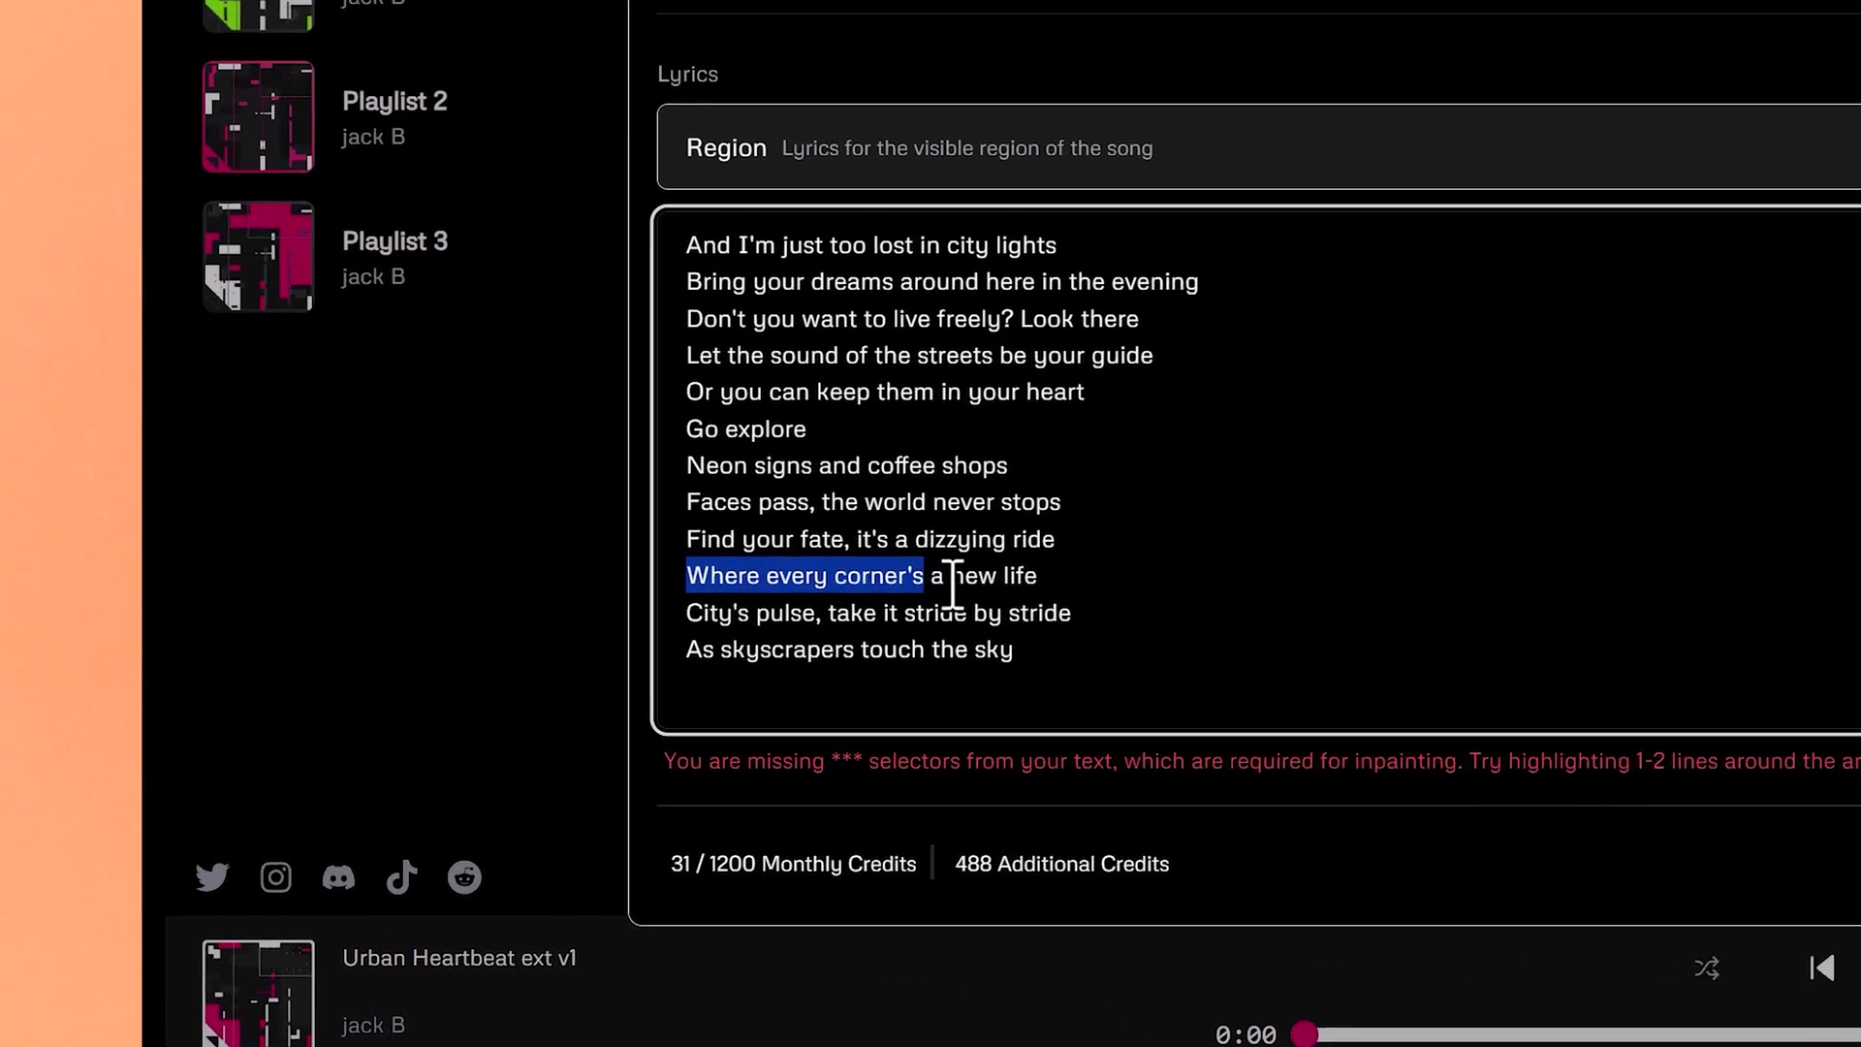
left_click_drag(953, 586, 1033, 578)
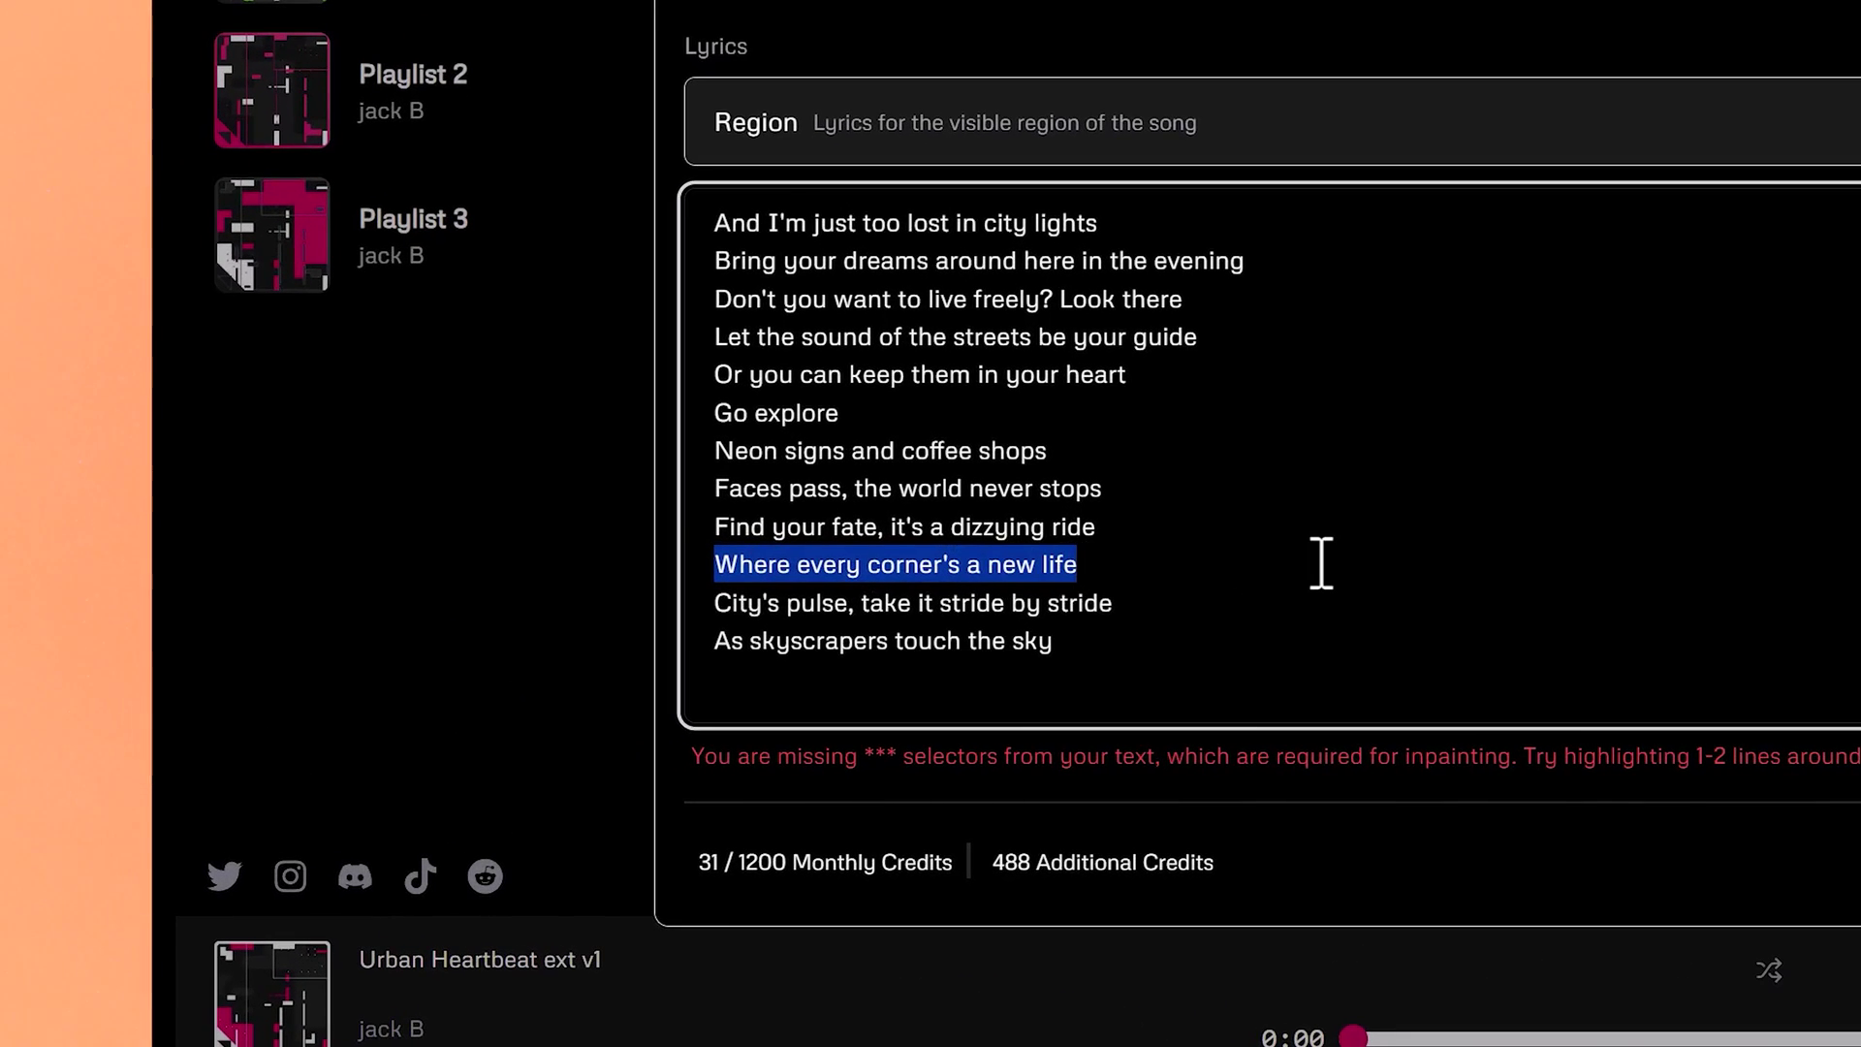
type("Each corner brings a brand-new view")
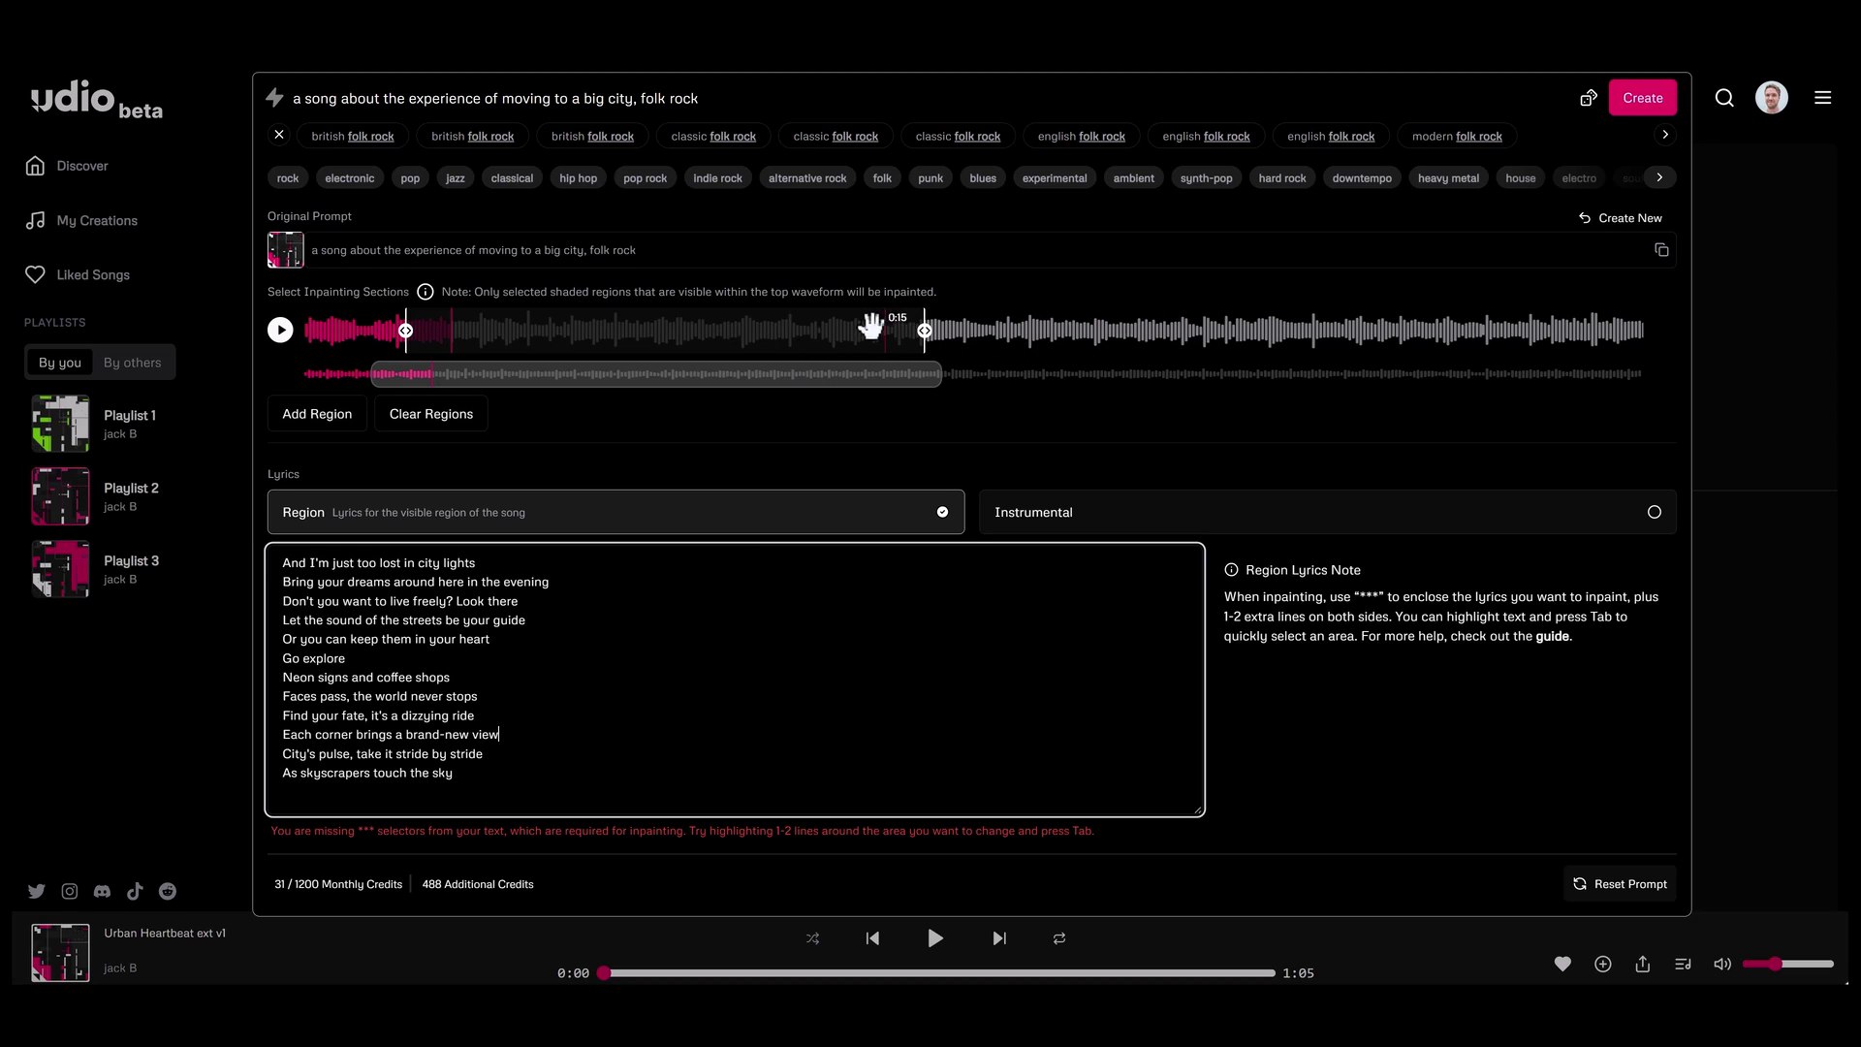
Resize the inpainting region and move it to start at about 0:50 in the song
left_click_drag(406, 331, 452, 331)
mouse_move(924, 330)
left_mouse_down()
mouse_move(872, 330)
mouse_move(947, 330)
mouse_move(914, 331)
left_mouse_up()
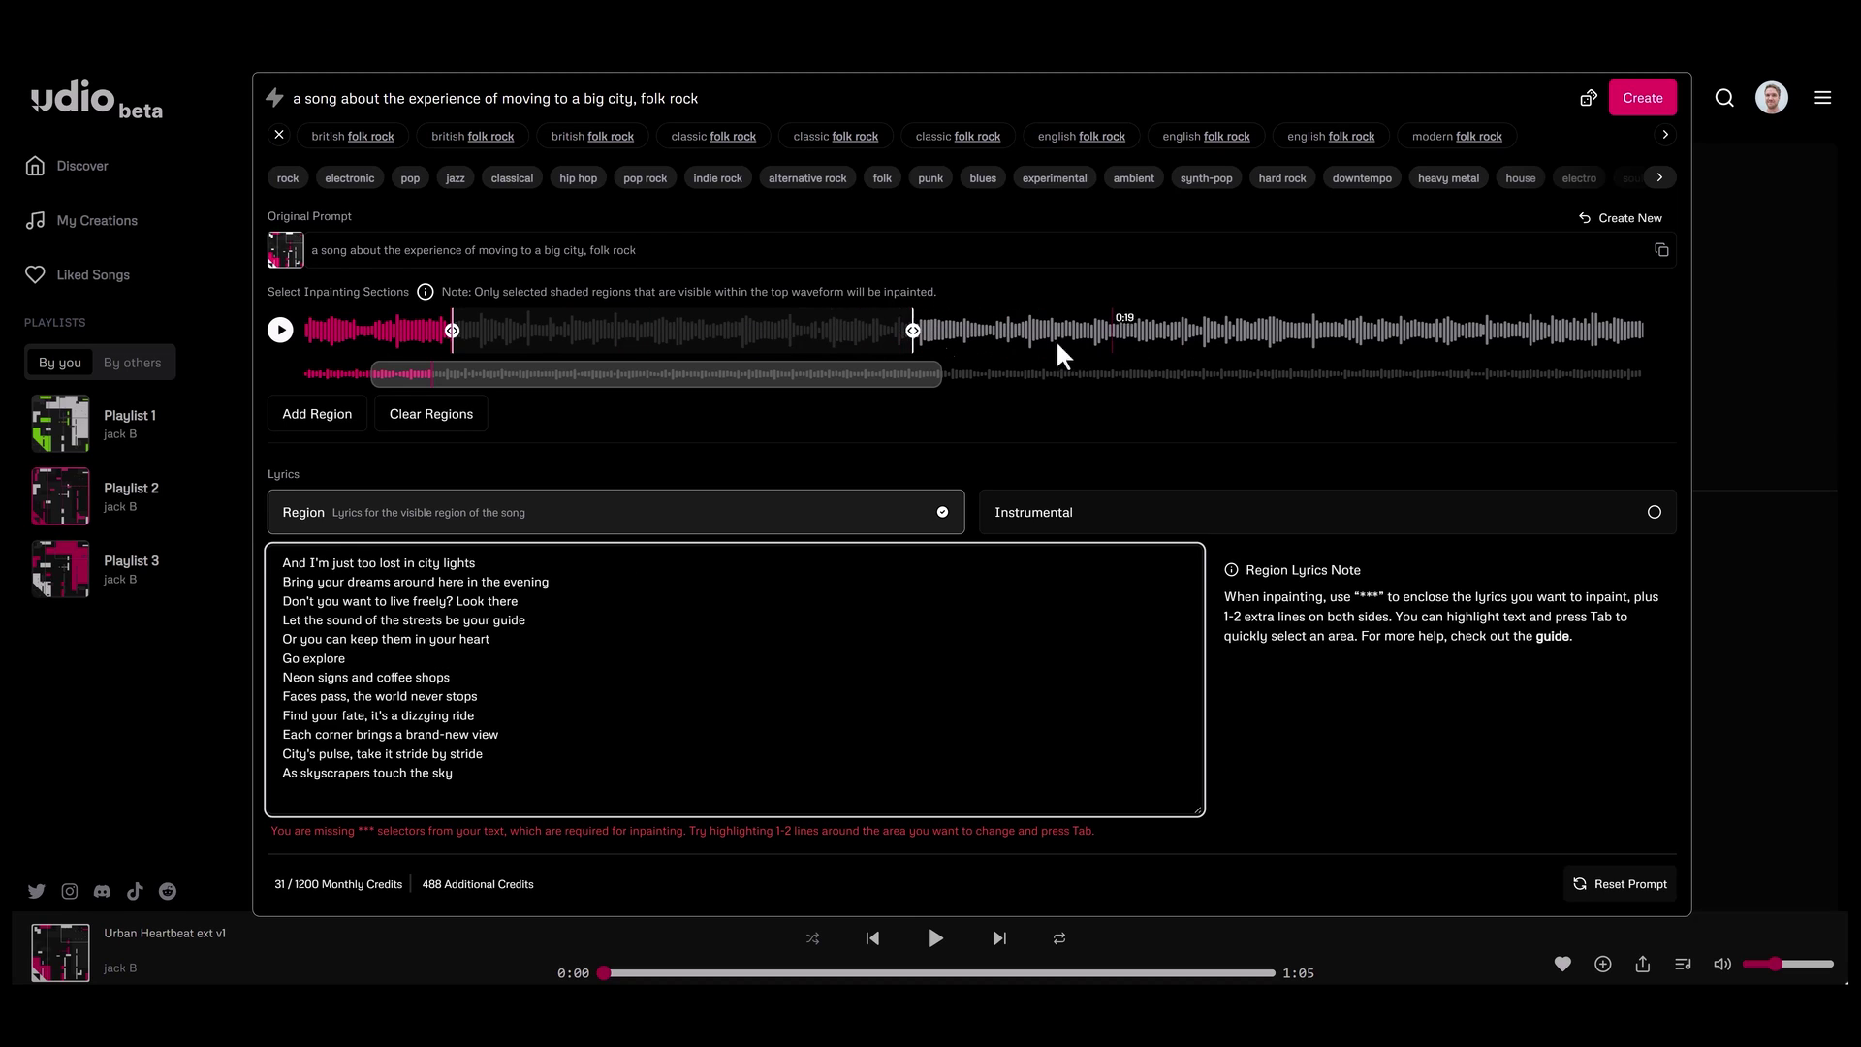
left_click_drag(773, 330, 1473, 340)
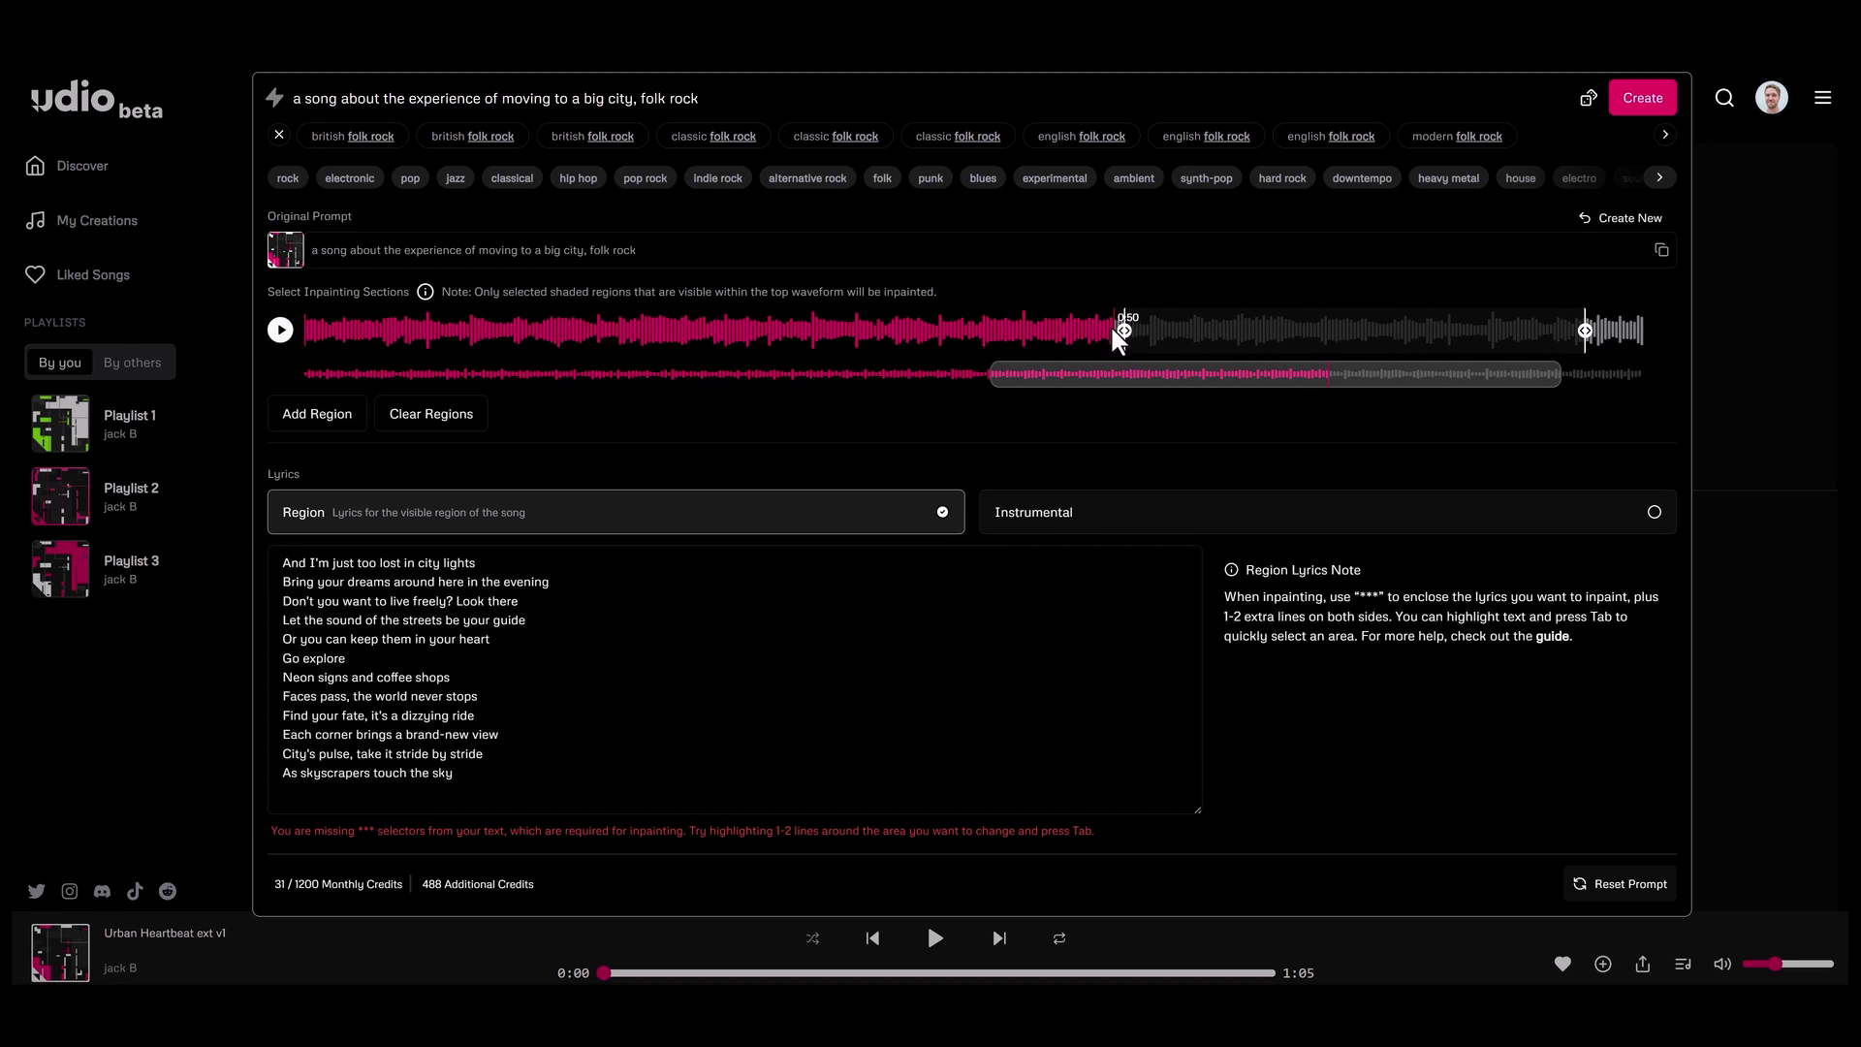
left_click_drag(1122, 369, 1255, 465)
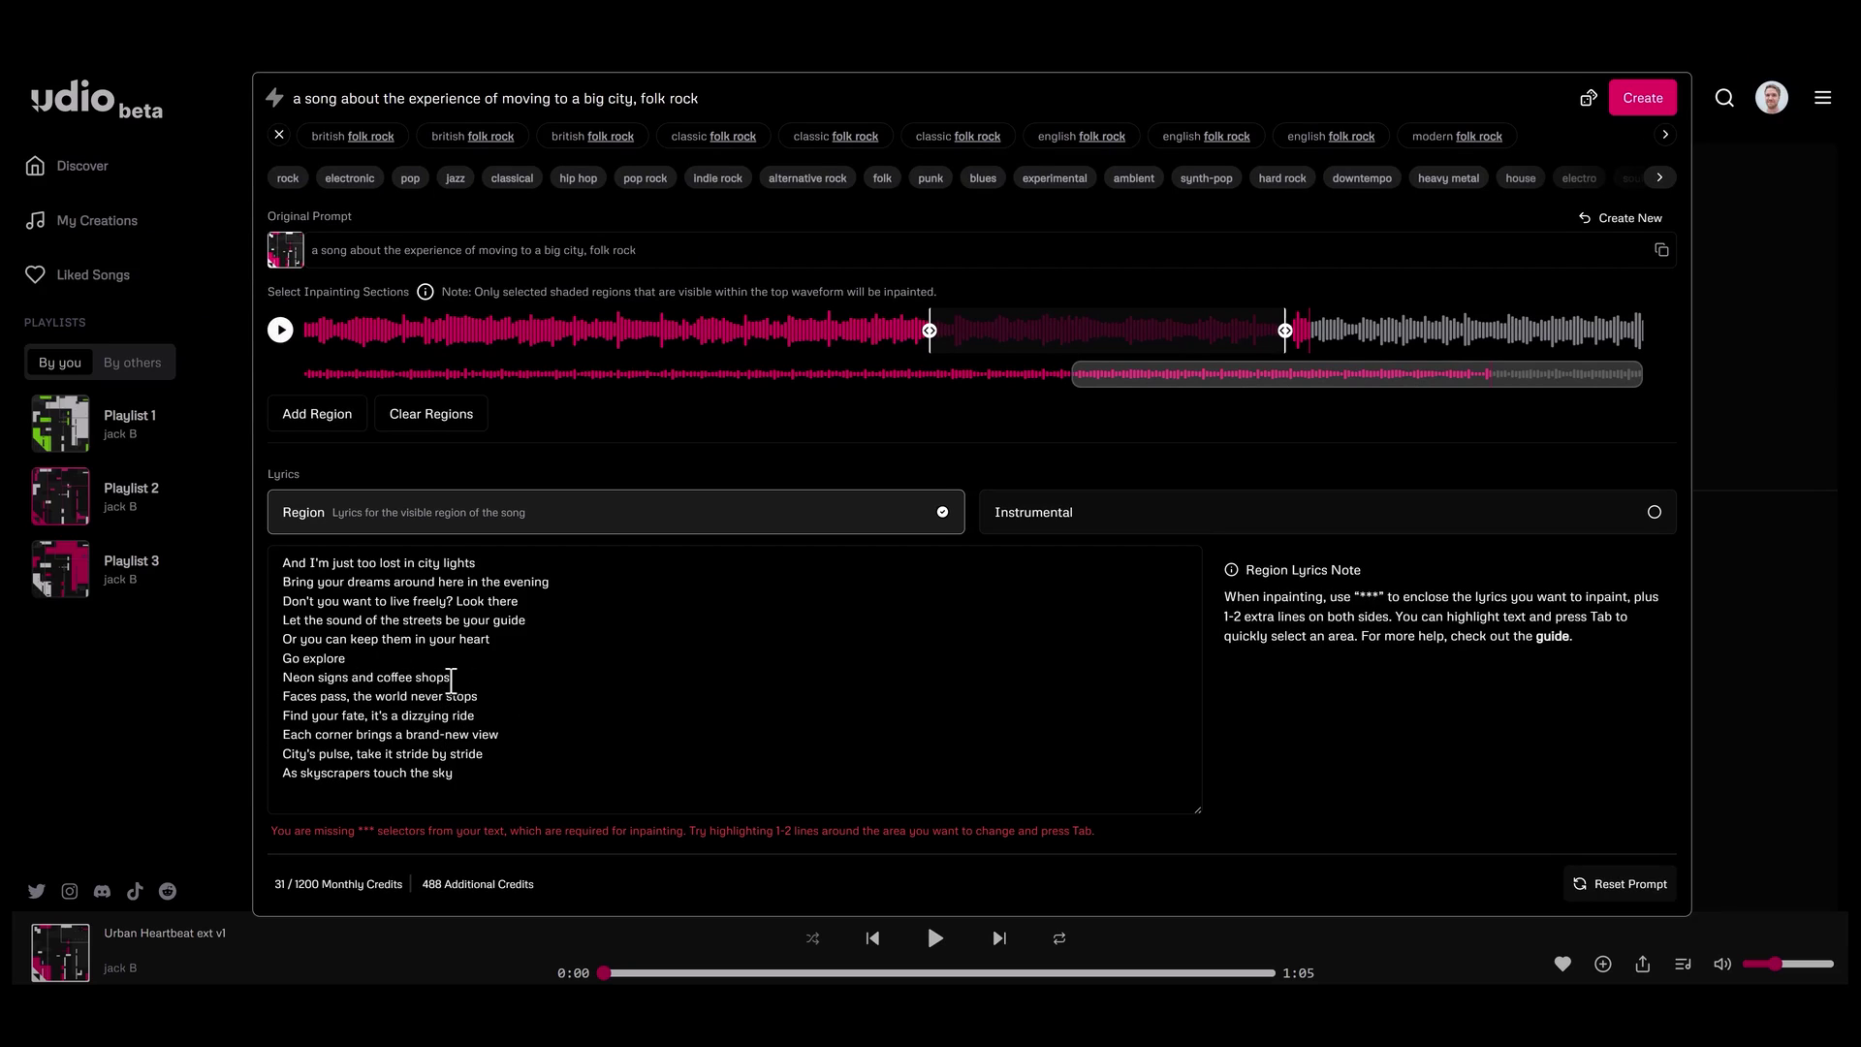
Enclose the lyrics from "Find your fate" through "City's pulse, take it stride by stride" in *** and generate the inpainted versions
left_click(314, 715)
type("***")
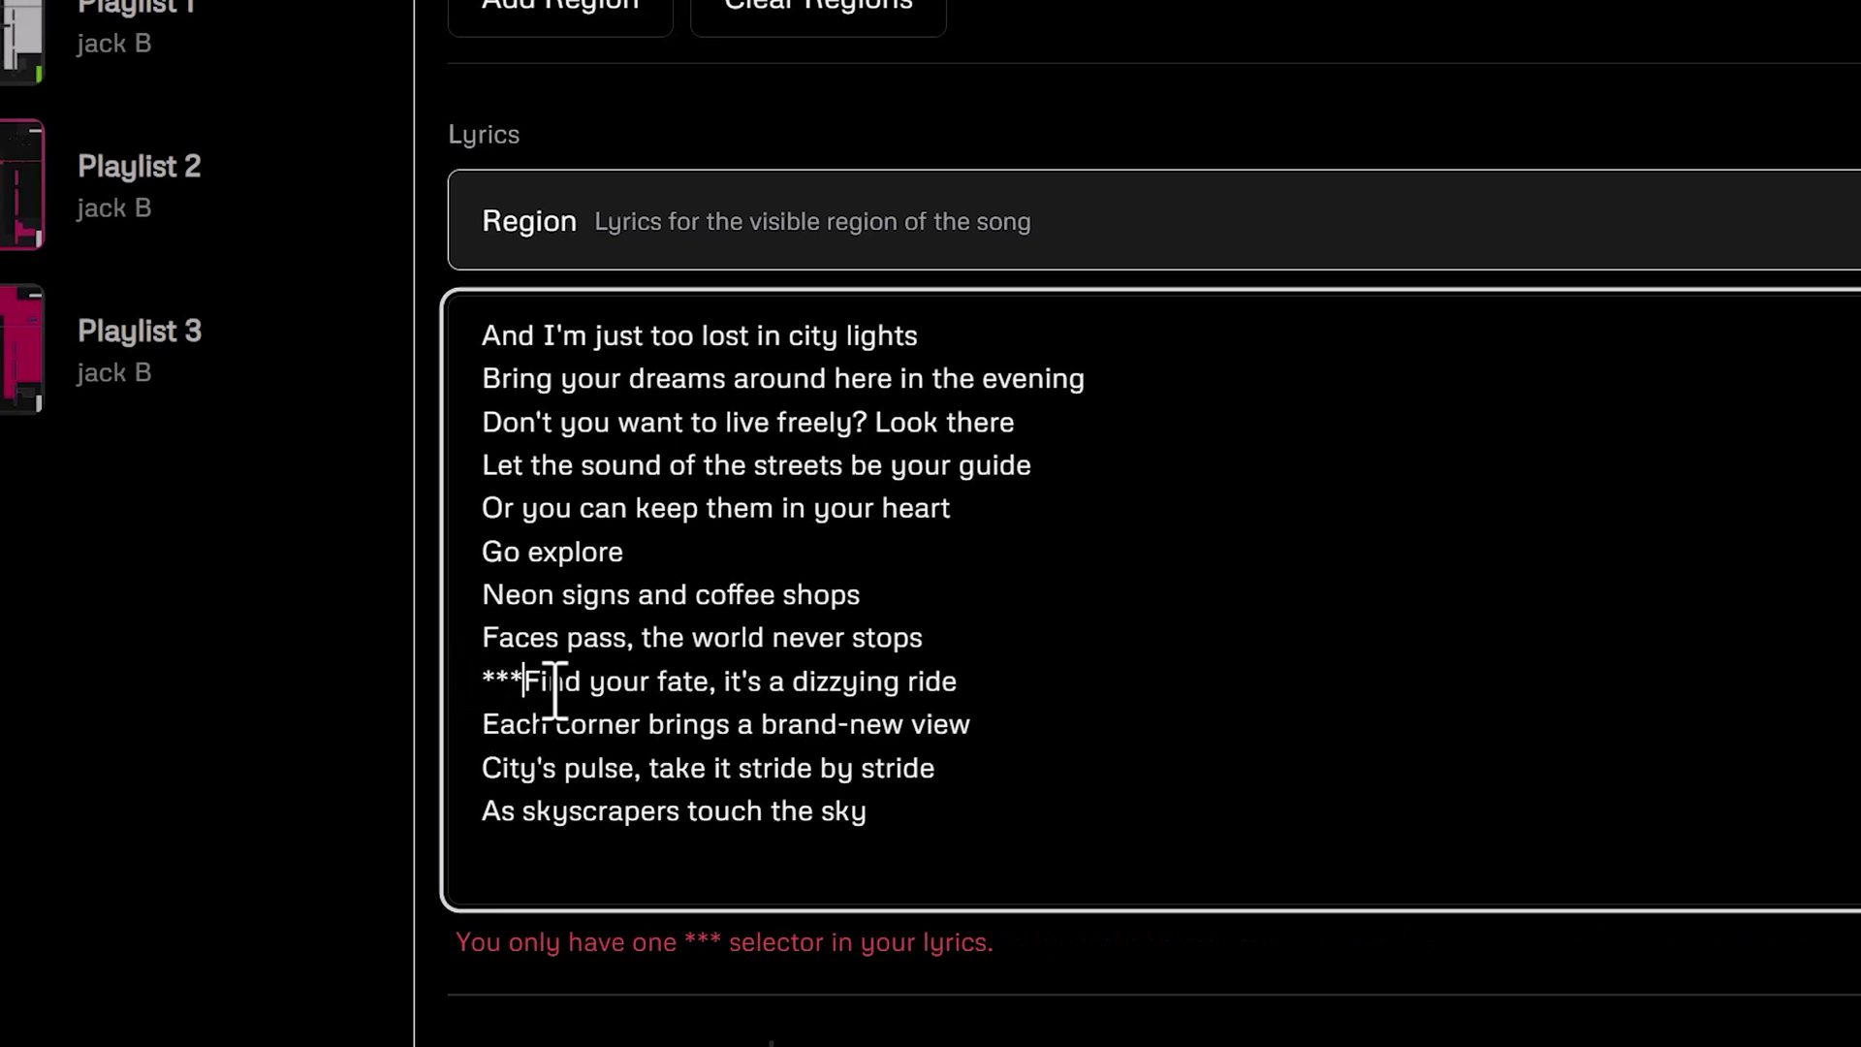
left_click(1030, 781)
type("***")
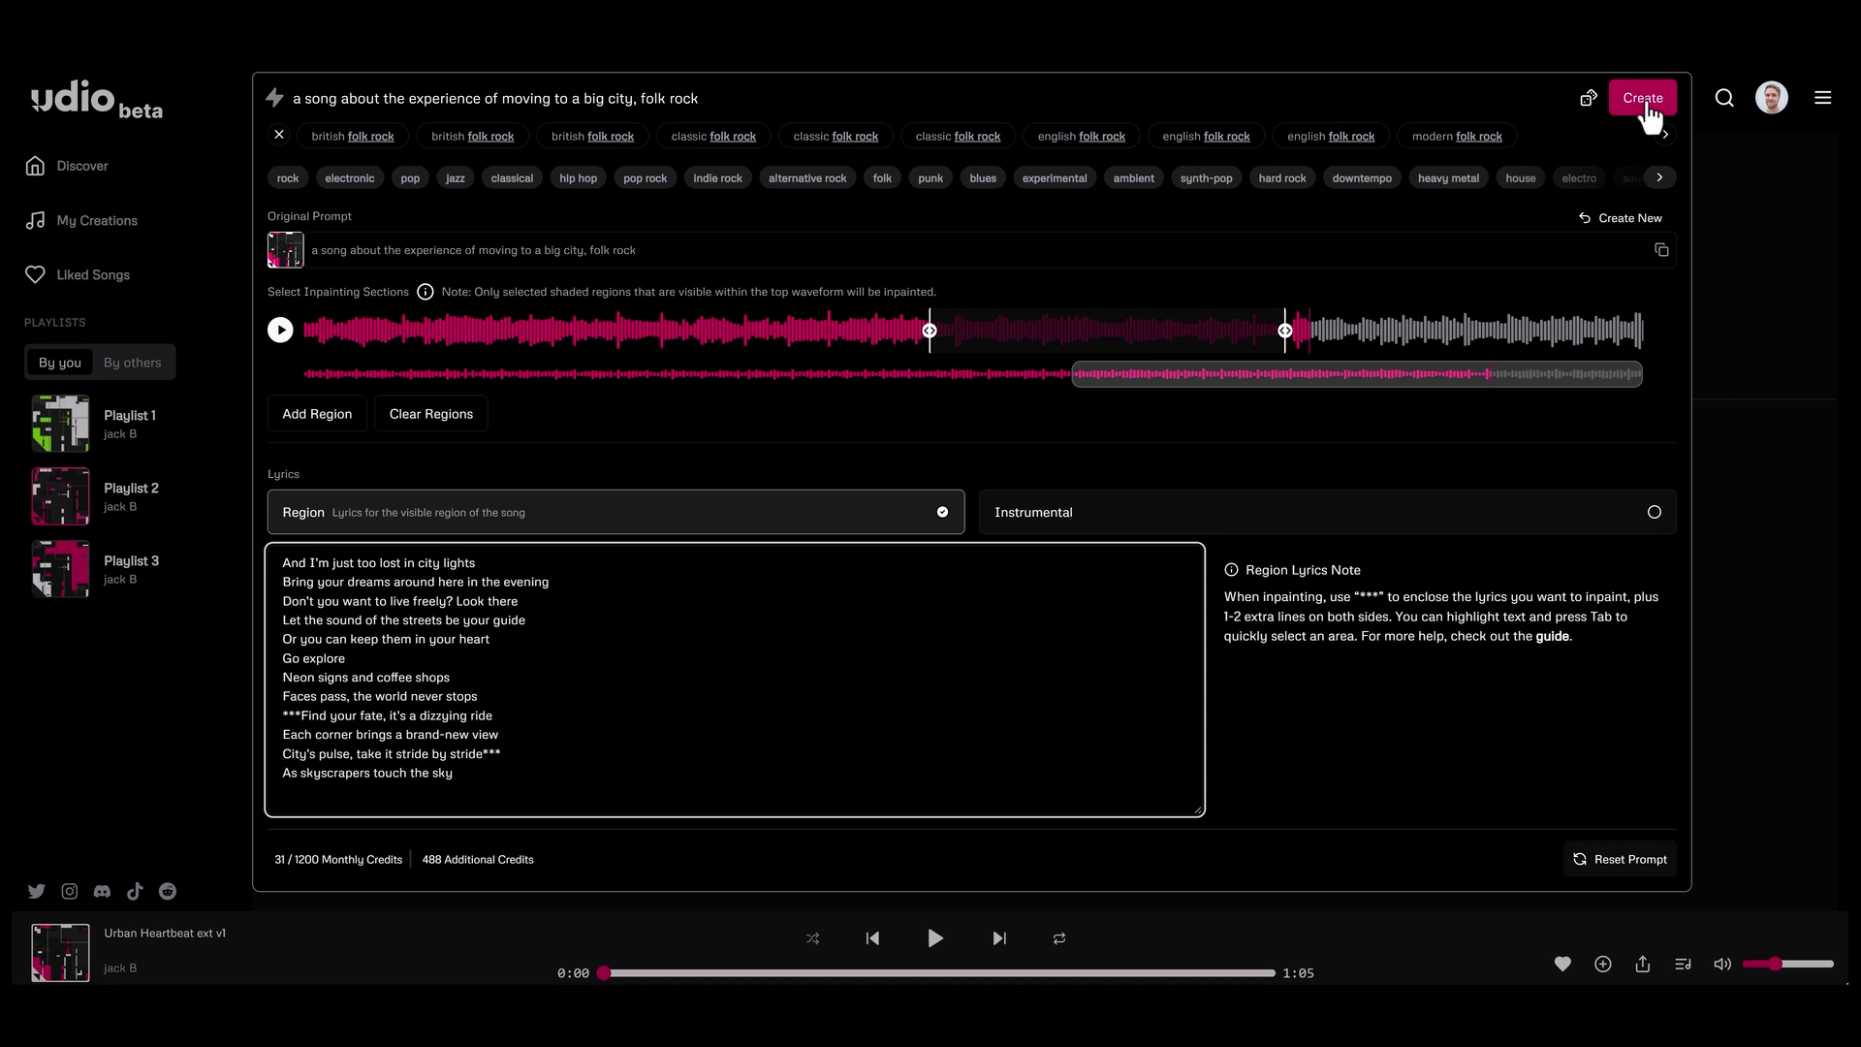
left_click(1645, 108)
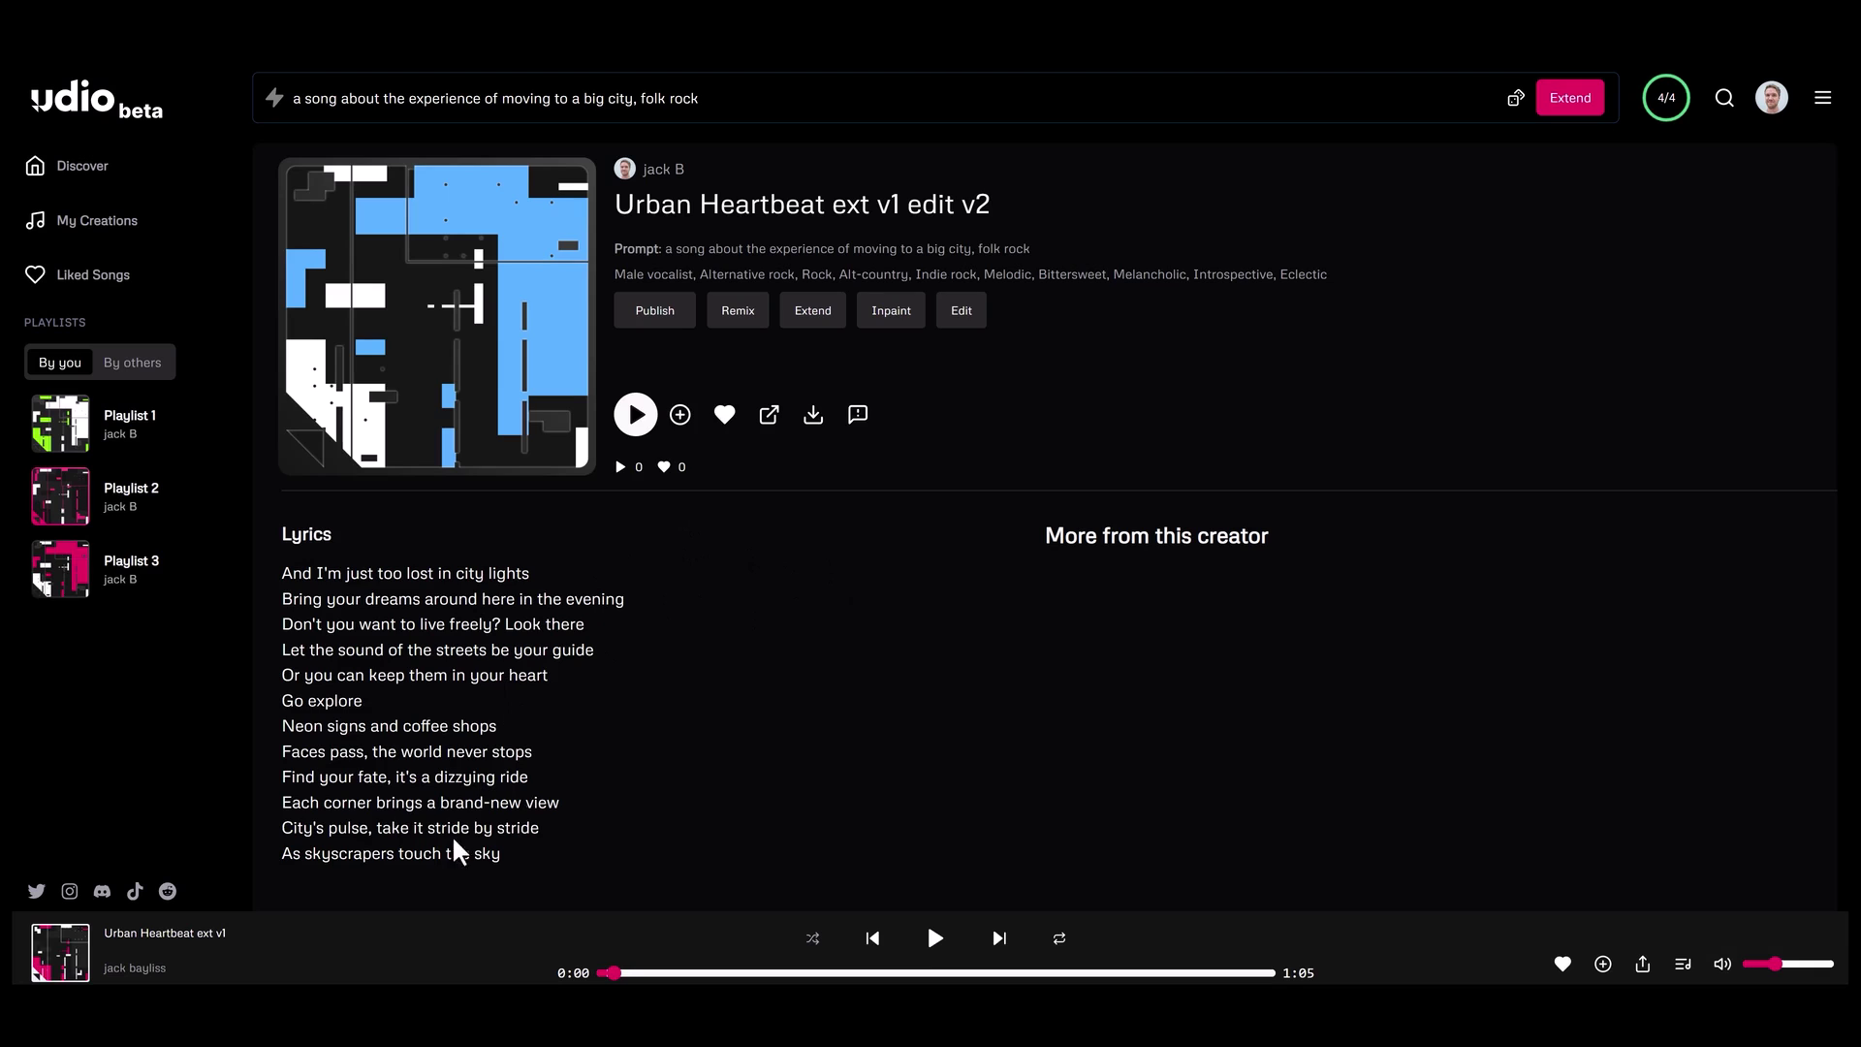
Listen to the inpainted versions with the rewritten corner line and check their lyrics
left_click(636, 414)
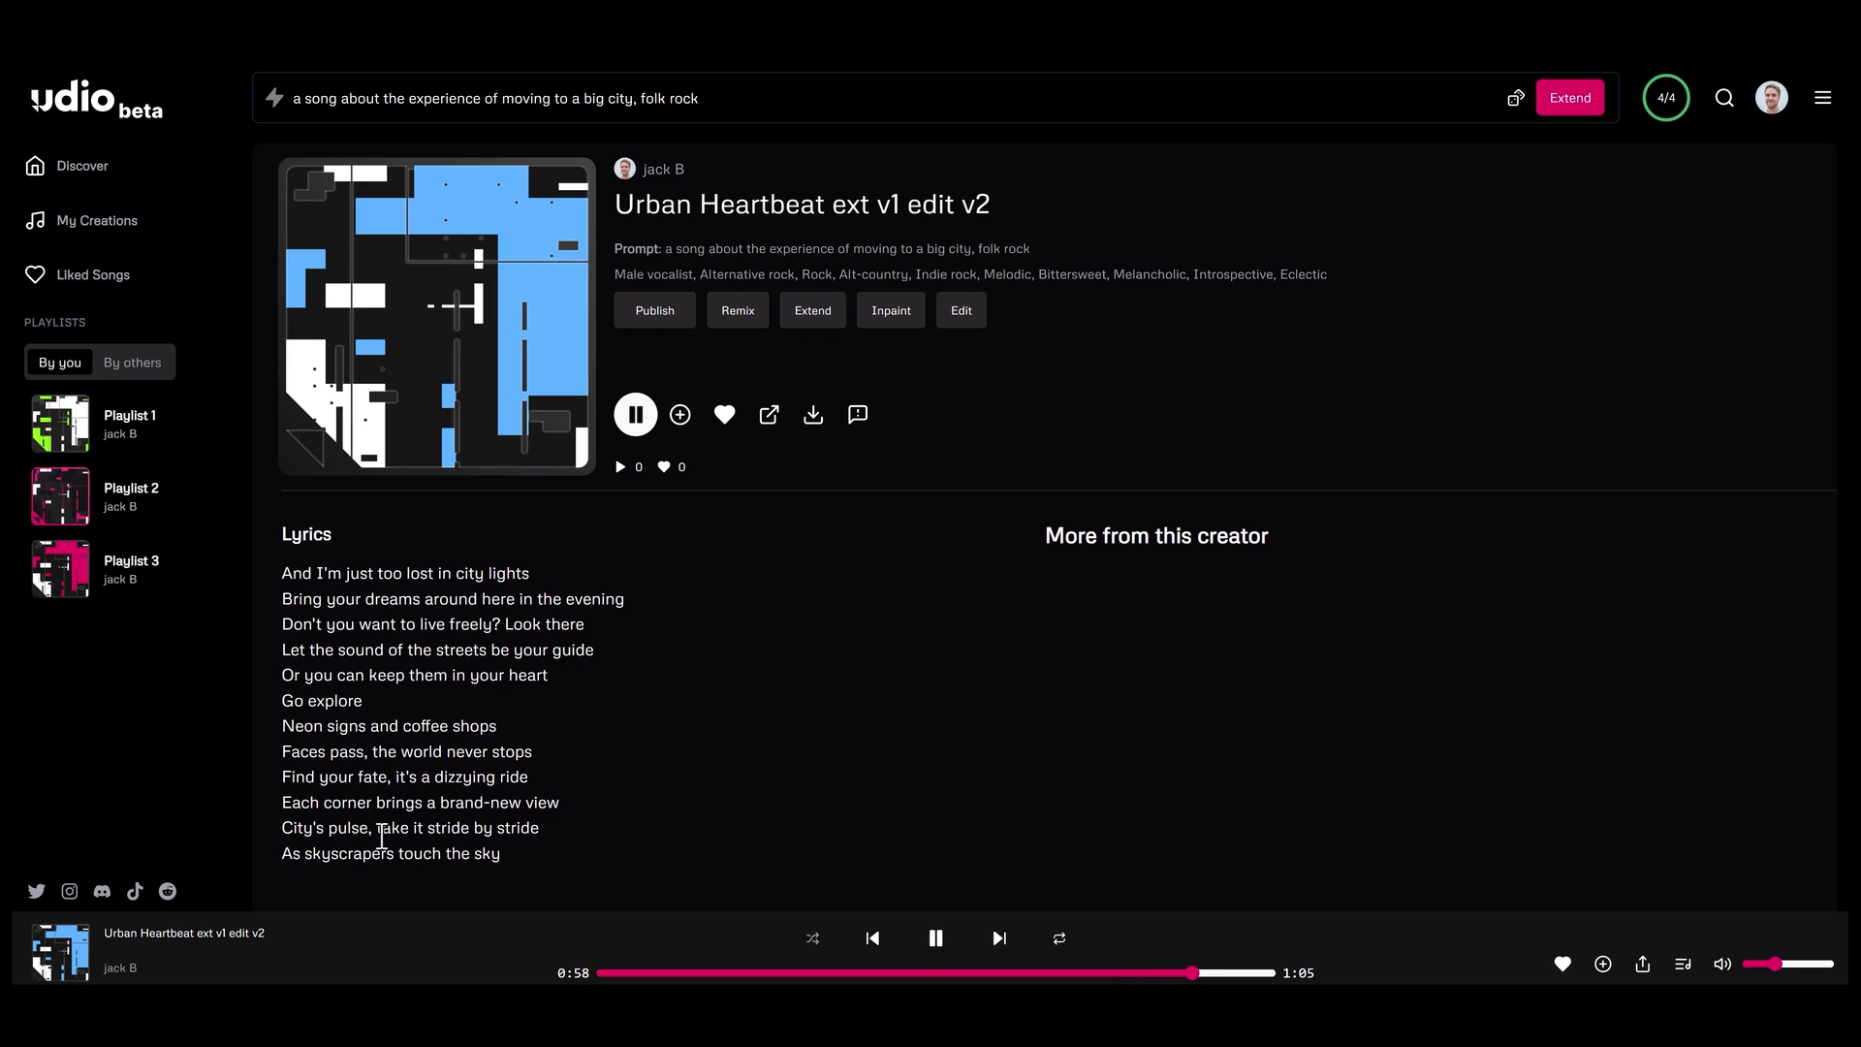
left_click(952, 952)
scroll(969, 747, "down", 2)
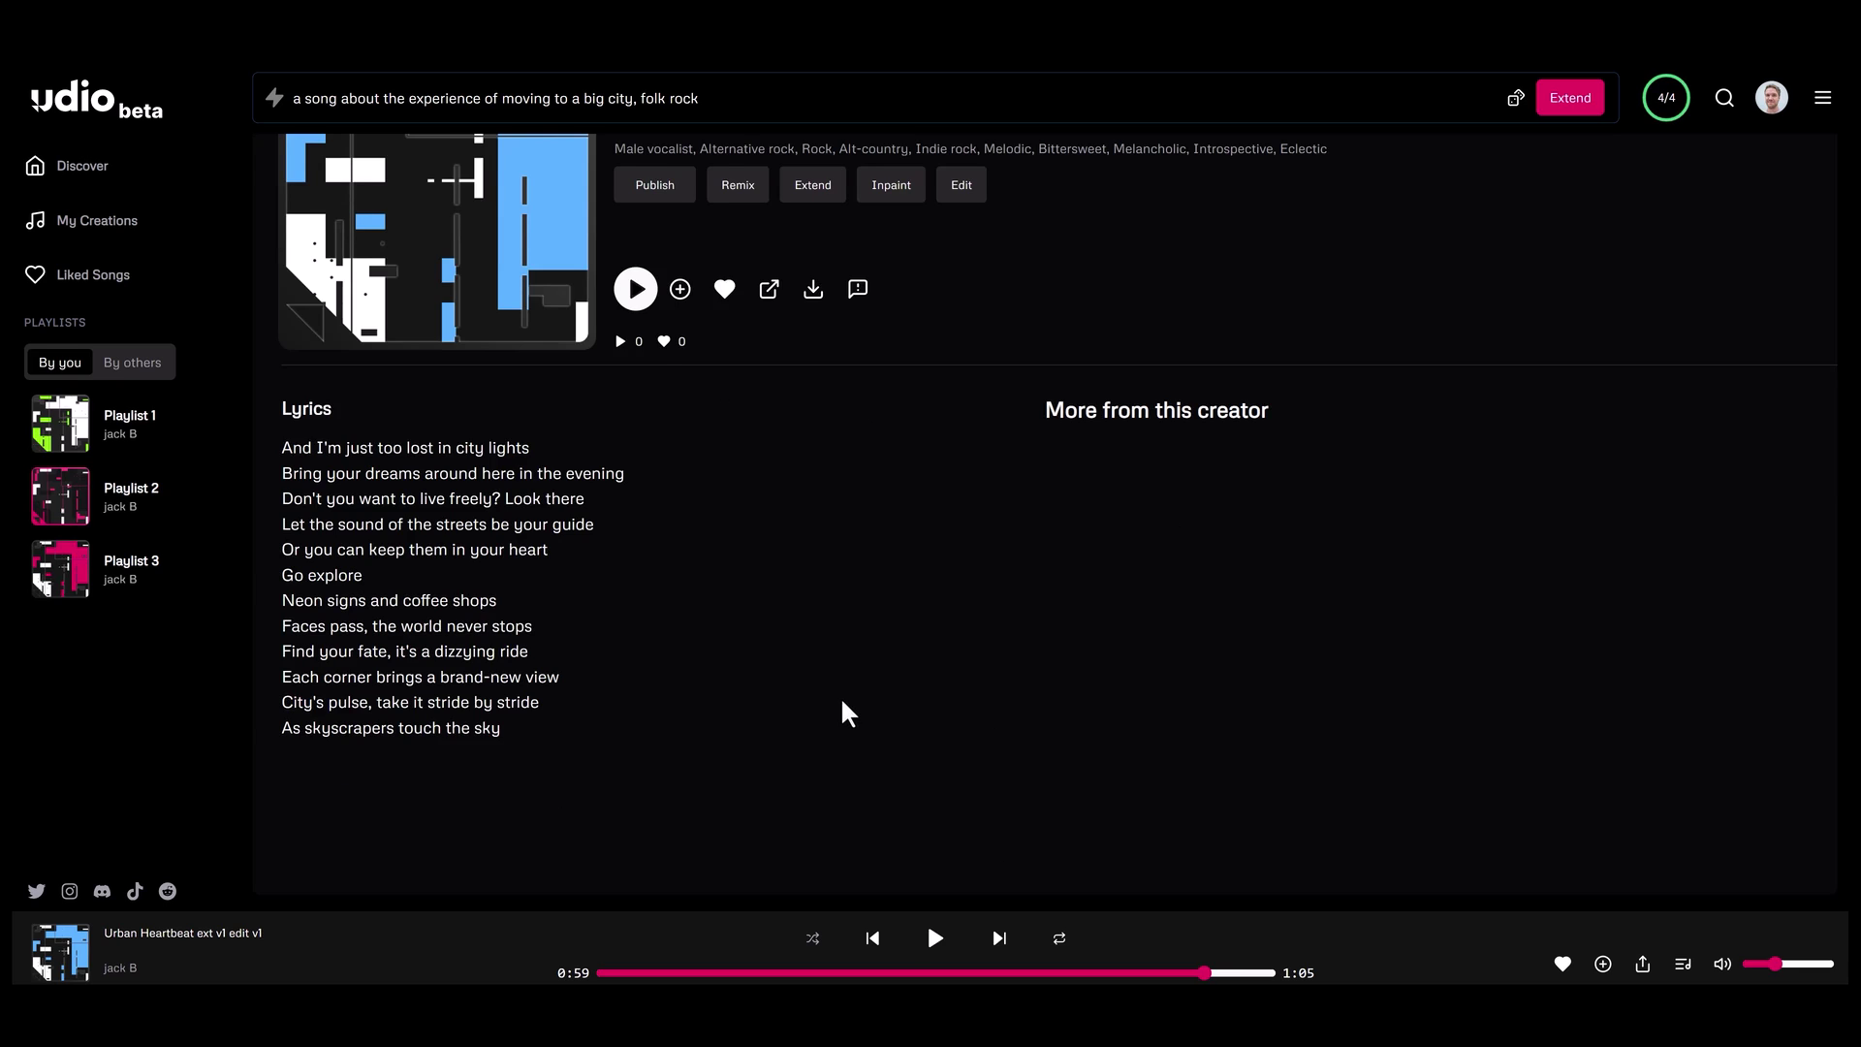
scroll(717, 660, "up", 1)
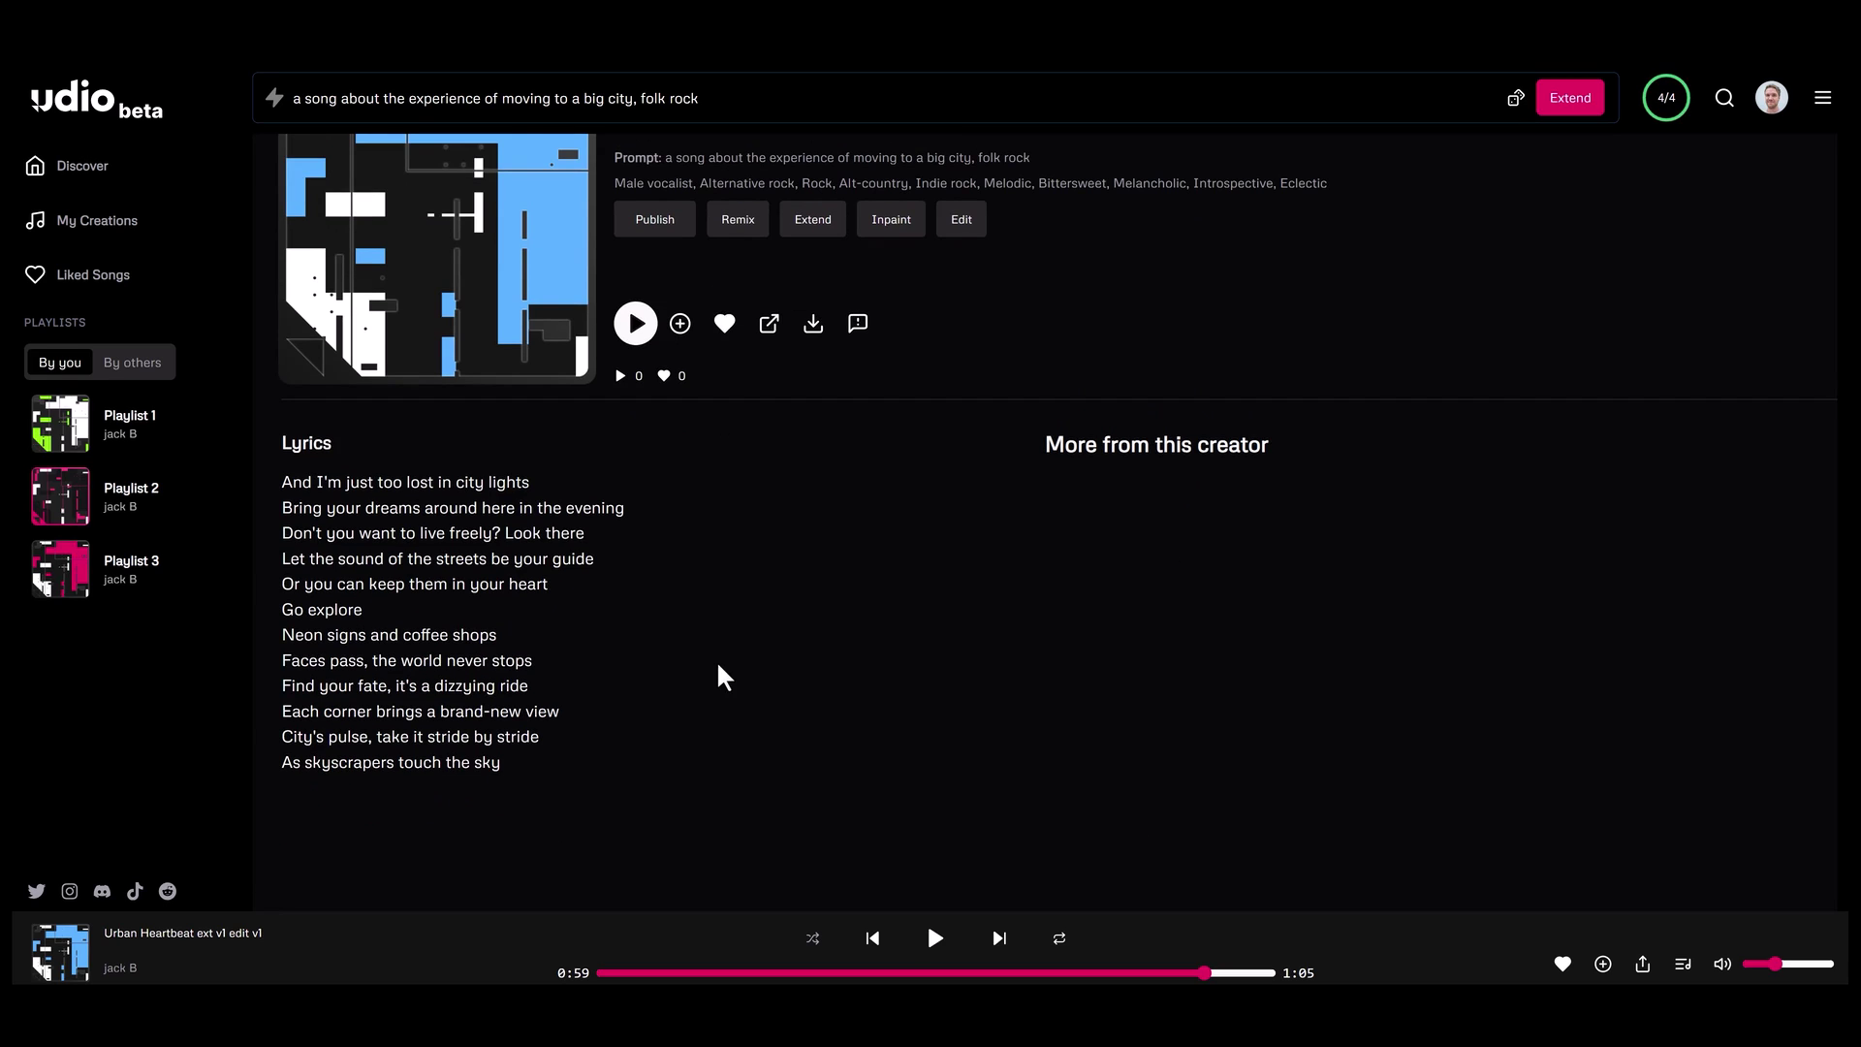
scroll(716, 654, "up", 1)
scroll(706, 647, "down", 1)
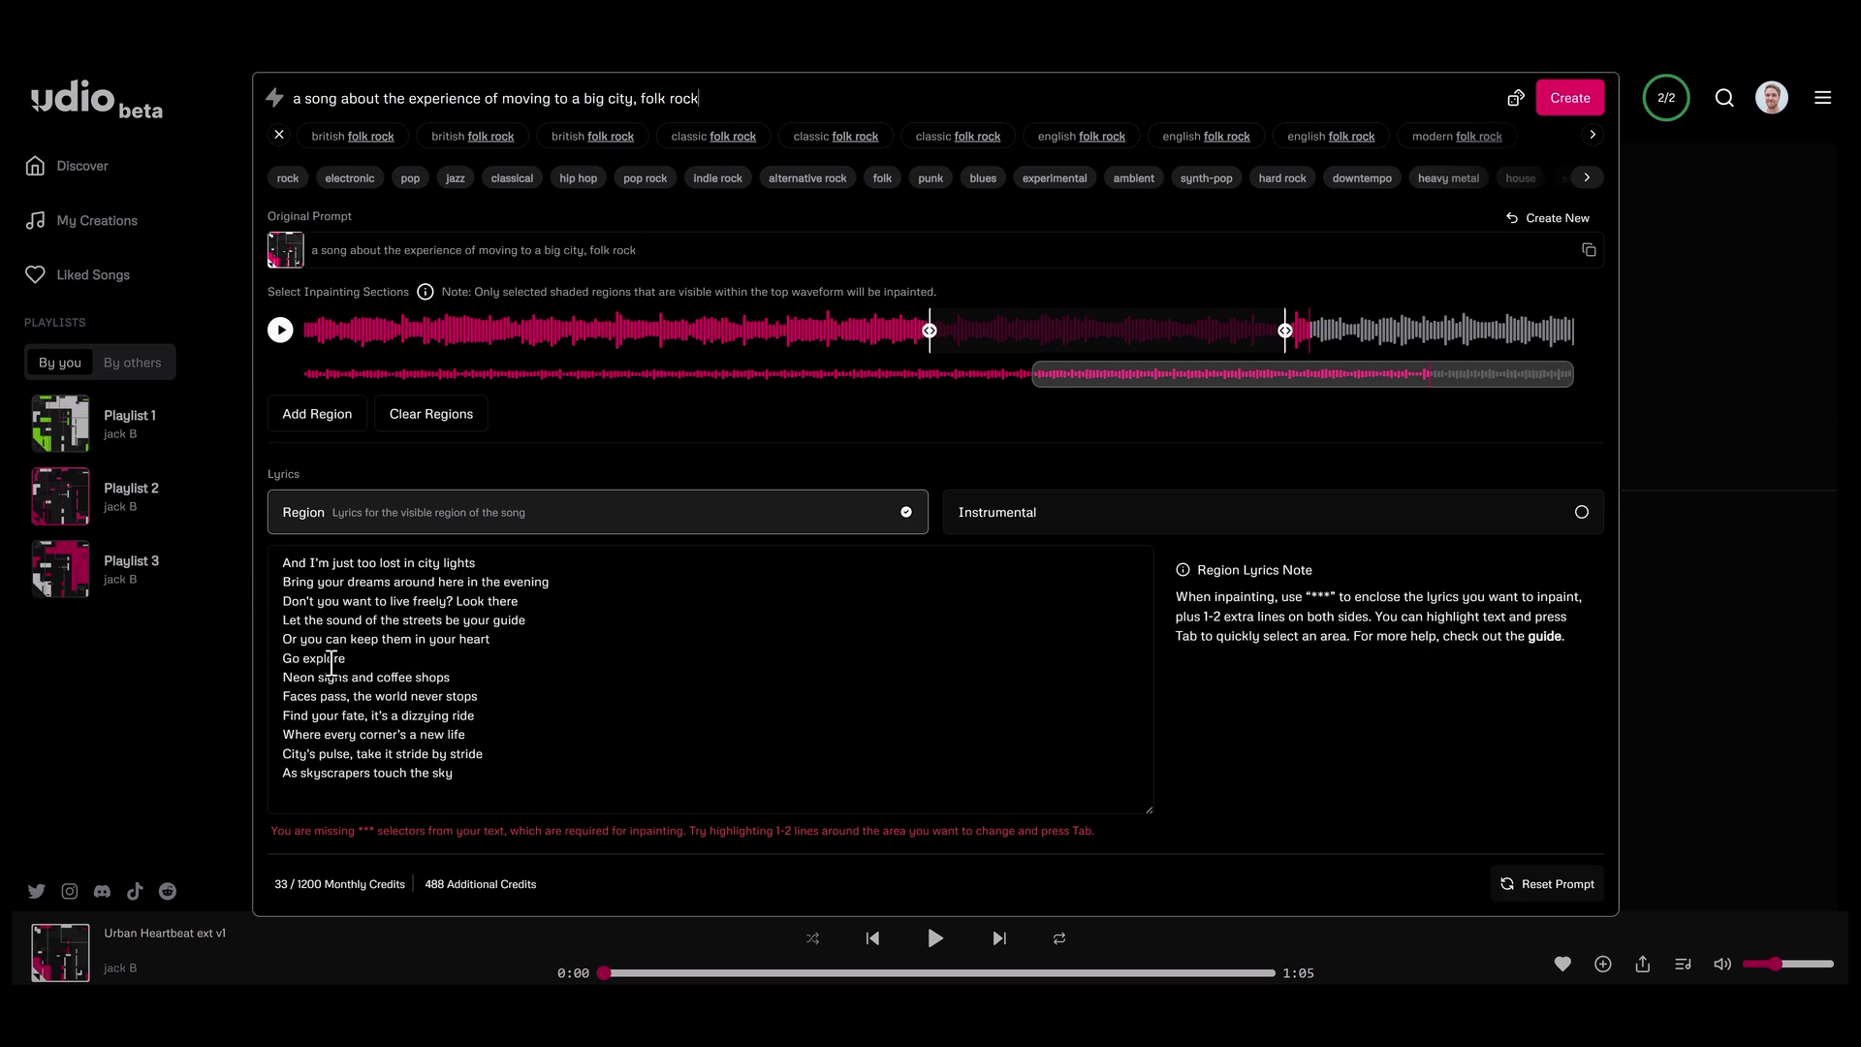
Replace the three lyric lines from "Or you can keep them in your heart" through "Neon signs and coffee shops" with "[Guitar solo]"
left_click_drag(390, 669, 315, 653)
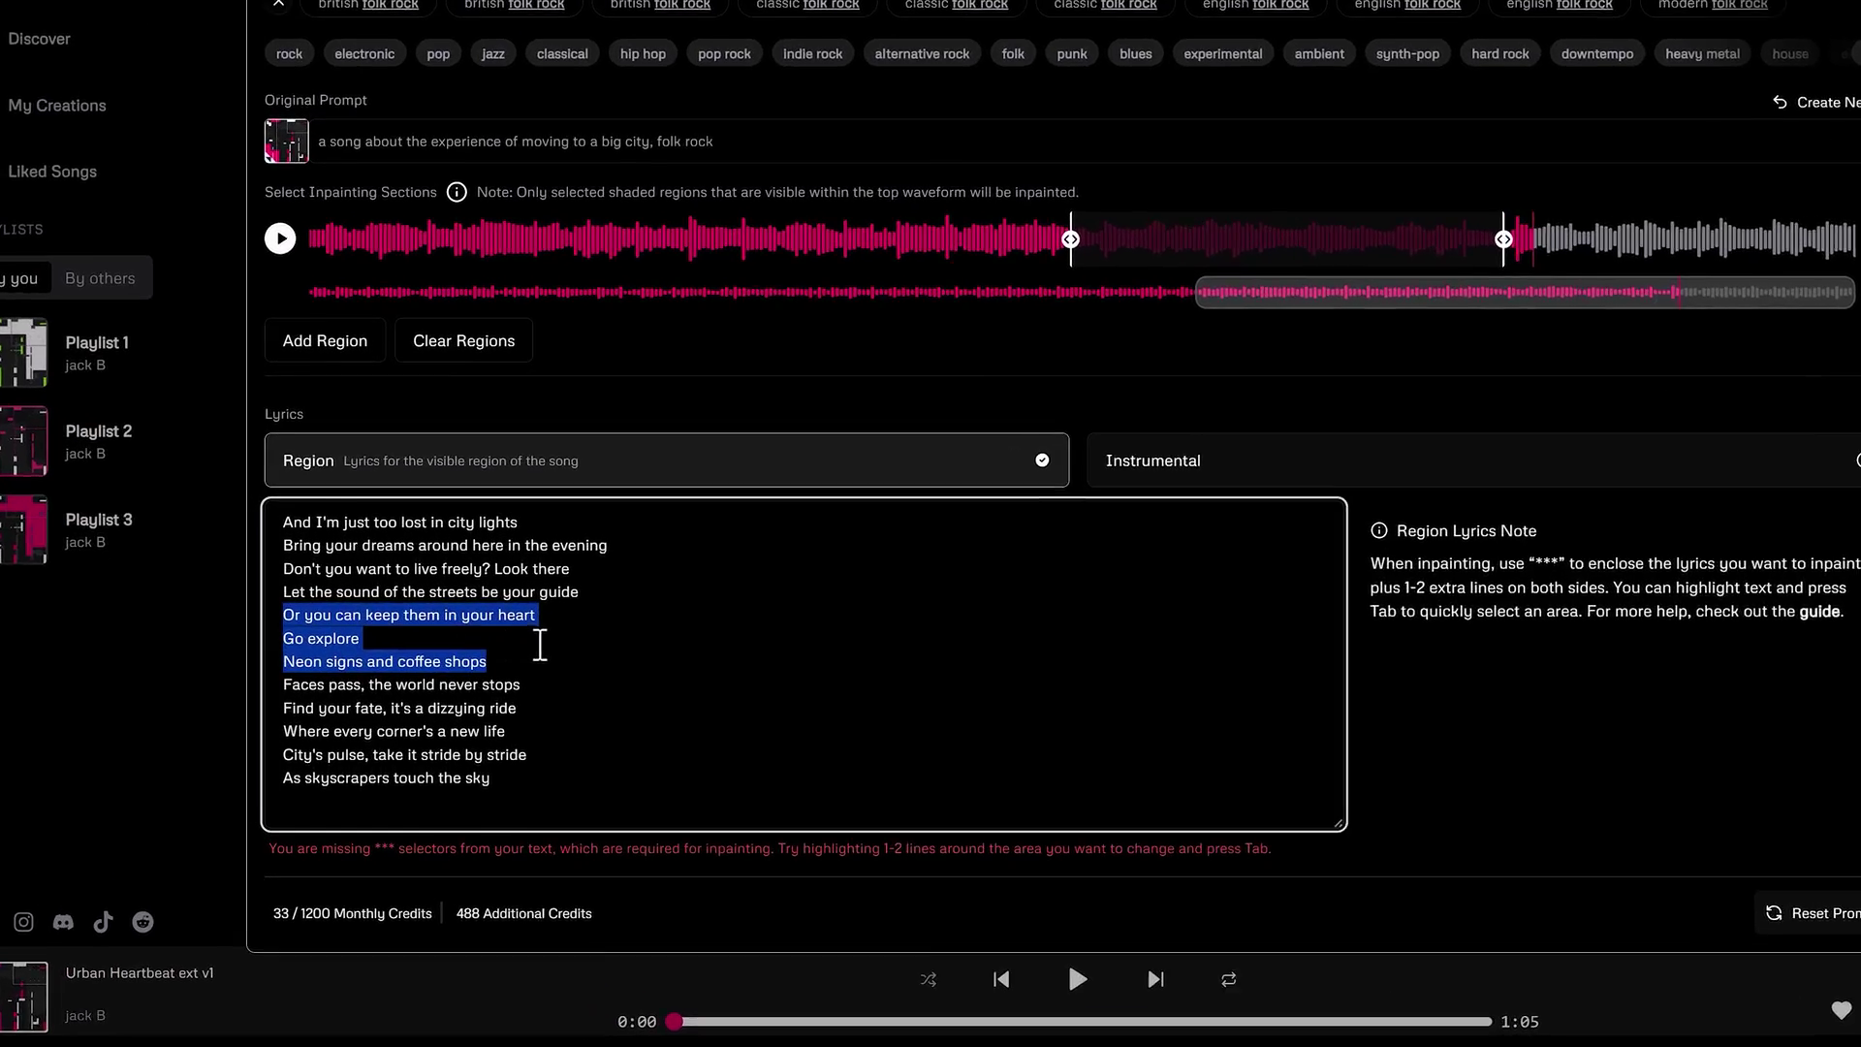
key("BackSpace")
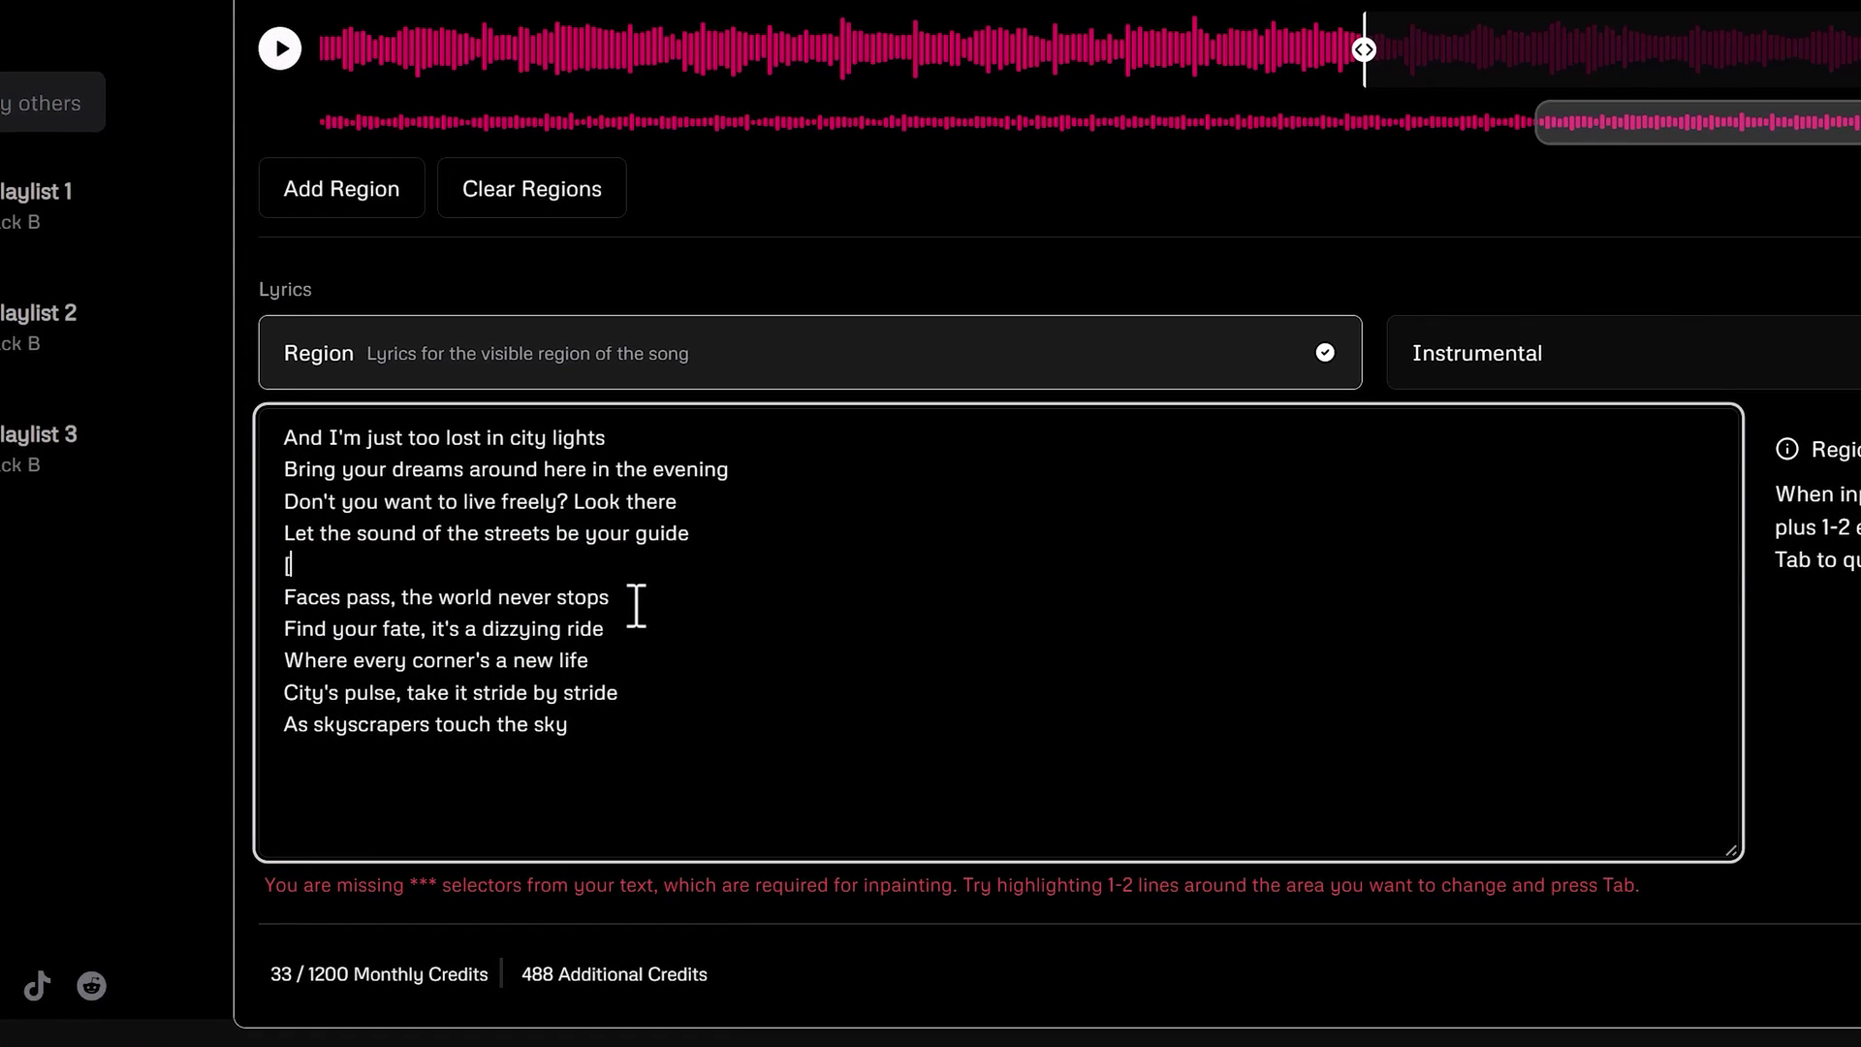
key("Caps_Lock")
type("[Guitar solo]")
Enclose the lyrics from "Let the sound of the streets be your guide" through "Faces pass, the world never stops" in ***
left_click(287, 534)
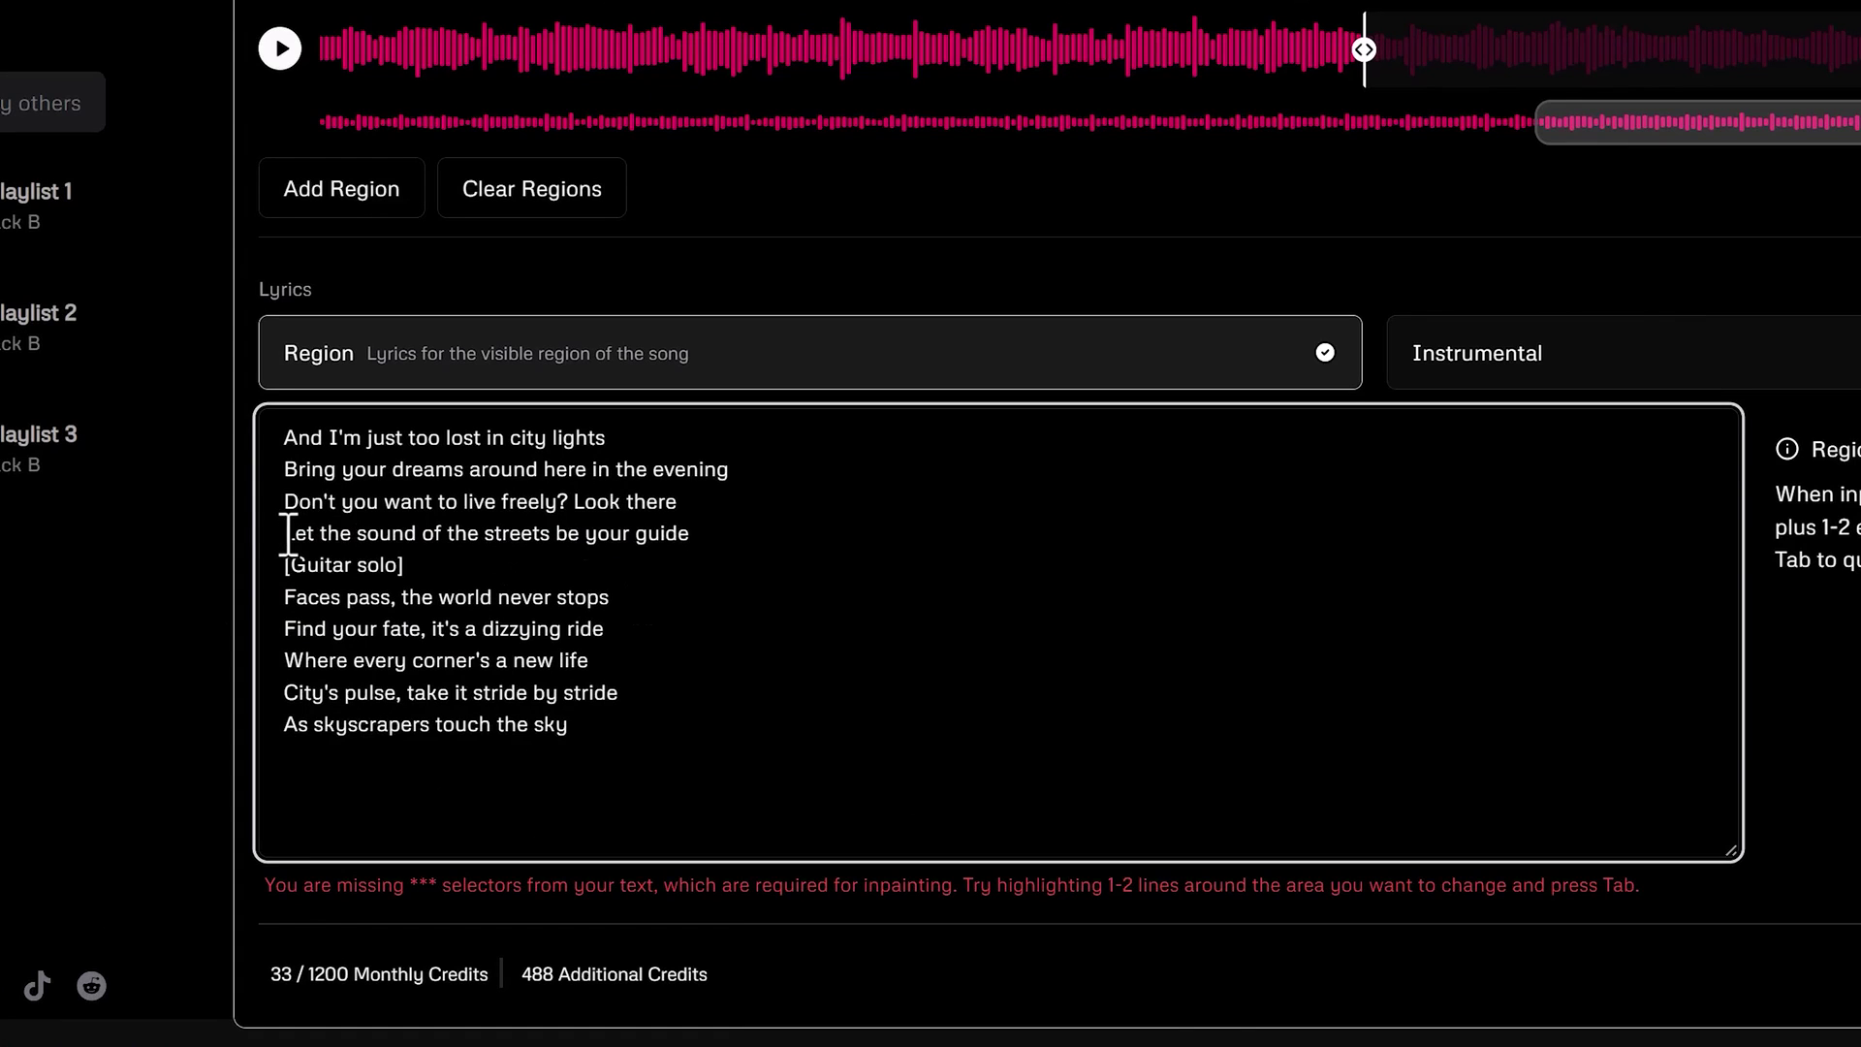
type("***")
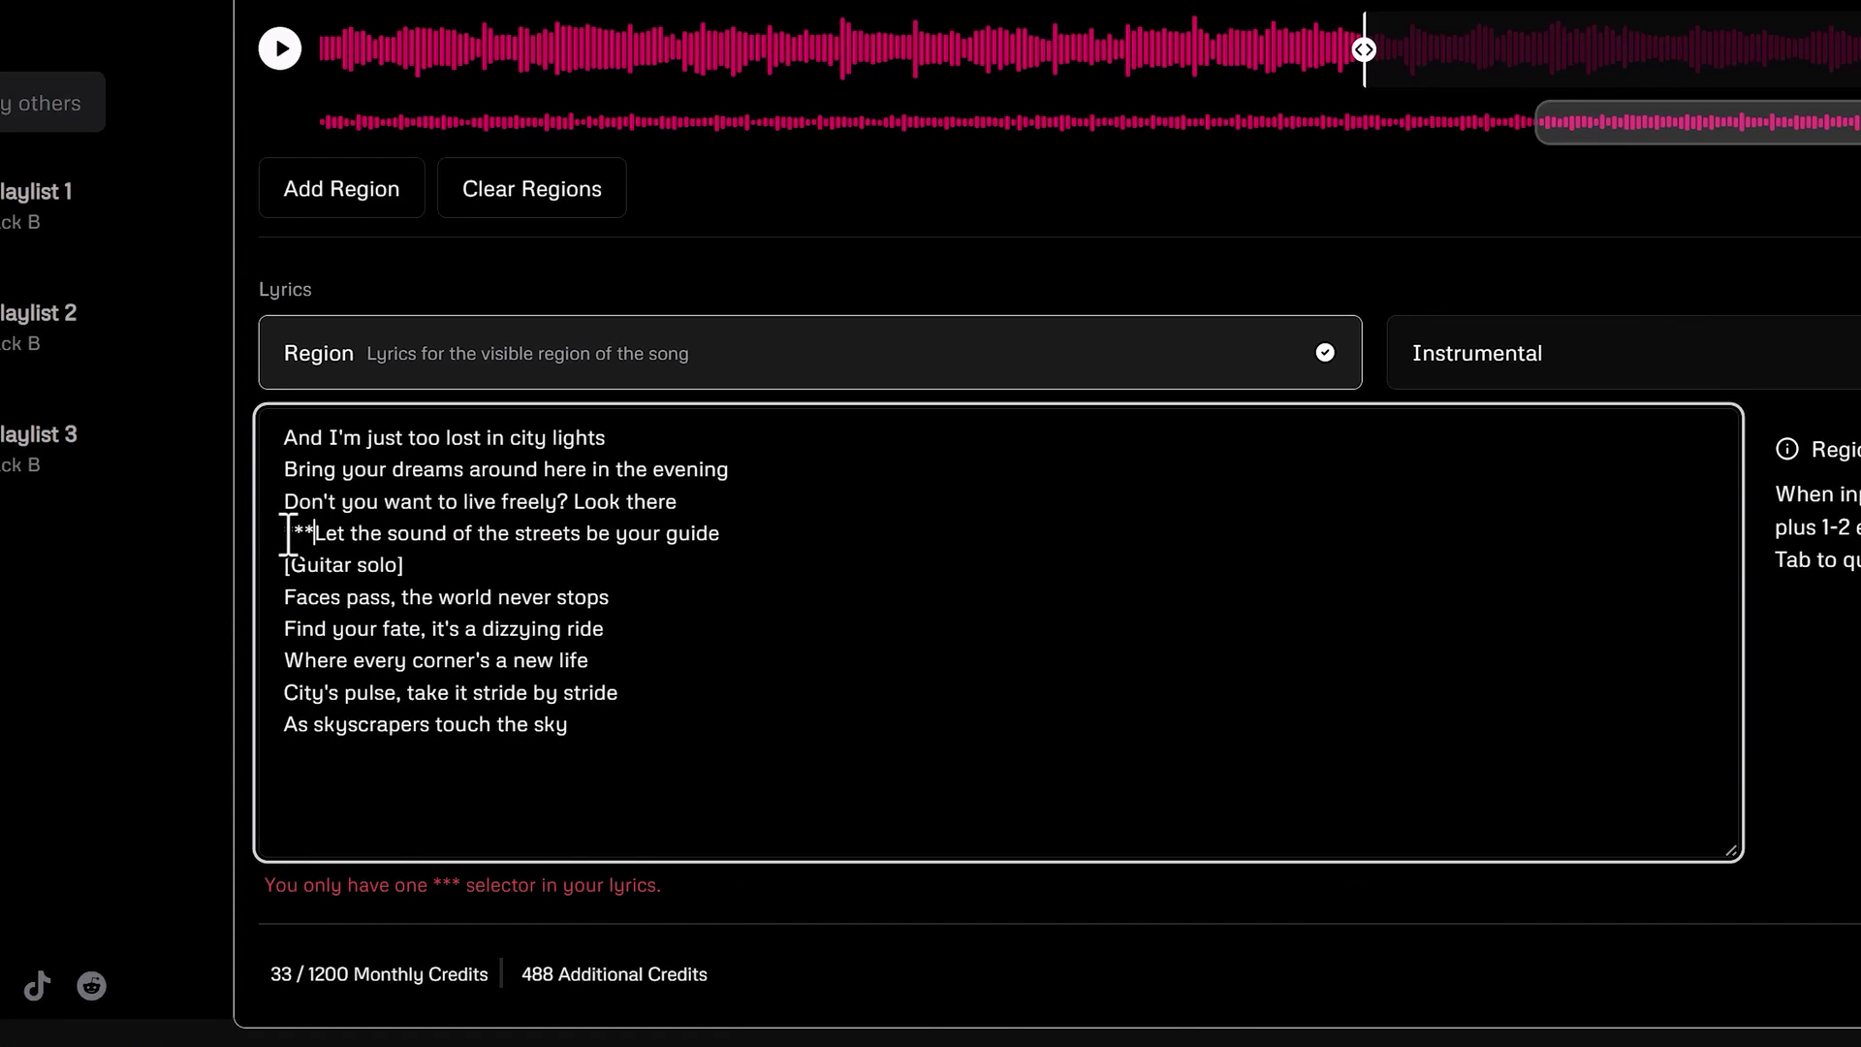
left_click(630, 595)
type("***")
Widen the inpainting region over the guitar solo passage and generate the inpainted versions
left_click_drag(1192, 221, 1030, 221)
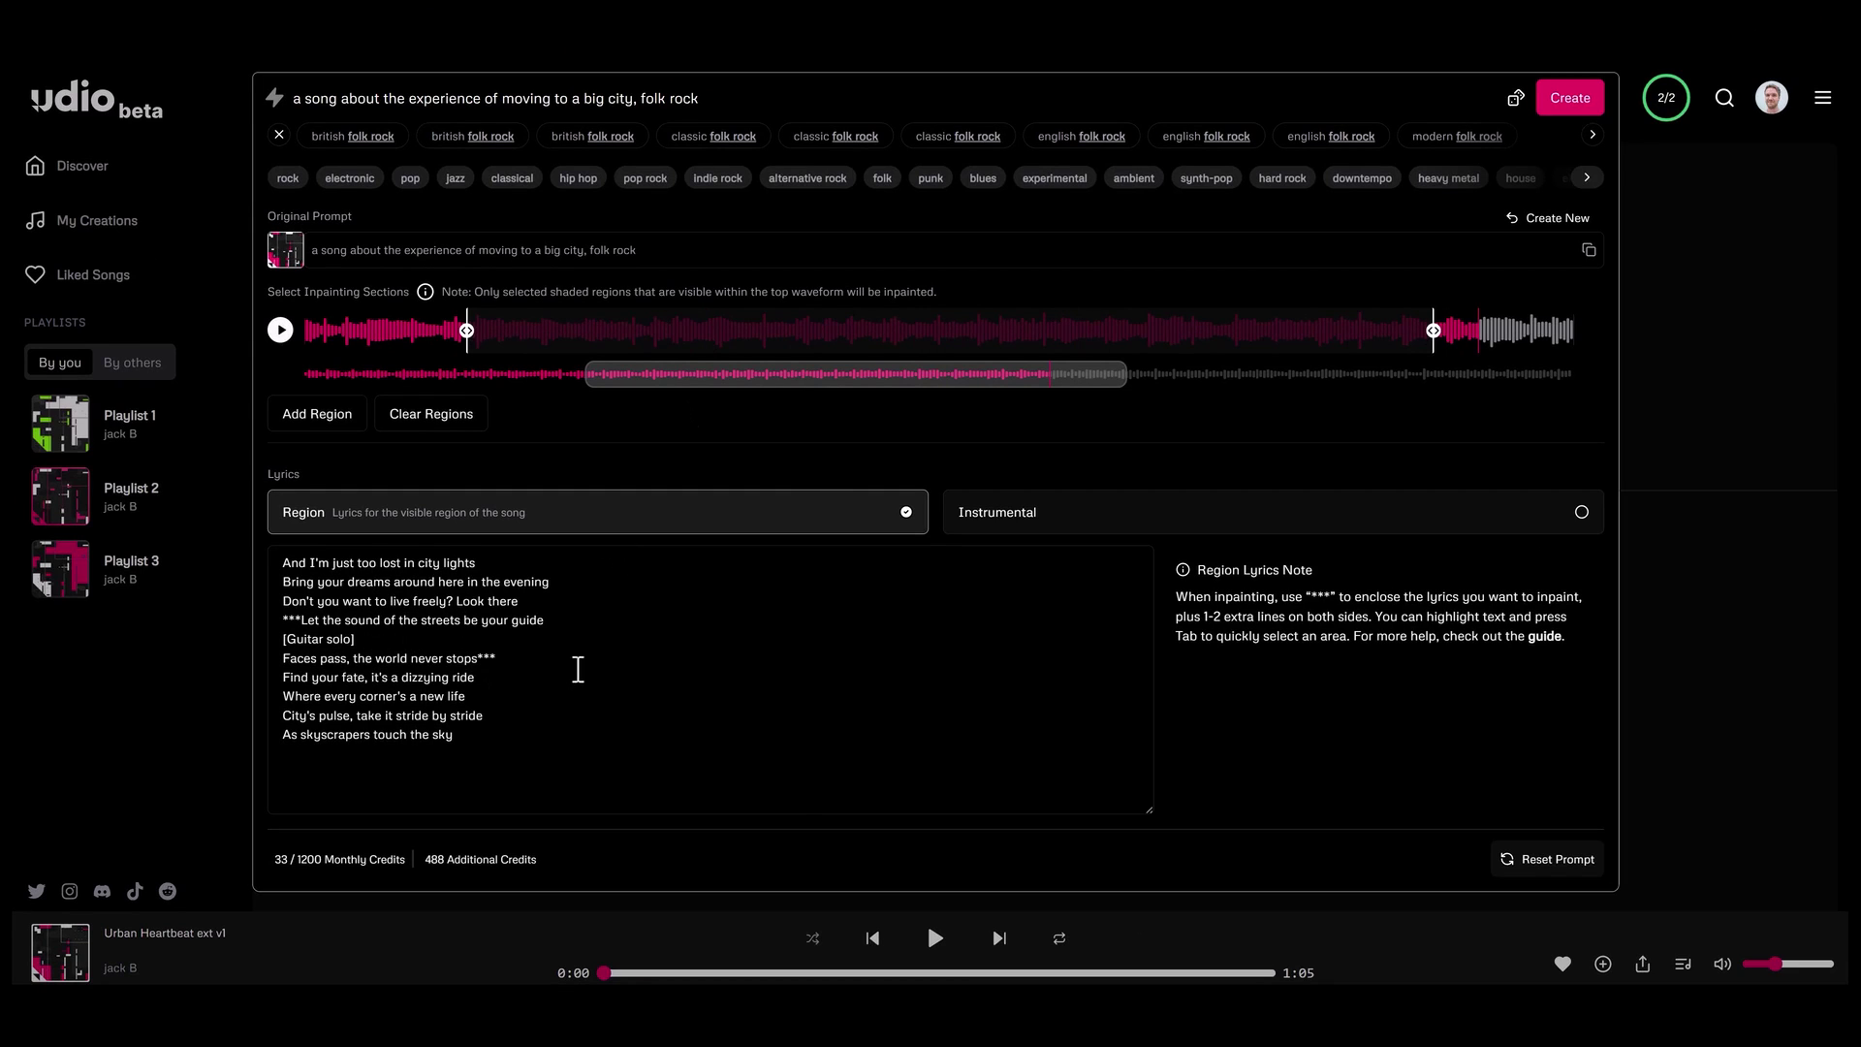
left_click(1563, 108)
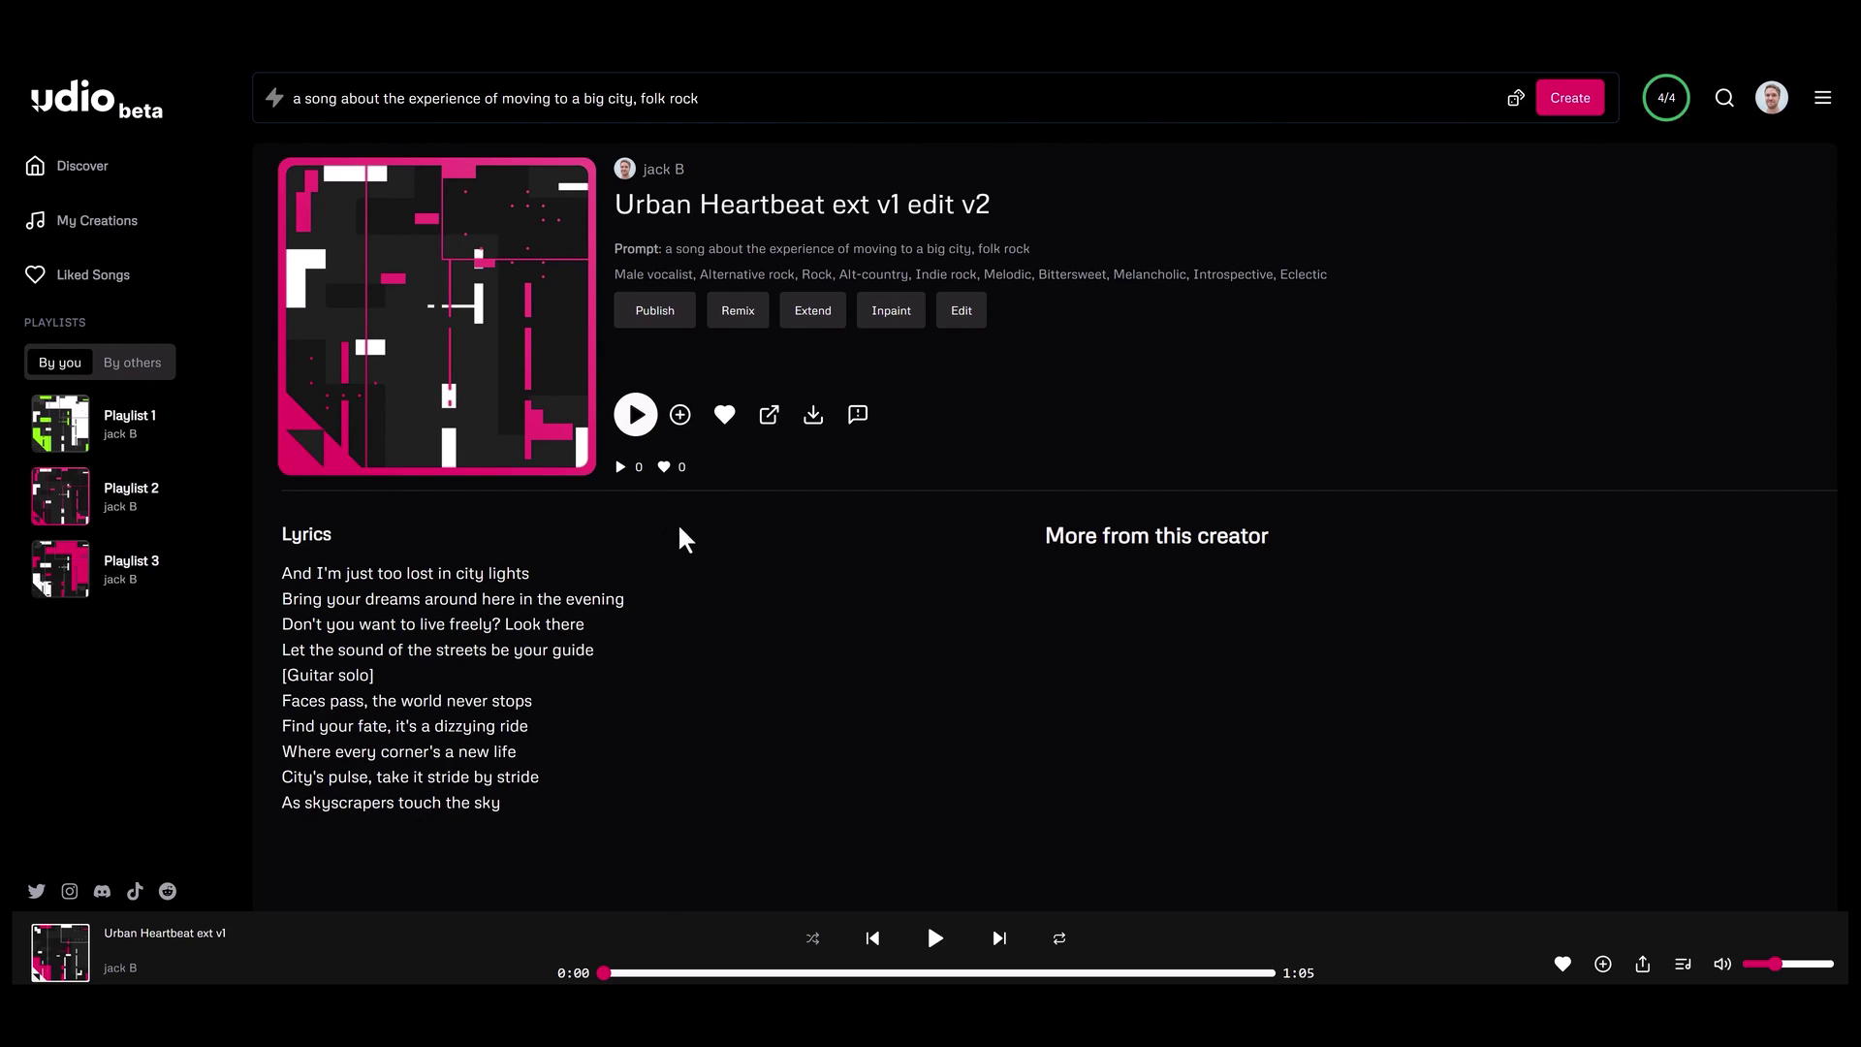
Listen to the passage around the guitar solo in "Urban Heartbeat ext v1 edit v2"
left_click(636, 415)
left_click(719, 972)
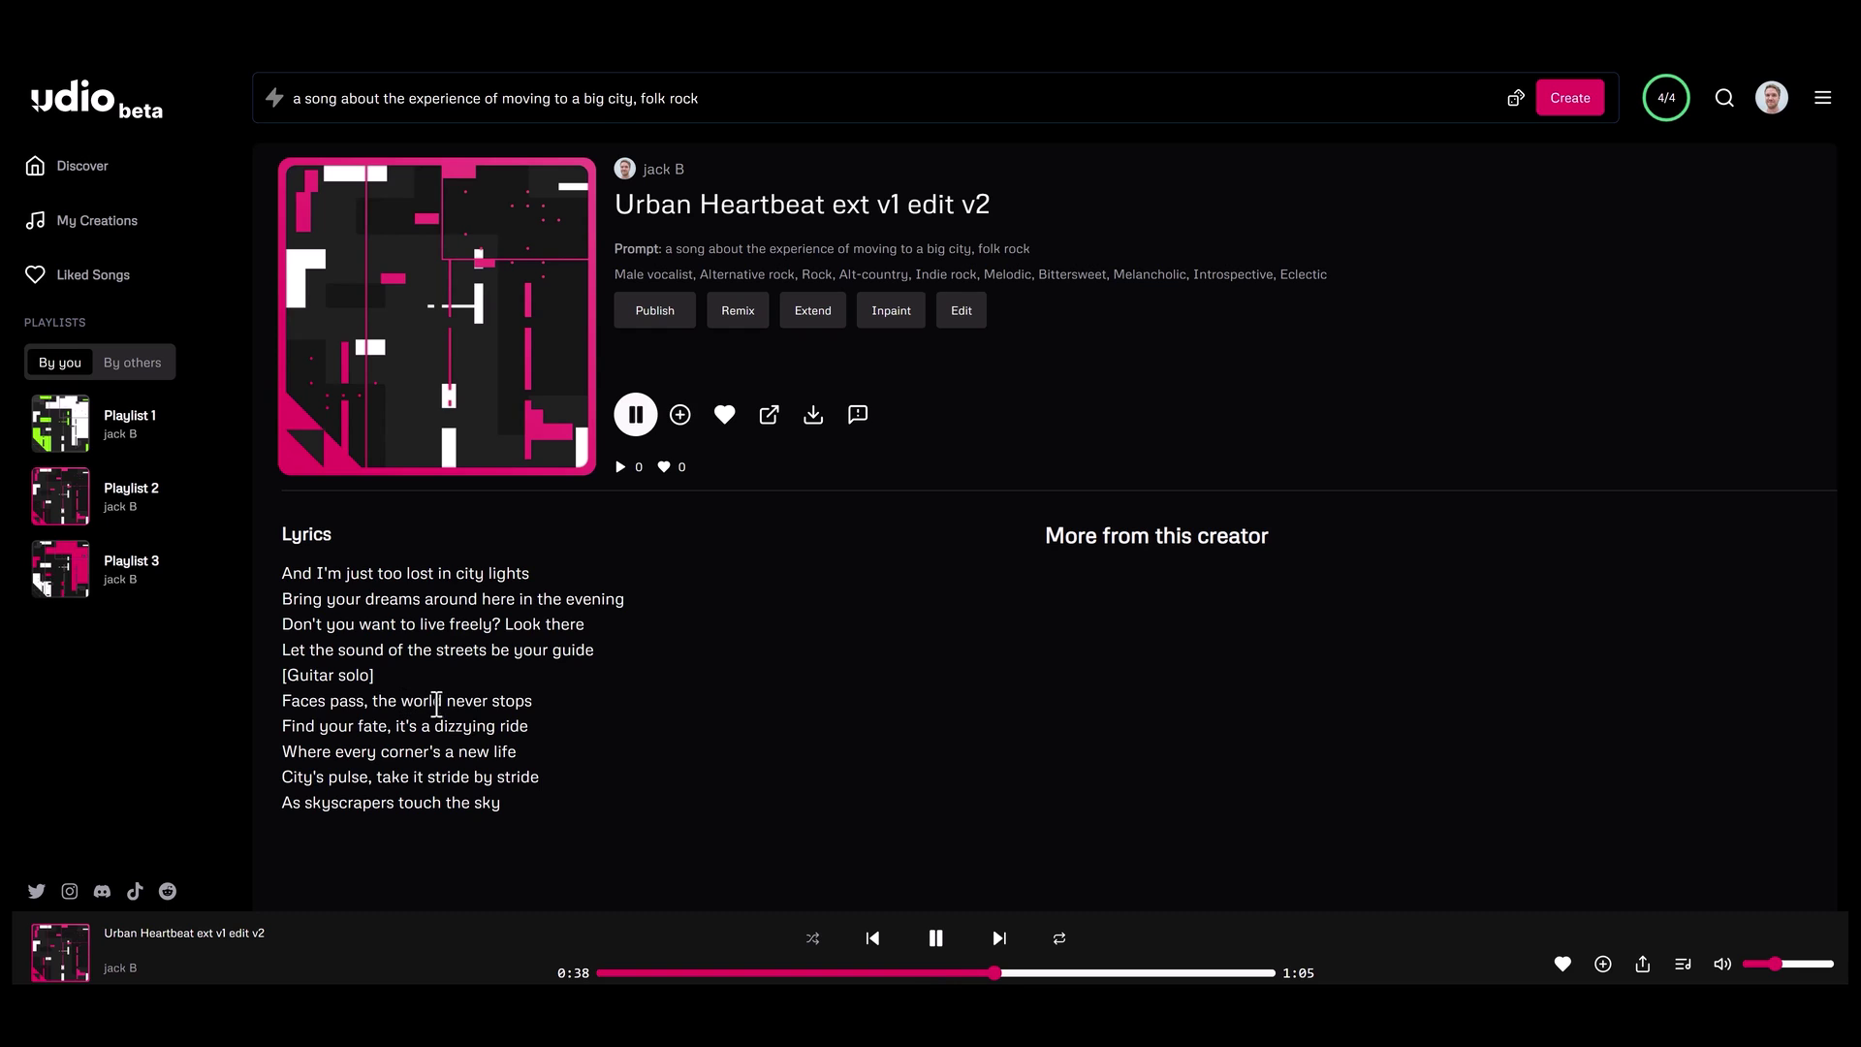
left_click(936, 940)
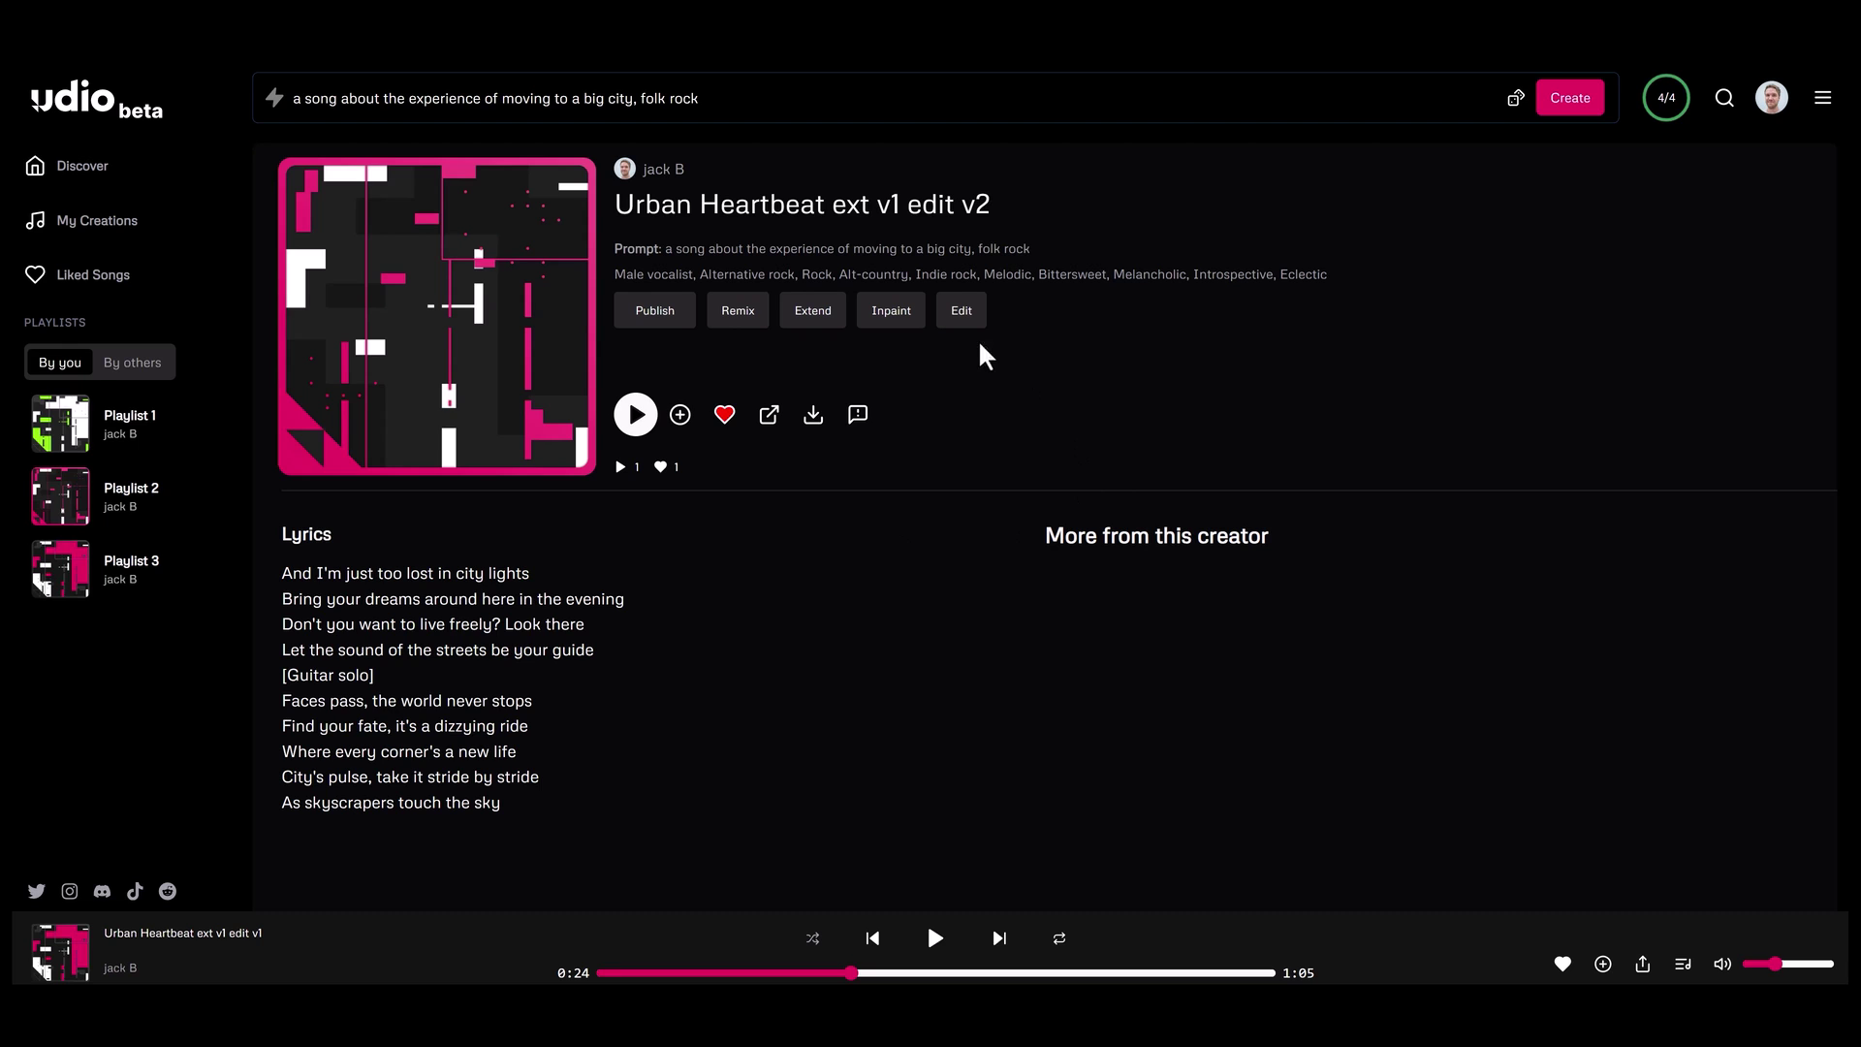
Start extending "Urban Heartbeat ext v1 edit v2", enable Select Section, and stretch the selected section's end further along the waveform
left_click(808, 312)
left_click(353, 292)
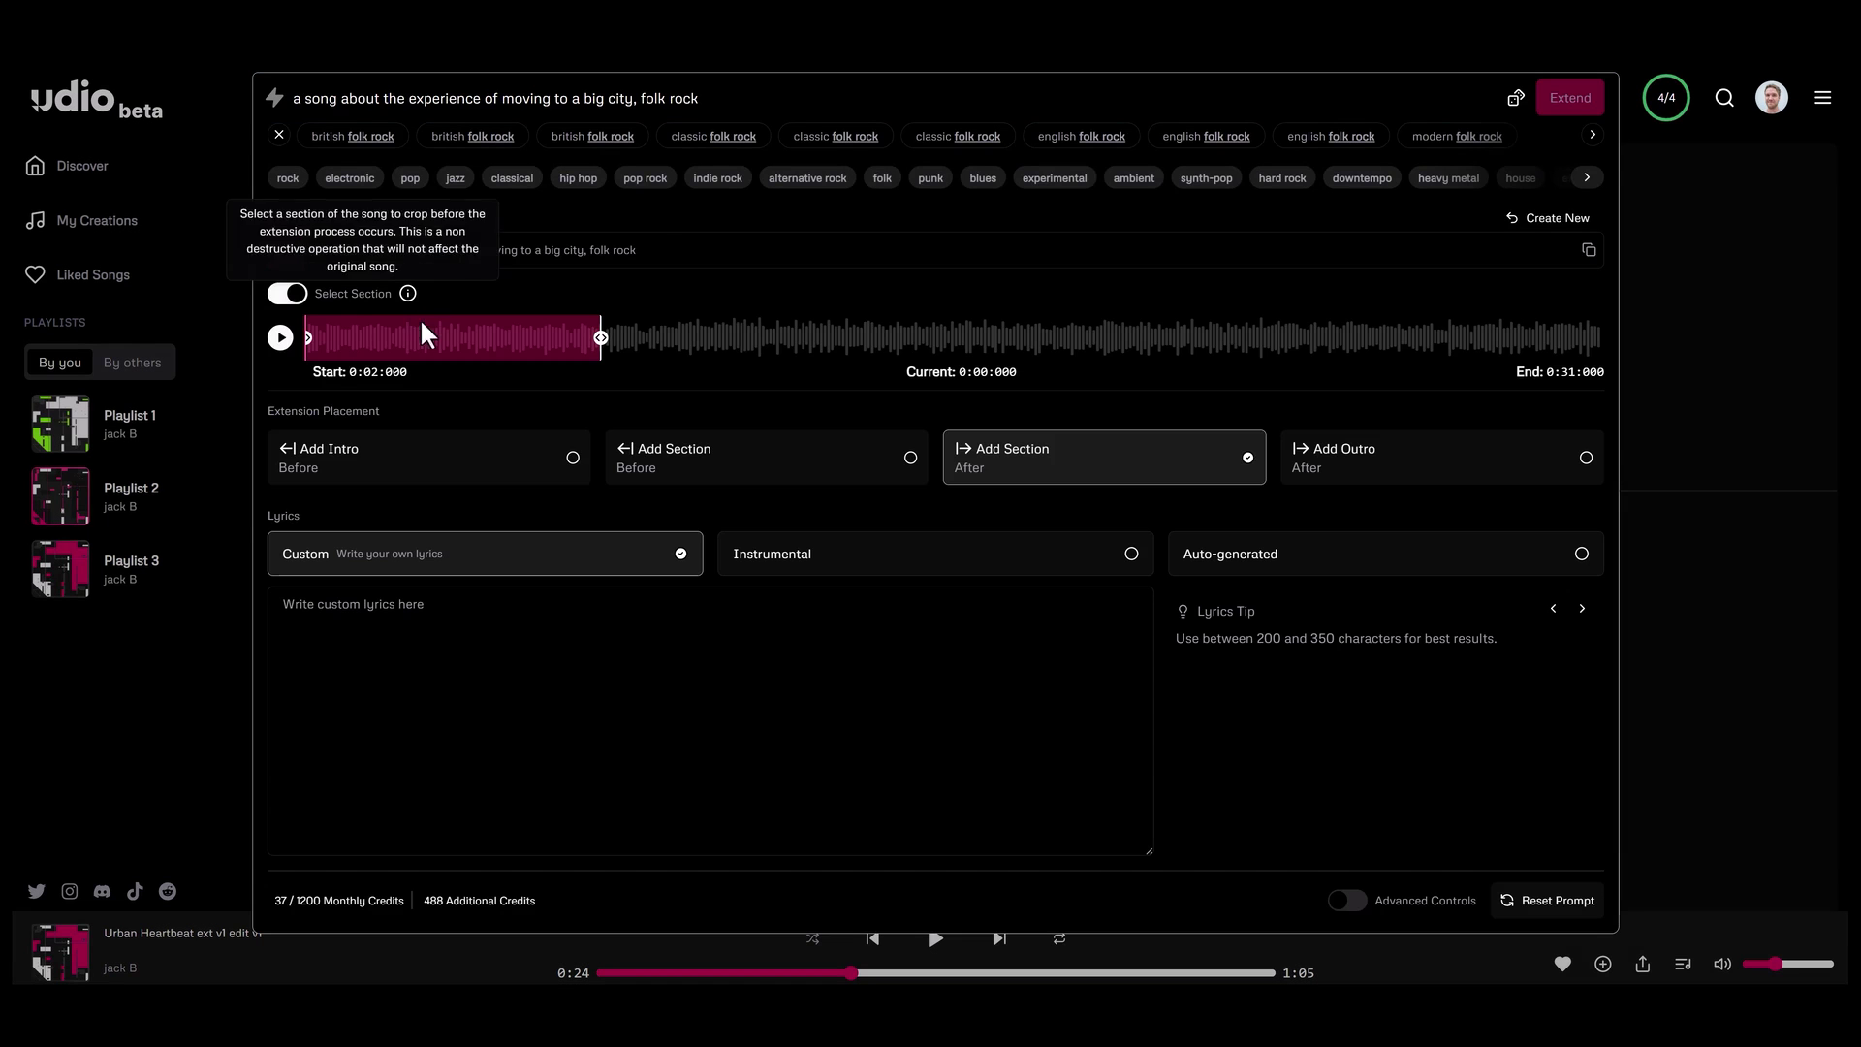
mouse_move(408, 296)
left_click_drag(601, 337, 1441, 337)
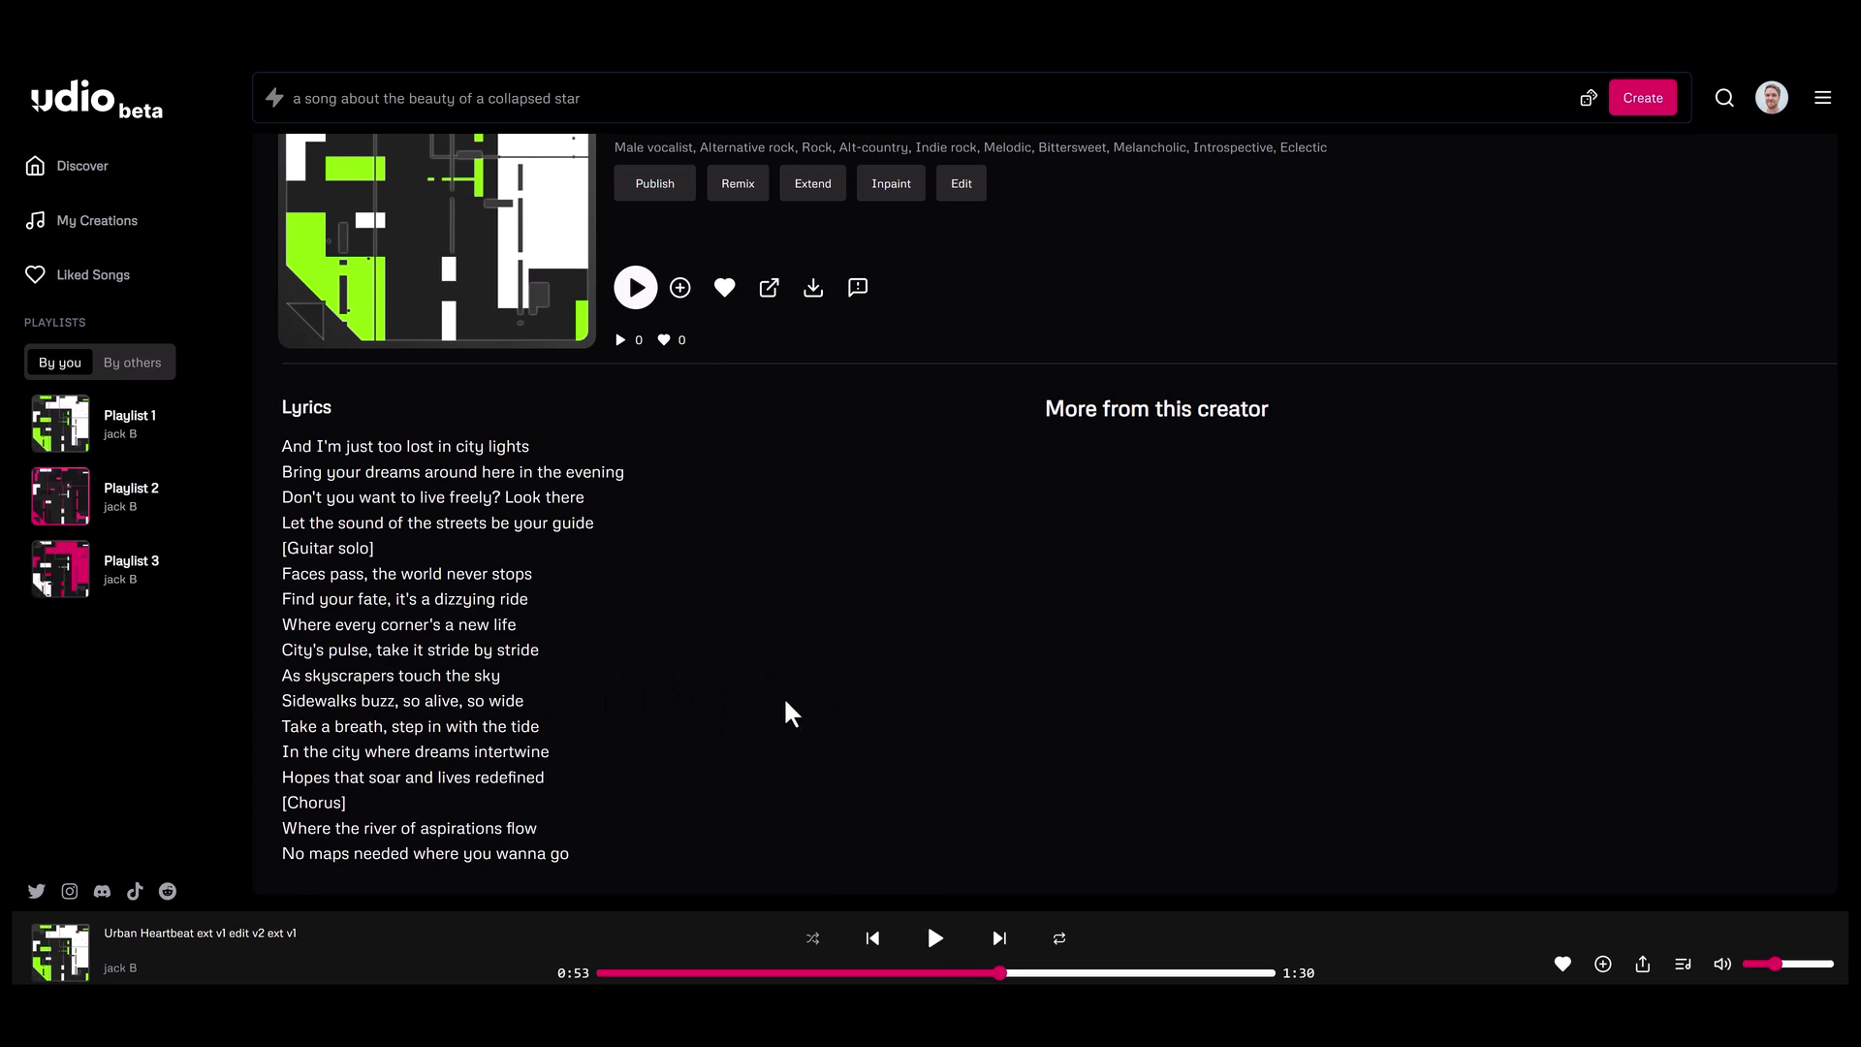
Play the extended song "Urban Heartbeat ext v1 edit v2 ext v1"
left_click(934, 938)
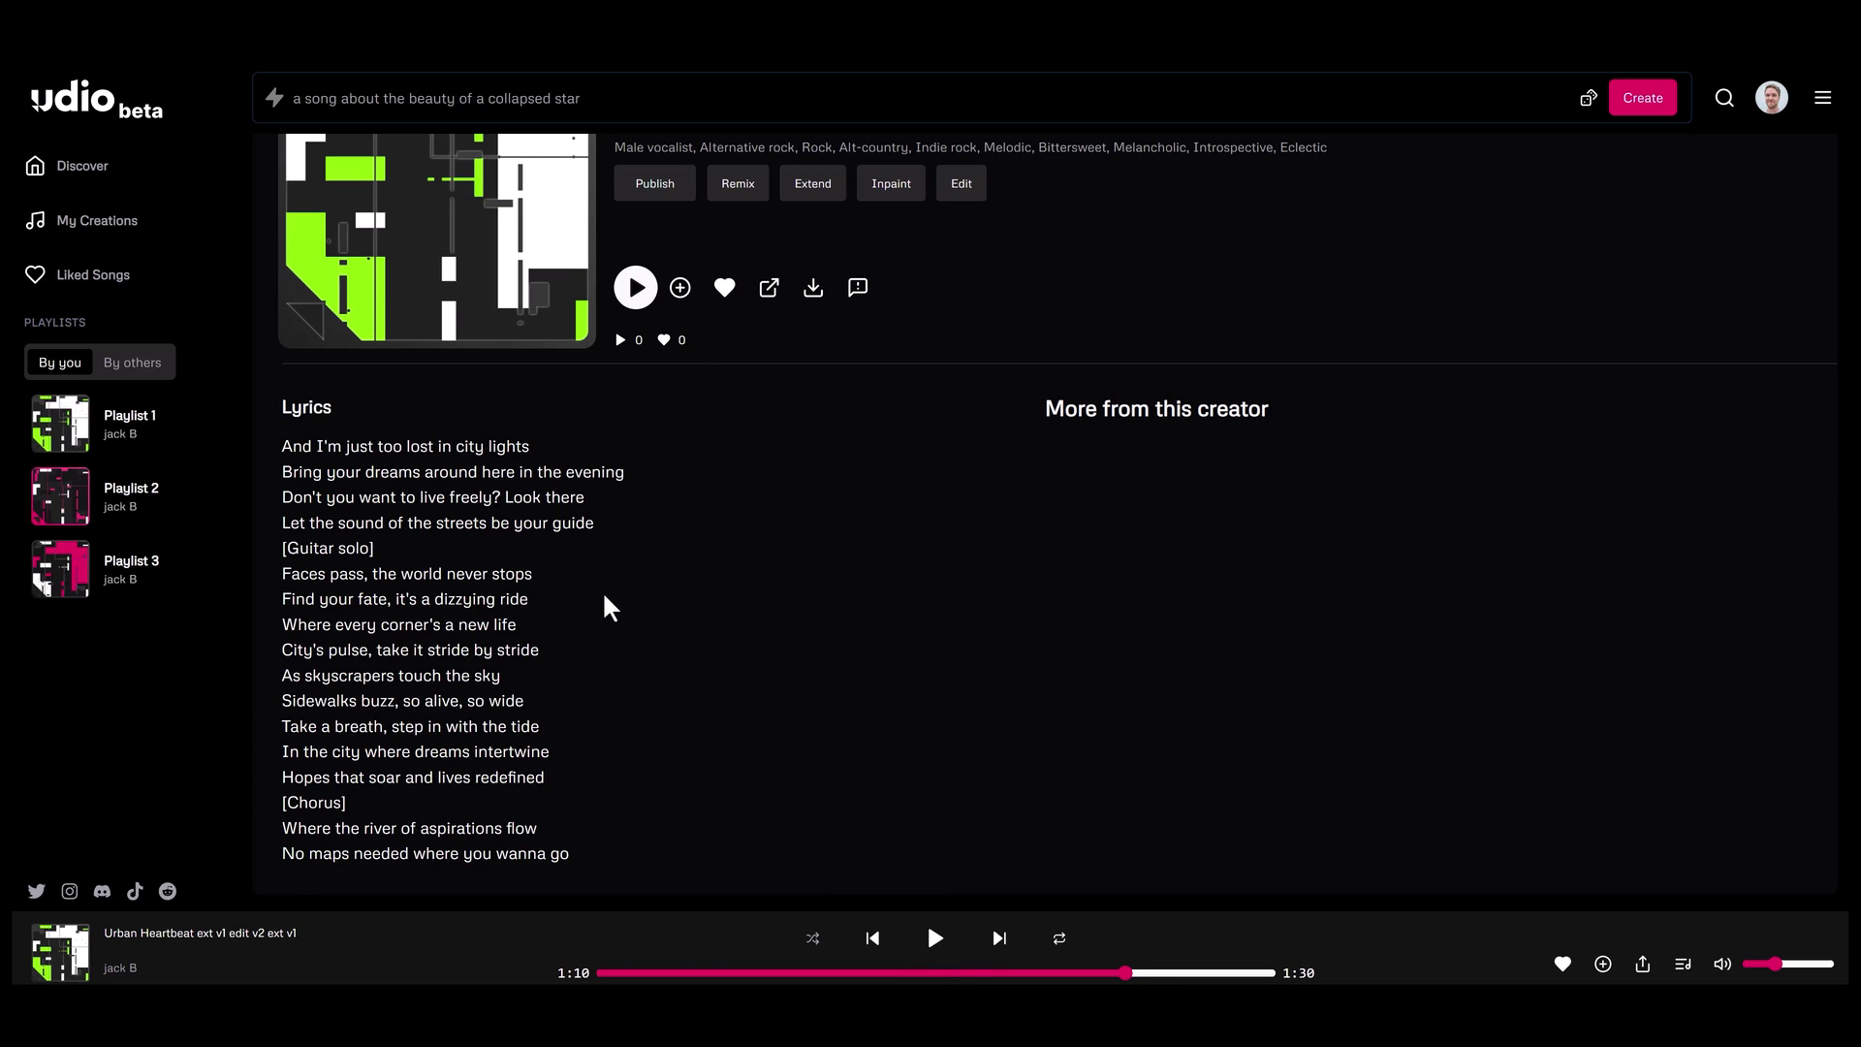
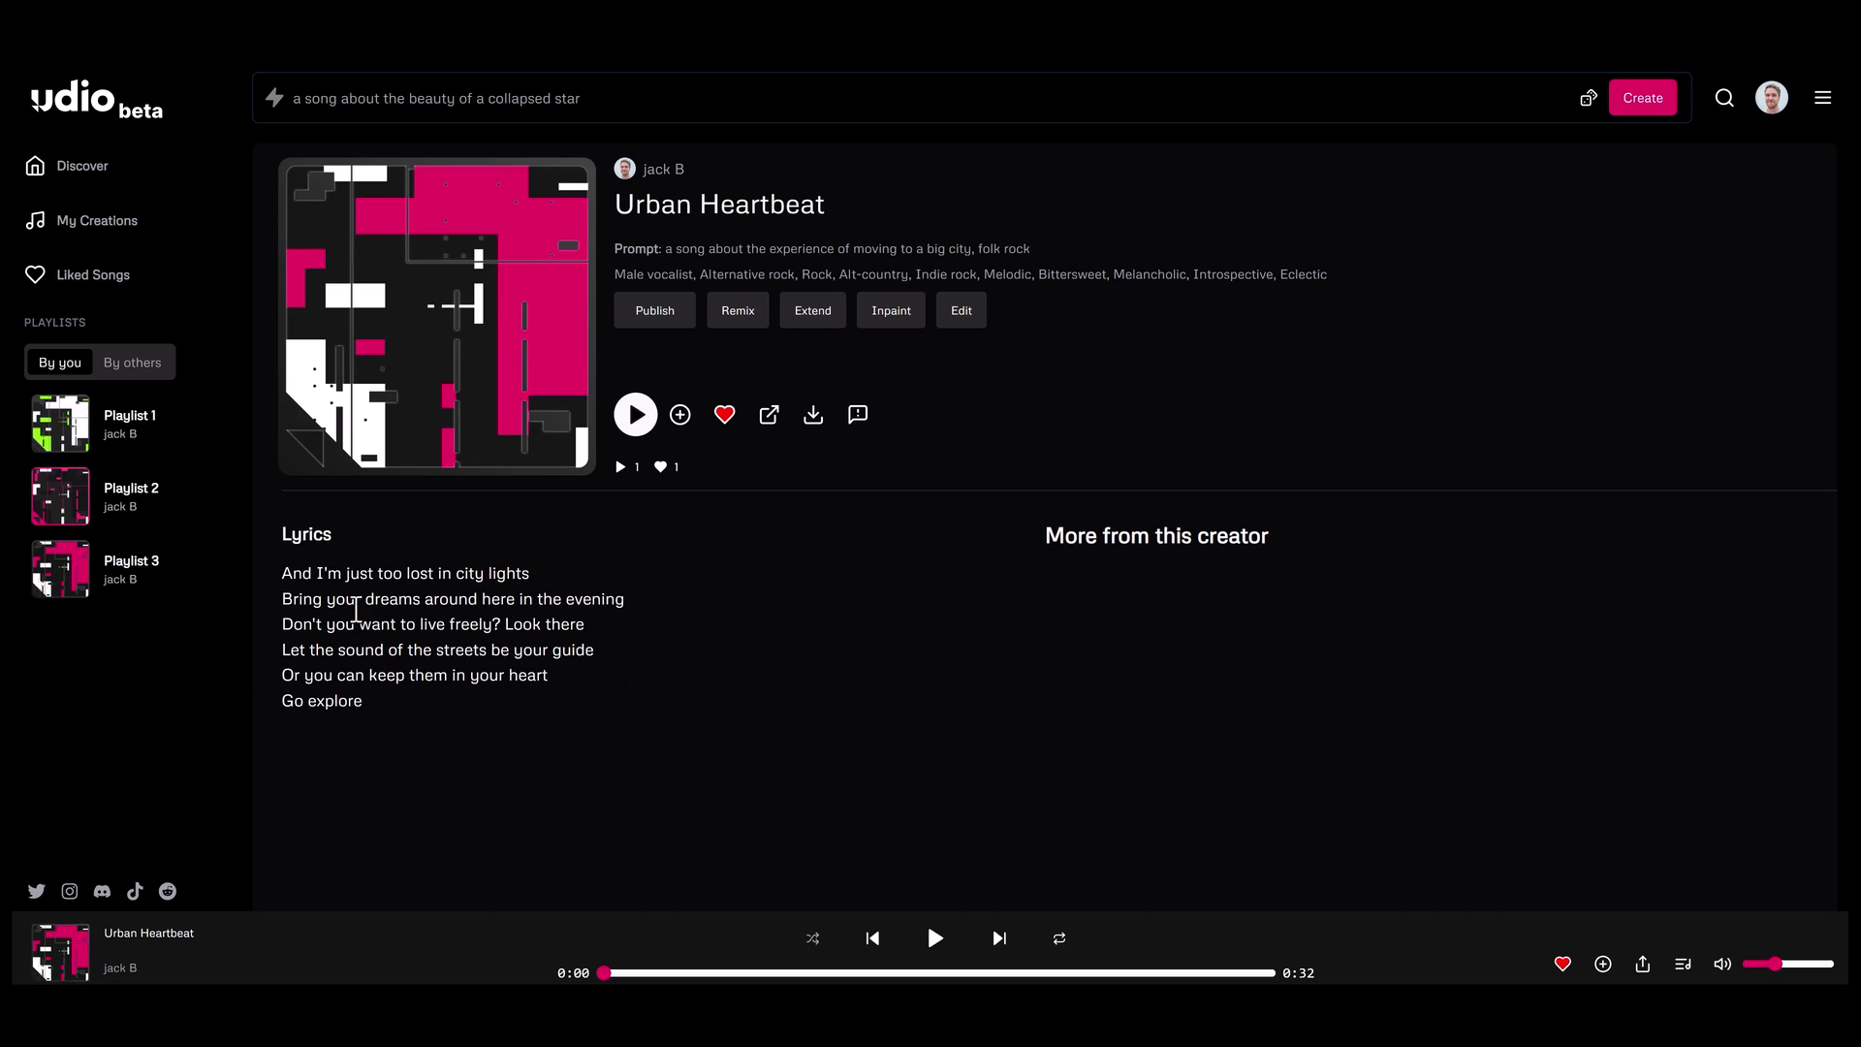
Extend "Urban Heartbeat" with an intro placed before it, using auto-generated lyrics
left_click(820, 312)
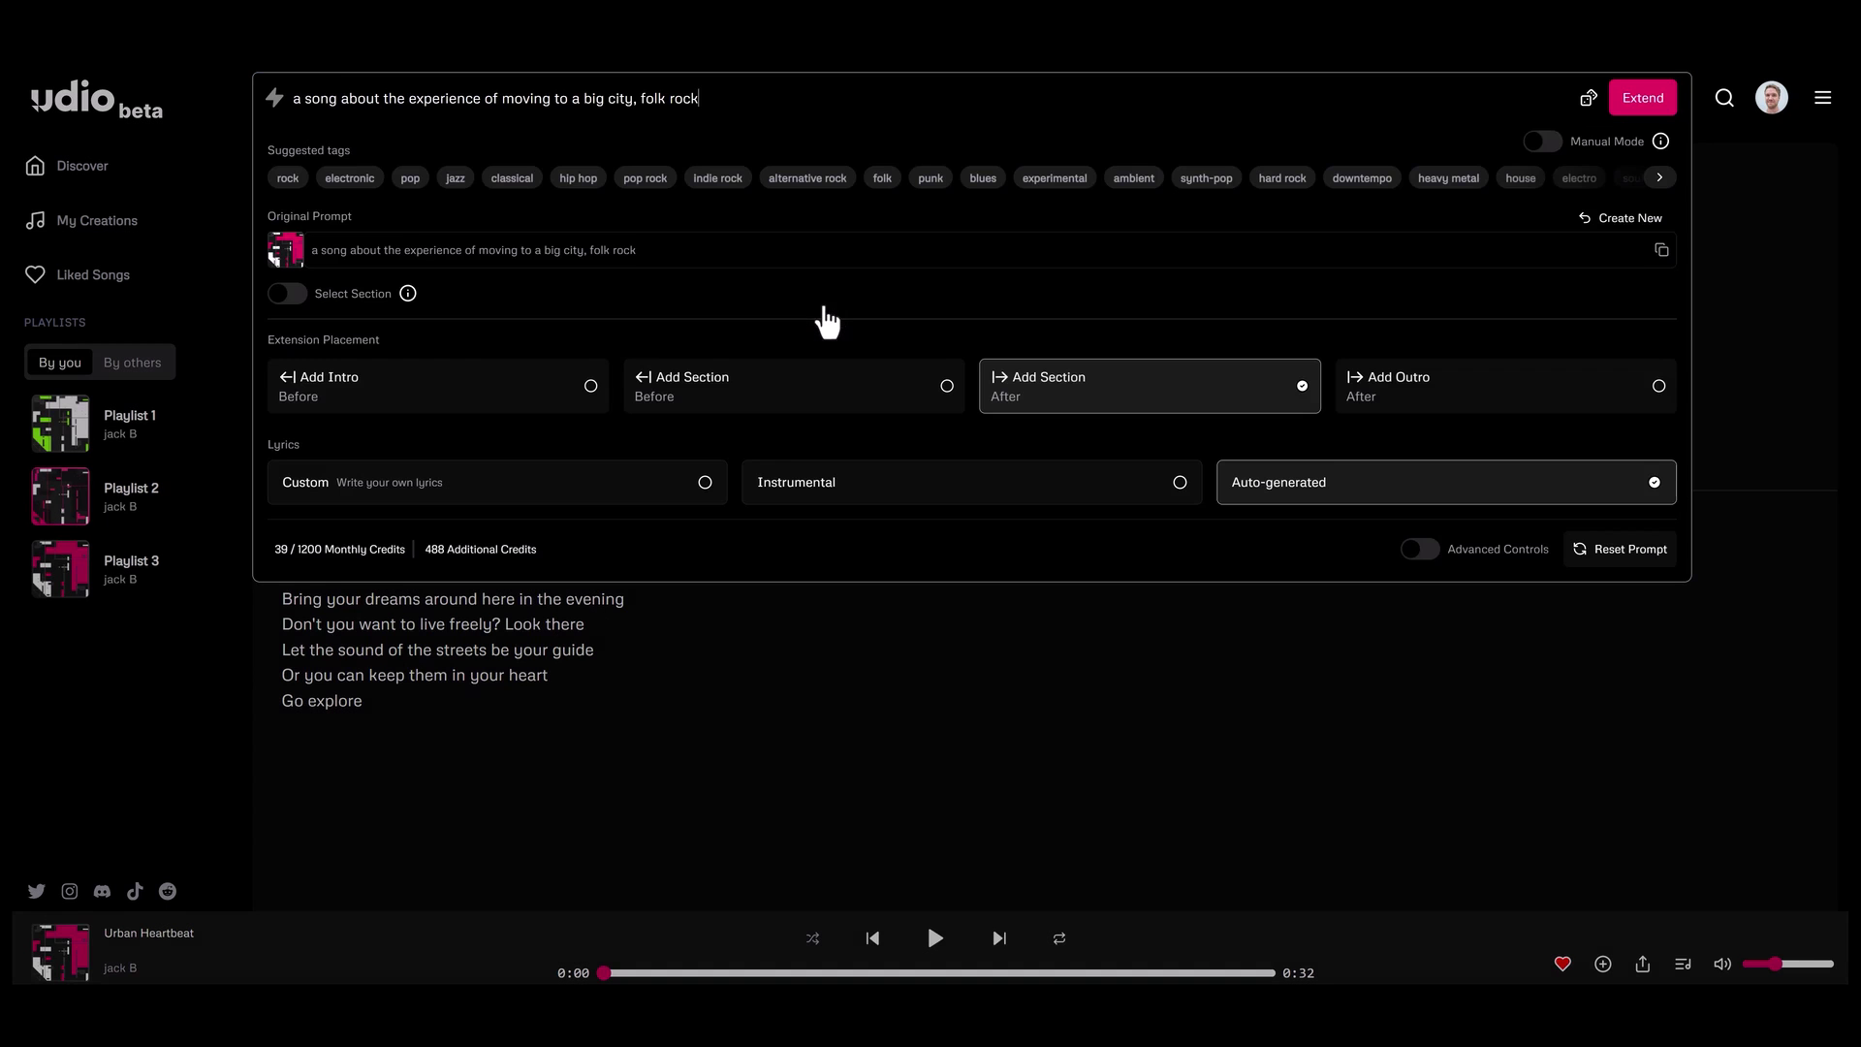
left_click(591, 388)
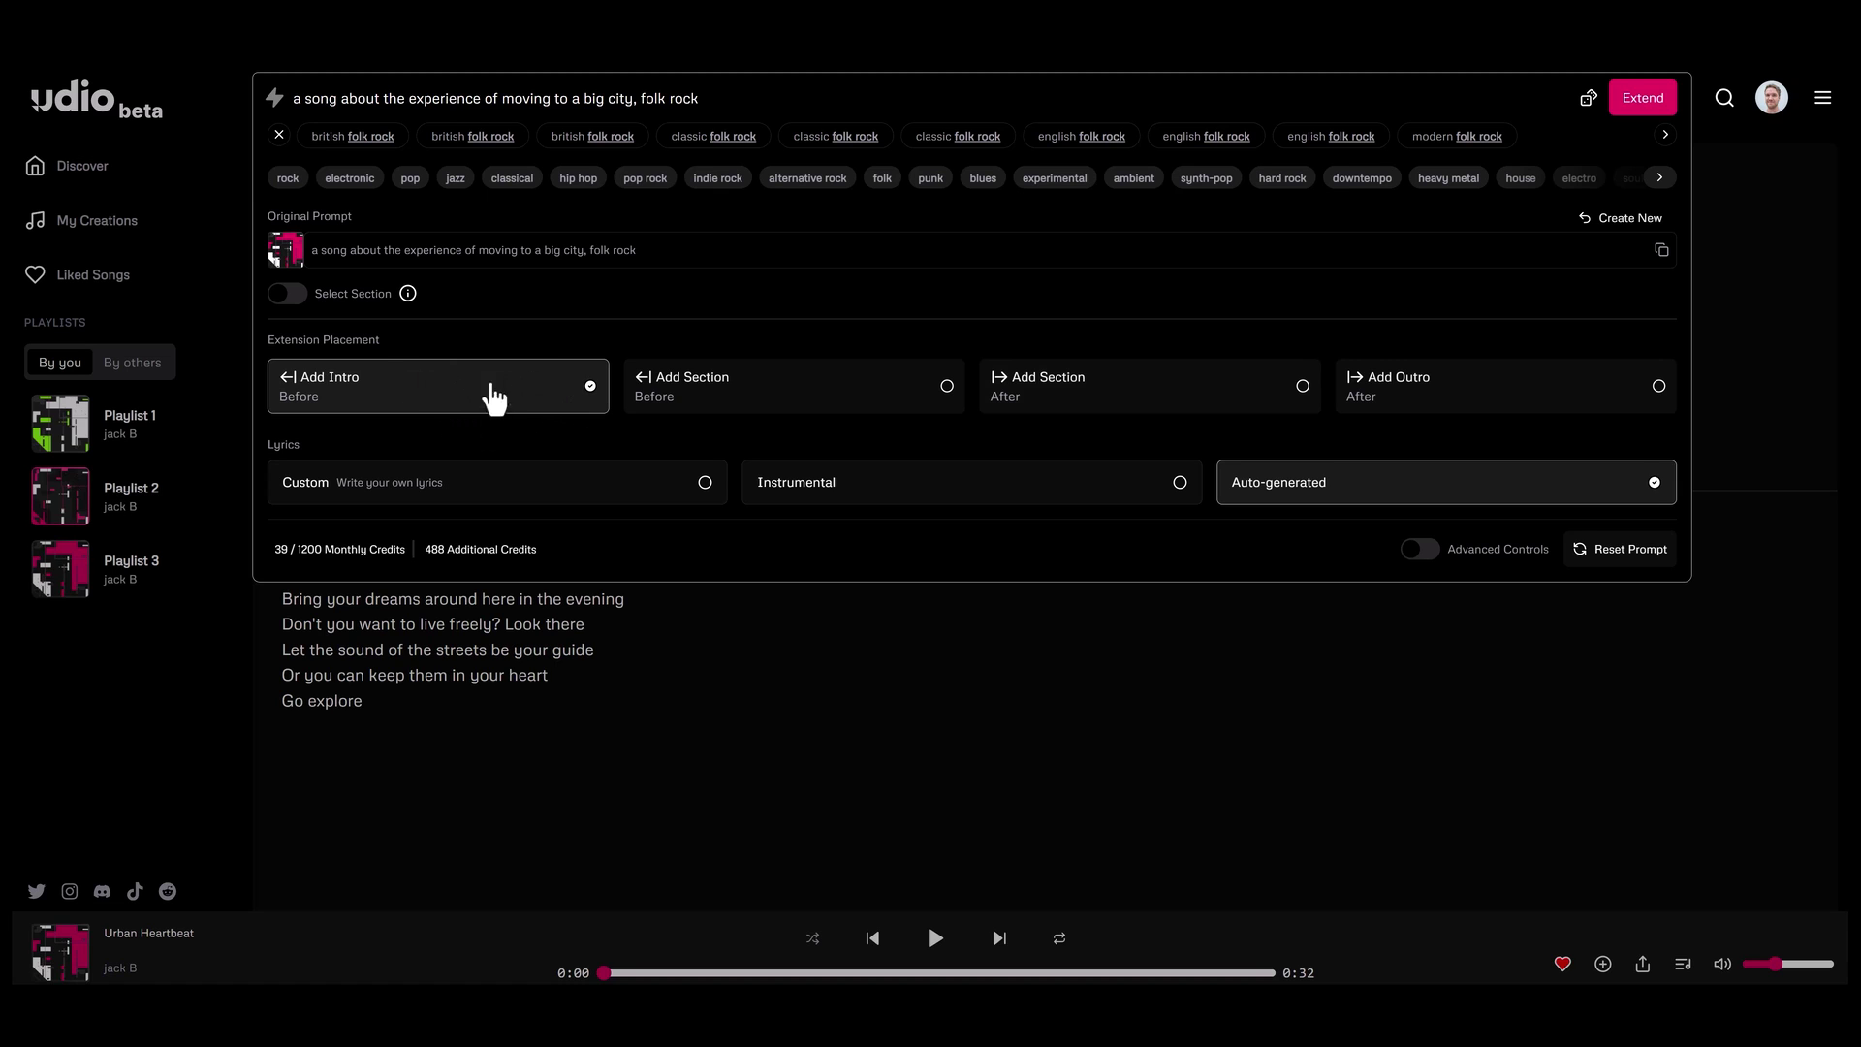
left_click(1648, 104)
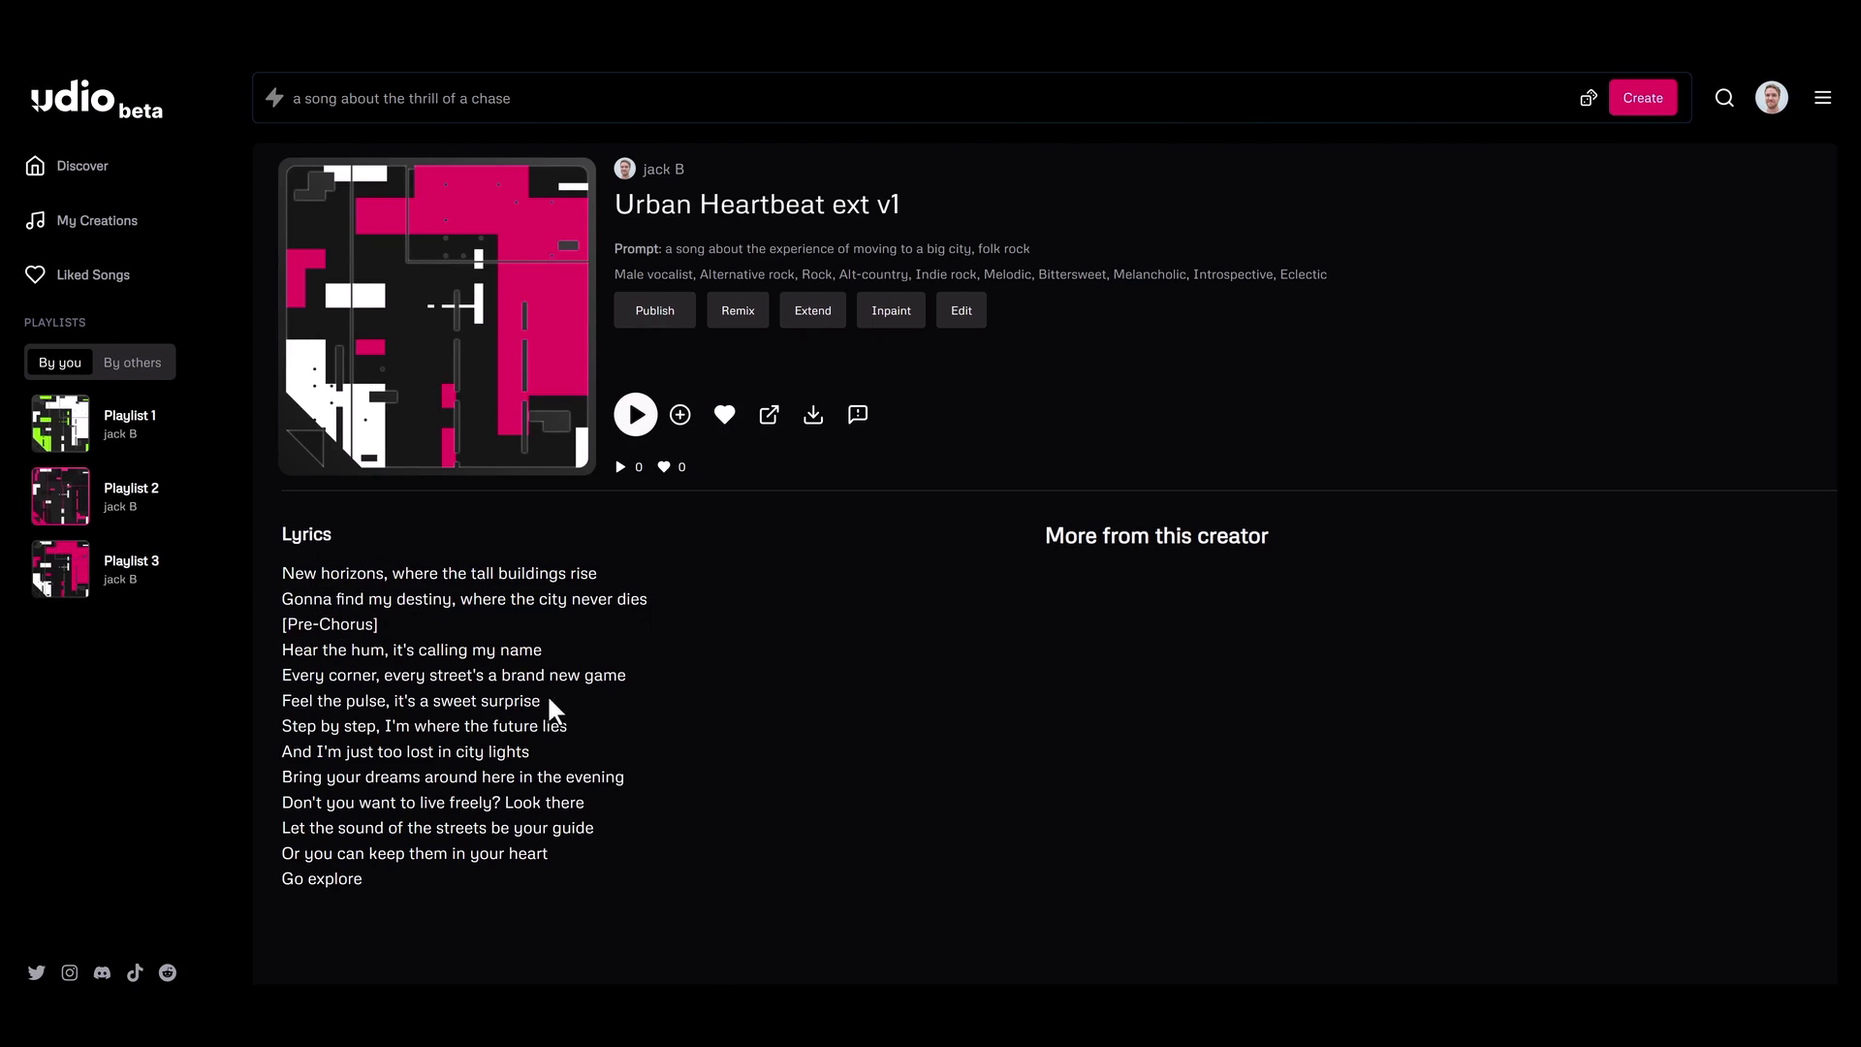
Listen to the start of "Urban Heartbeat ext v1" and review its full lyrics
left_click(638, 412)
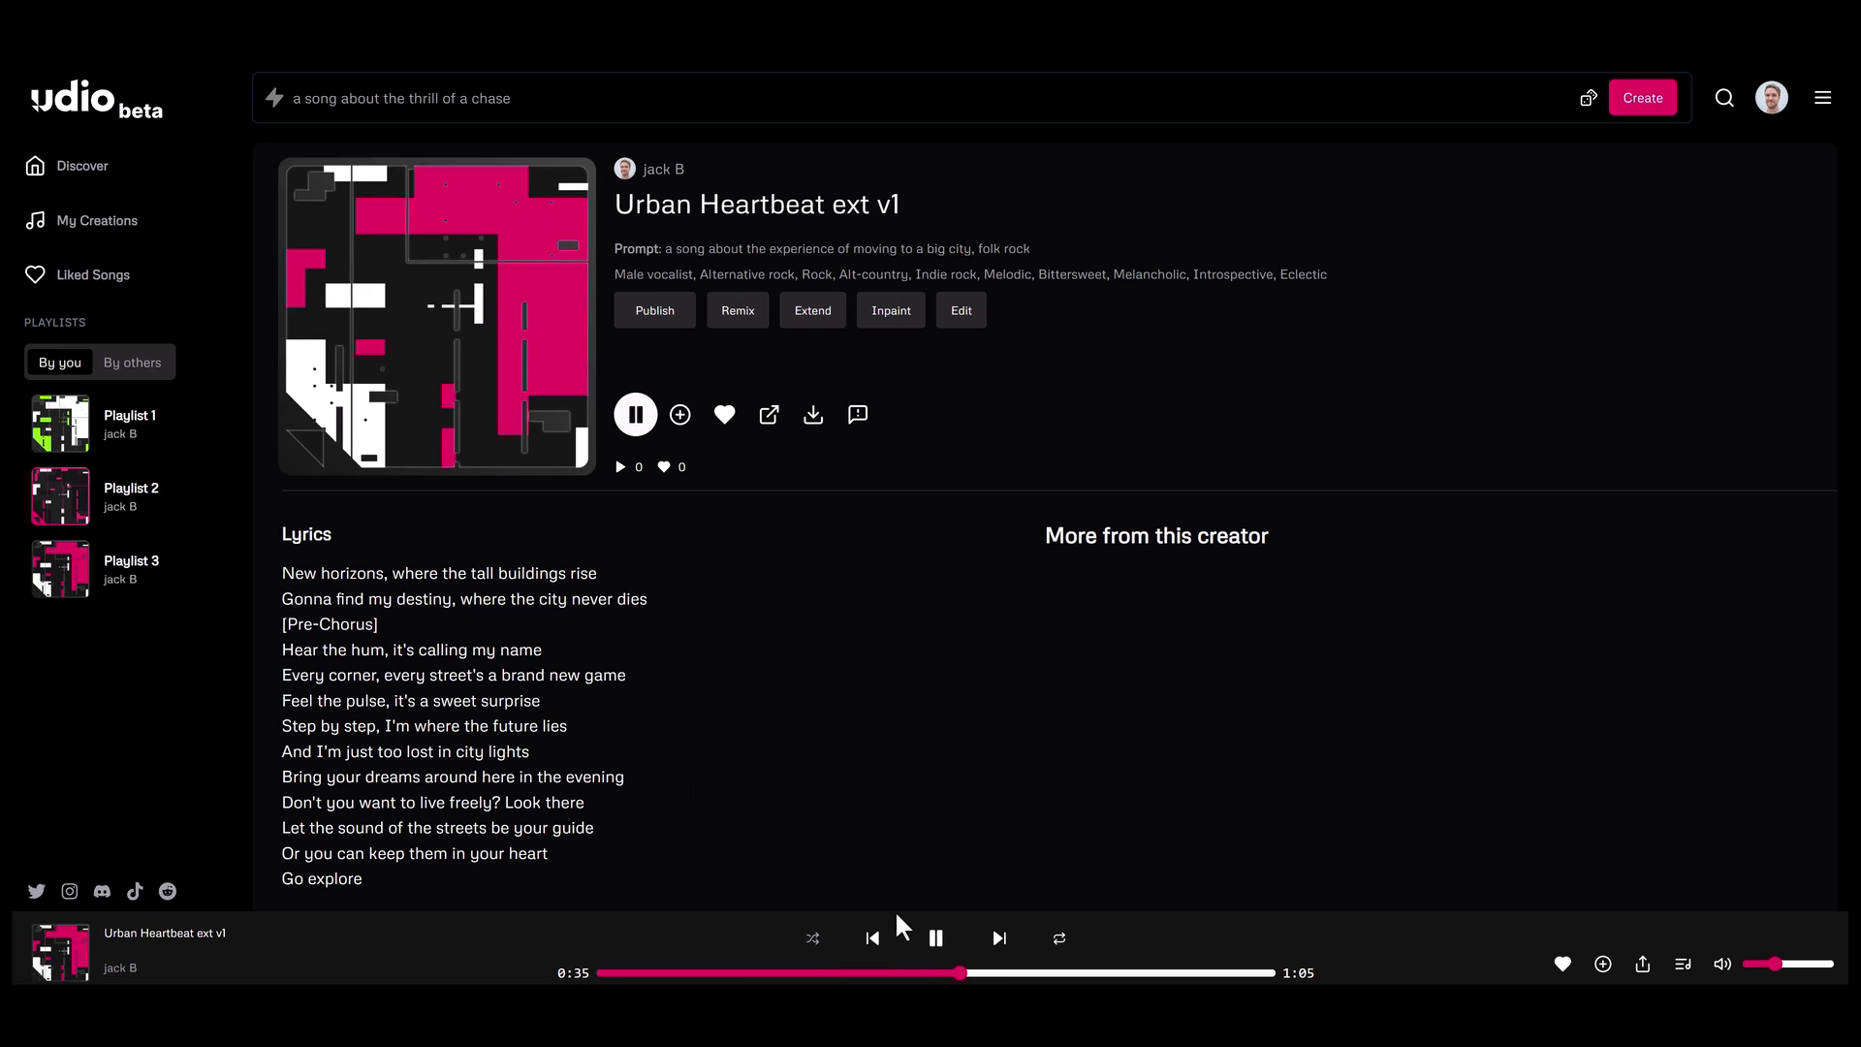
left_click(936, 945)
scroll(561, 768, "down", 1)
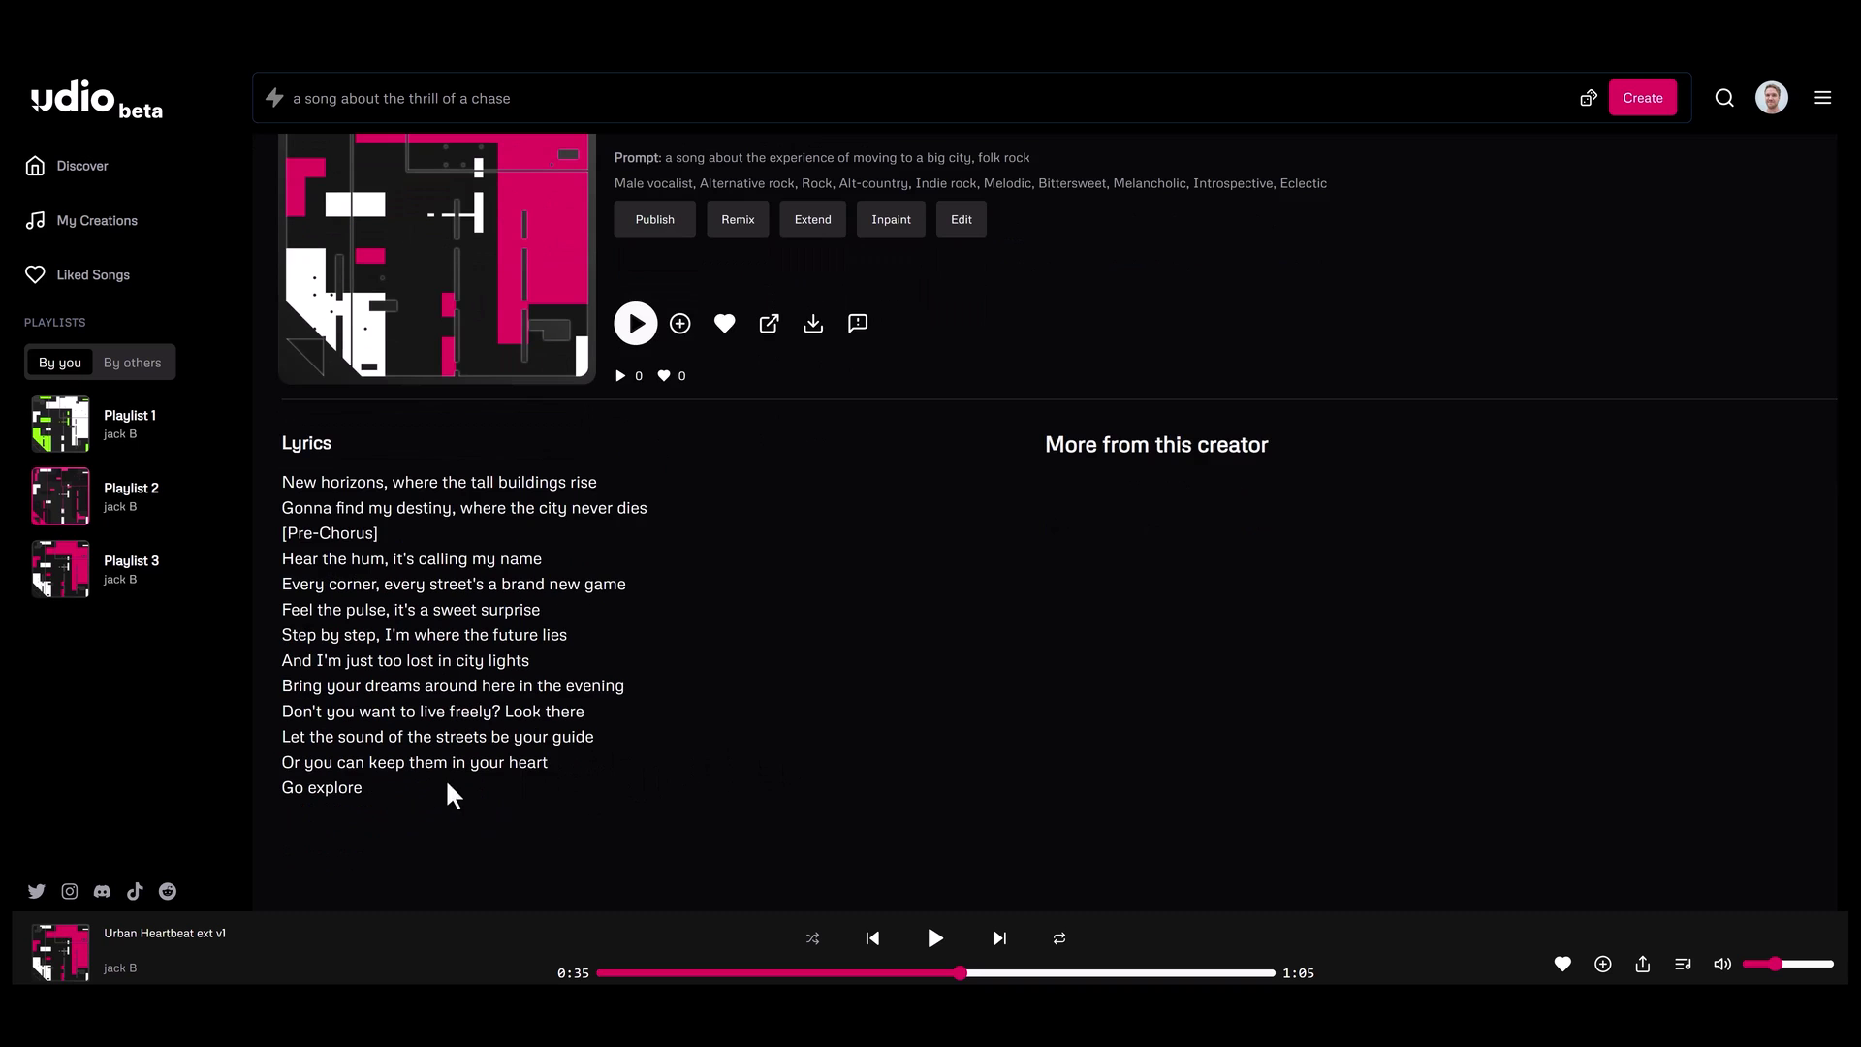
scroll(568, 765, "up", 1)
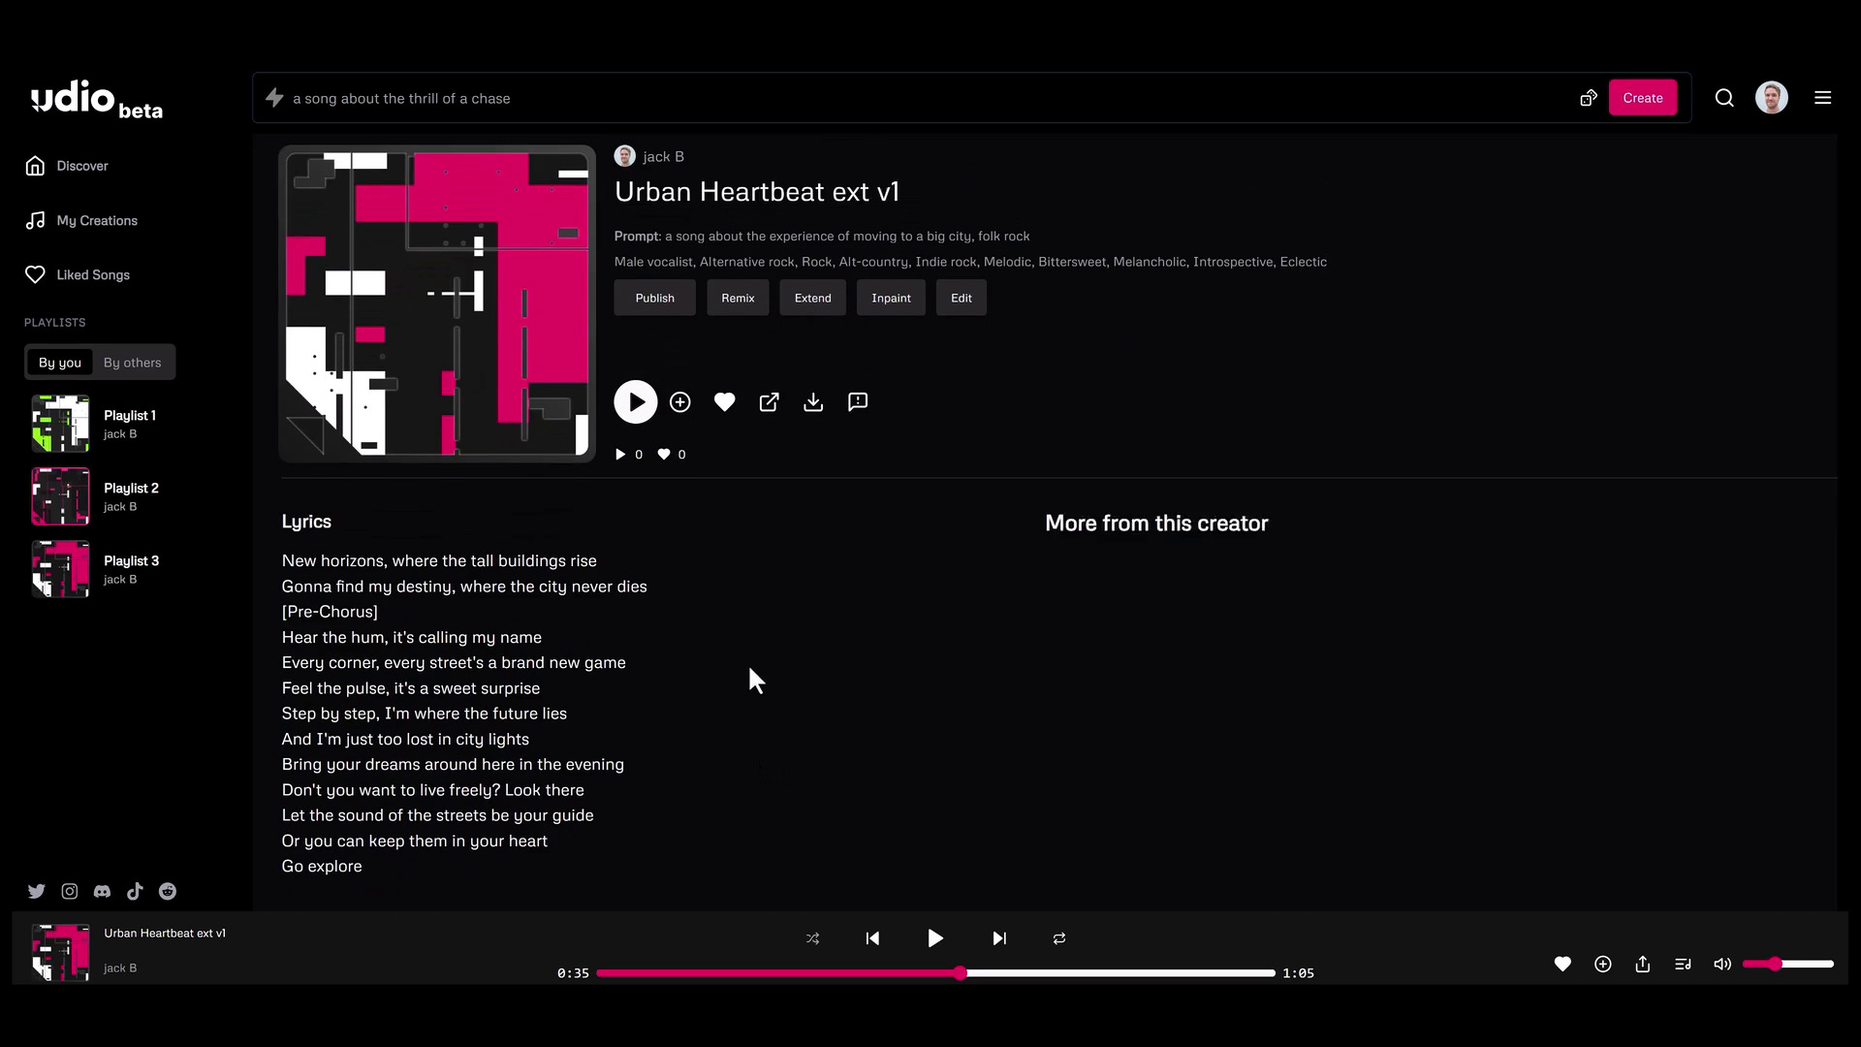
Extend "Urban Heartbeat ext v1" with an outro placed after it, using auto-generated lyrics
left_click(812, 312)
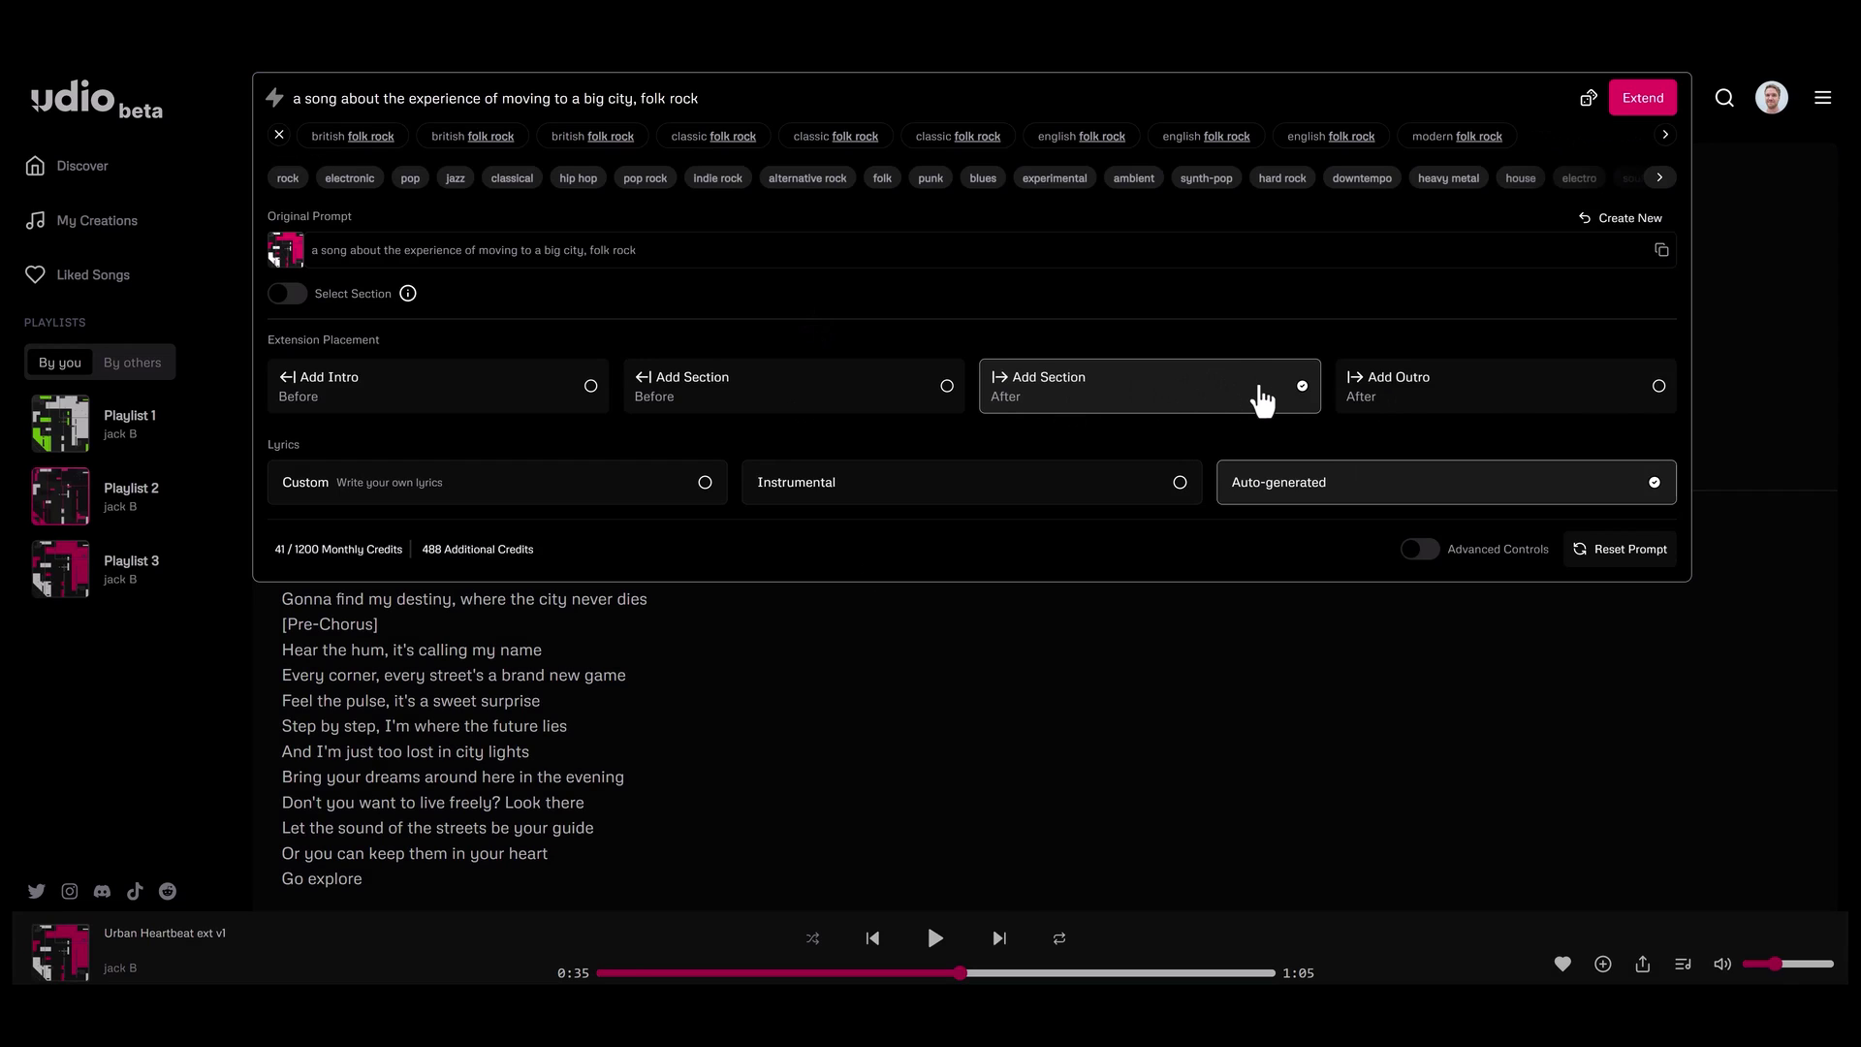
left_click(1652, 389)
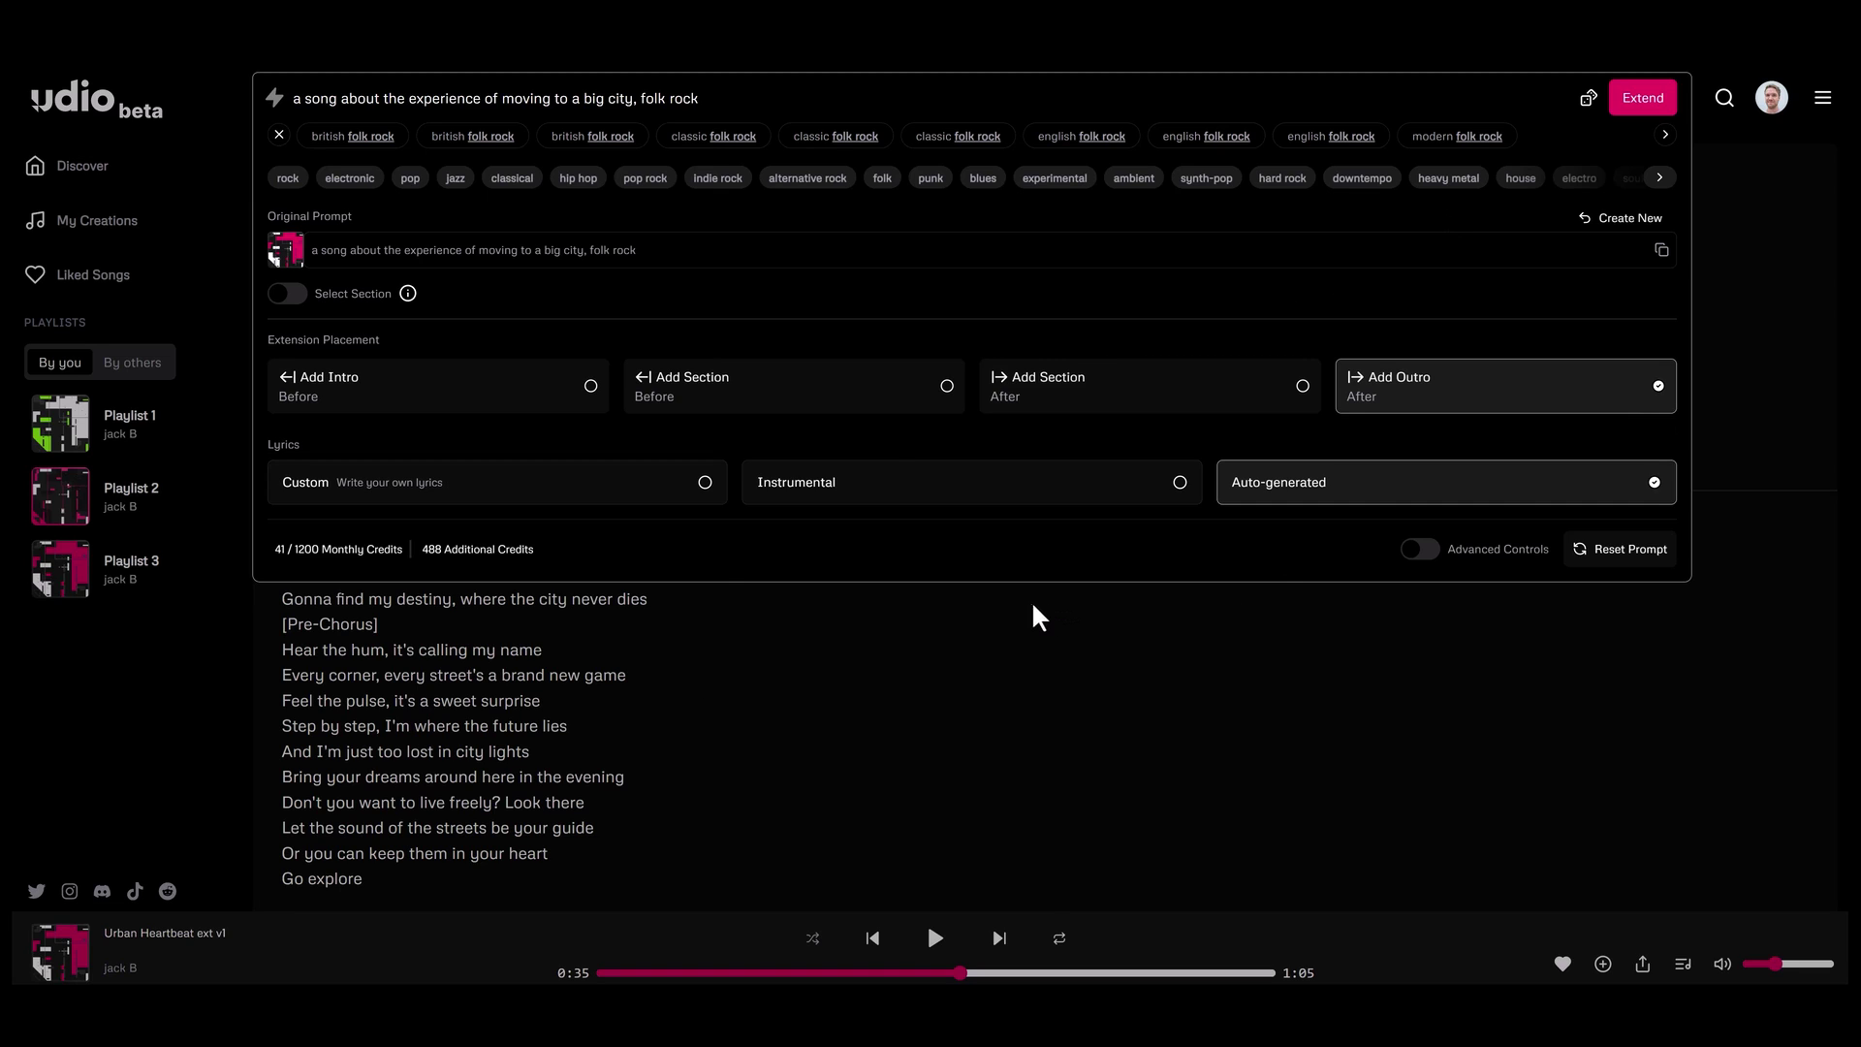
left_click(1271, 413)
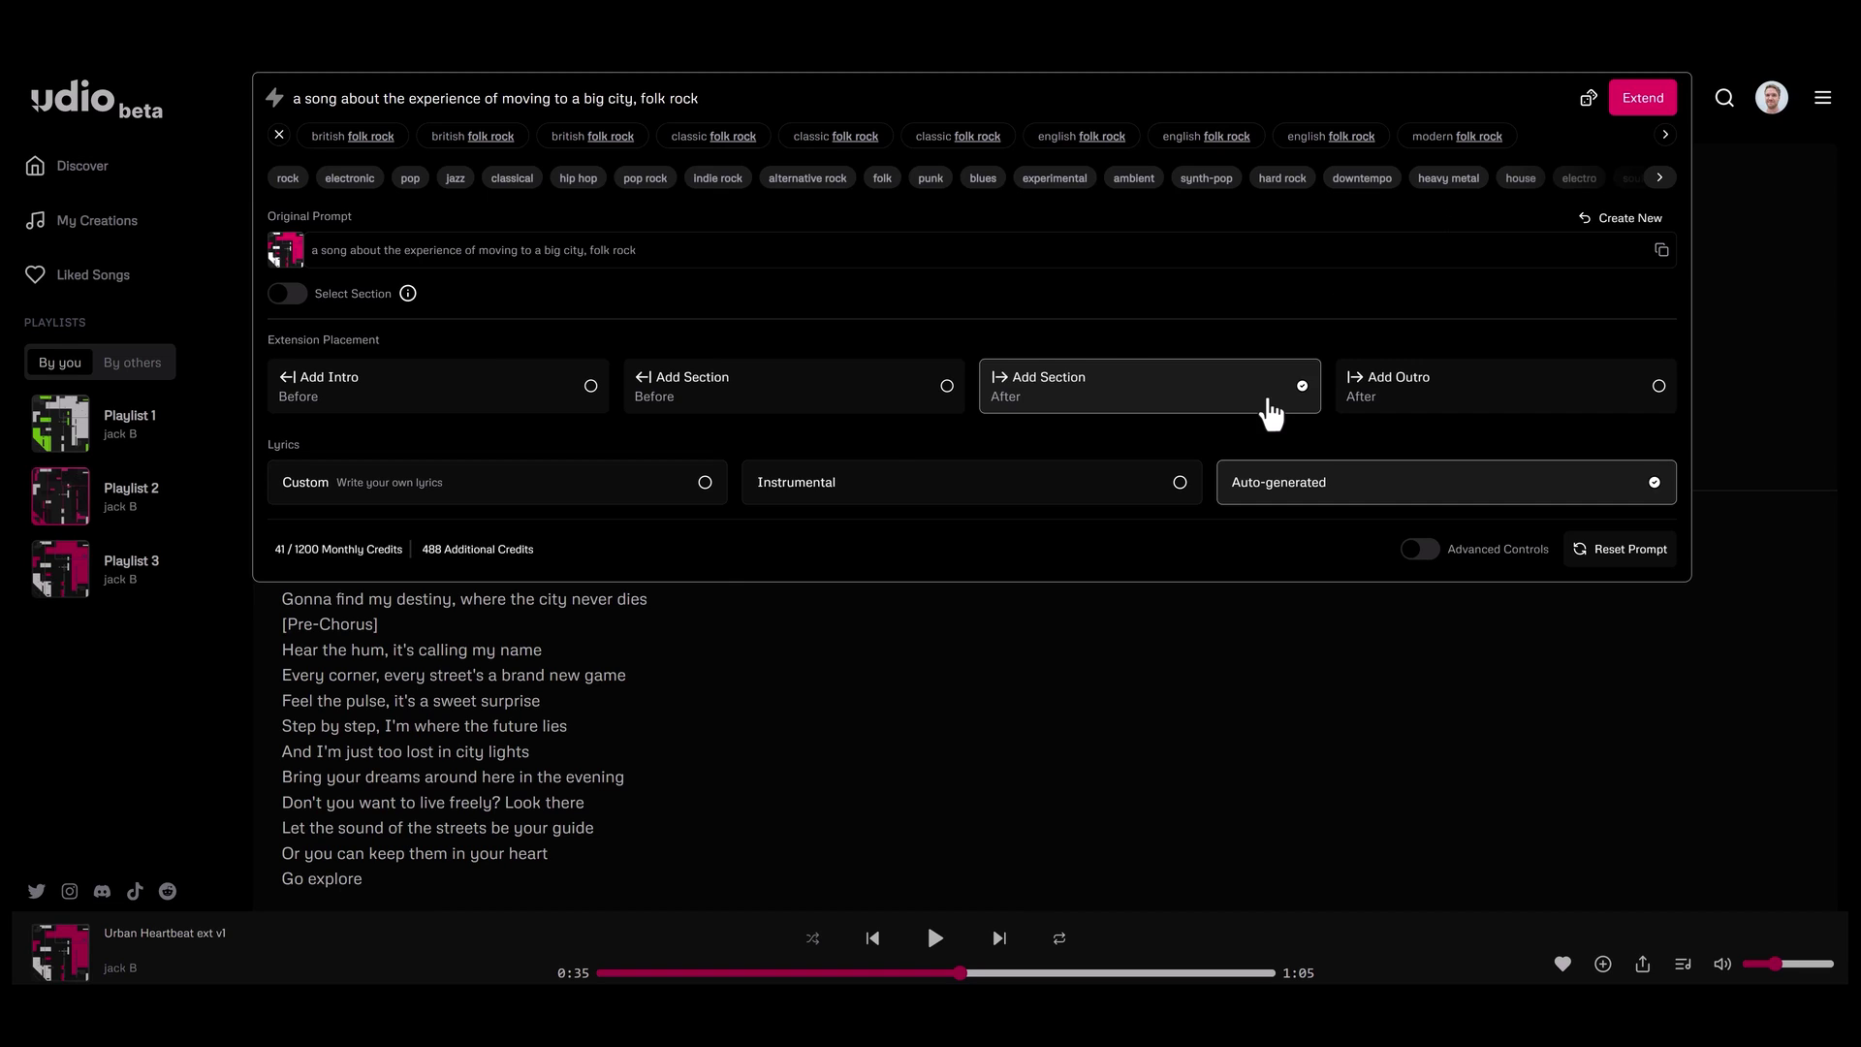
left_click(1460, 407)
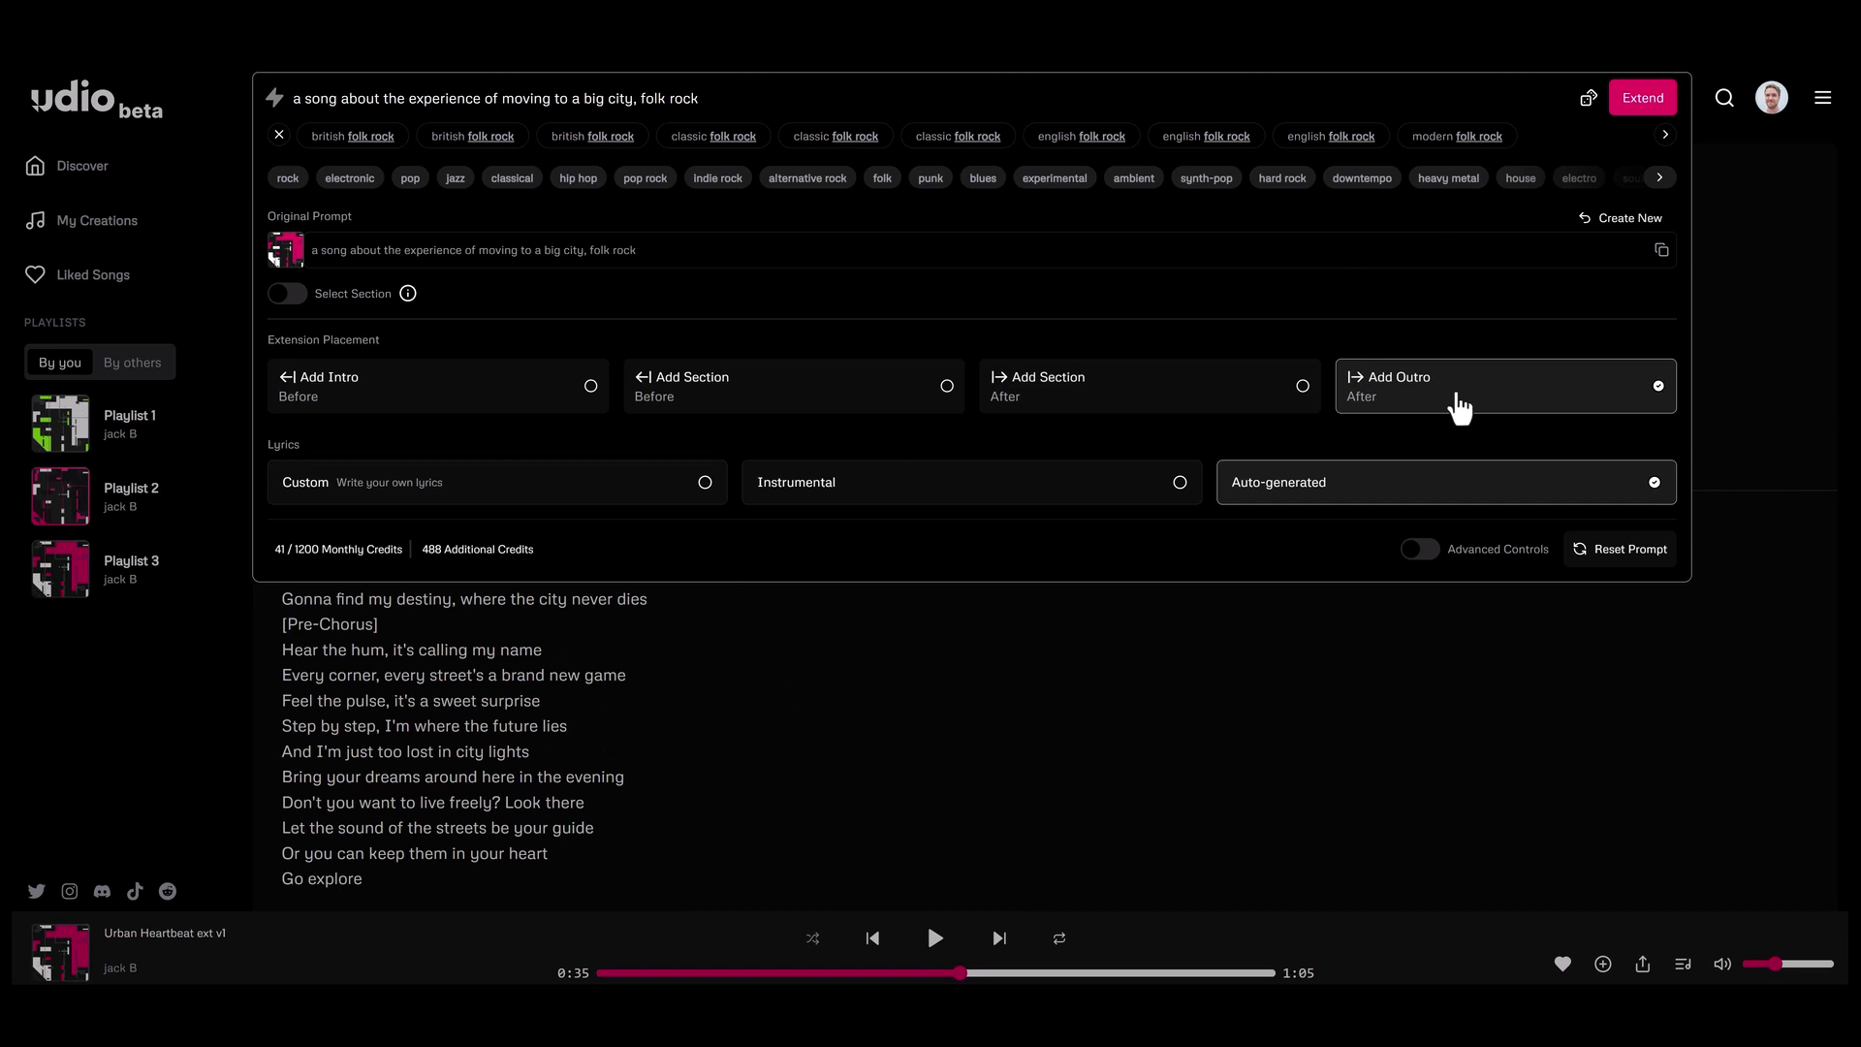
left_click(1645, 100)
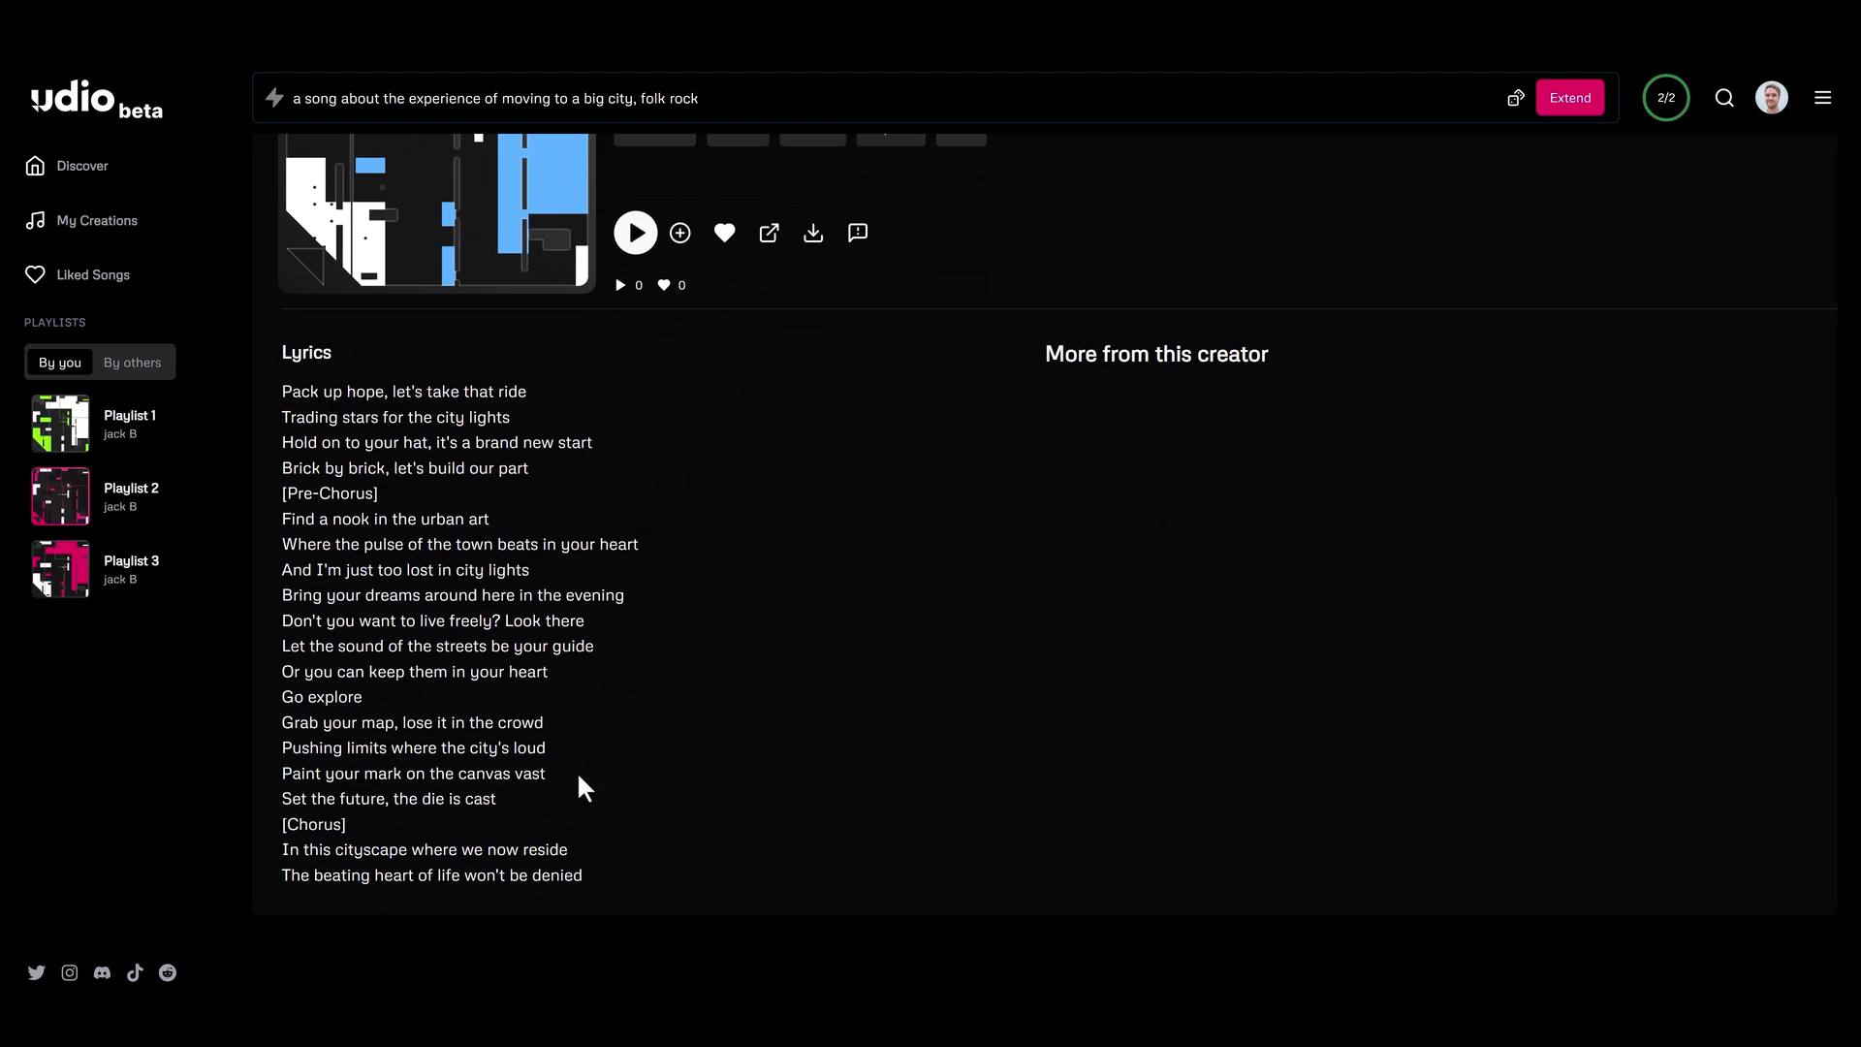
Review the lyrics of the two versions generated with an intro and an outro
scroll(613, 741, "up", 1)
scroll(613, 741, "up", 1)
scroll(582, 755, "down", 1)
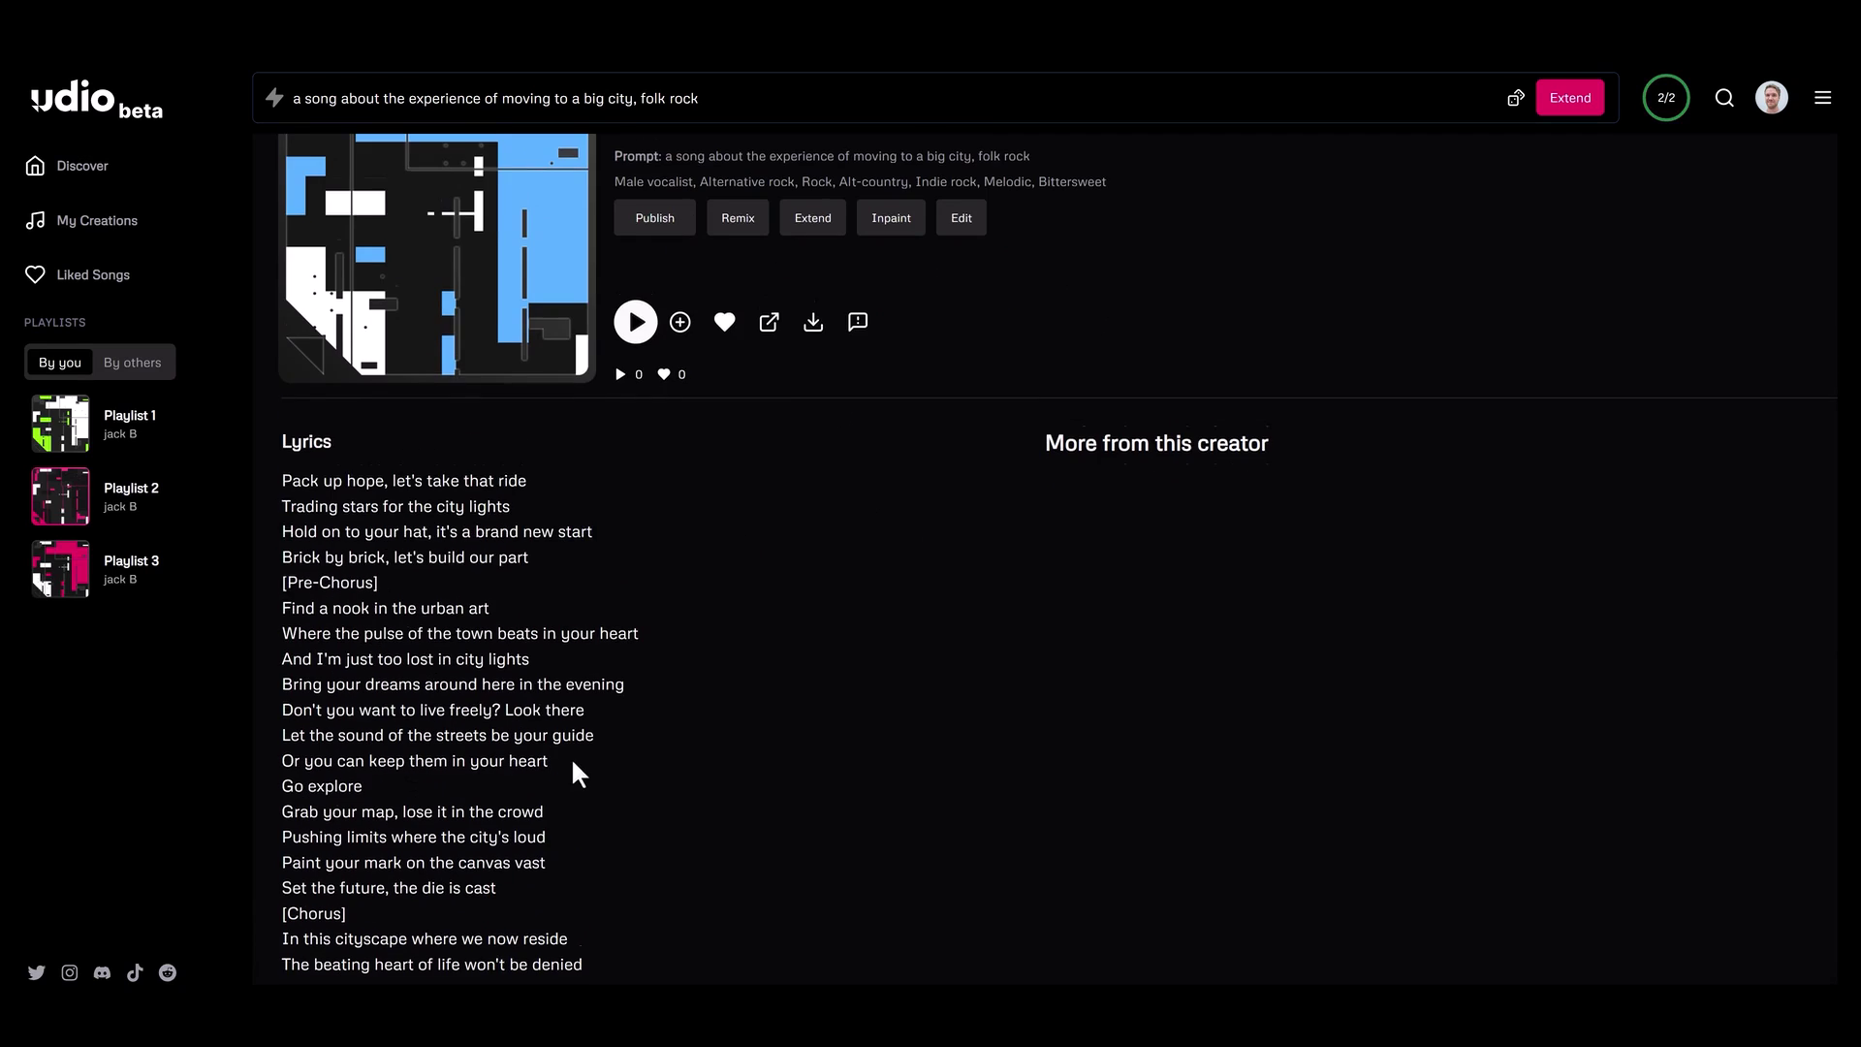
scroll(572, 773, "down", 1)
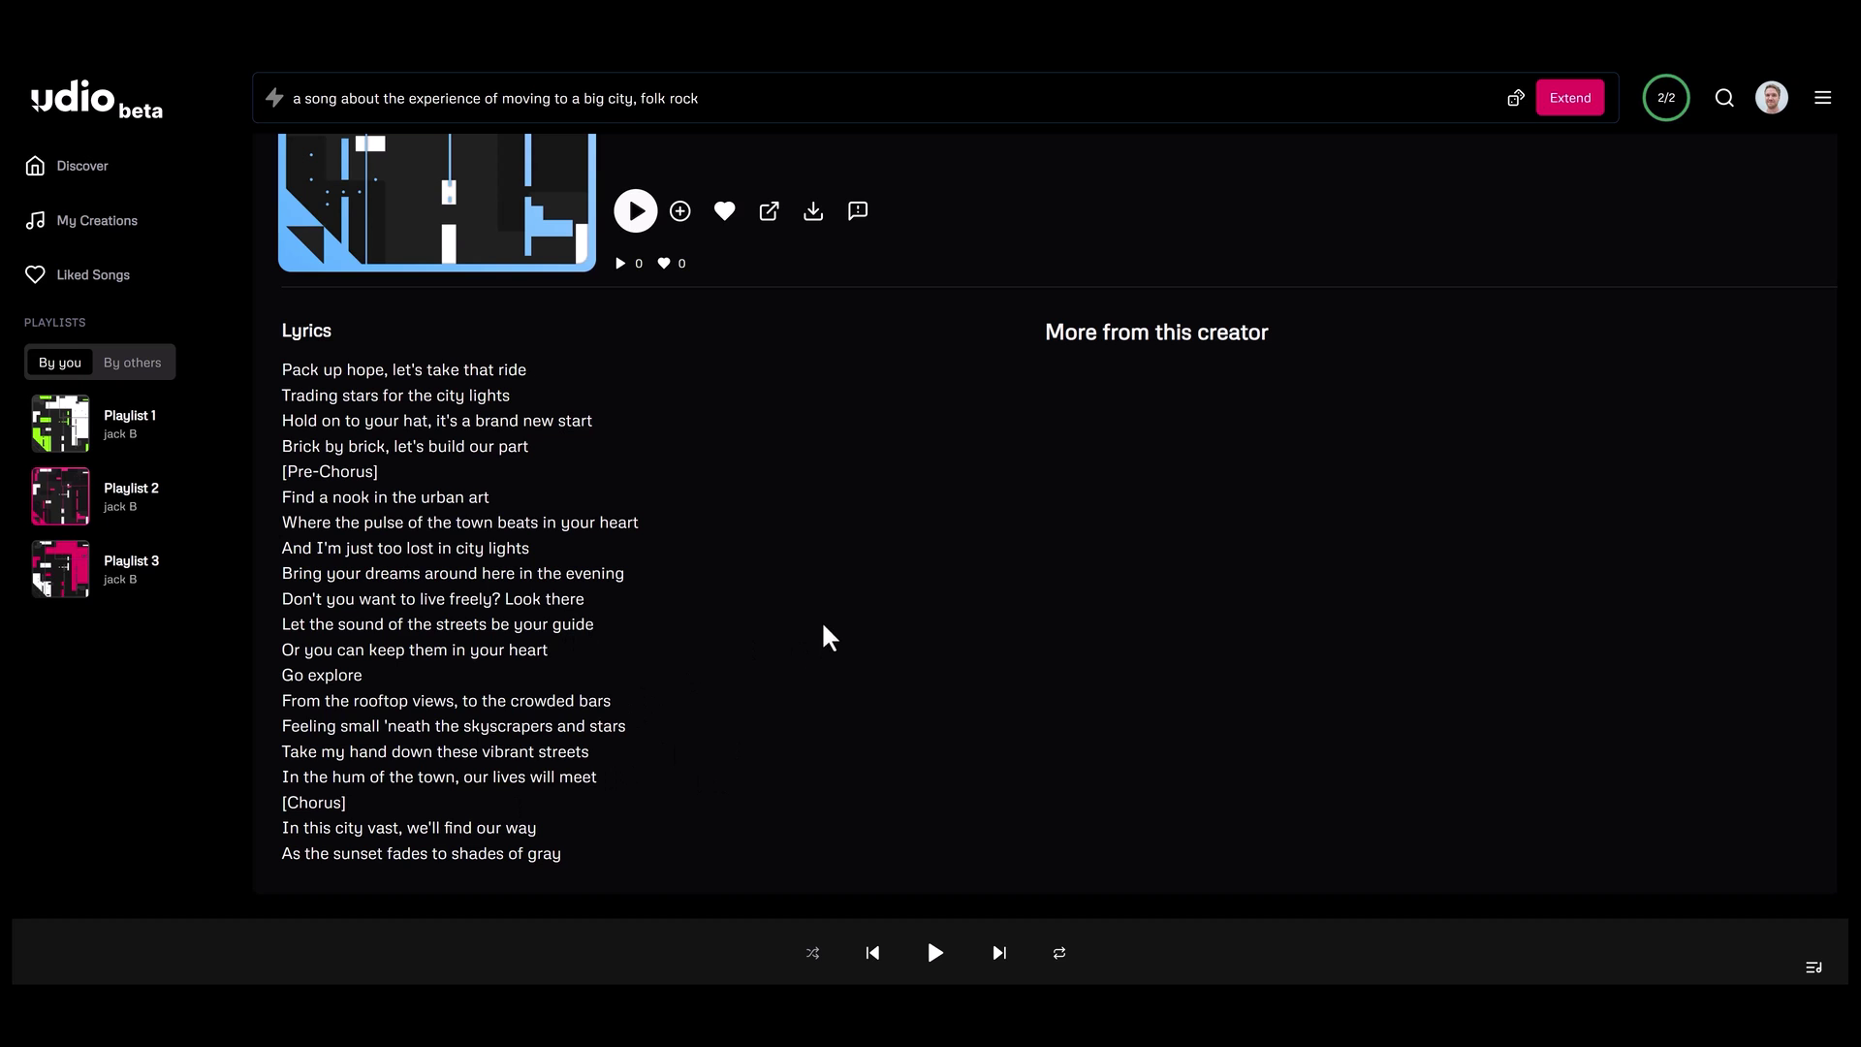
scroll(735, 642, "up", 2)
scroll(735, 642, "down", 2)
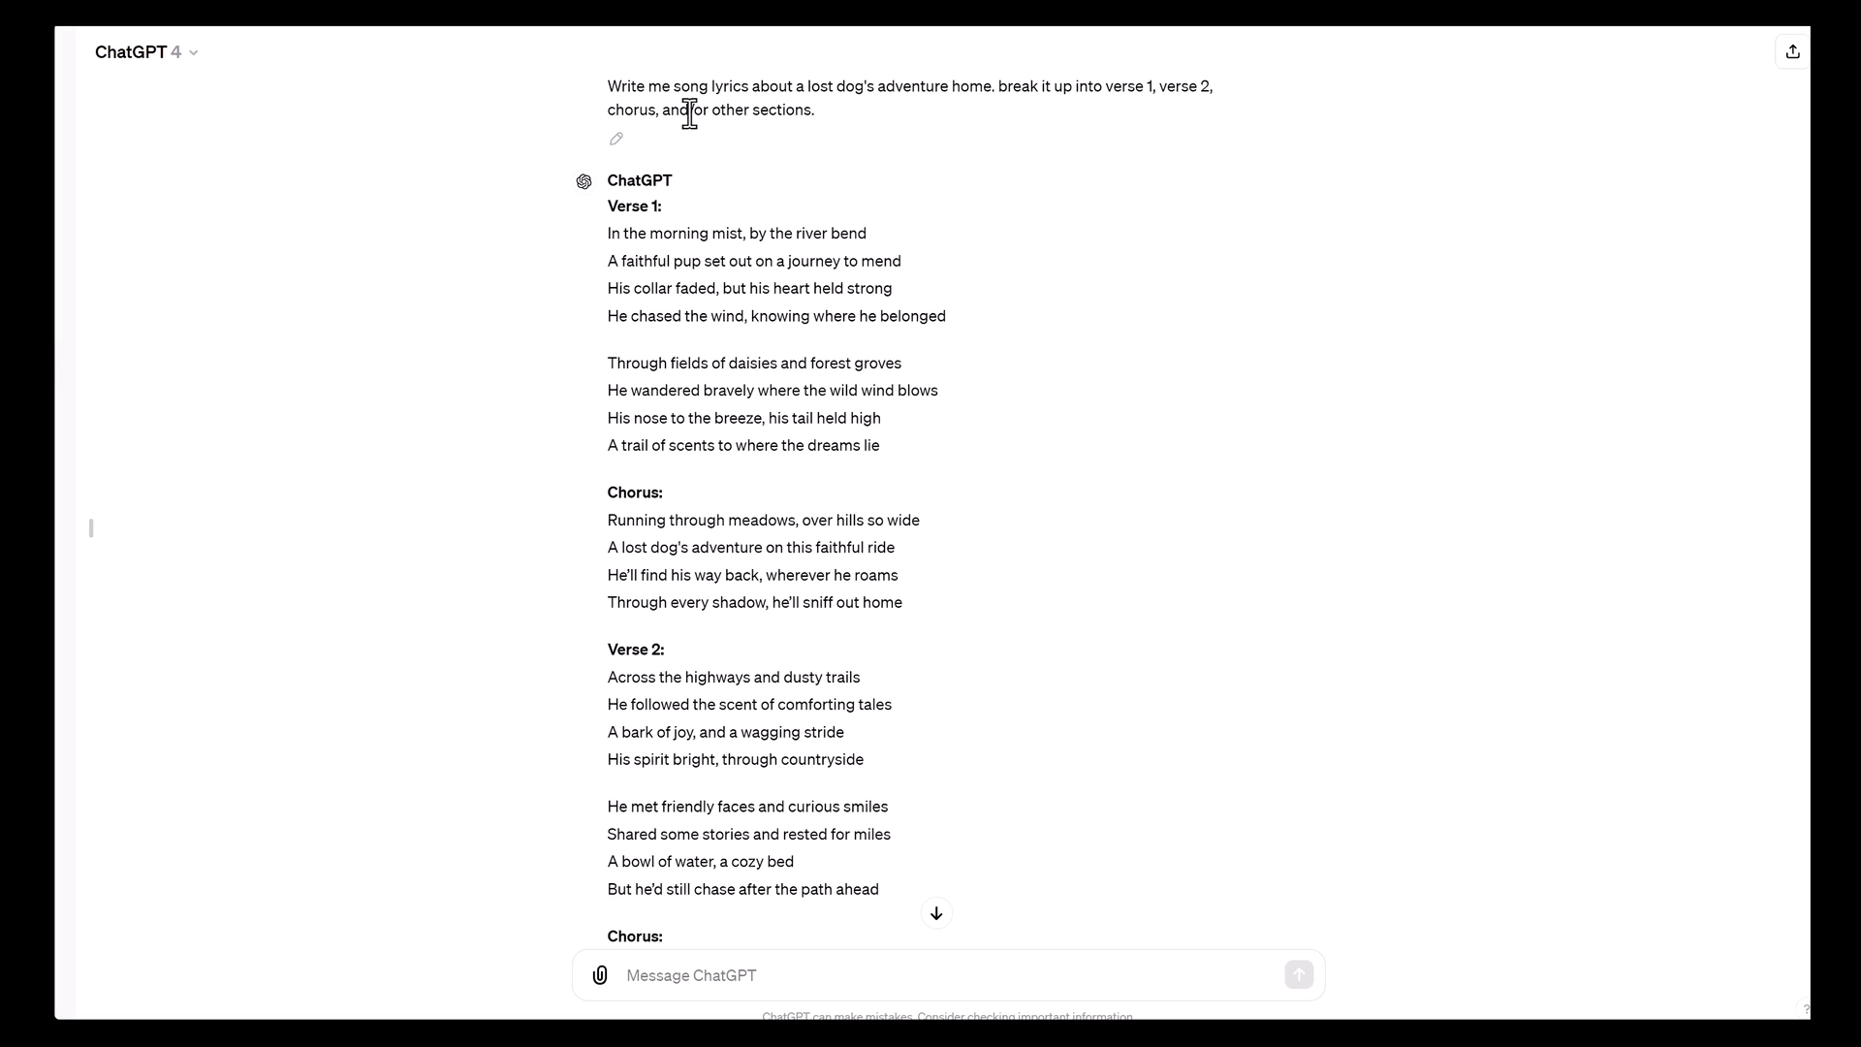
In ChatGPT, read through the lost dog song lyrics from Verse 1 to the final chorus
scroll(921, 276, "down", 1)
scroll(814, 283, "up", 1)
scroll(819, 514, "down", 3)
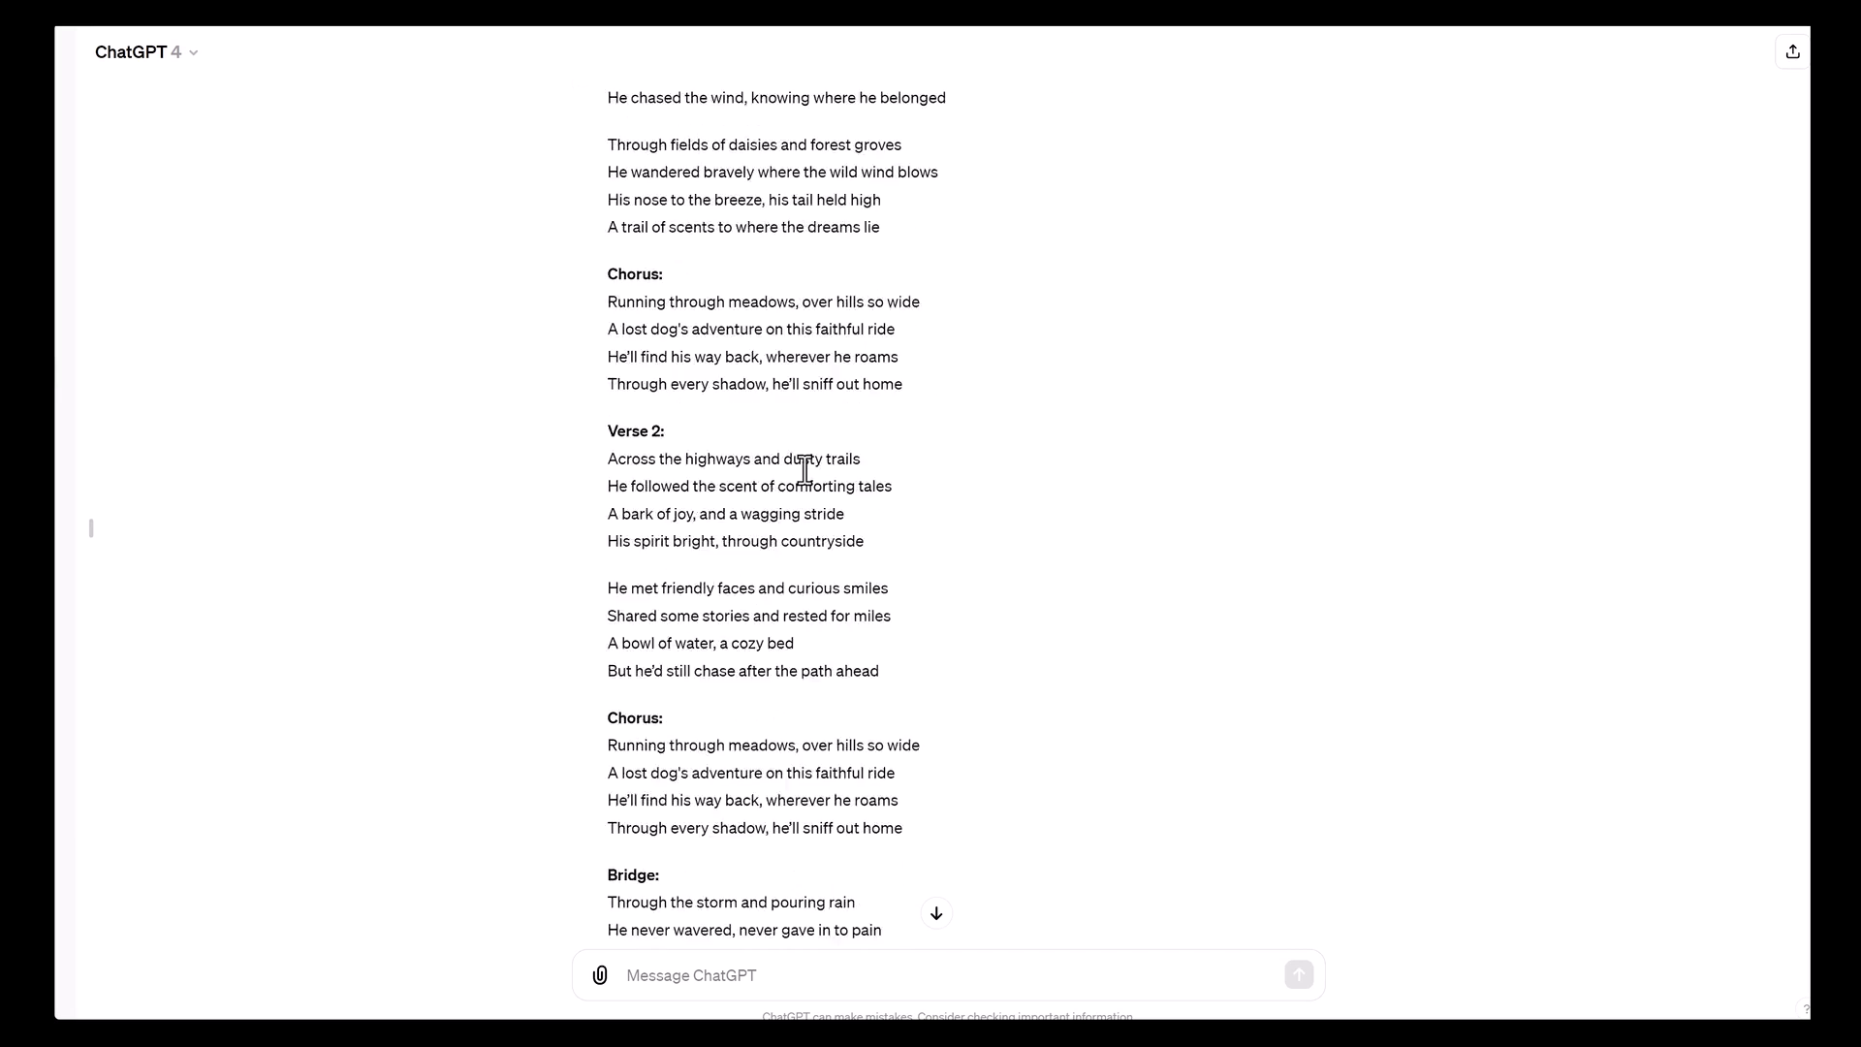
scroll(815, 465, "down", 4)
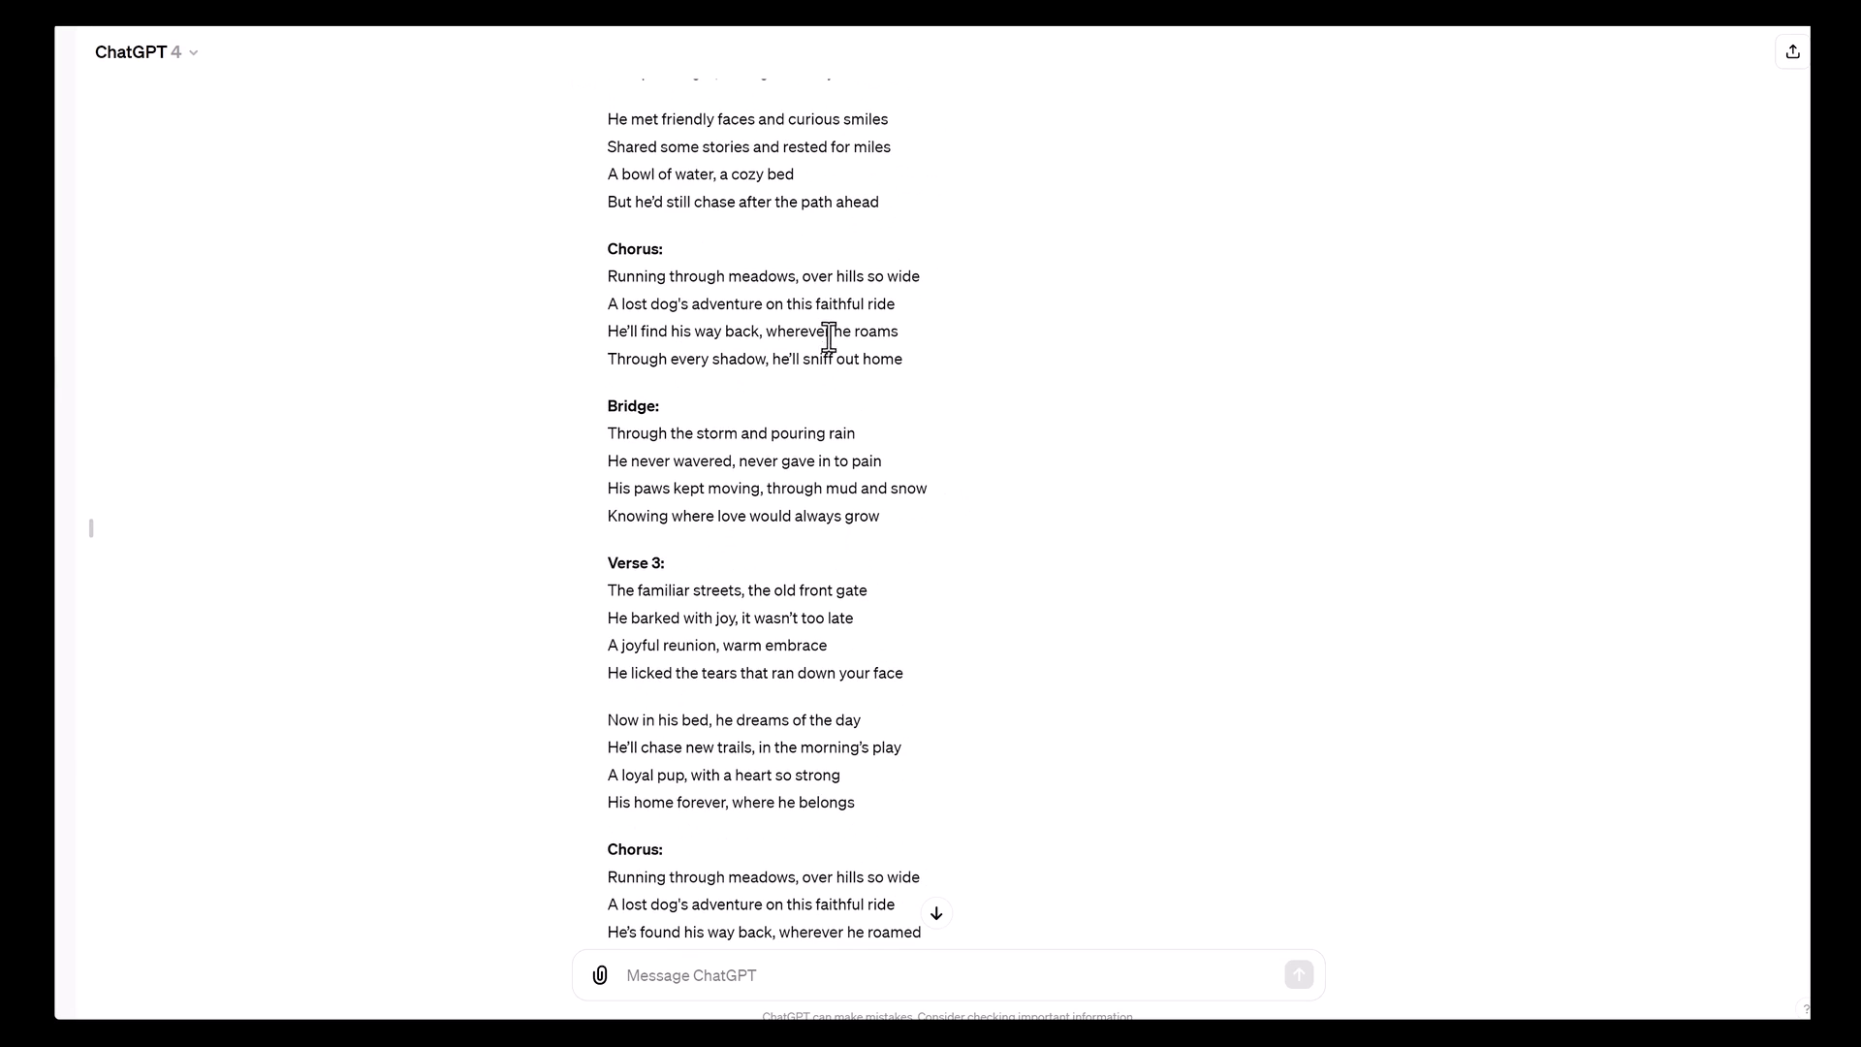
scroll(969, 509, "down", 1)
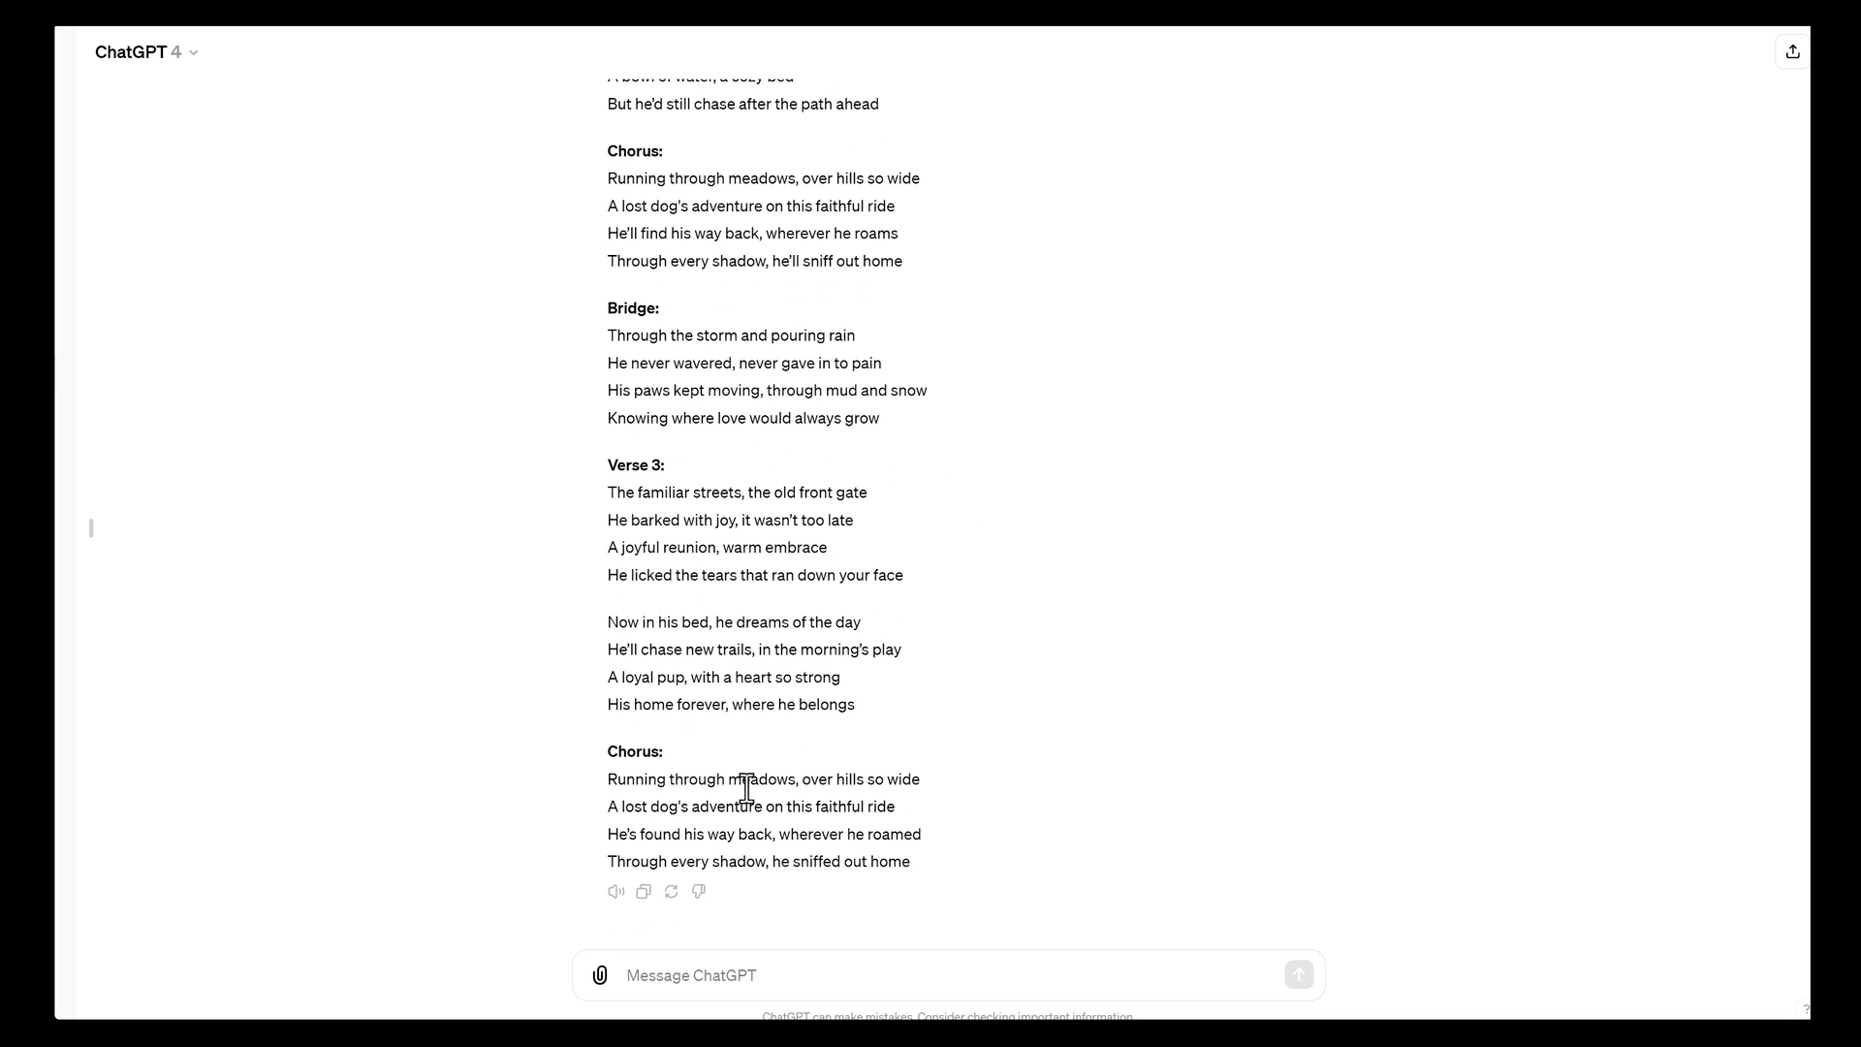
scroll(956, 779, "up", 9)
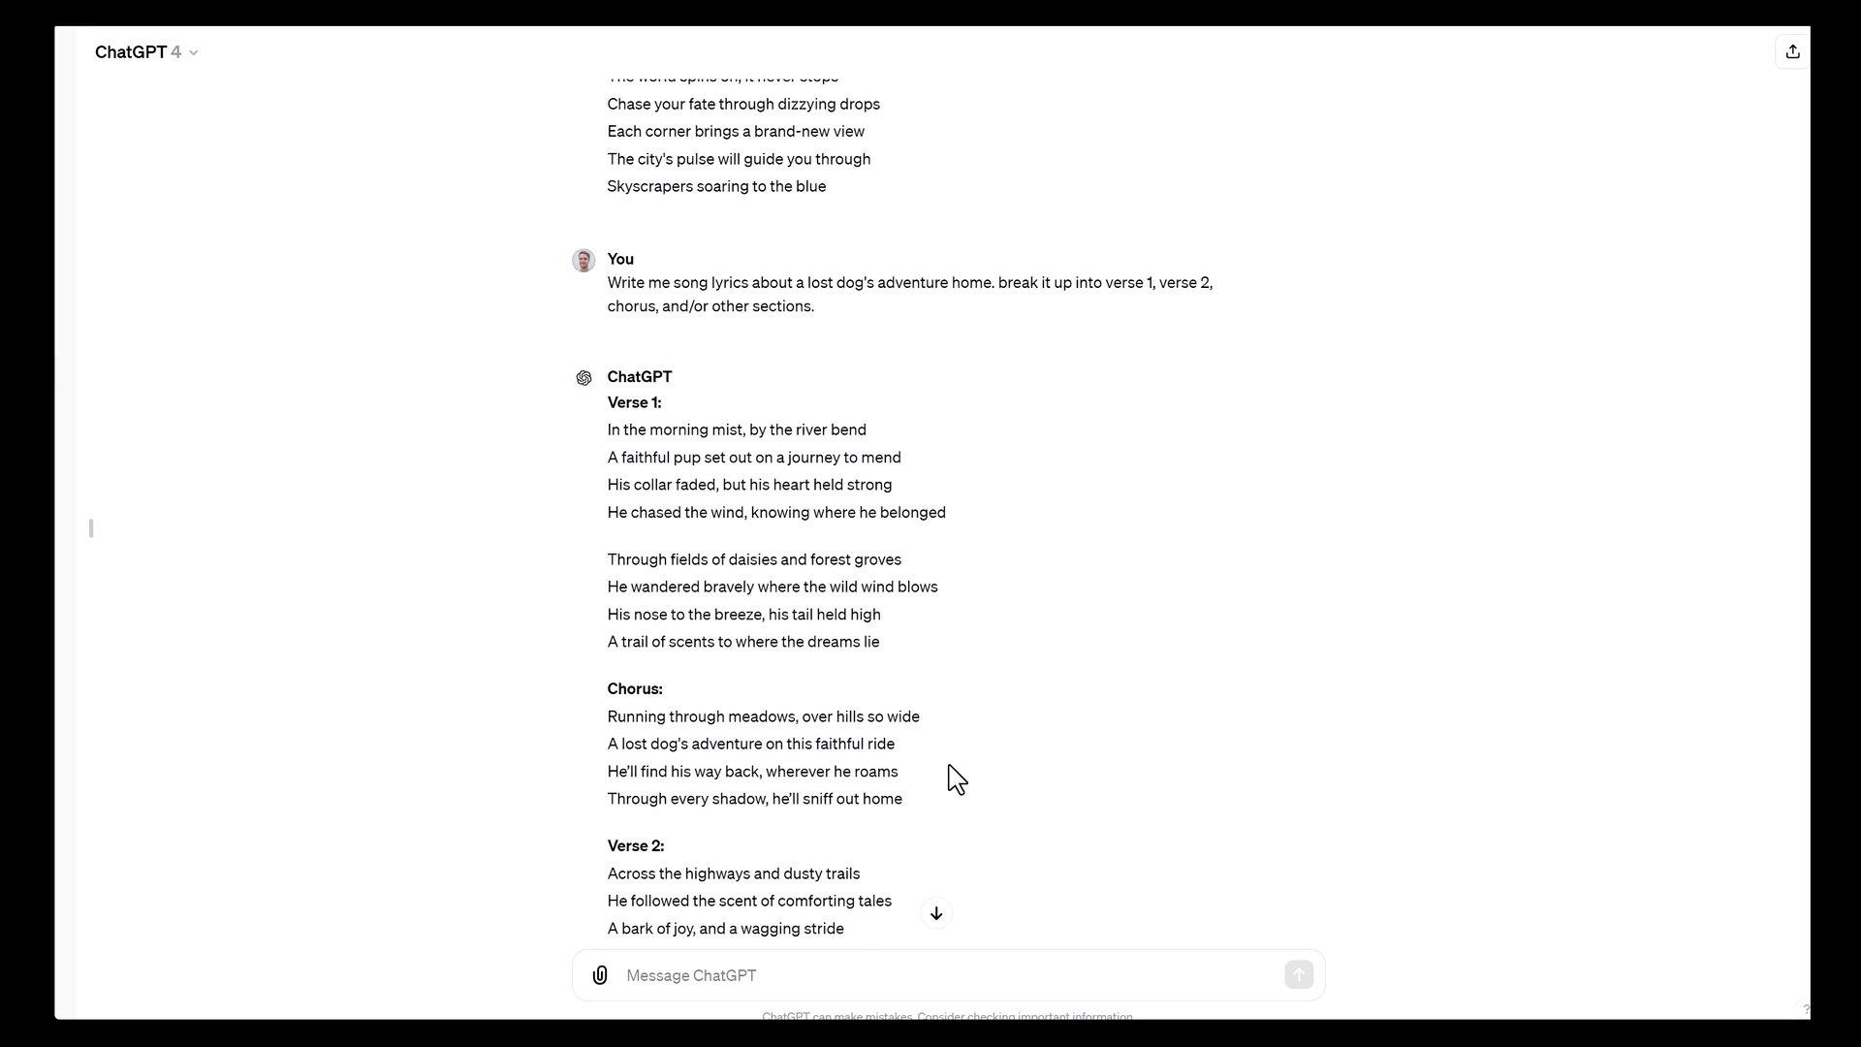
scroll(956, 778, "down", 2)
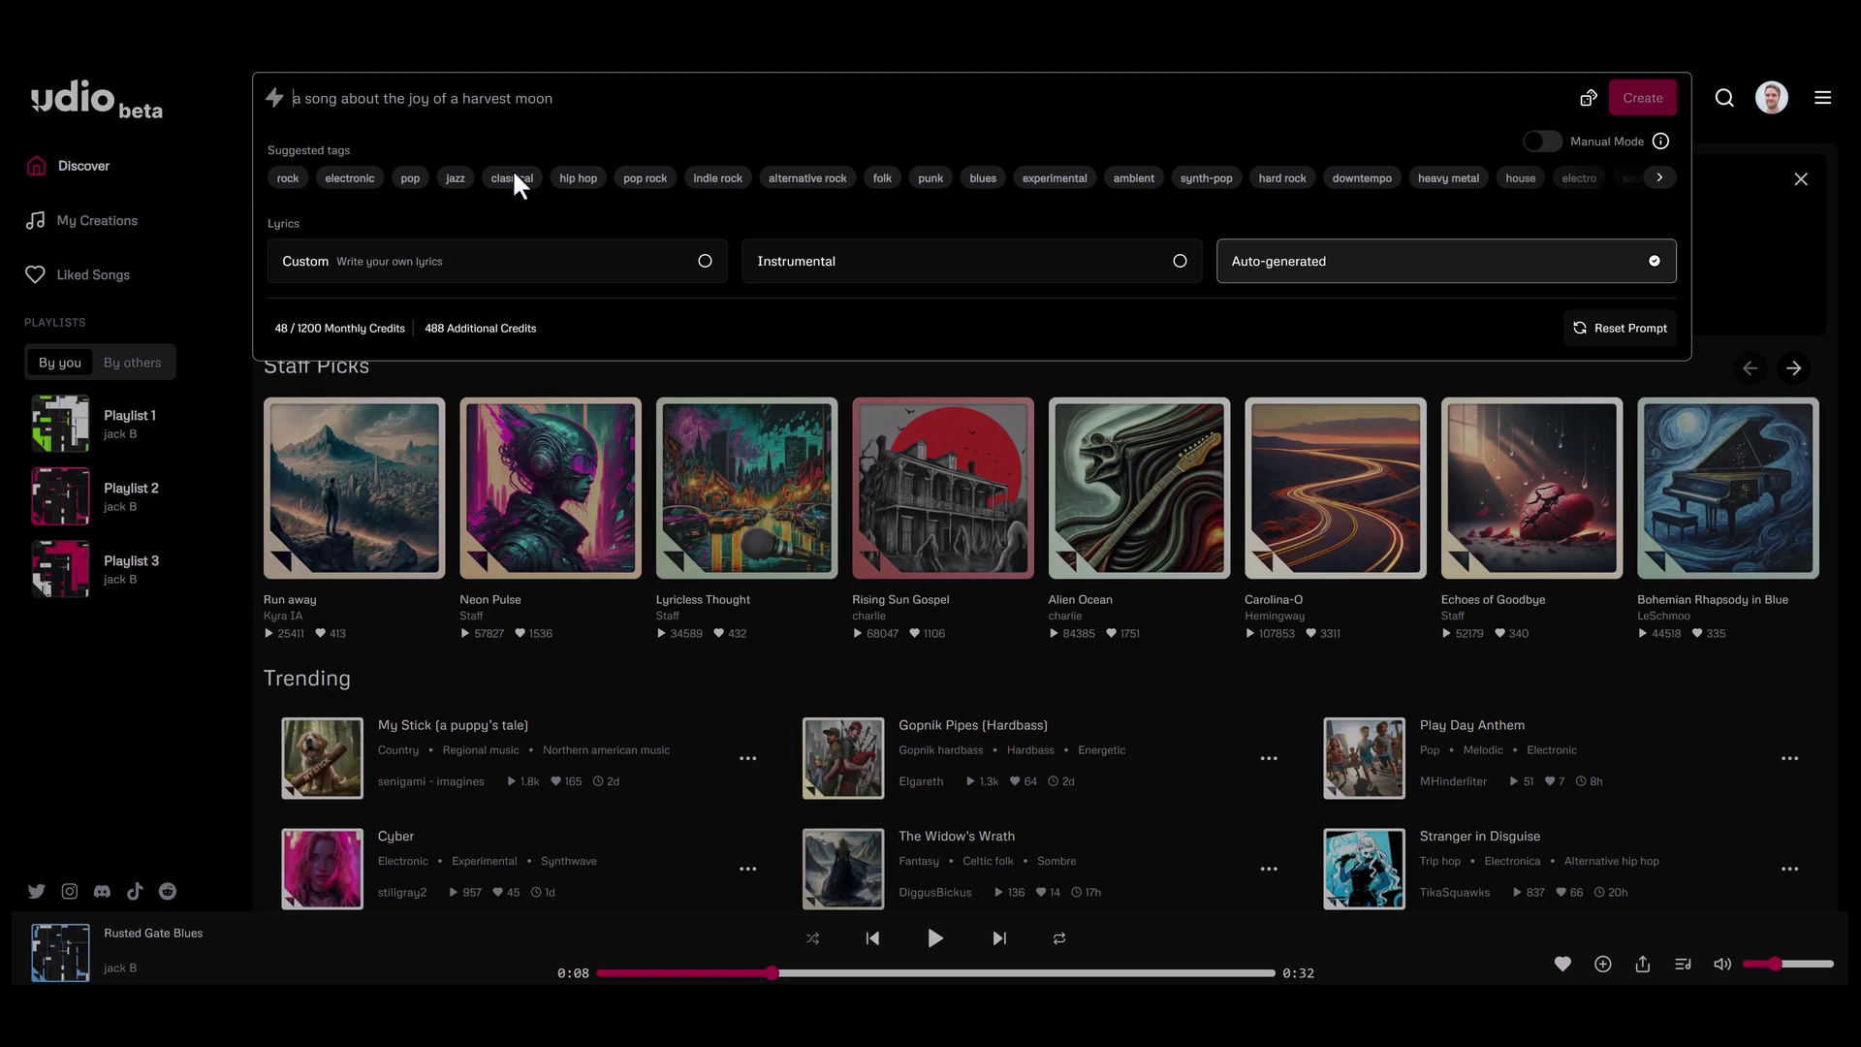
In Udio, choose custom lyrics for a new song and paste in the copied Verse 1 of the lost dog lyrics
left_click(704, 262)
left_click(428, 321)
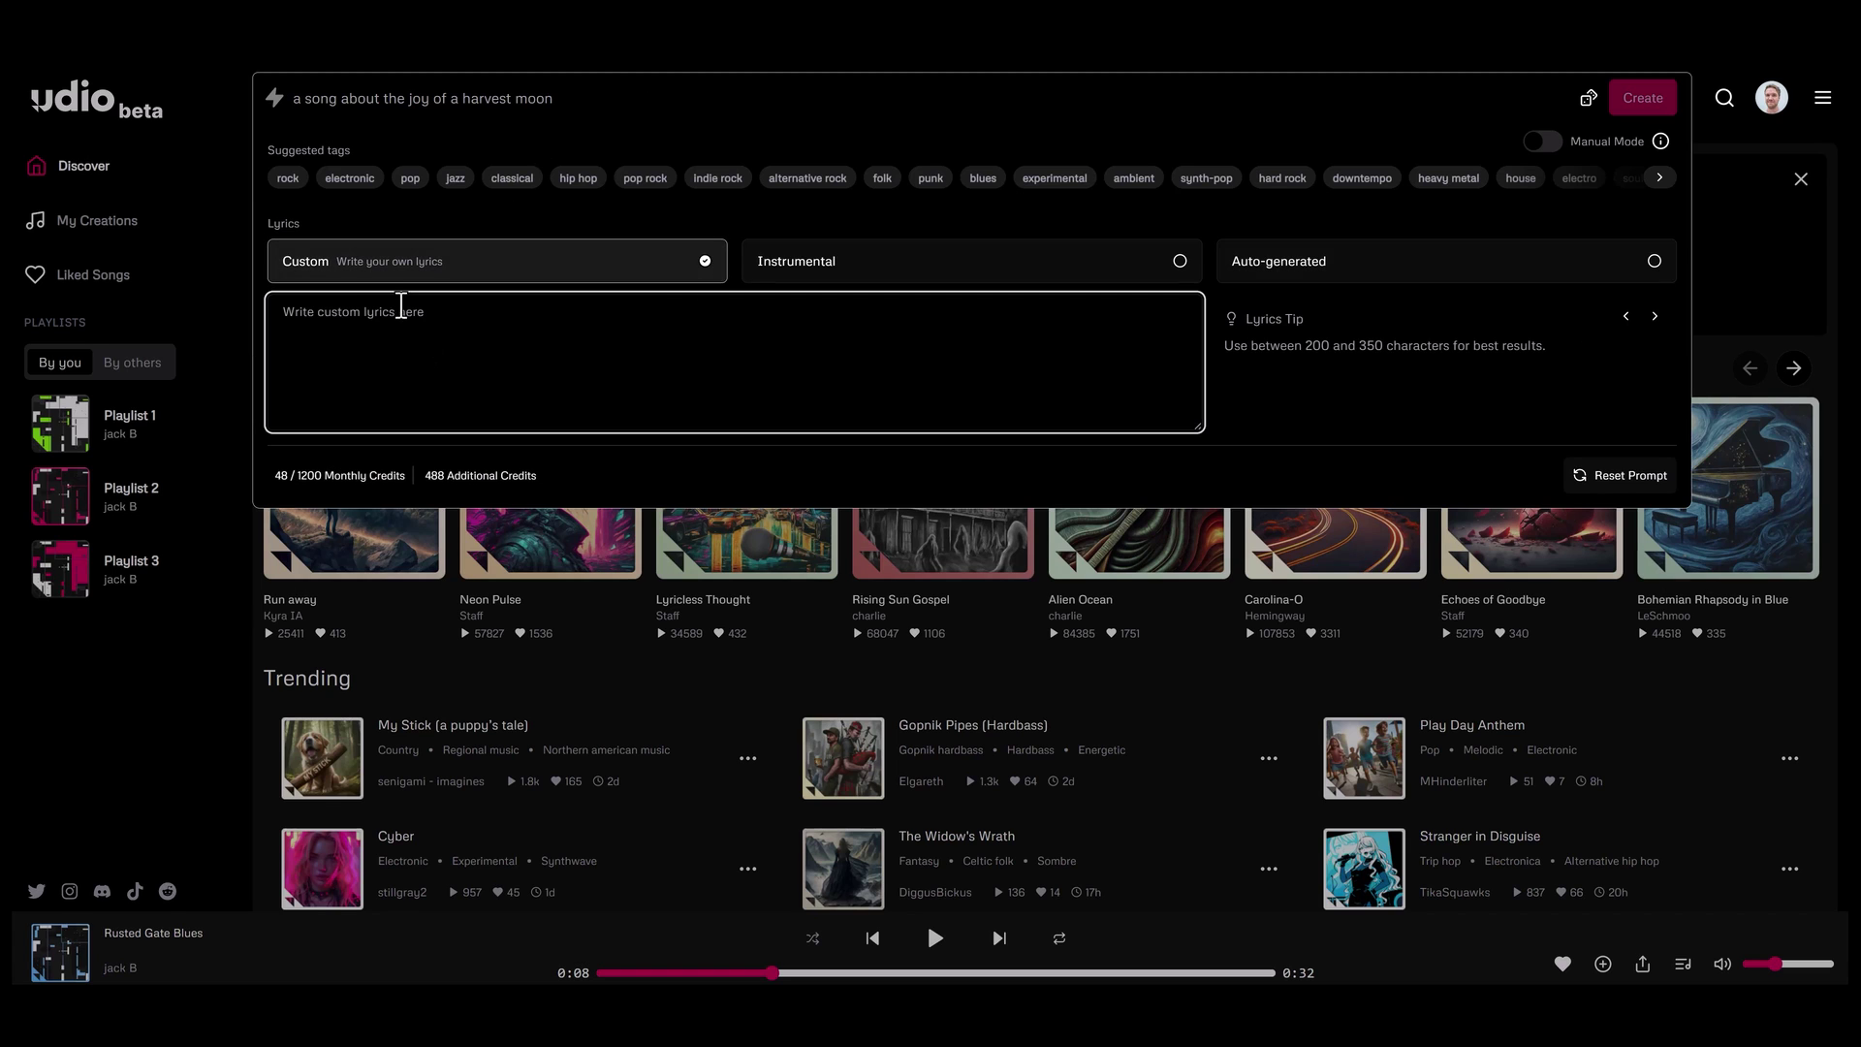
right_click(444, 325)
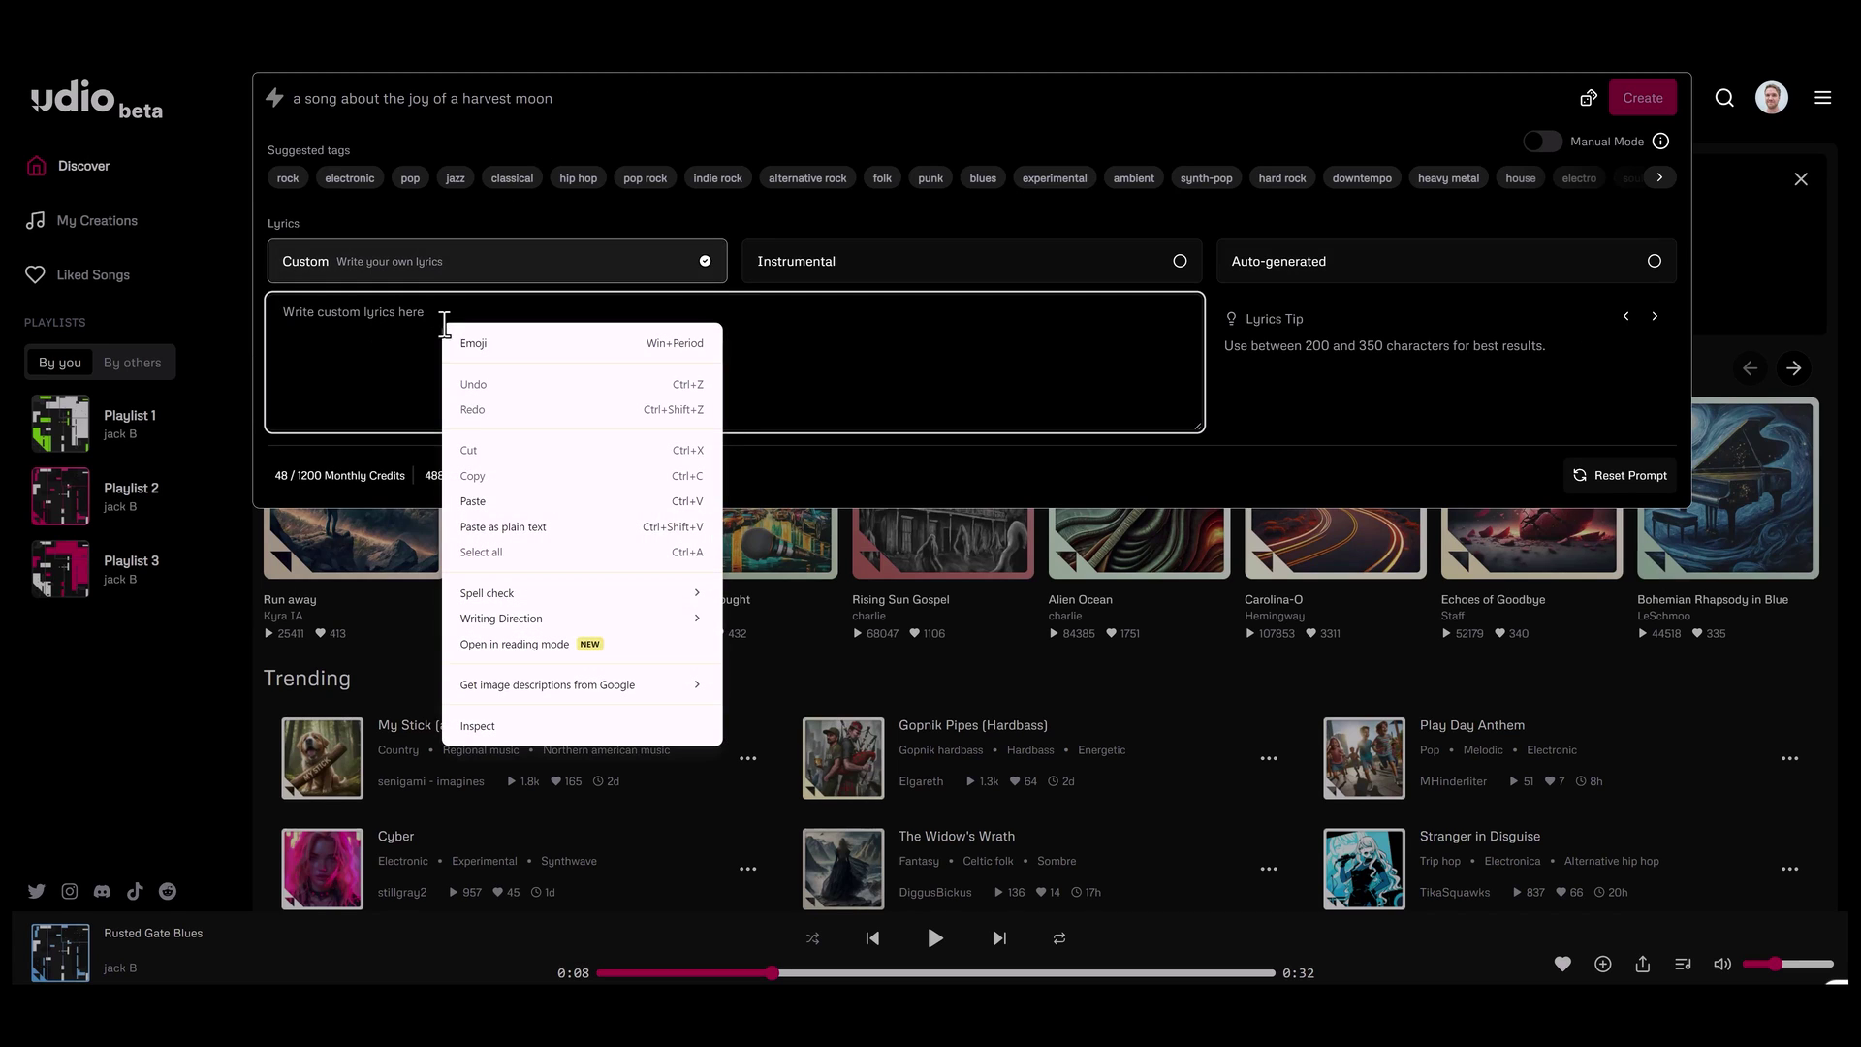
left_click(479, 512)
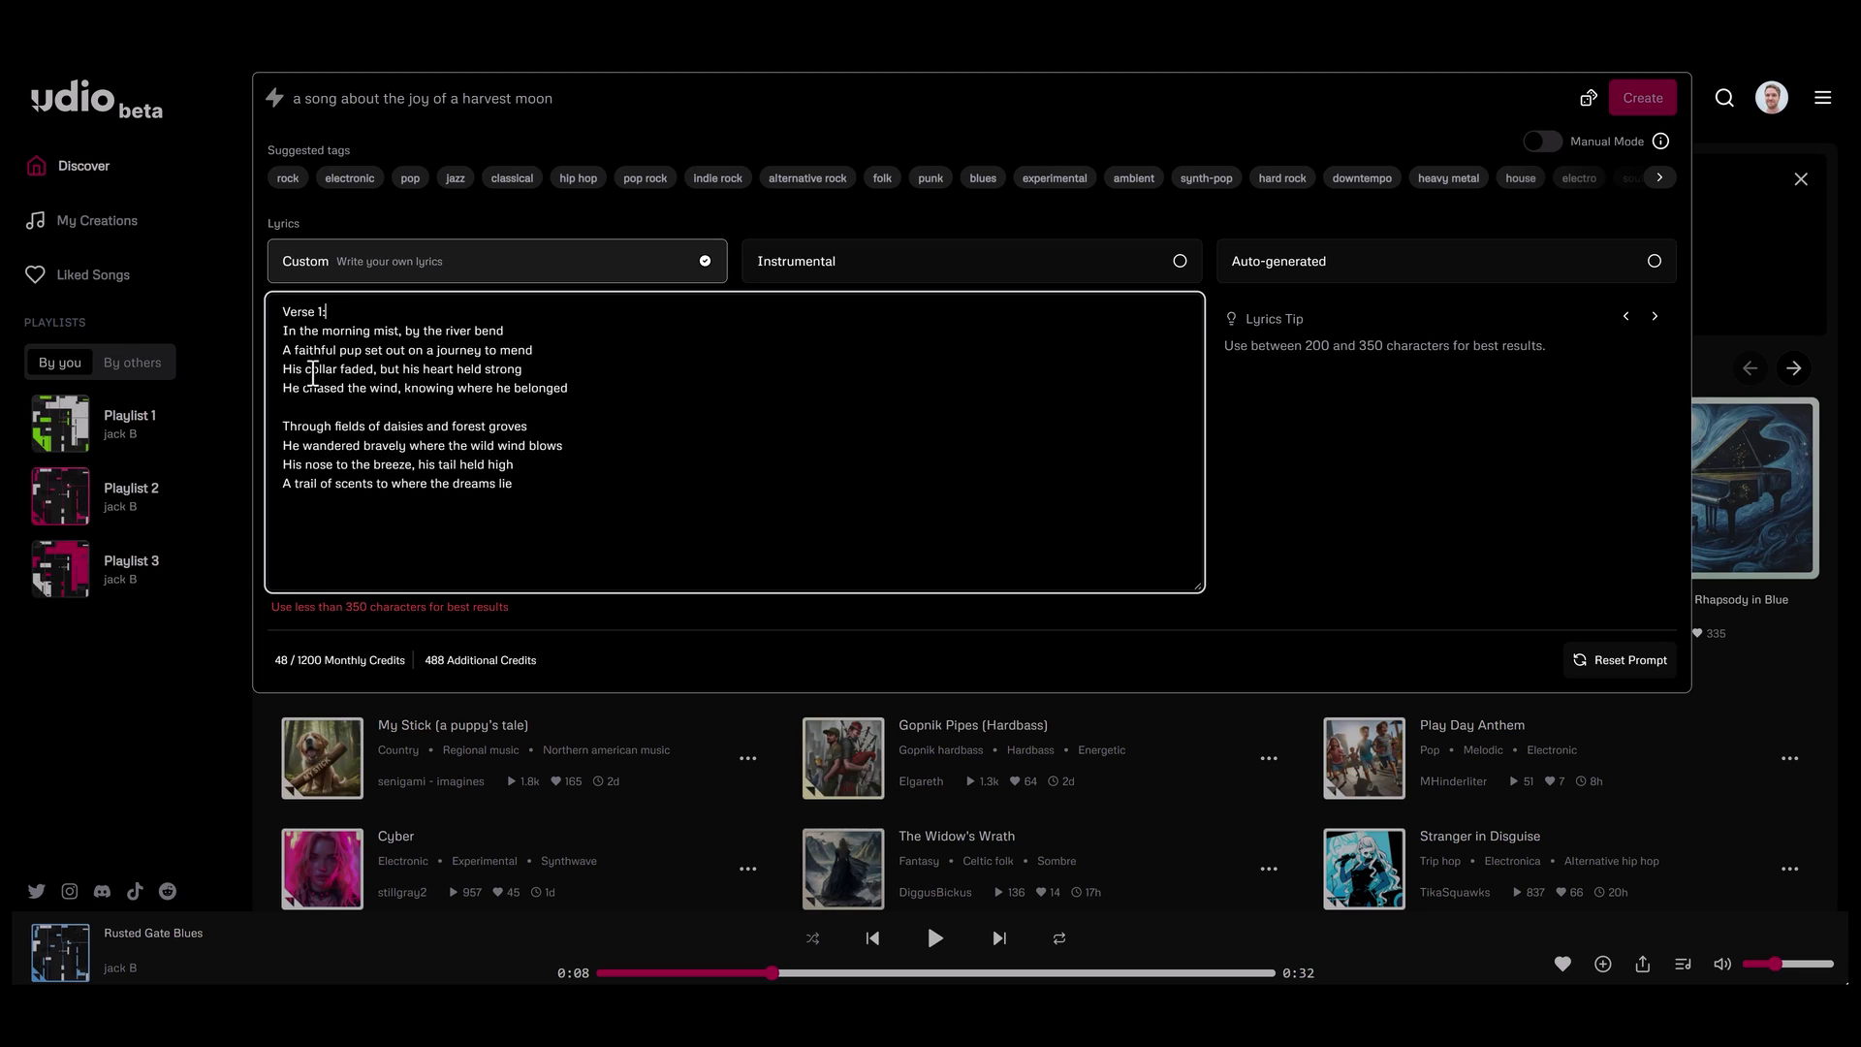
Replace the "Verse 1:" heading of the custom lyrics with the tag [Intro]
left_click_drag(336, 310, 286, 311)
key("BackSpace")
key("Caps_Lock")
type("[Intro")
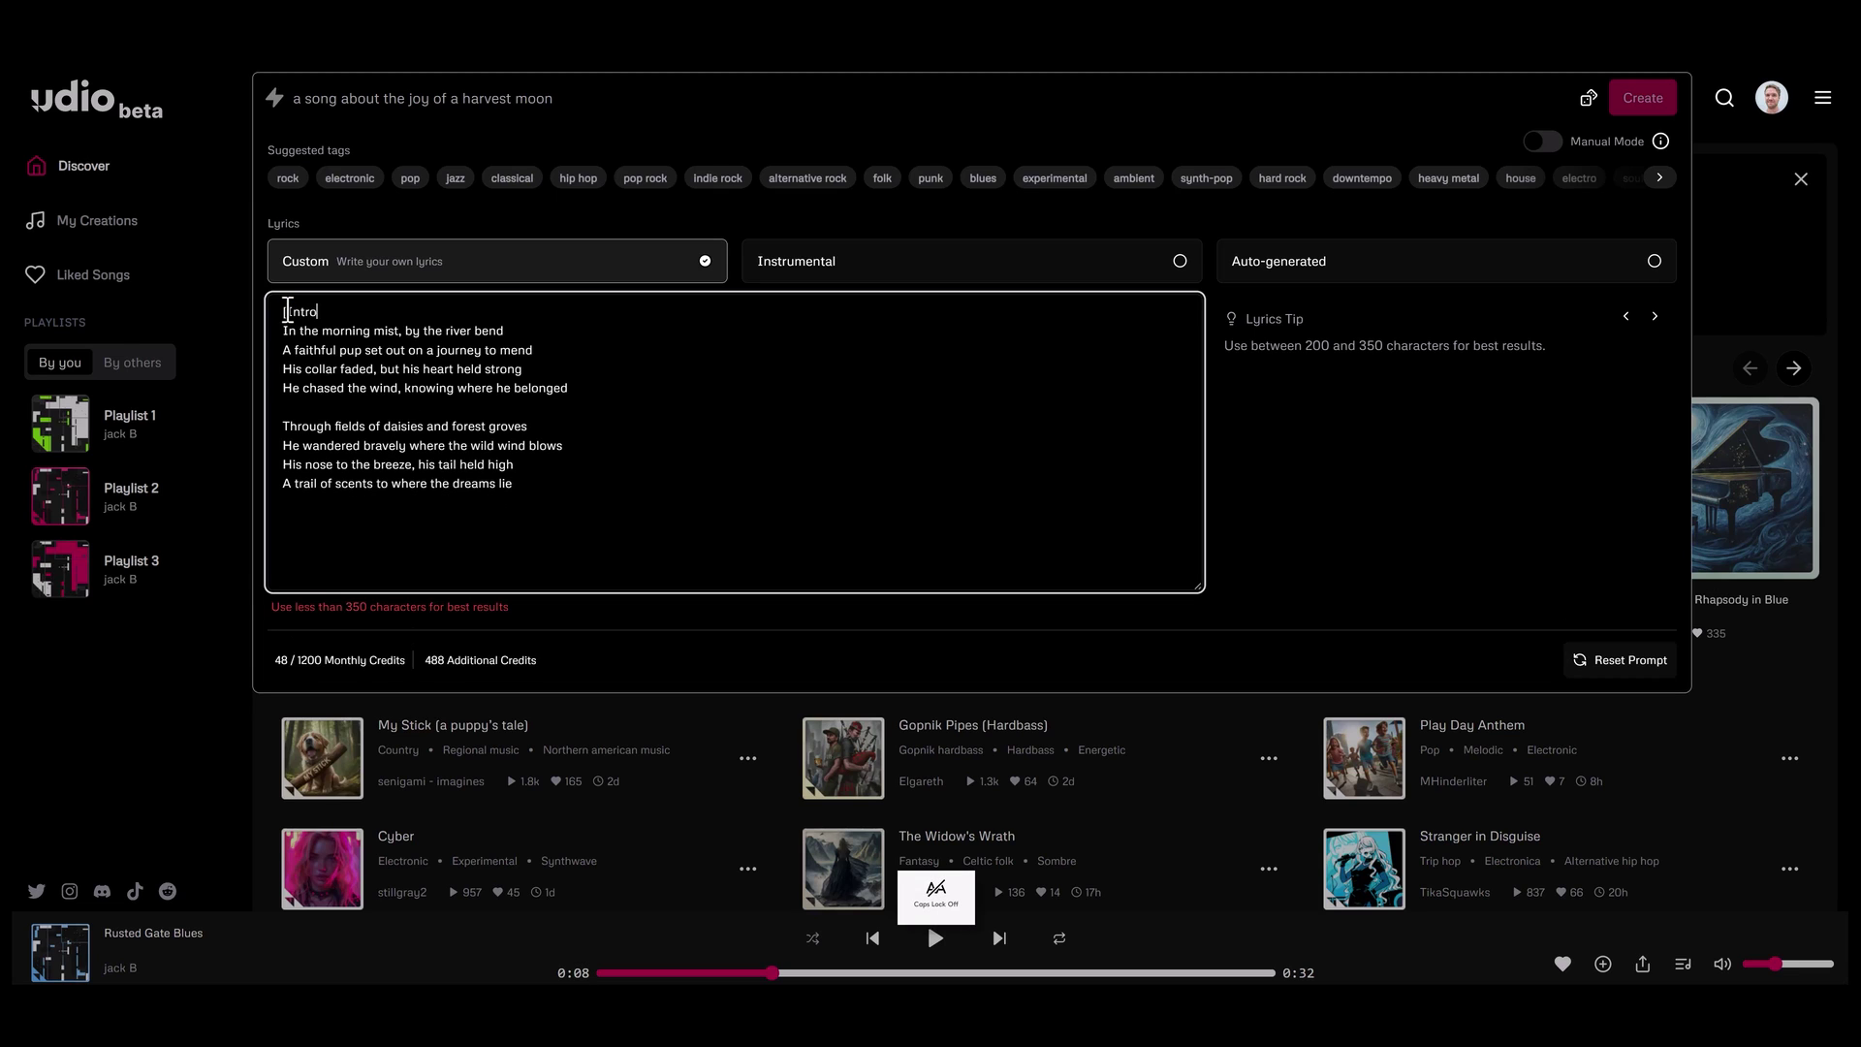
type("]")
Tag the second stanza as [Verse 1] and delete its line "Through fields of daisies and forest groves"
left_click(305, 407)
type("[Verse 1]")
left_click_drag(527, 427, 290, 431)
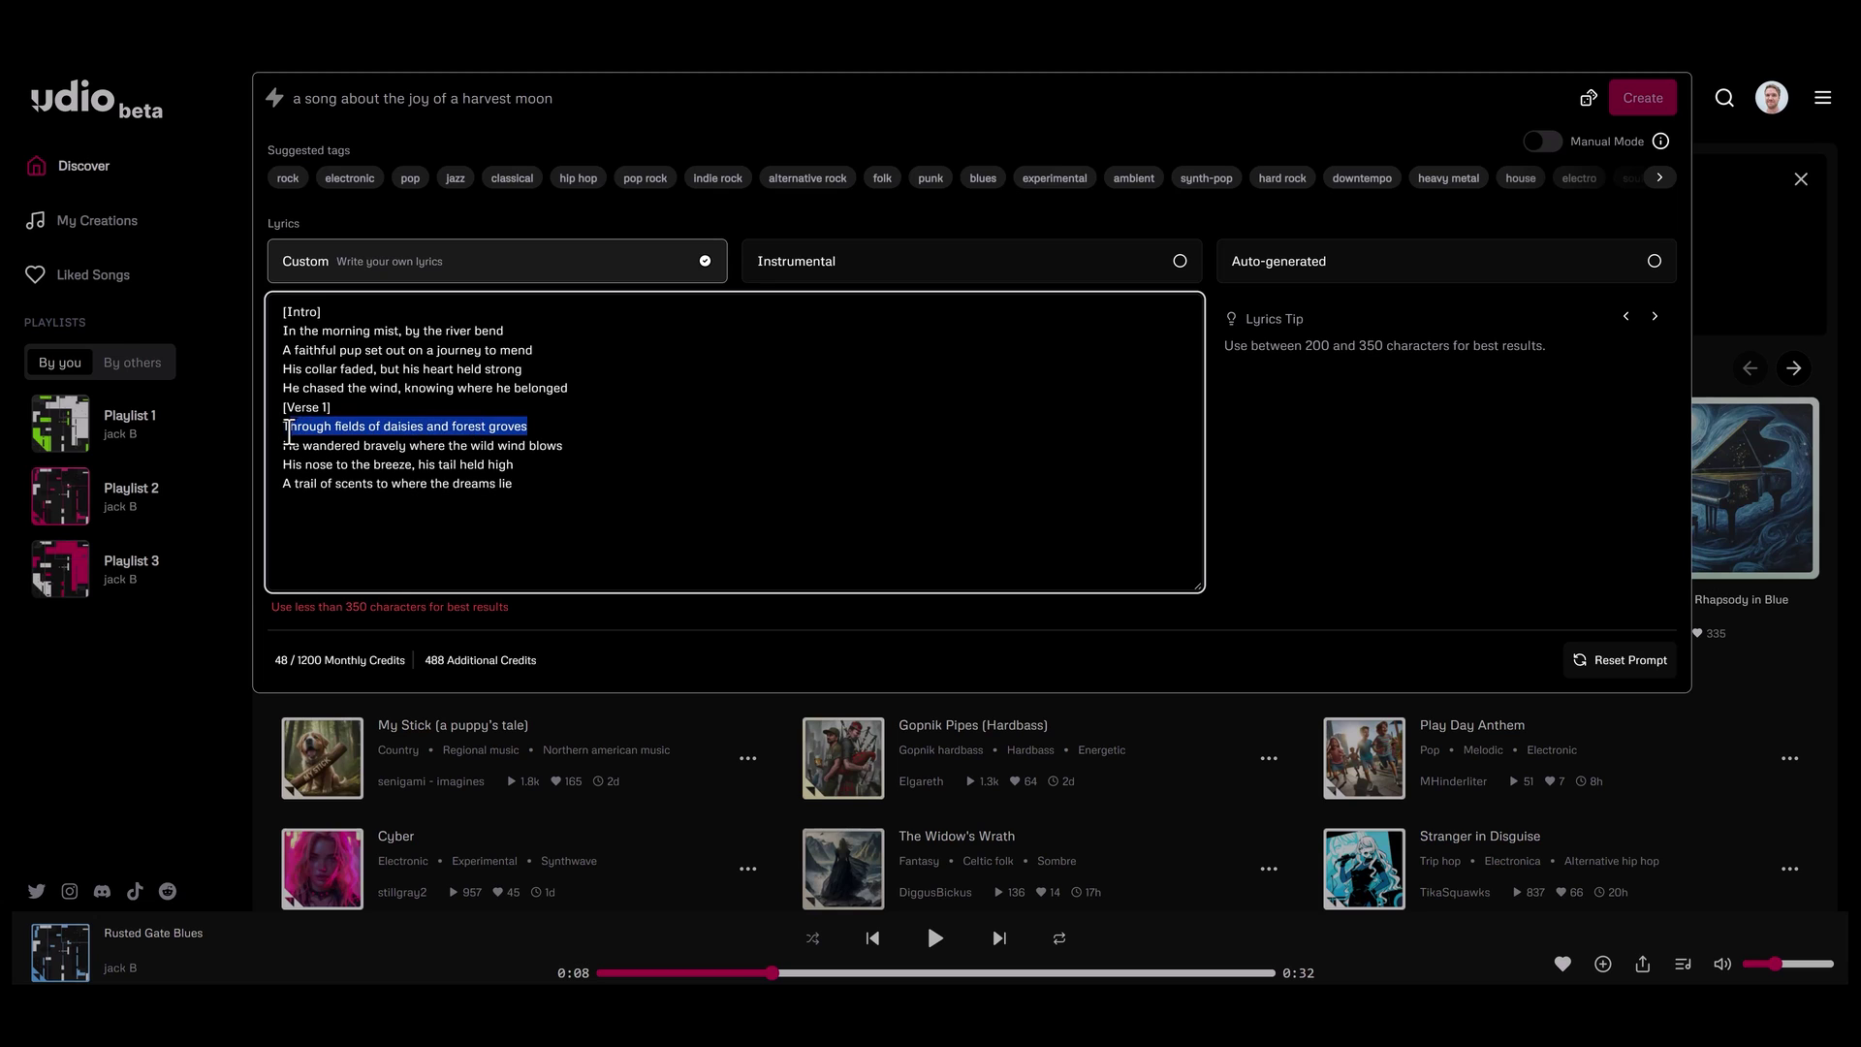
key("BackSpace")
key("BackSpace")
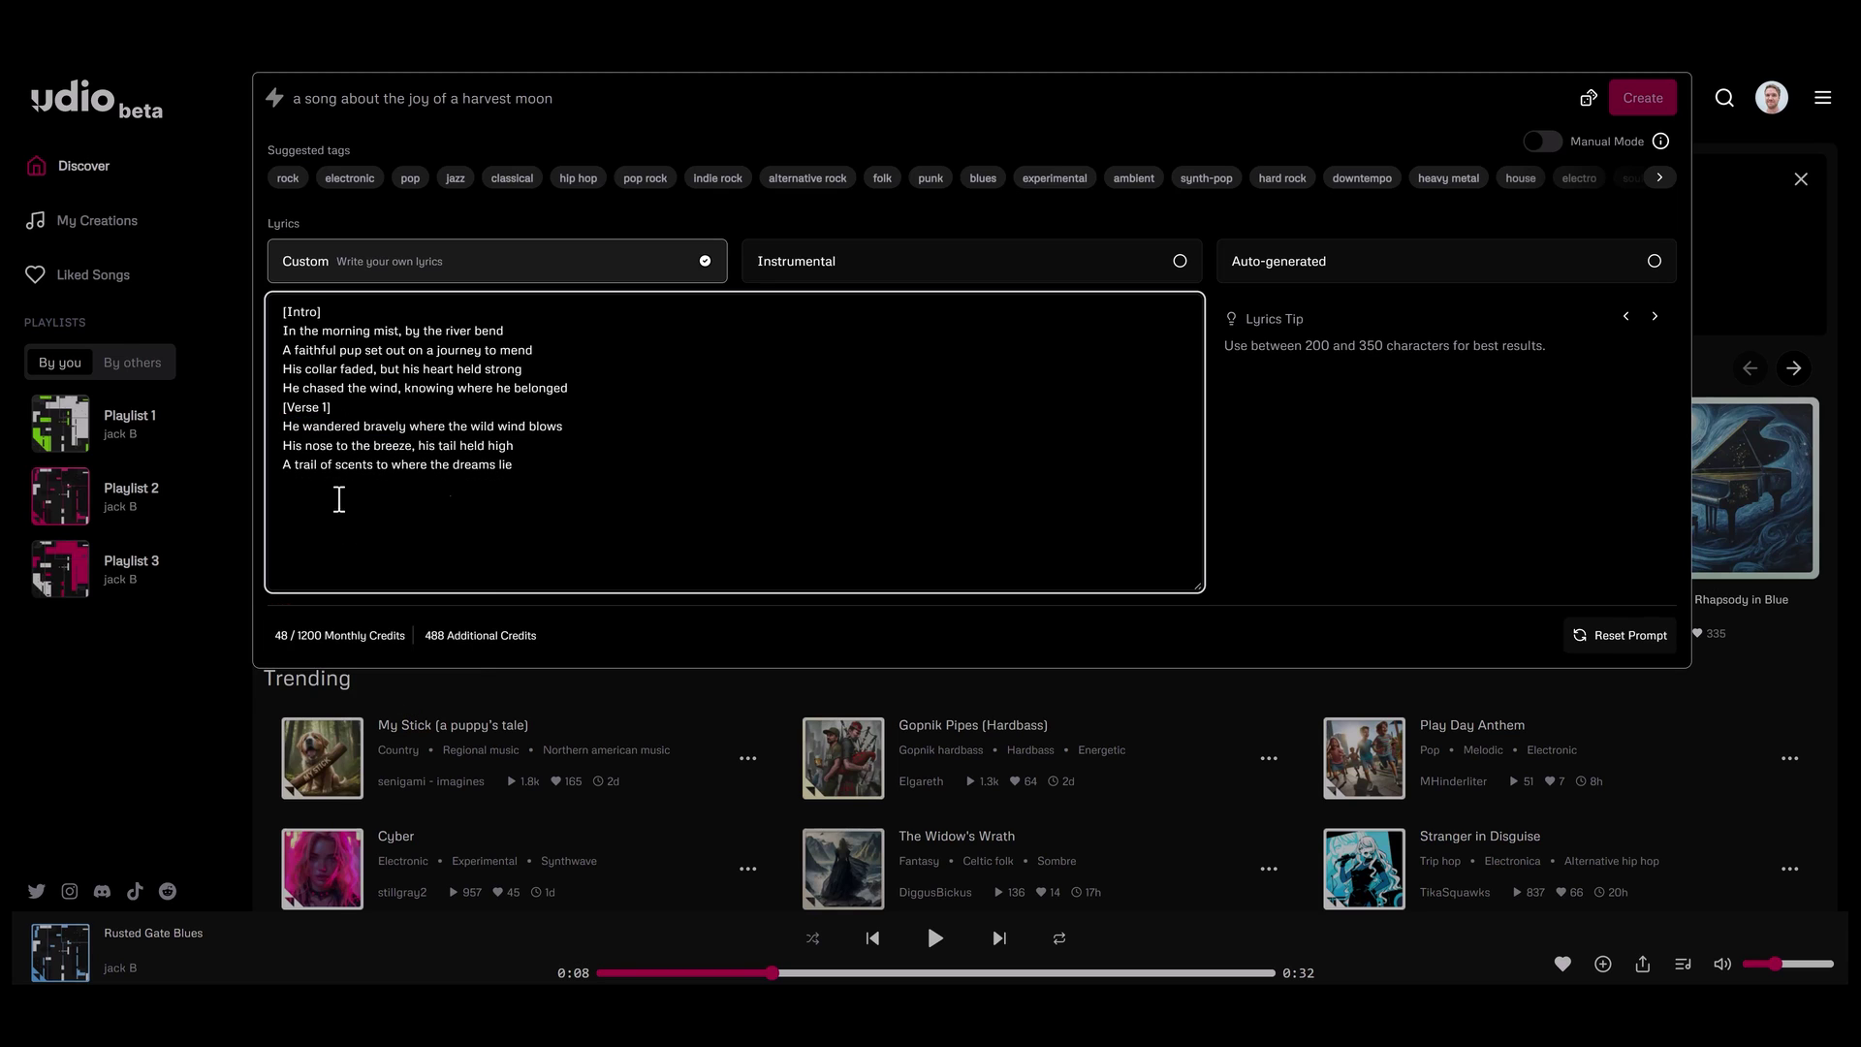
Set the song prompt to "pop" and create the song with the custom lyrics
left_click(515, 99)
type("pop")
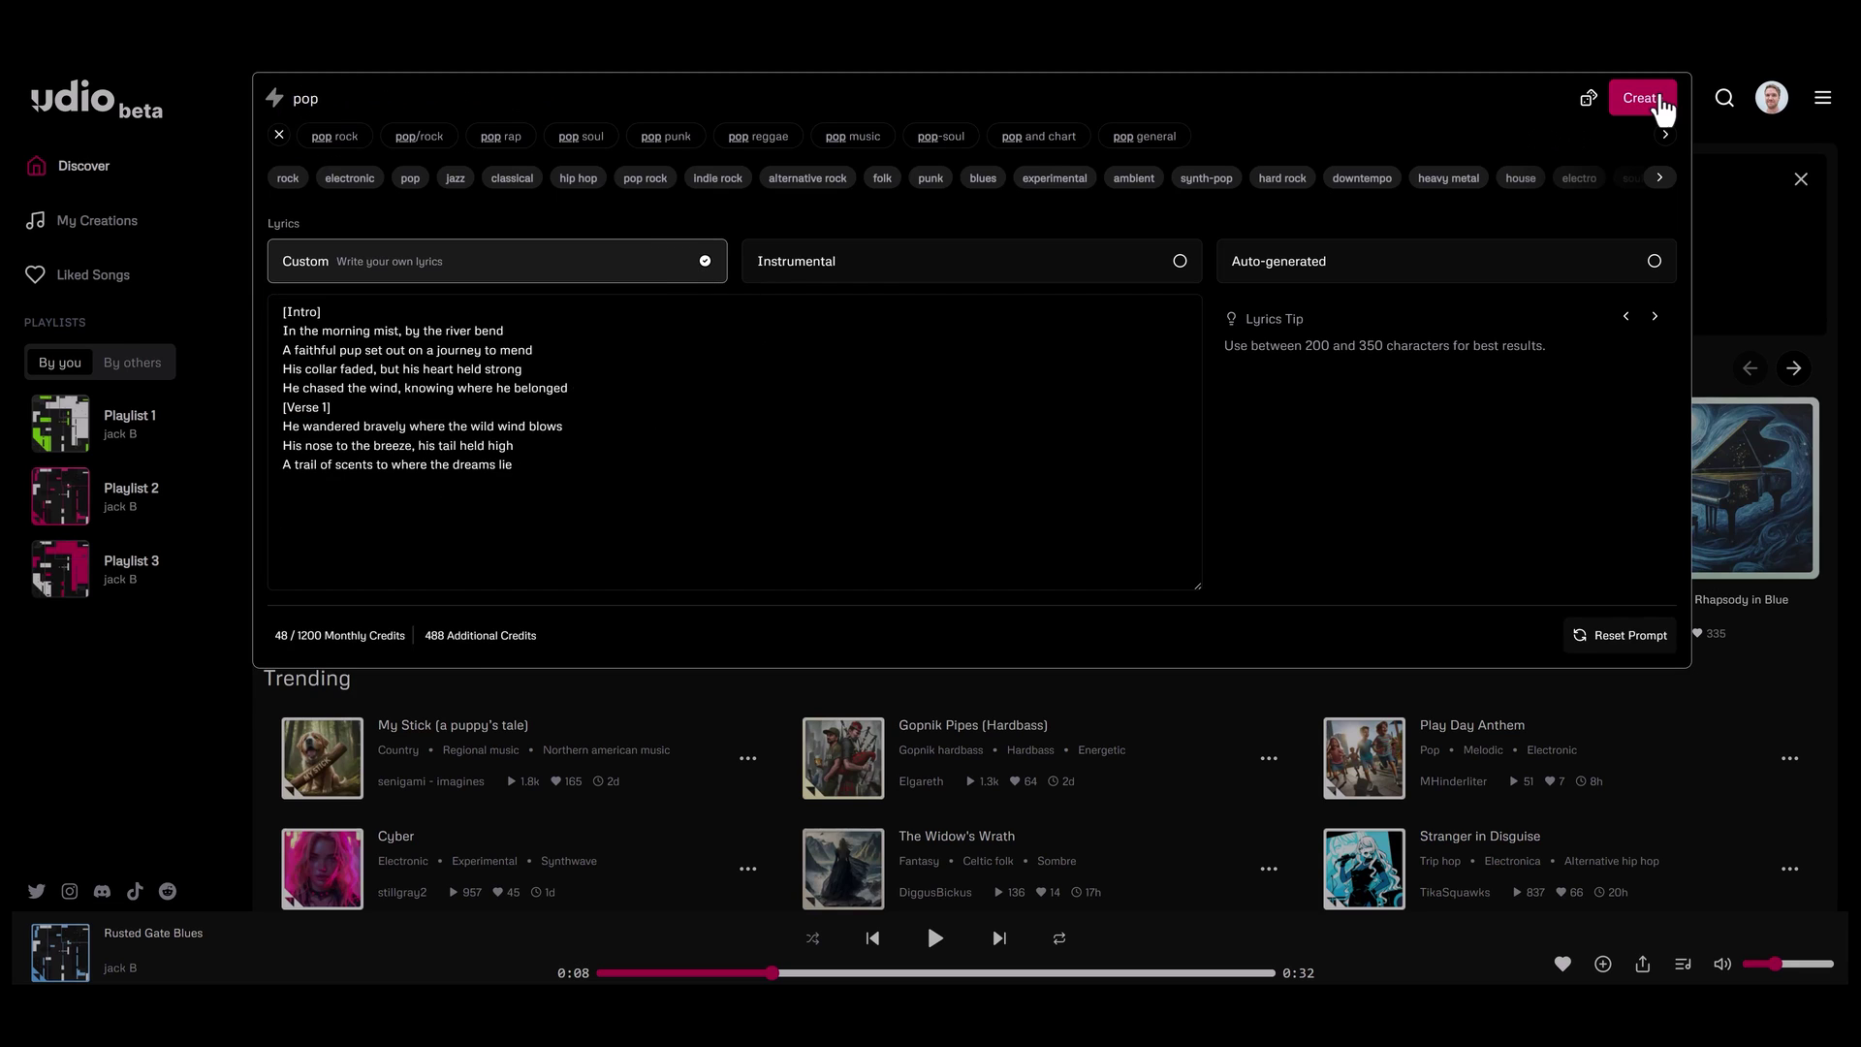
left_click(1657, 100)
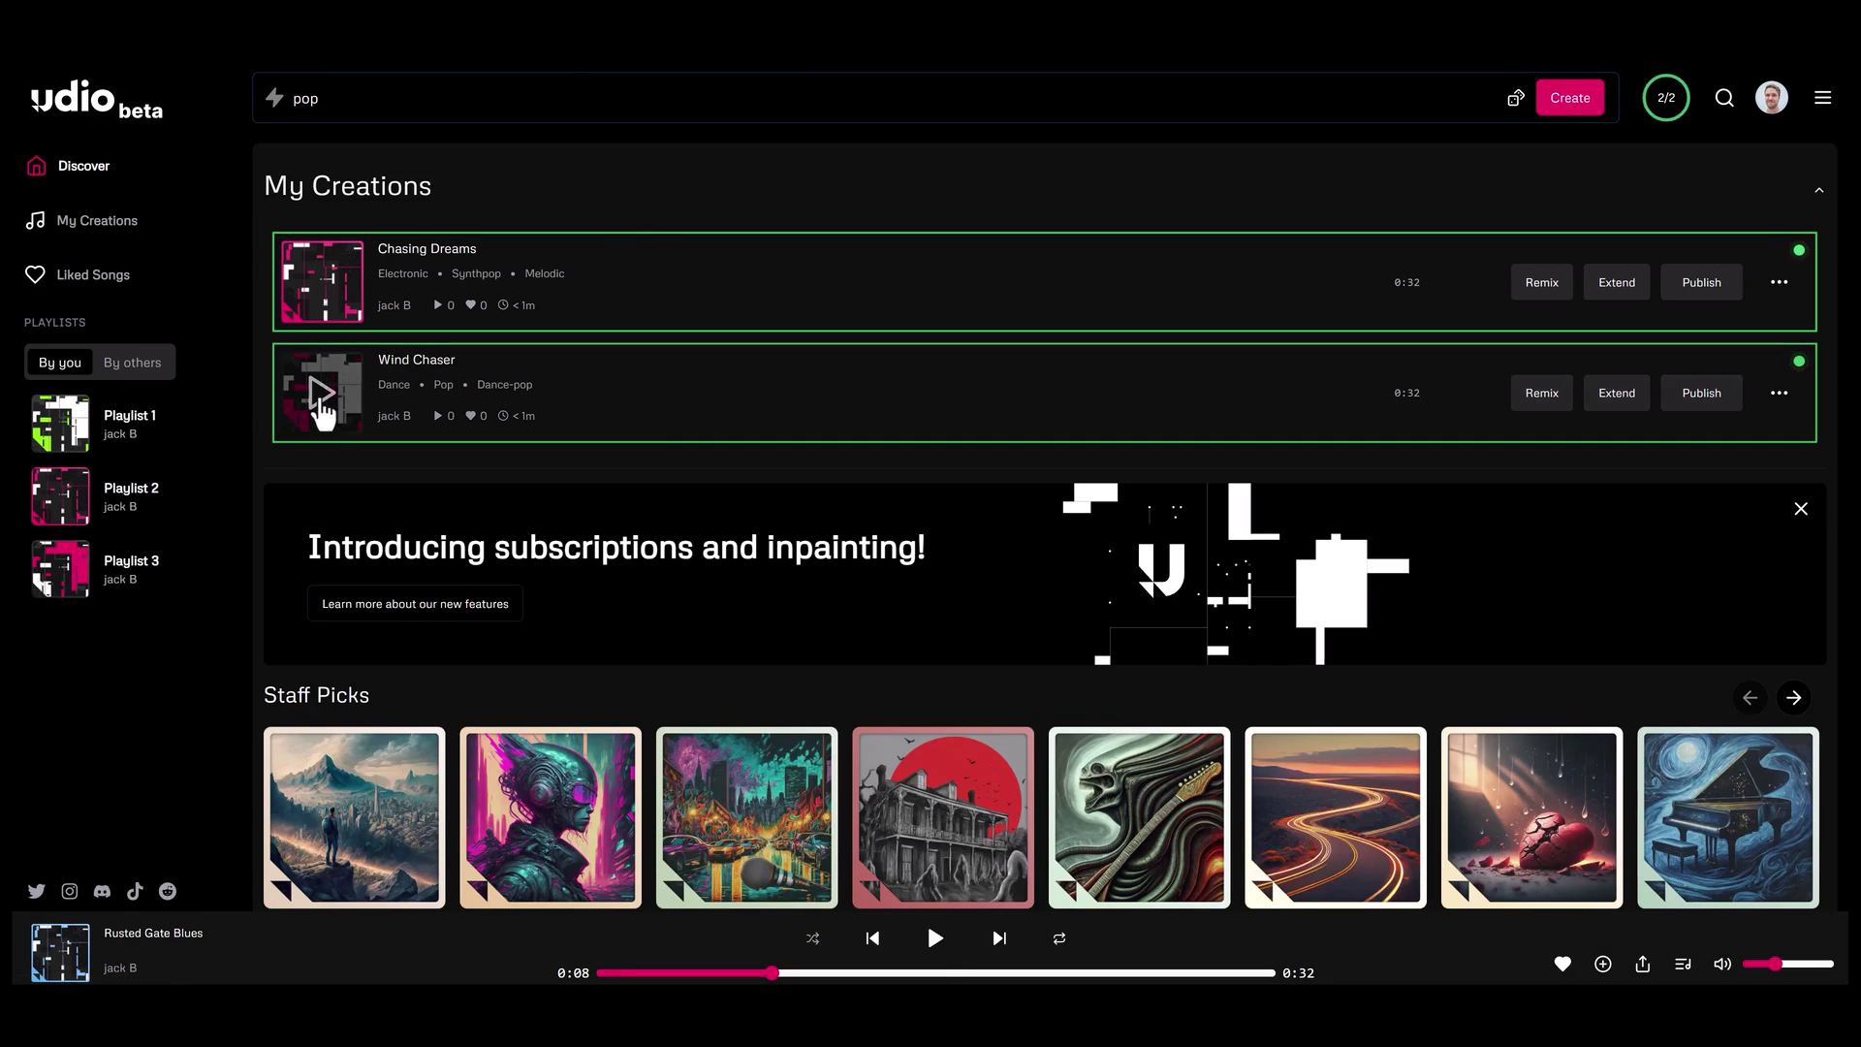
Listen to the new song "Wind Chaser" and follow its lyrics
left_click(321, 397)
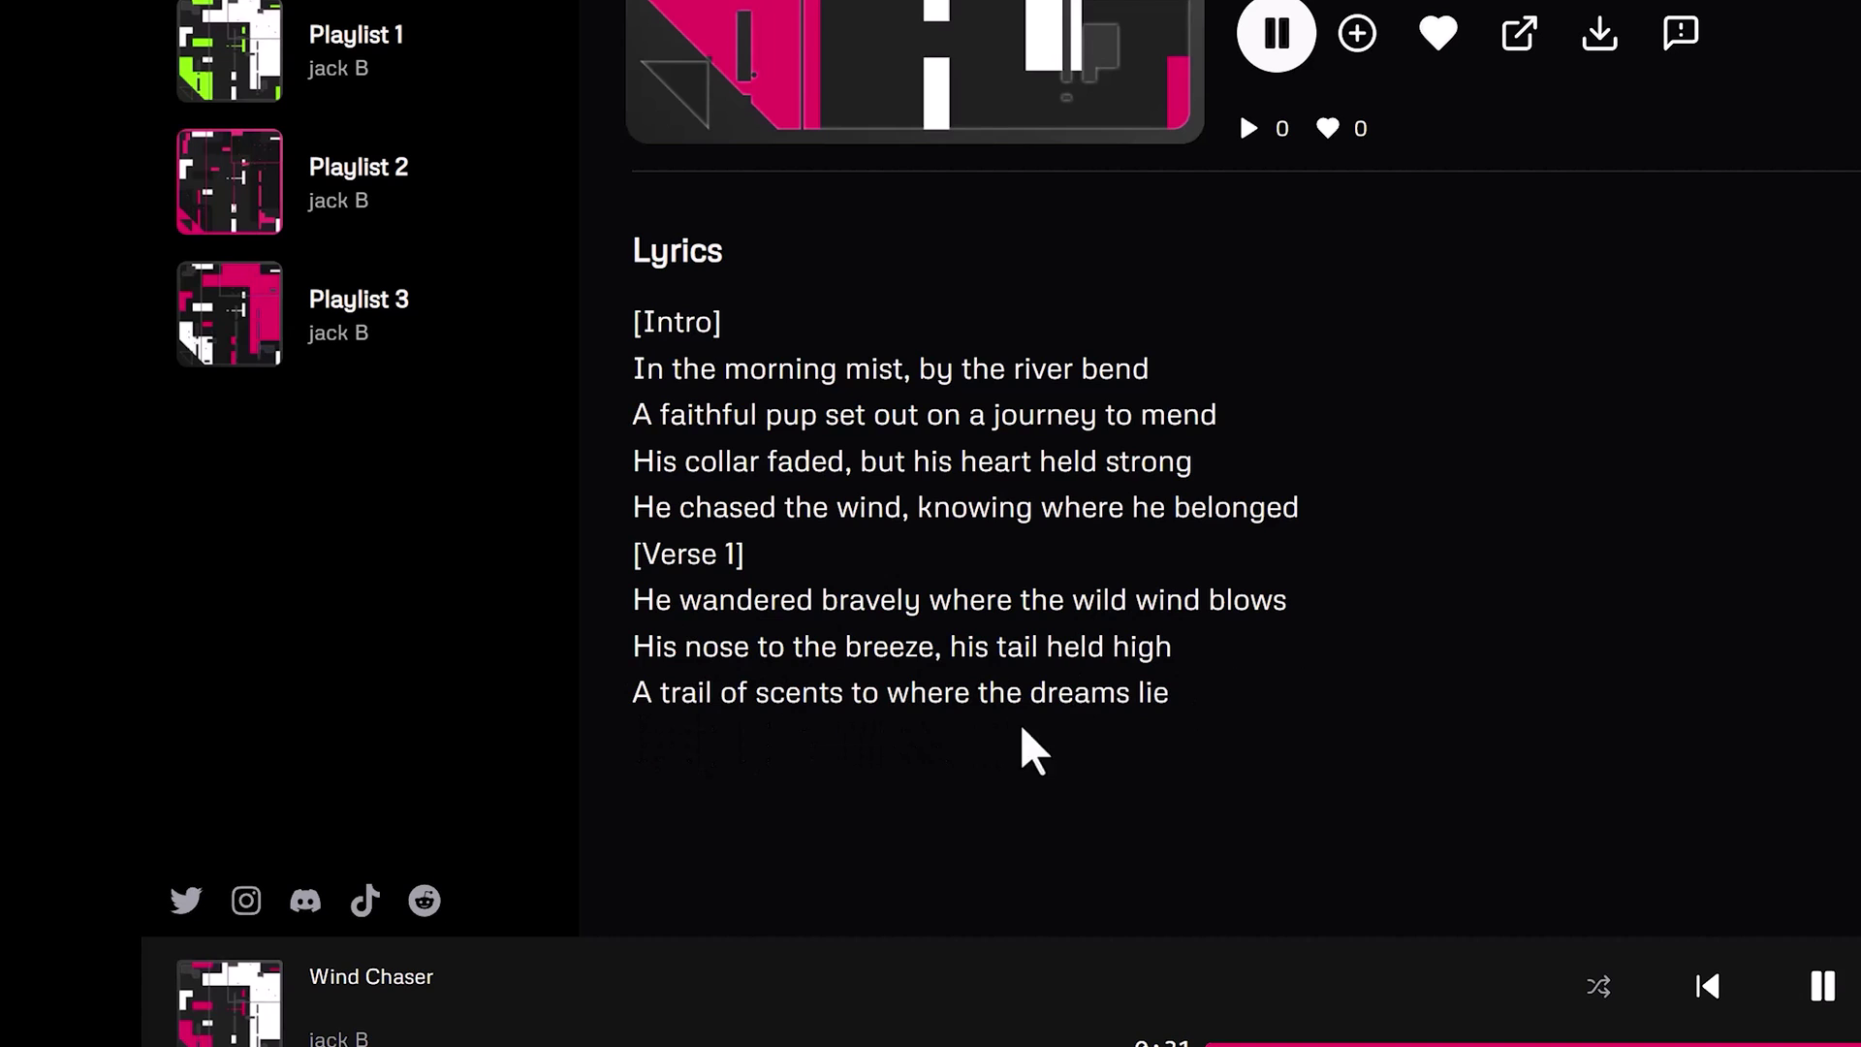
left_click(1822, 985)
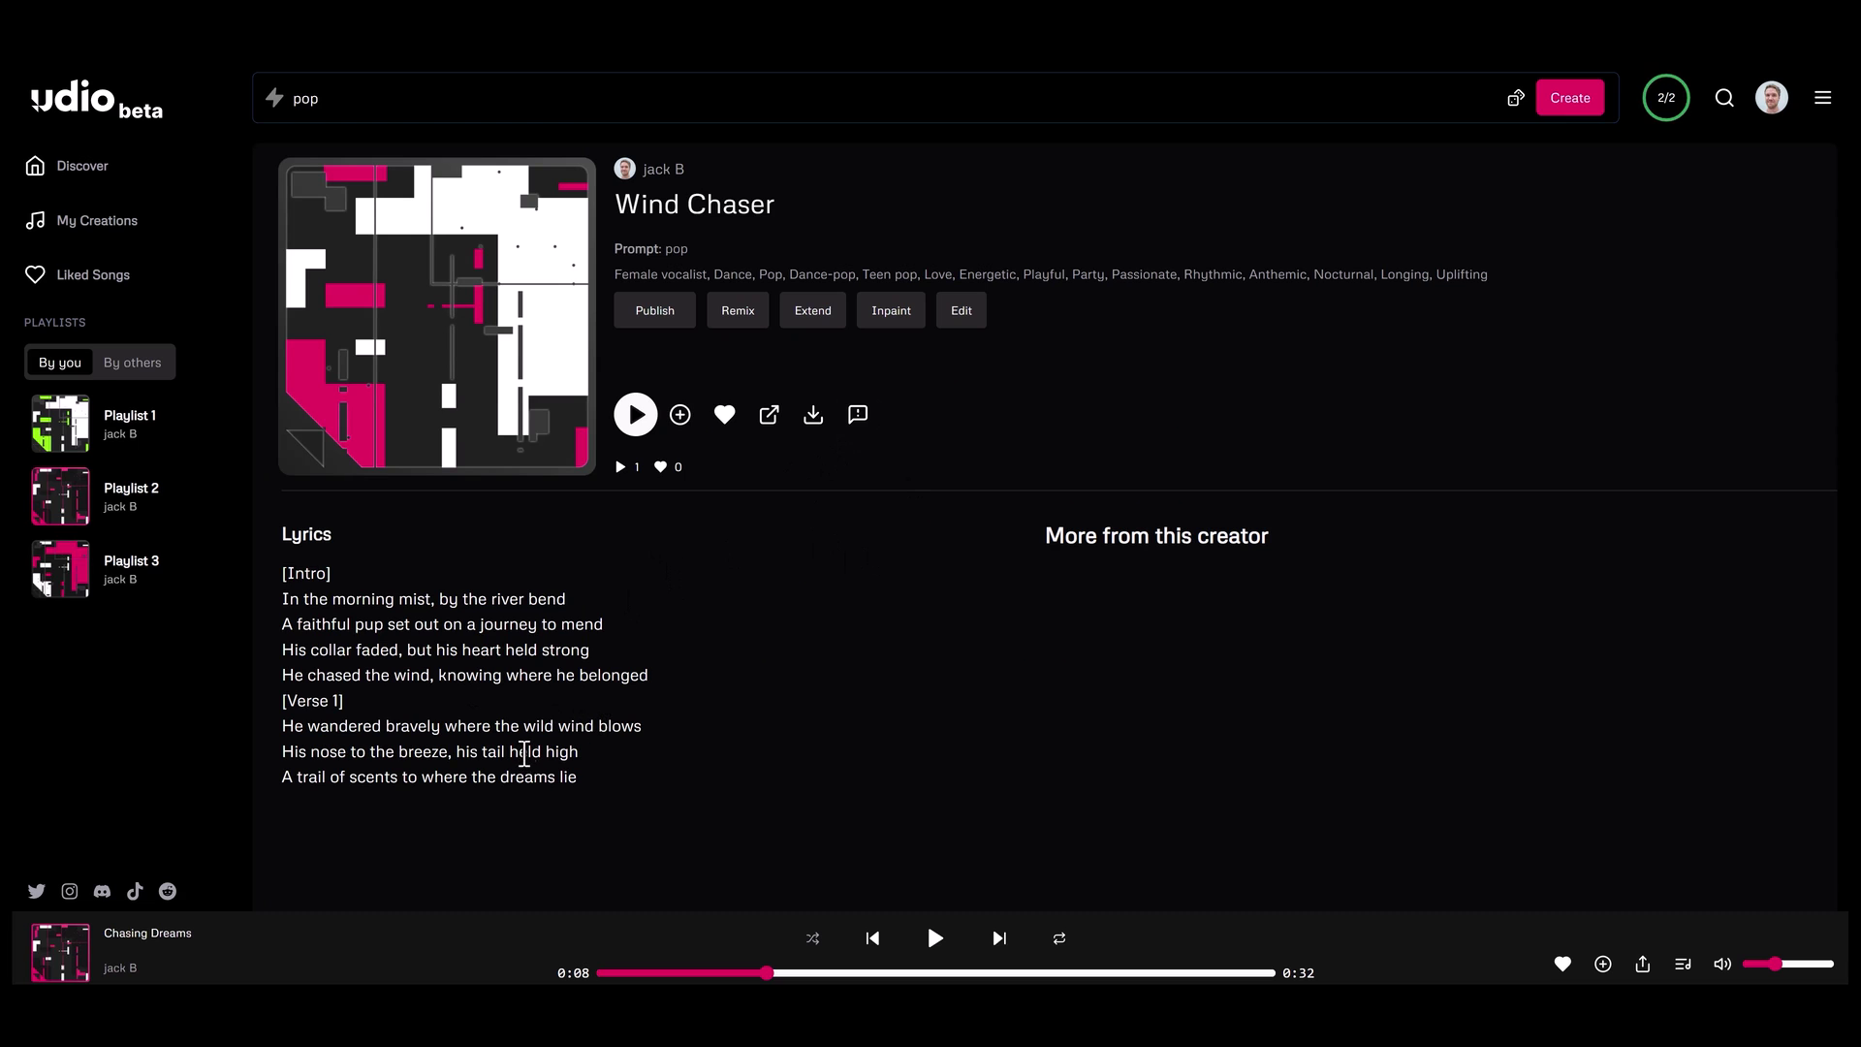
scroll(543, 741, "down", 1)
Start extending "Wind Chaser" and paste the chorus and first stanza of Verse 2 from ChatGPT as custom lyrics
left_click(831, 229)
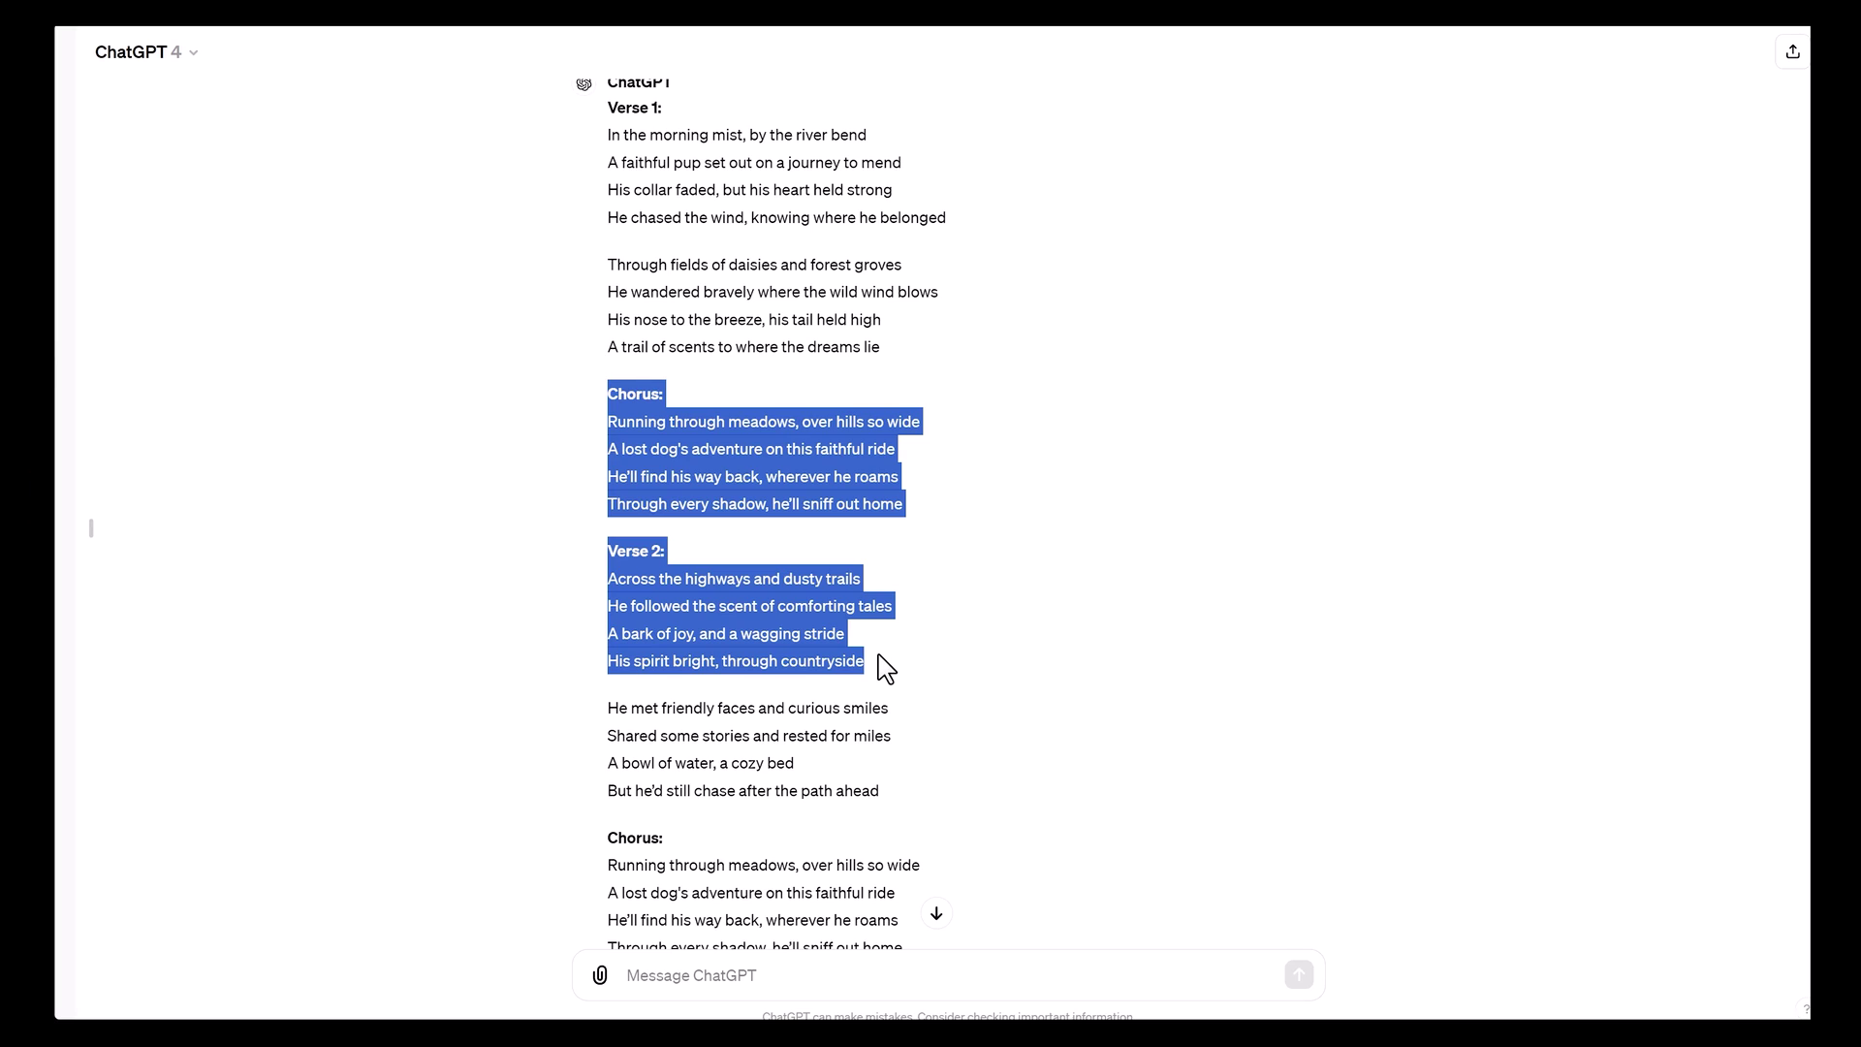
right_click(742, 591)
left_click(814, 620)
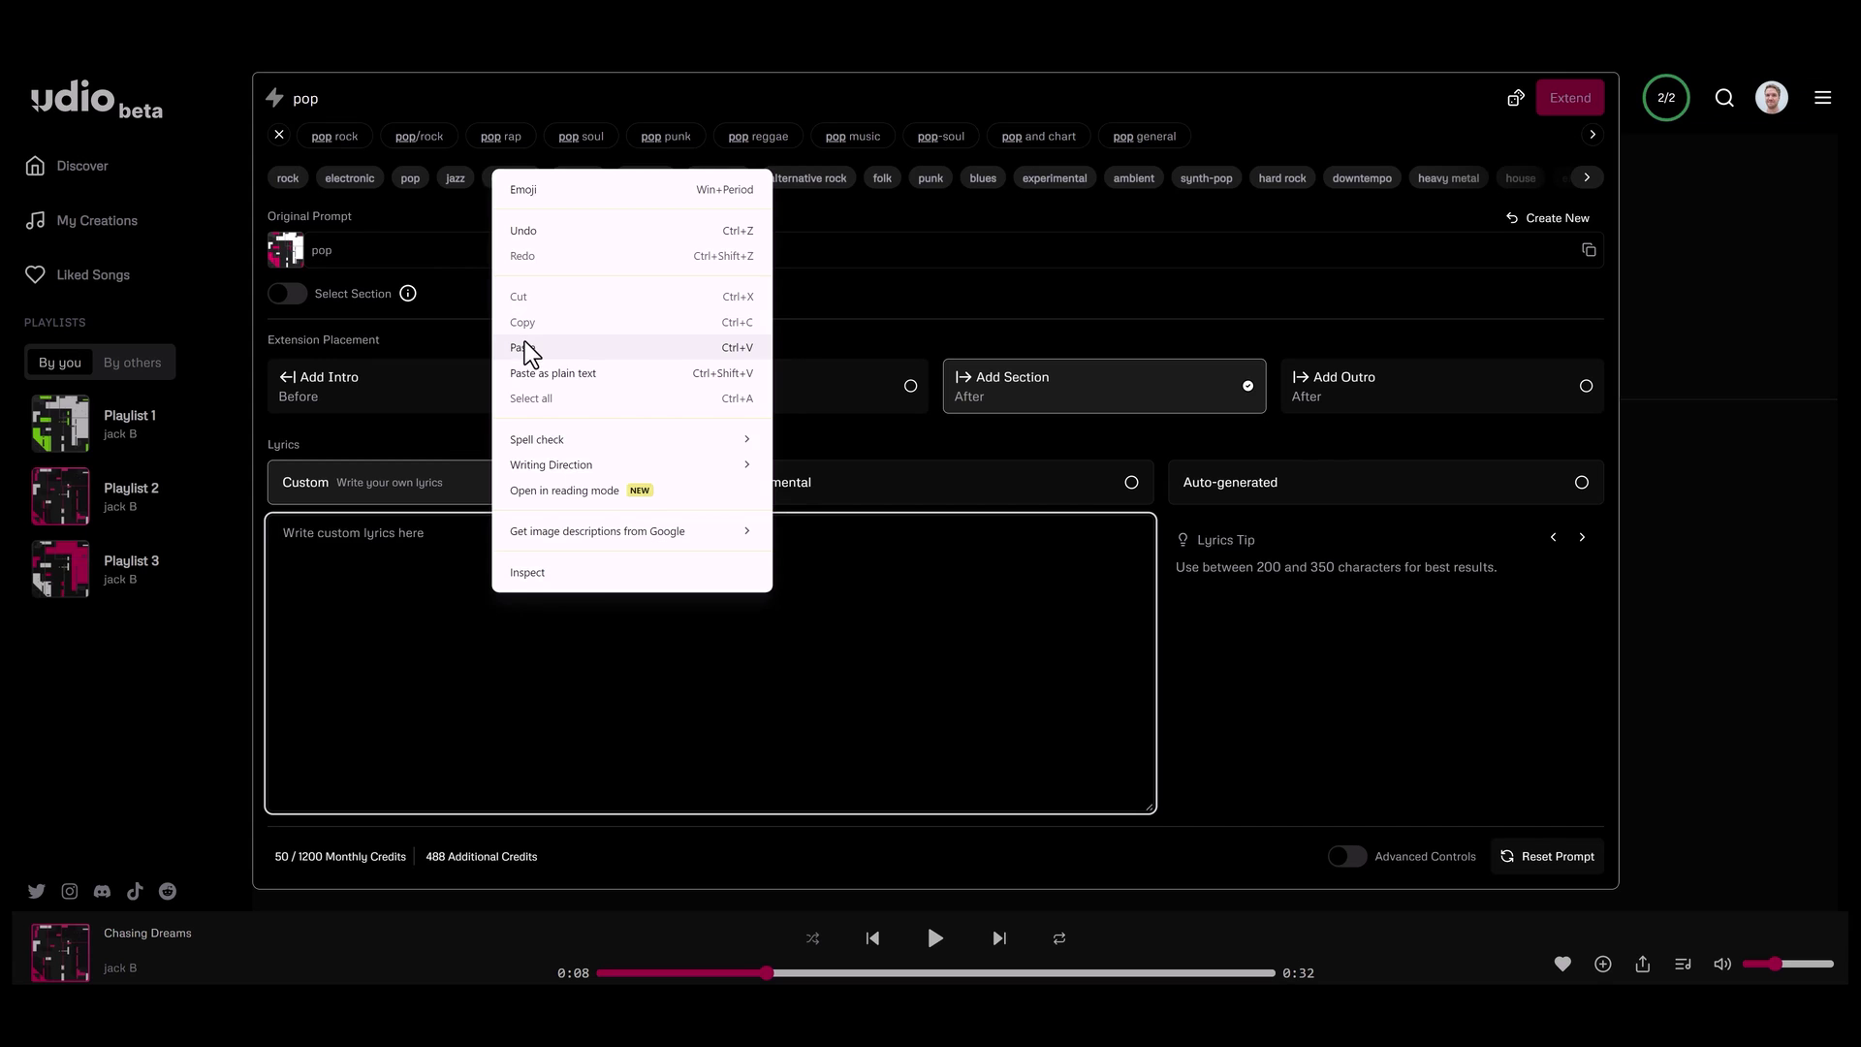
left_click(586, 353)
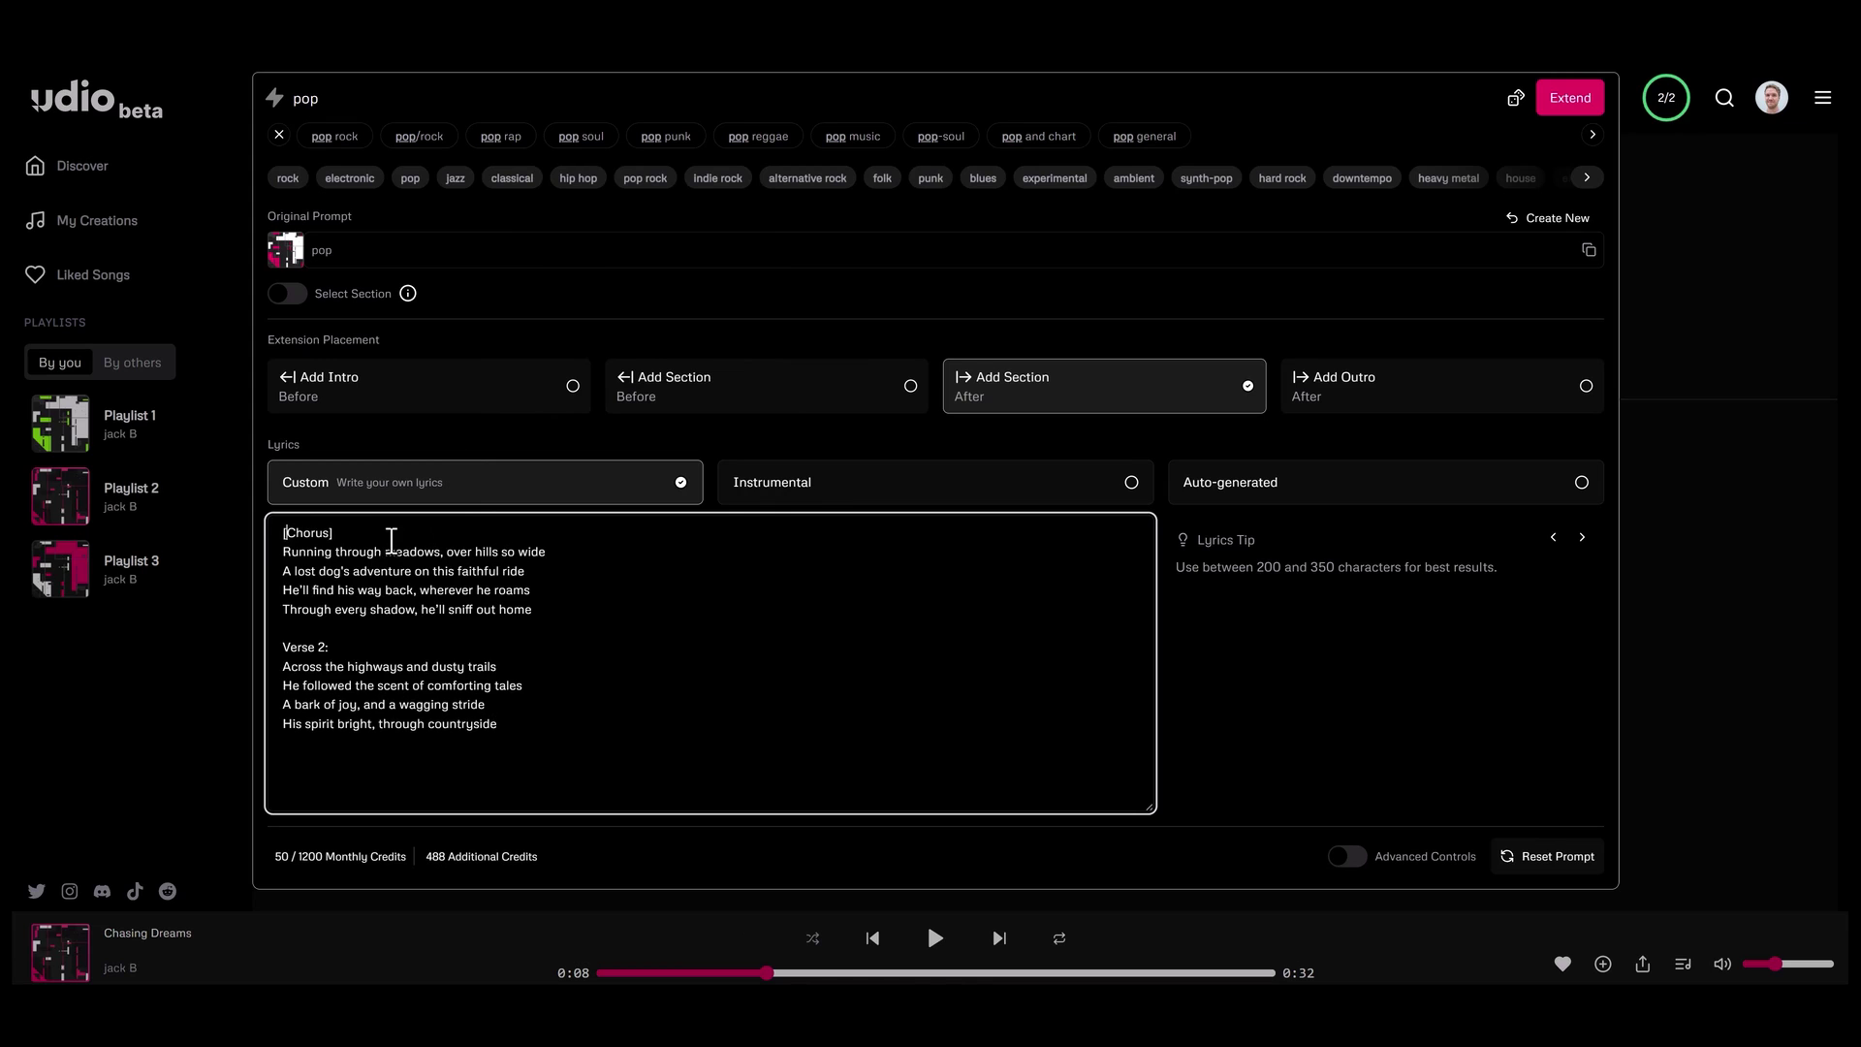
Replace the "Verse 2:" heading with the tag [Verse repeats] and generate the extension as a section after the song
left_click_drag(368, 611, 346, 650)
type("[Verse ]")
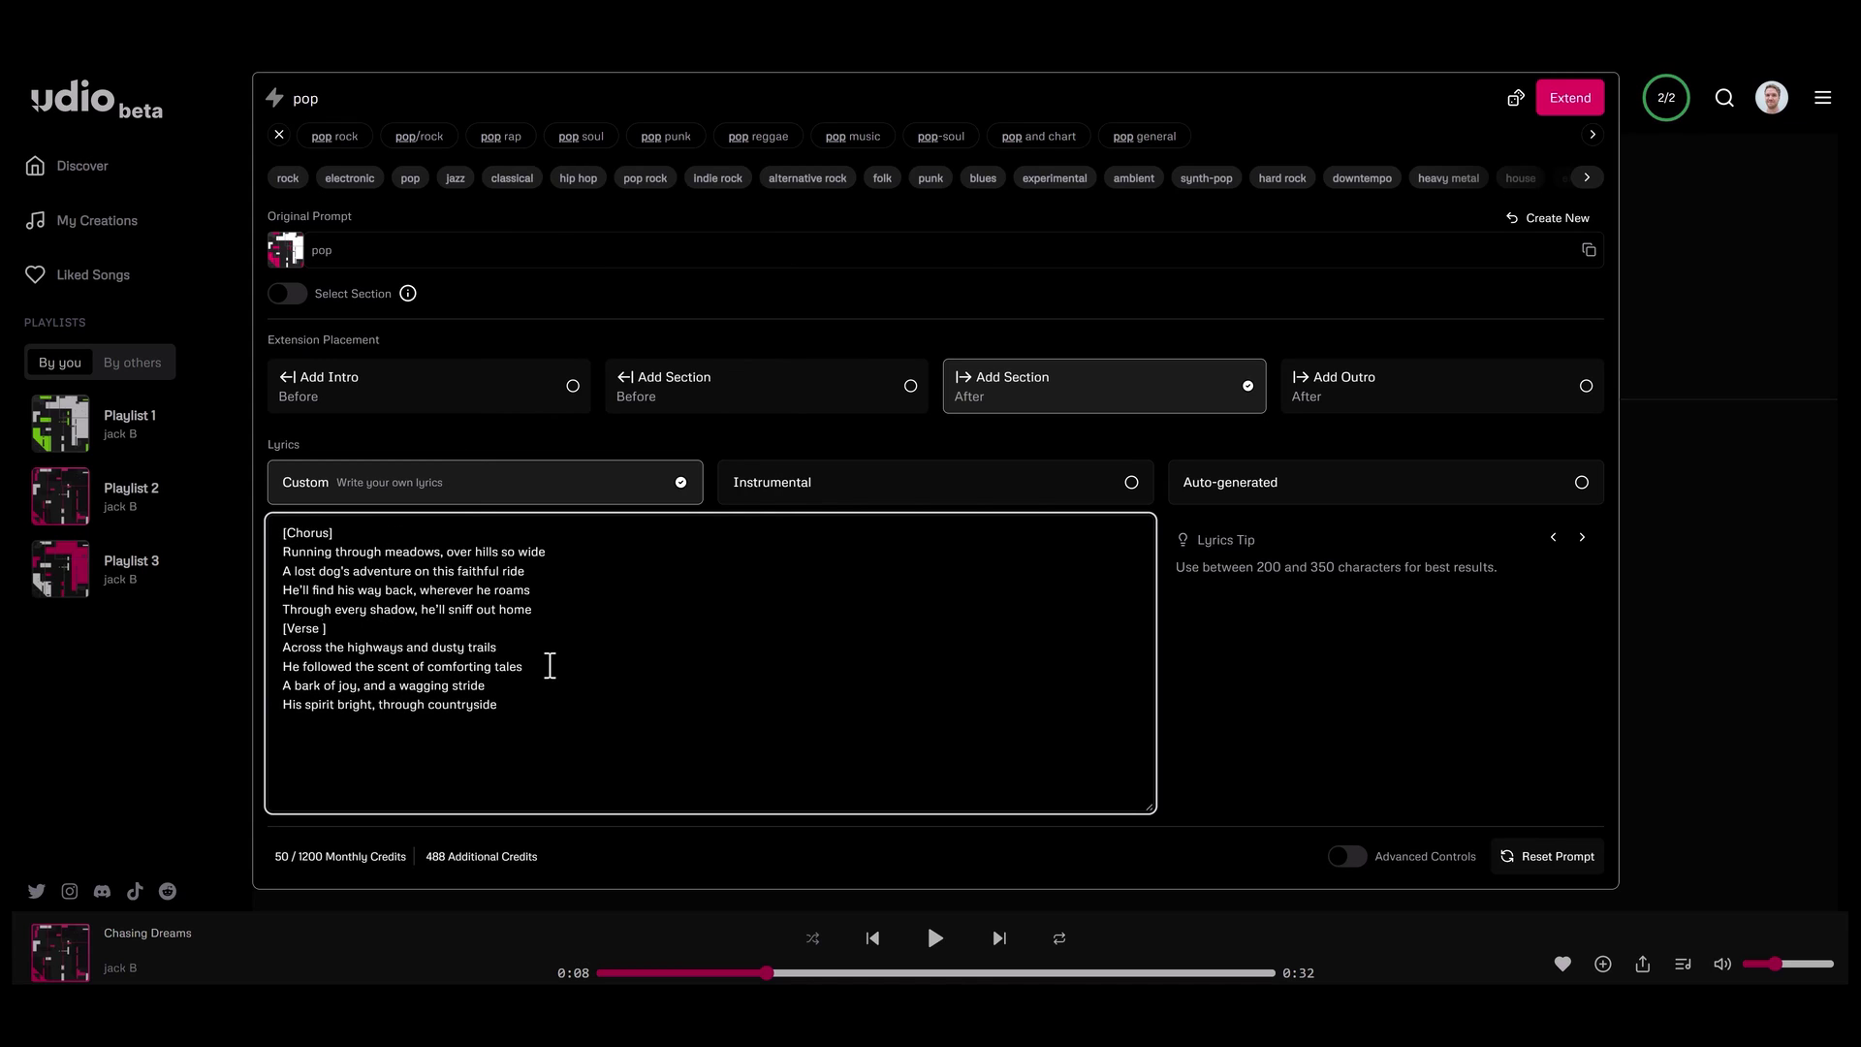
type("repeats")
left_click(1564, 111)
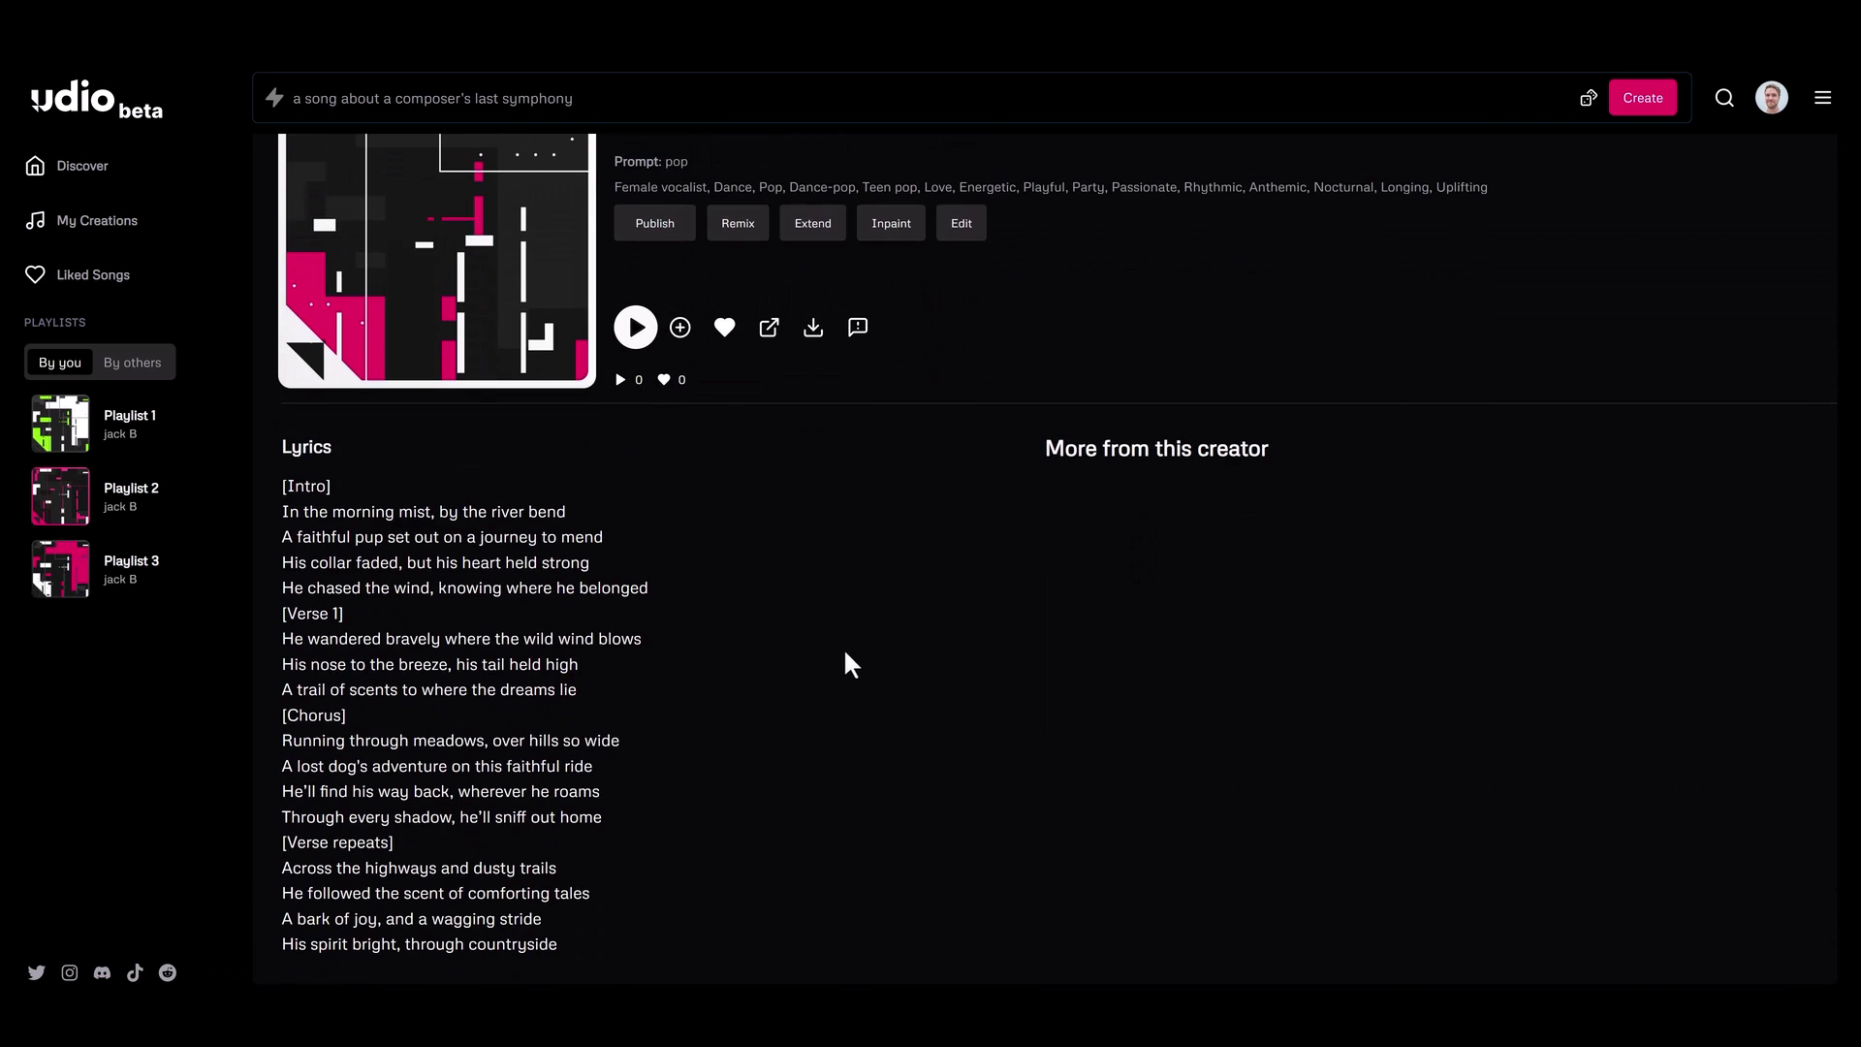
Listen to the extended version of "Wind Chaser" and review its lyrics through the [Verse repeats] section
left_click(635, 327)
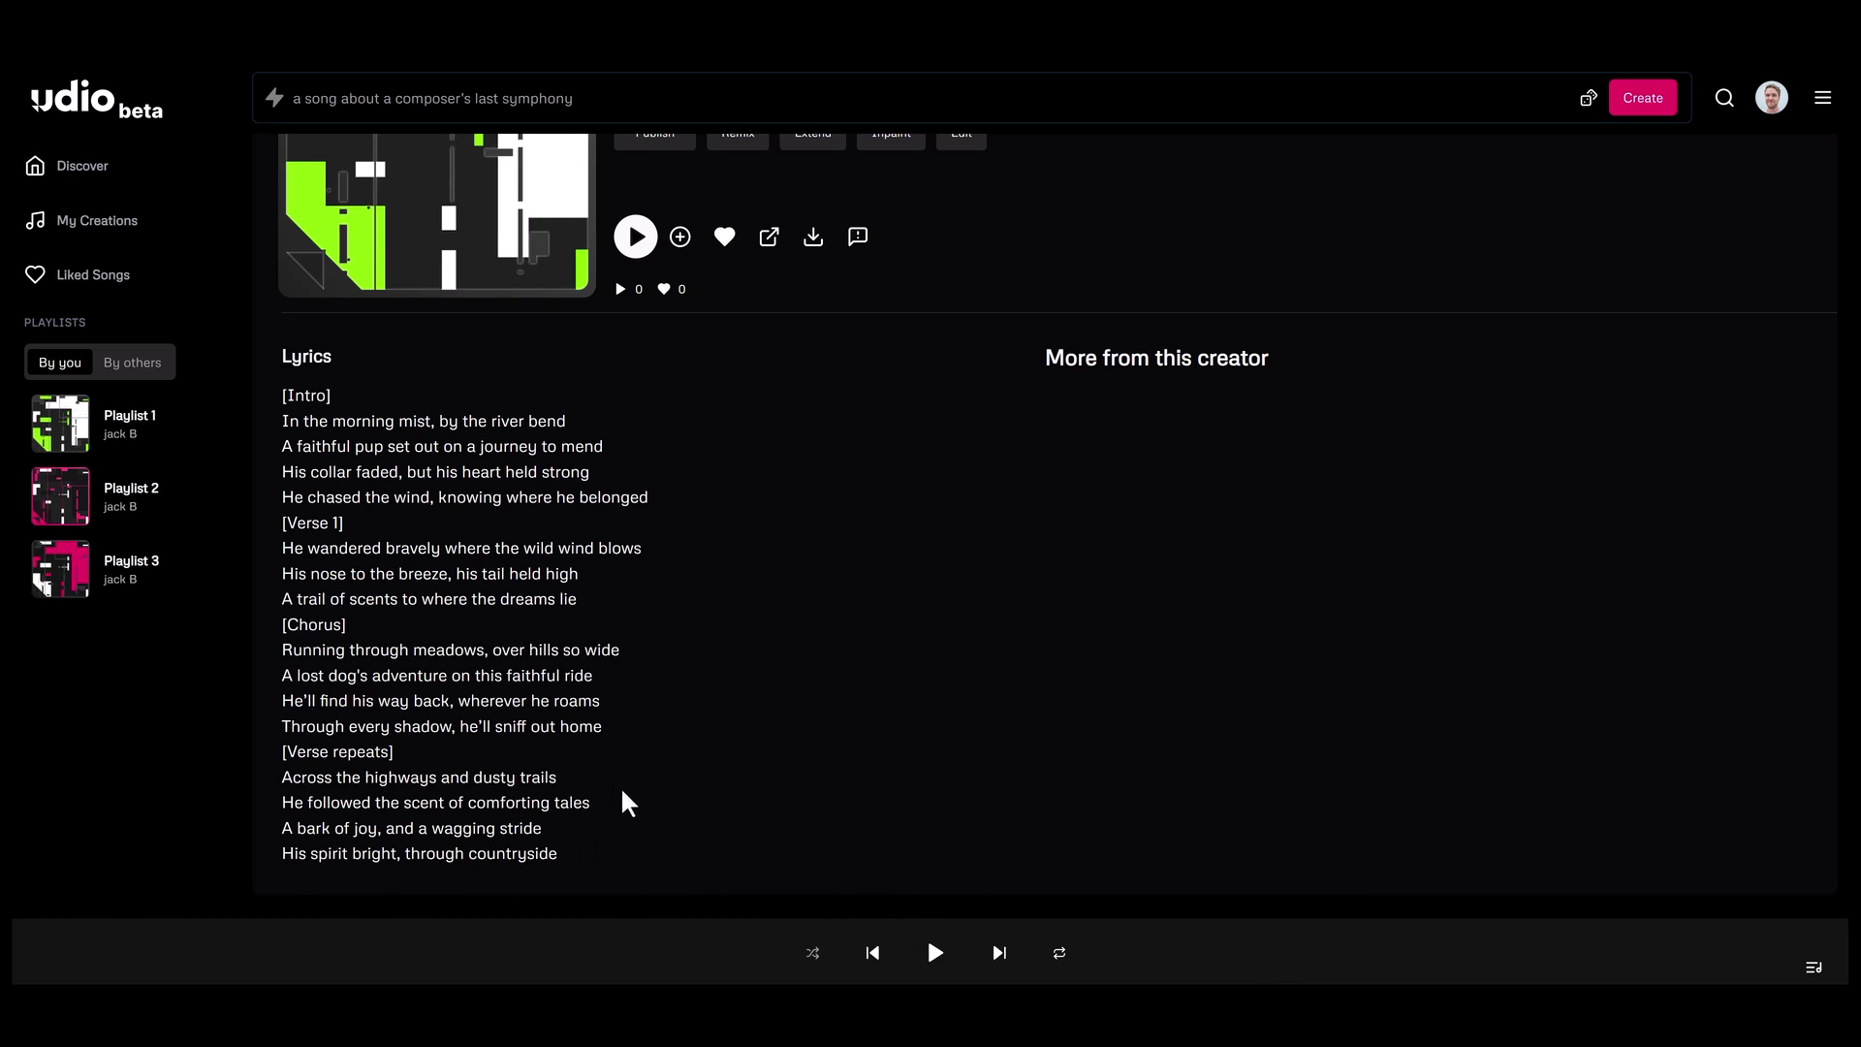
scroll(810, 771, "up", 1)
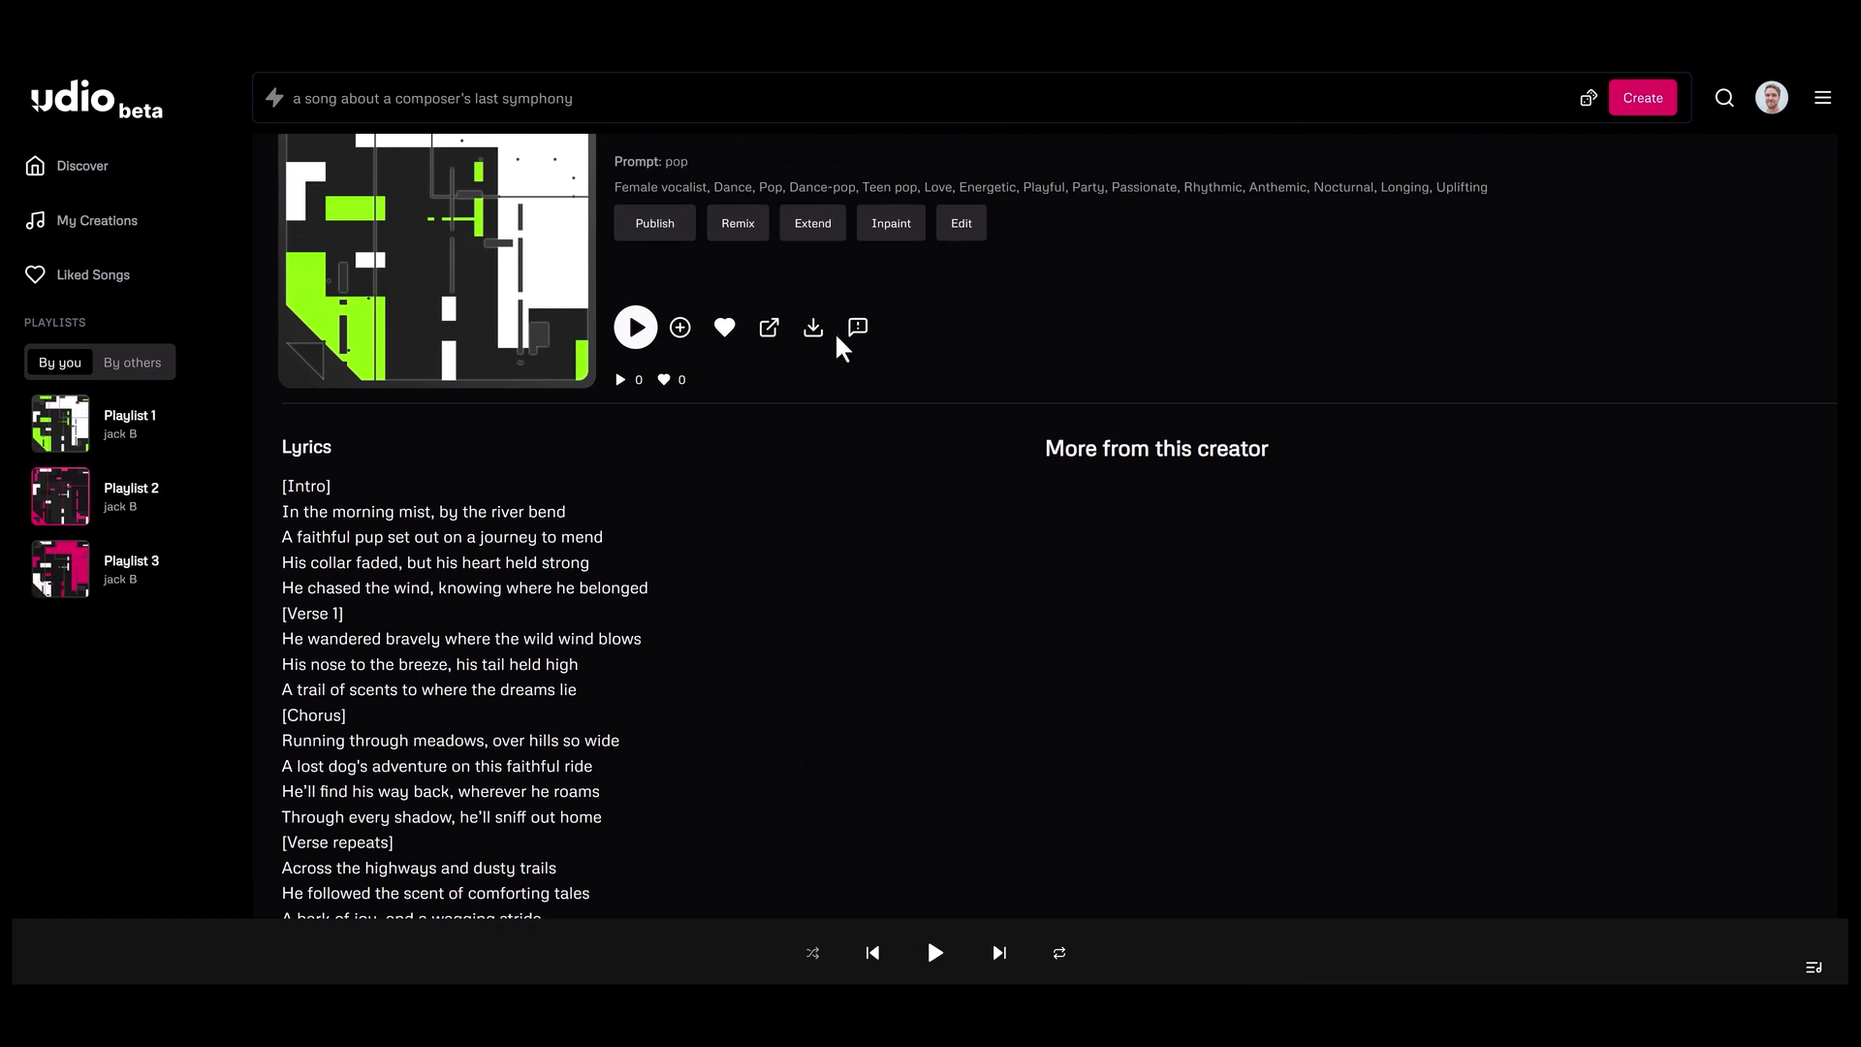
scroll(469, 827, "down", 1)
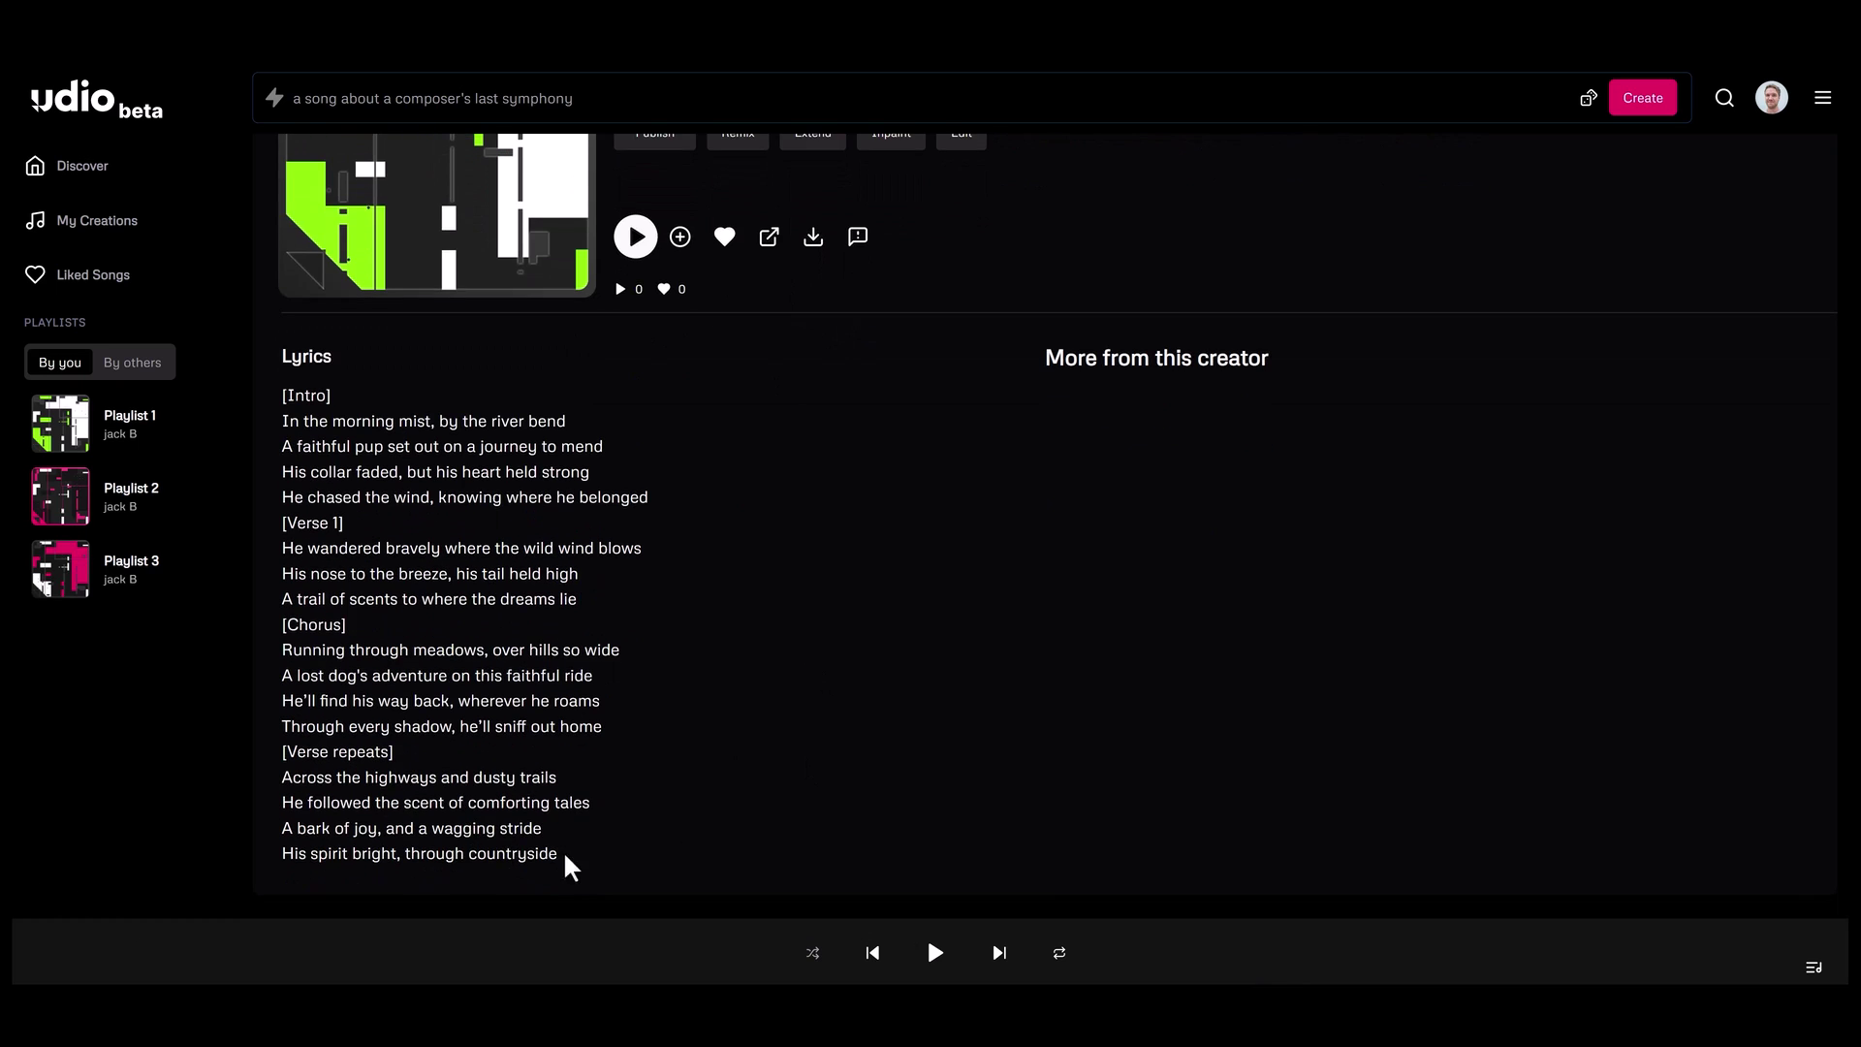
scroll(672, 622, "up", 2)
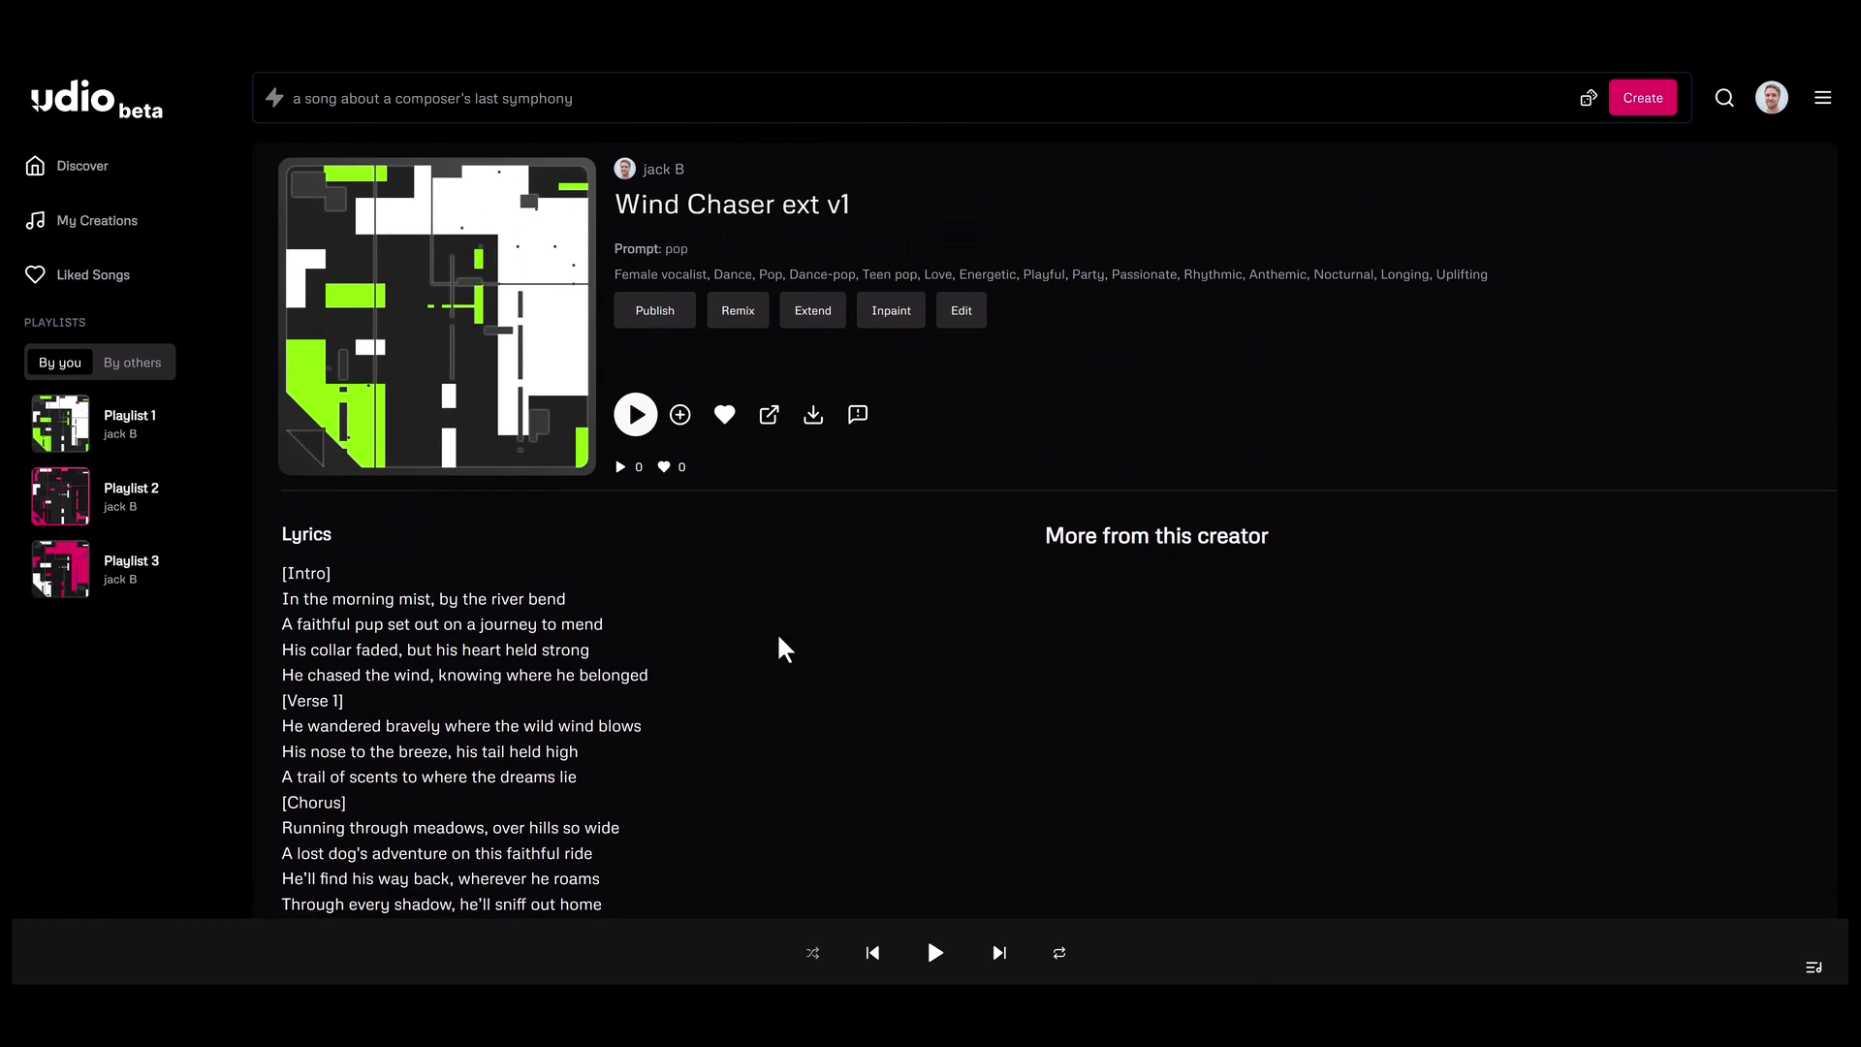
scroll(778, 638, "down", 2)
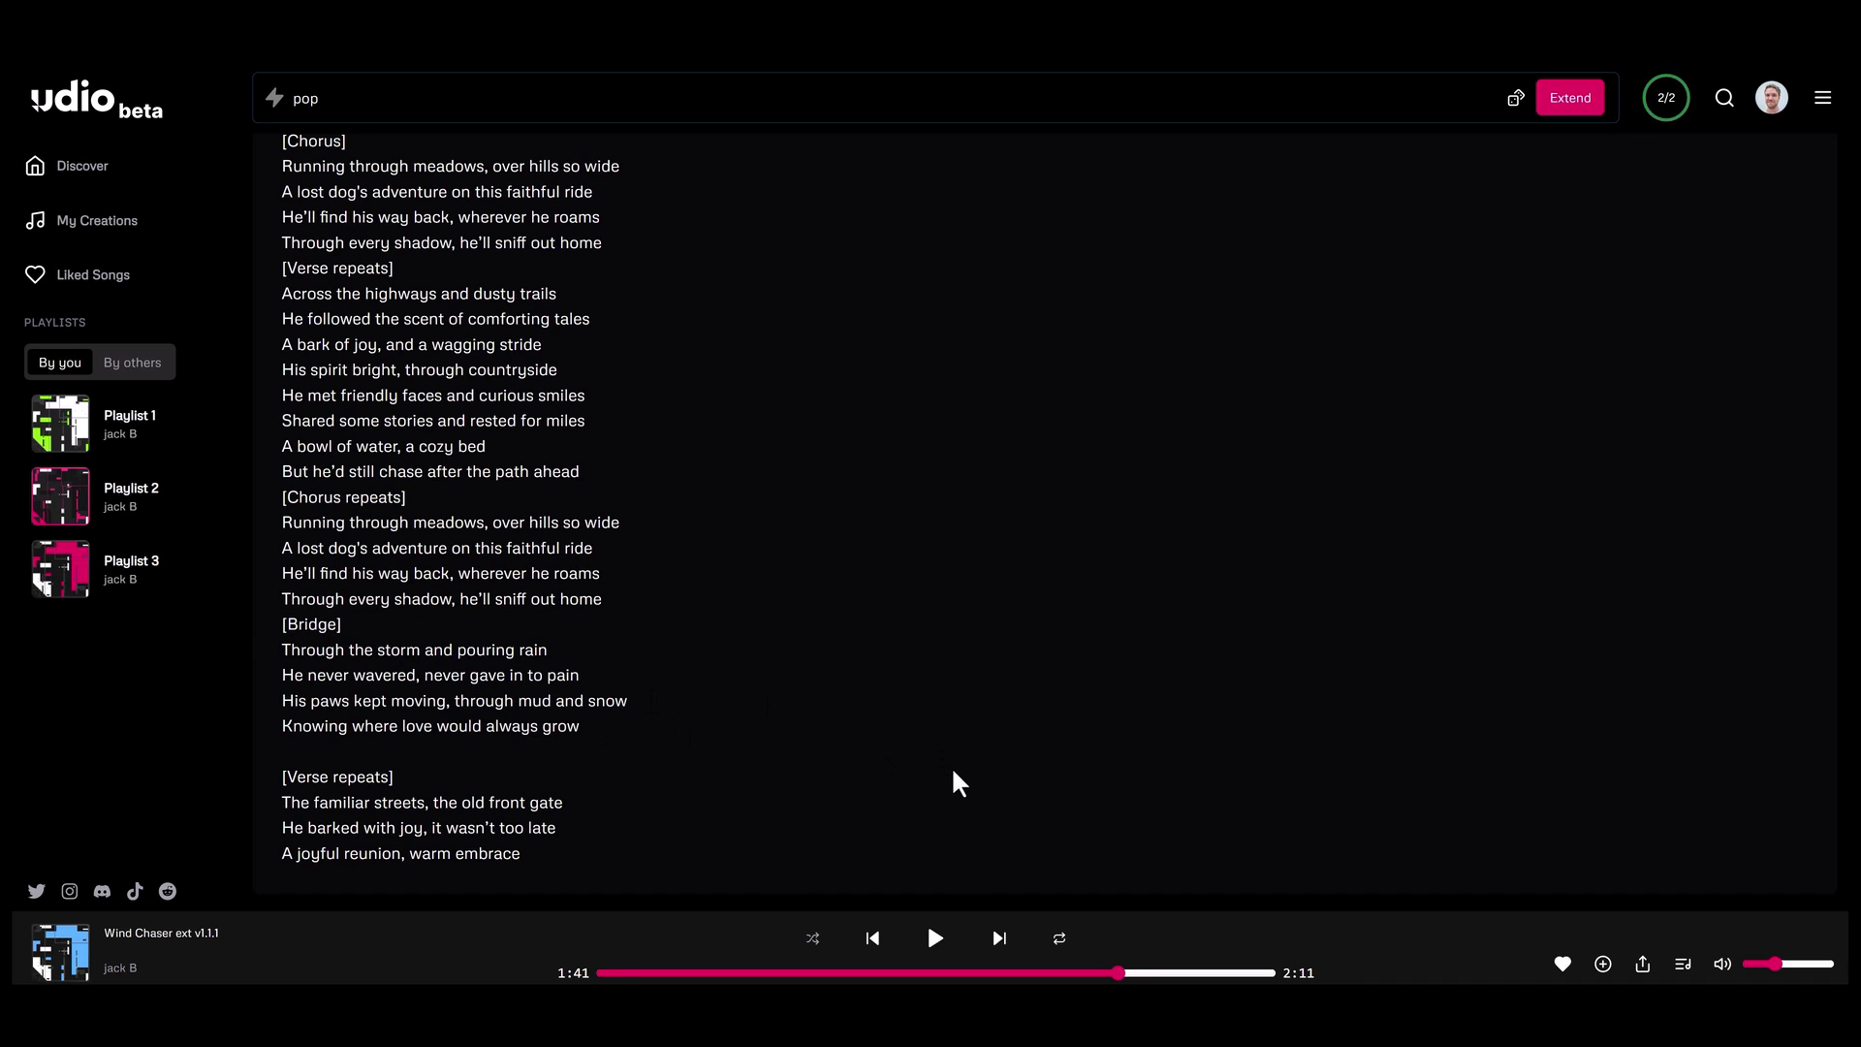
Play the last part of "Wind Chaser ext v1.1.1" against its final [Verse repeats] lyrics and pause it
left_click(1102, 972)
left_click(935, 938)
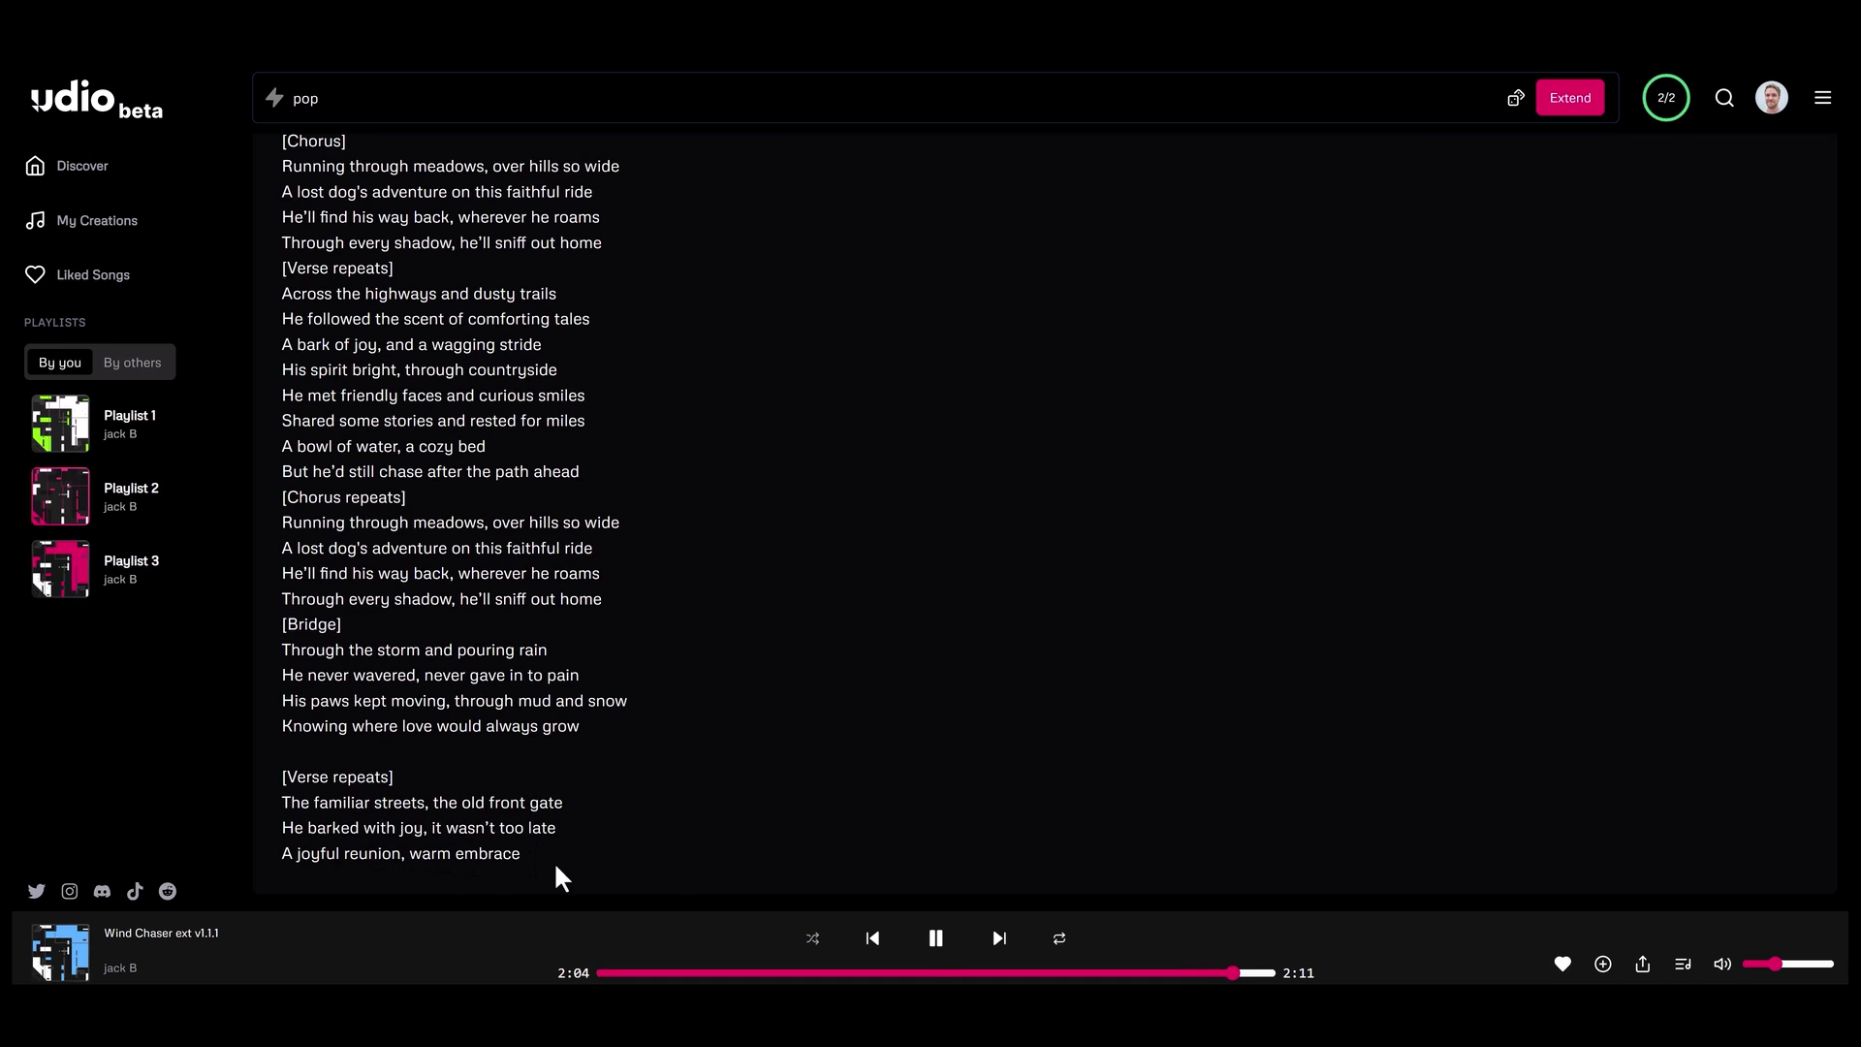
left_click(940, 938)
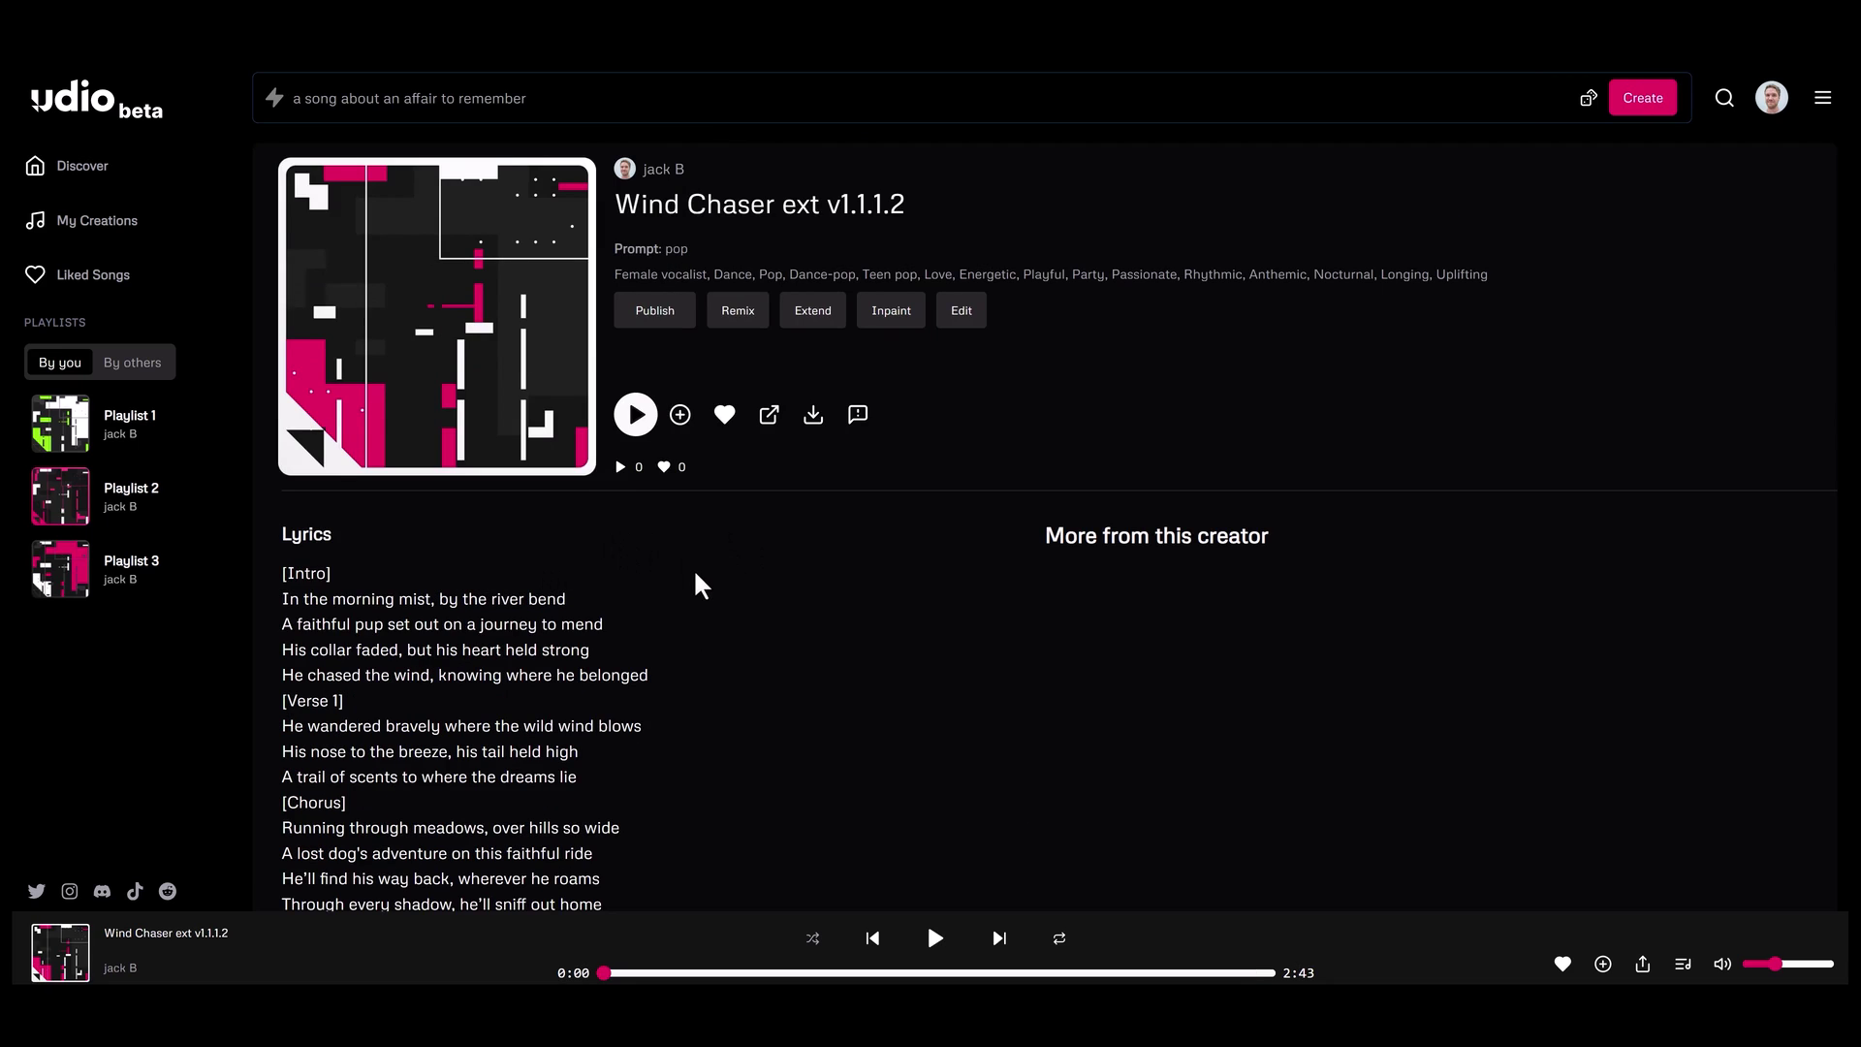
Review the full lyrics and section tags of "Wind Chaser ext v1.1.1.2", from the intro through the later sections
scroll(696, 575, "down", 9)
scroll(695, 575, "up", 5)
scroll(696, 575, "up", 2)
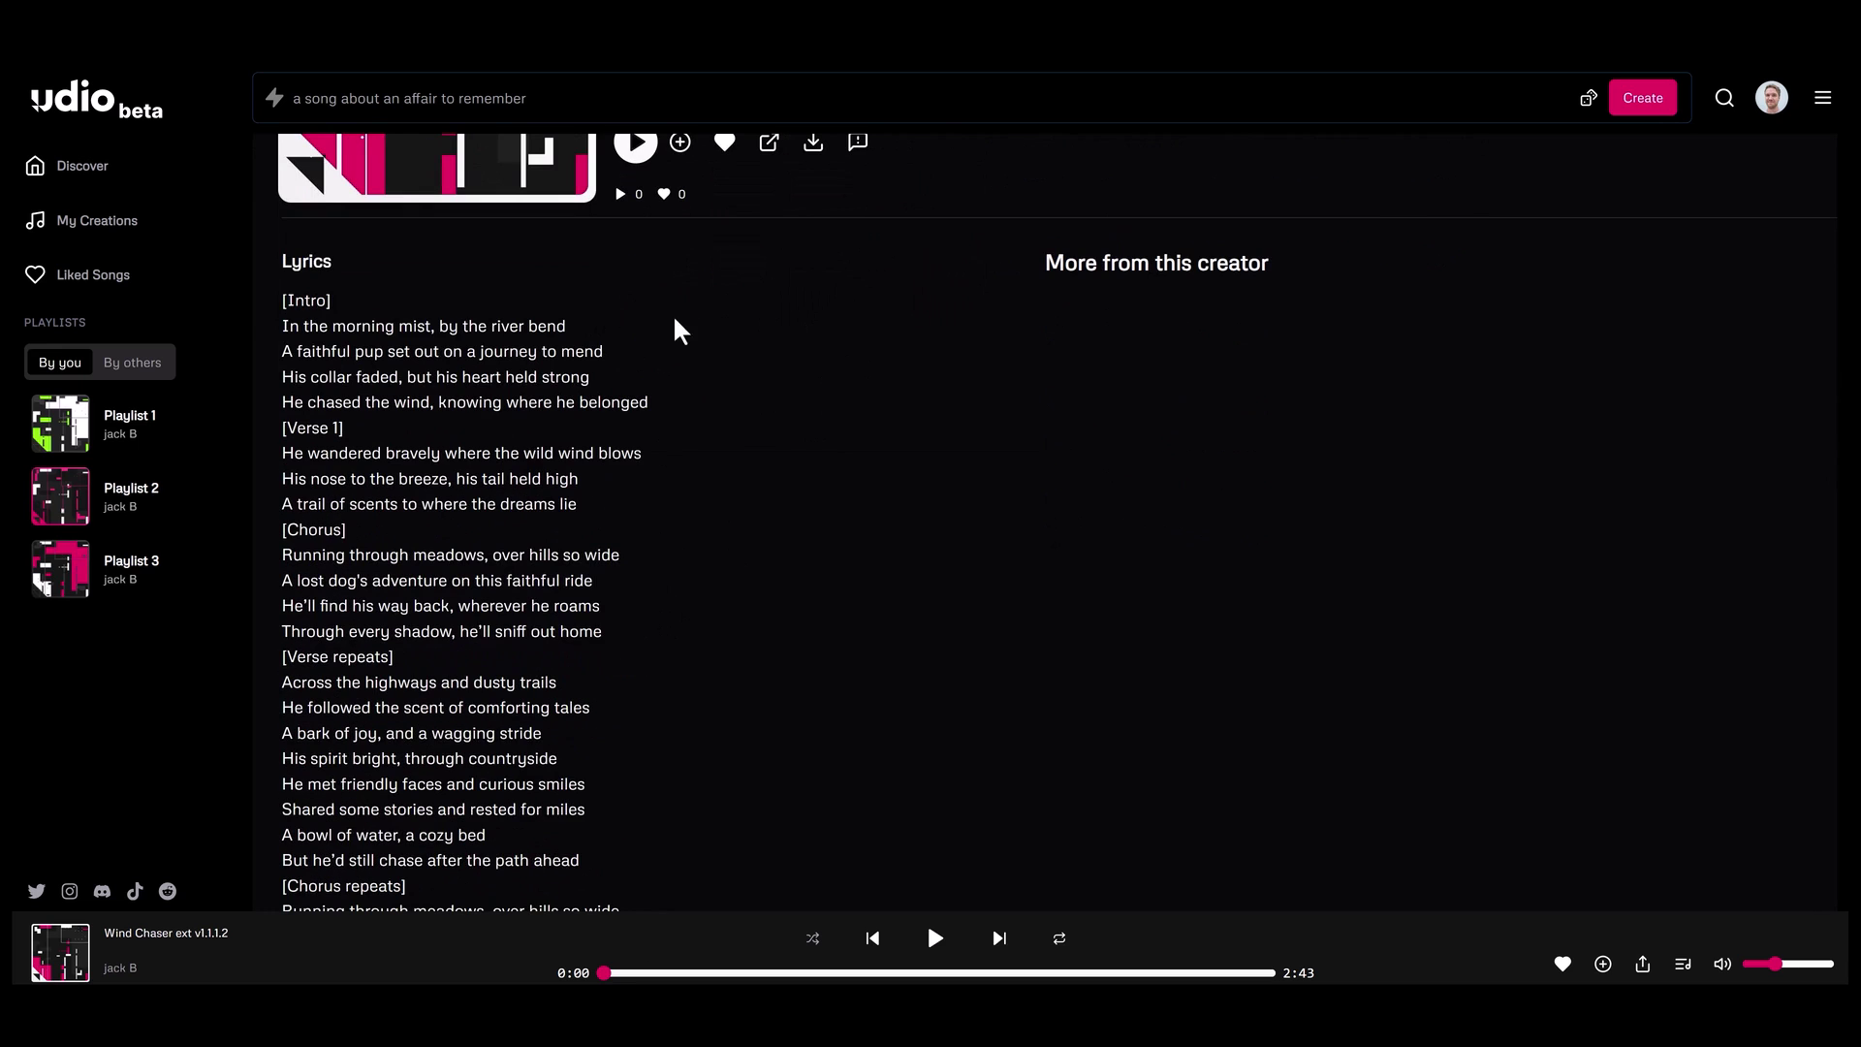
scroll(469, 325, "down", 1)
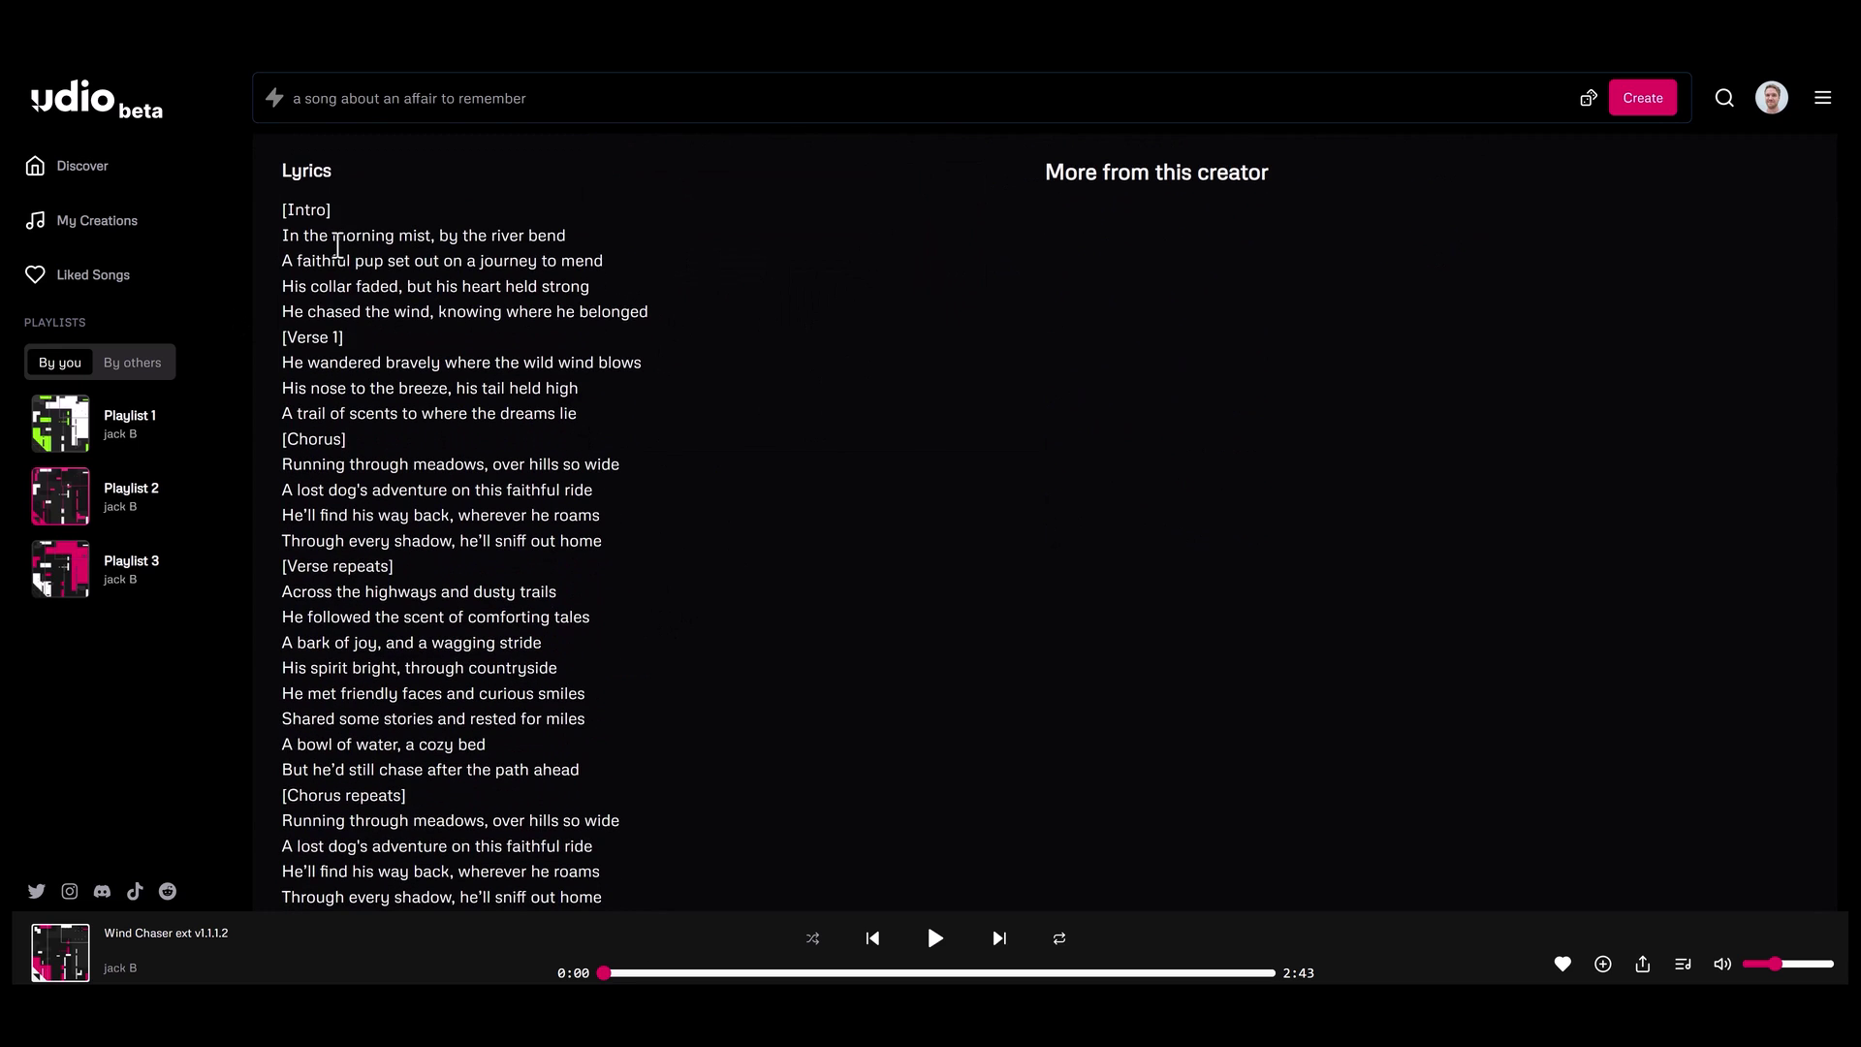
scroll(921, 496, "down", 2)
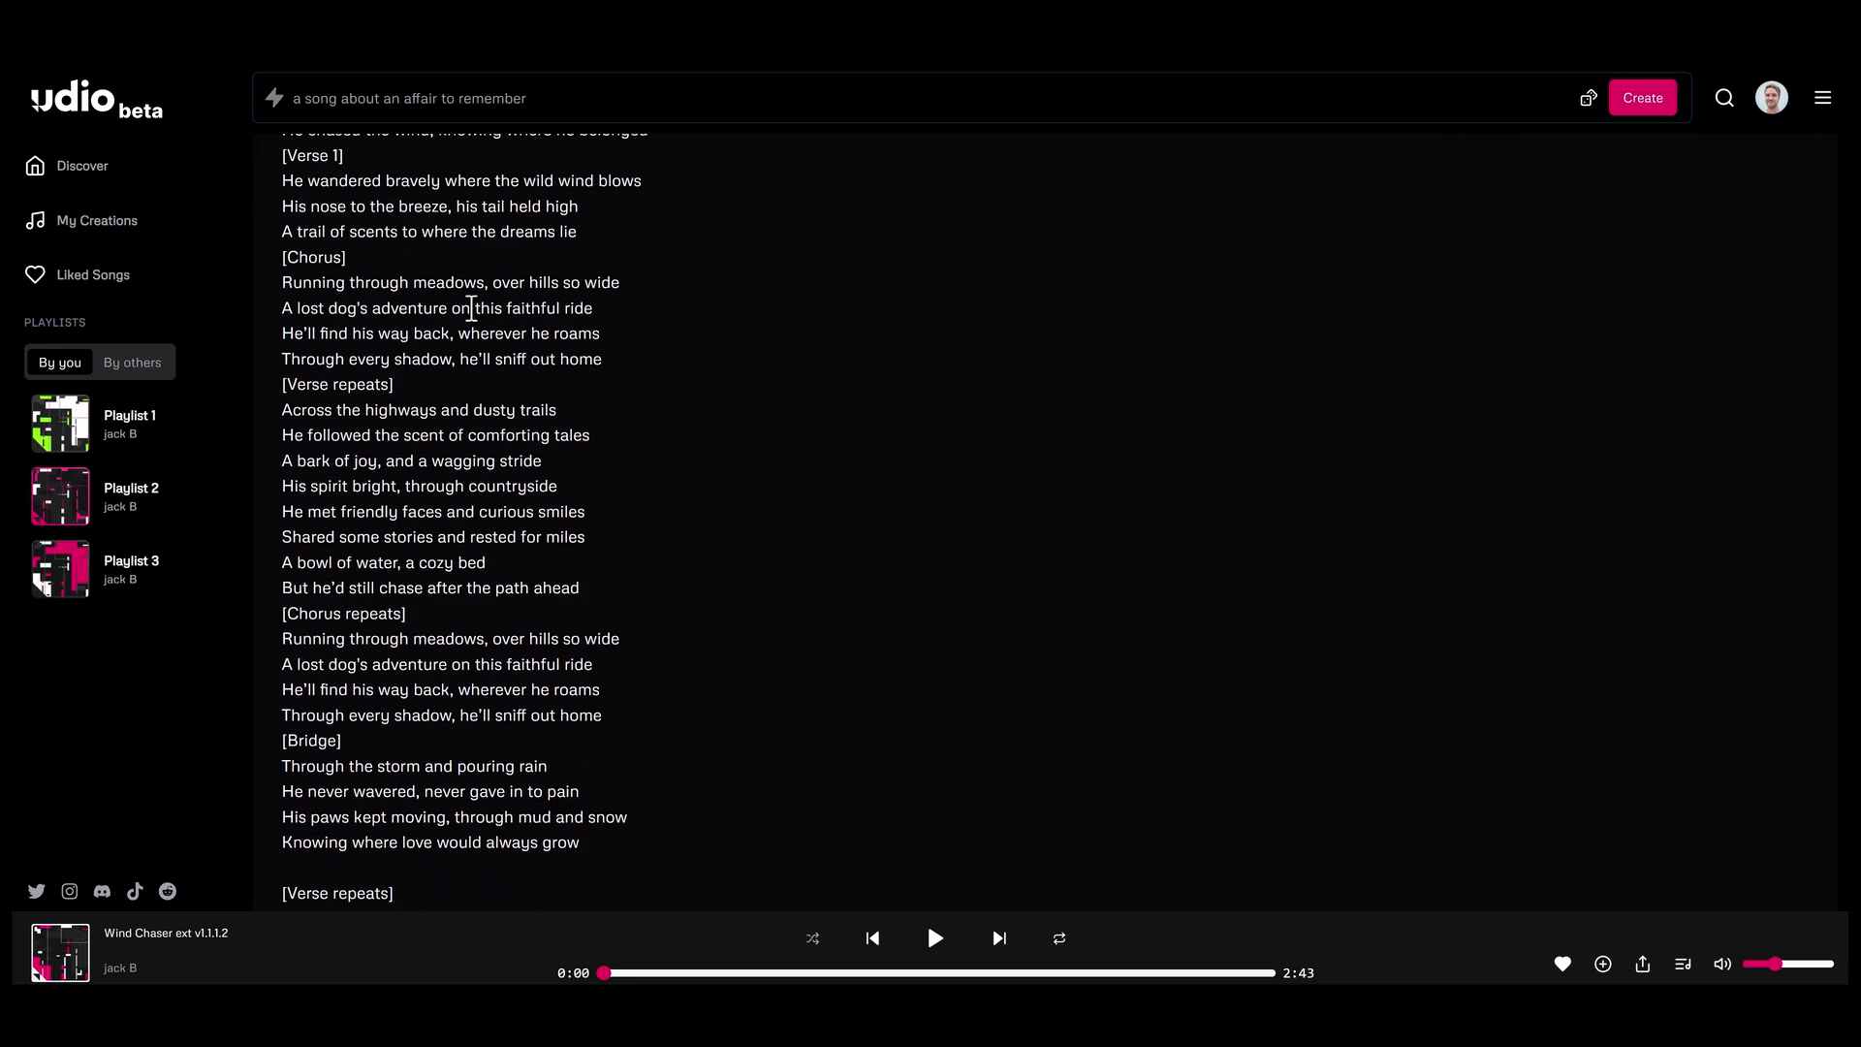
scroll(698, 685, "up", 6)
scroll(801, 636, "down", 2)
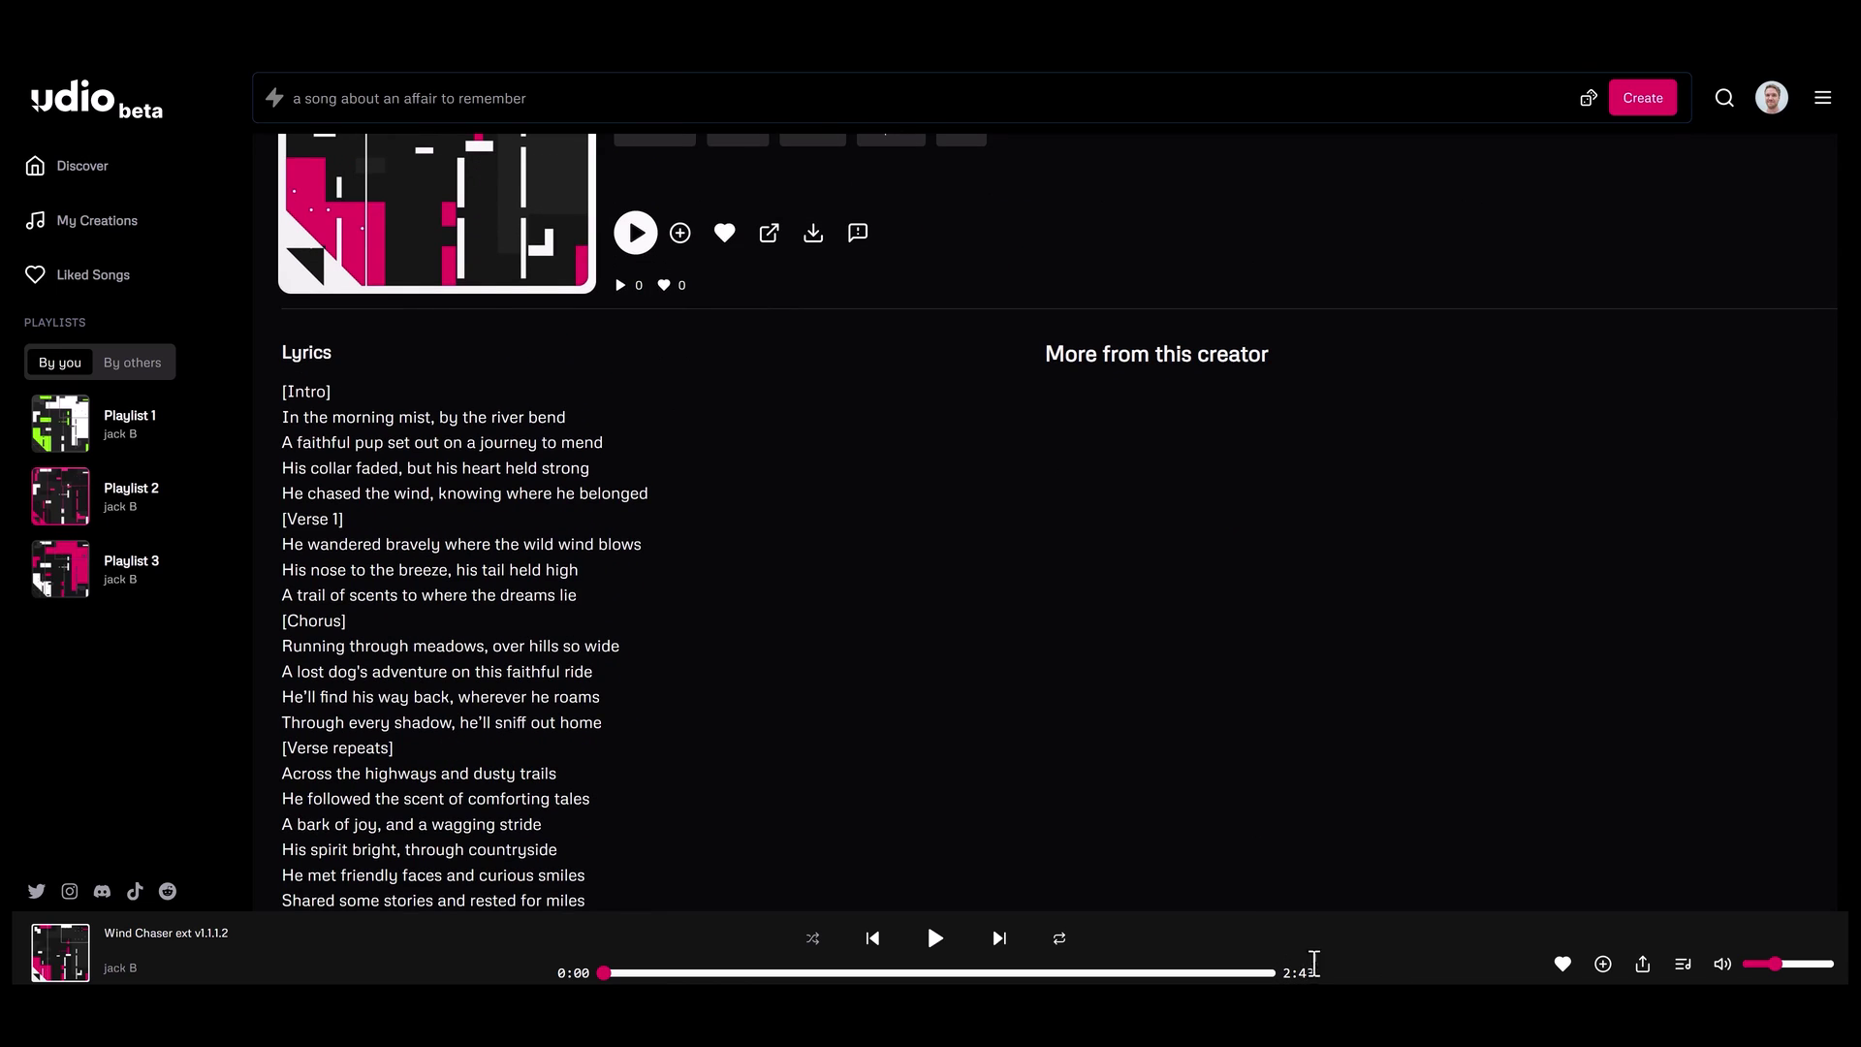
scroll(737, 645, "up", 1)
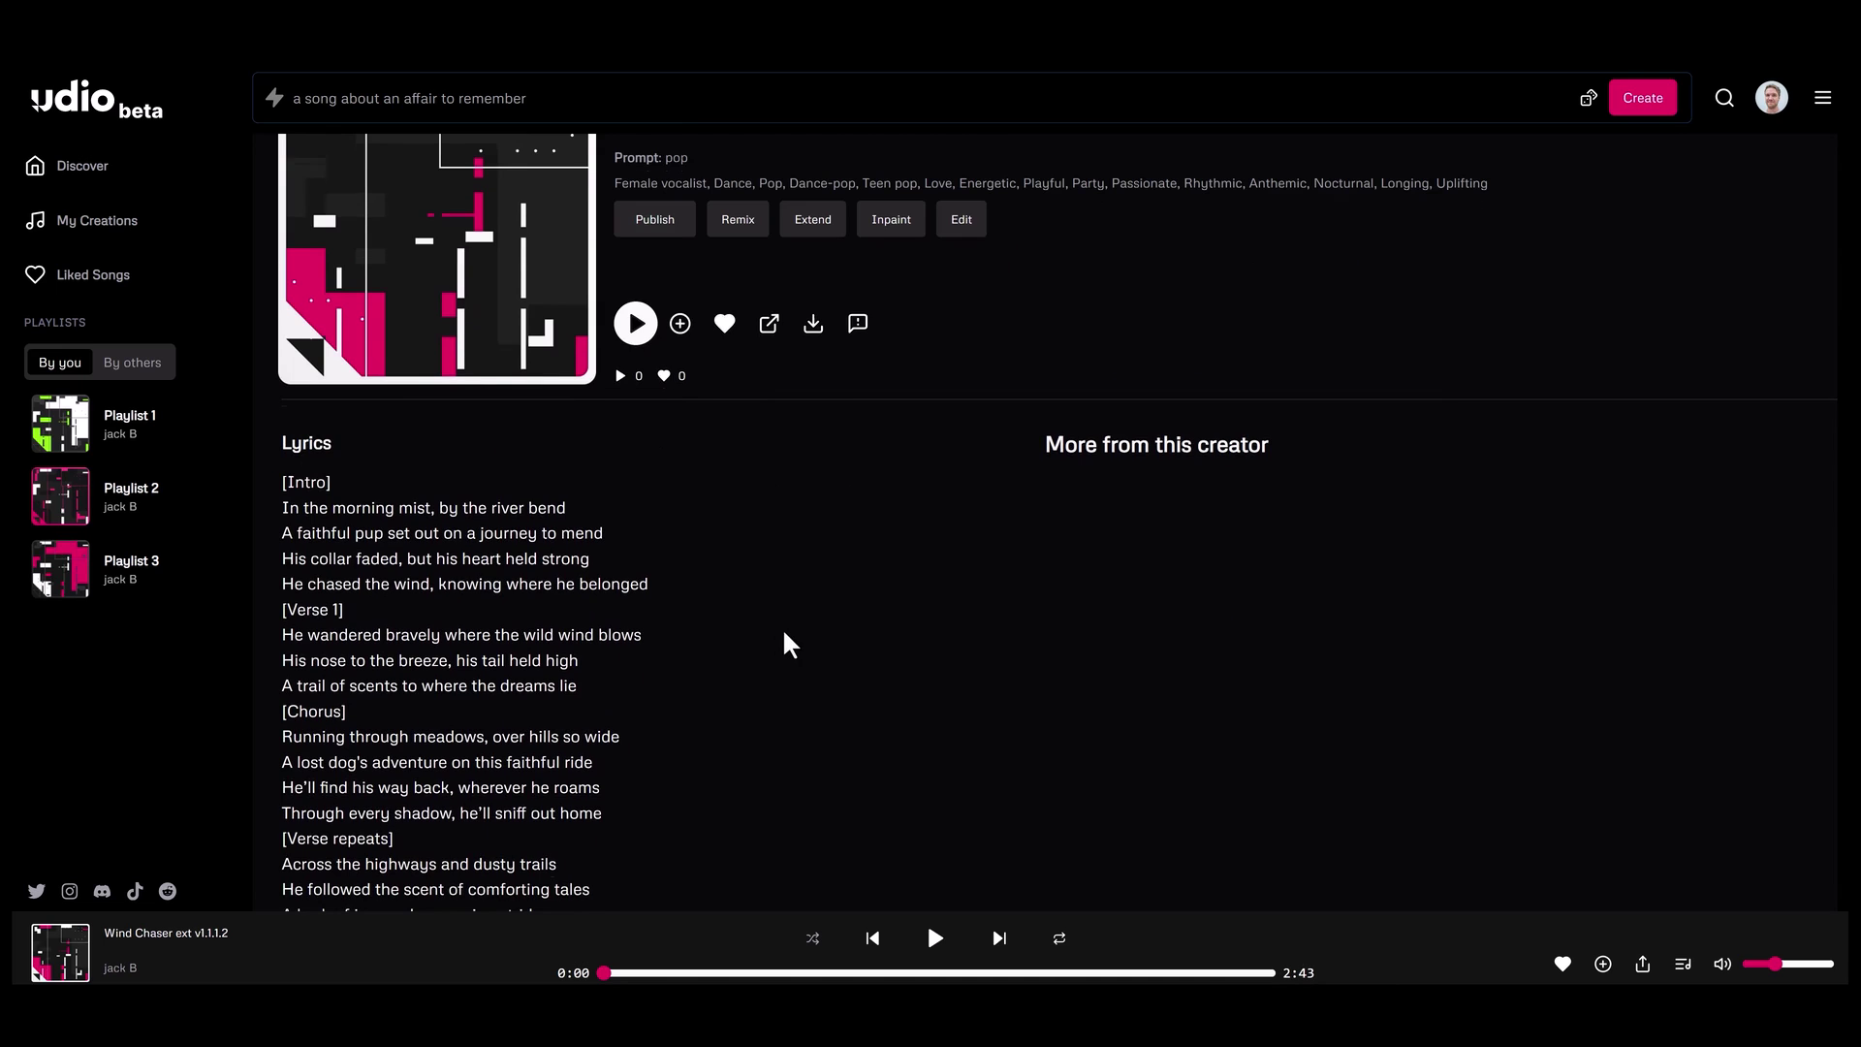
scroll(786, 644, "up", 2)
scroll(776, 669, "down", 3)
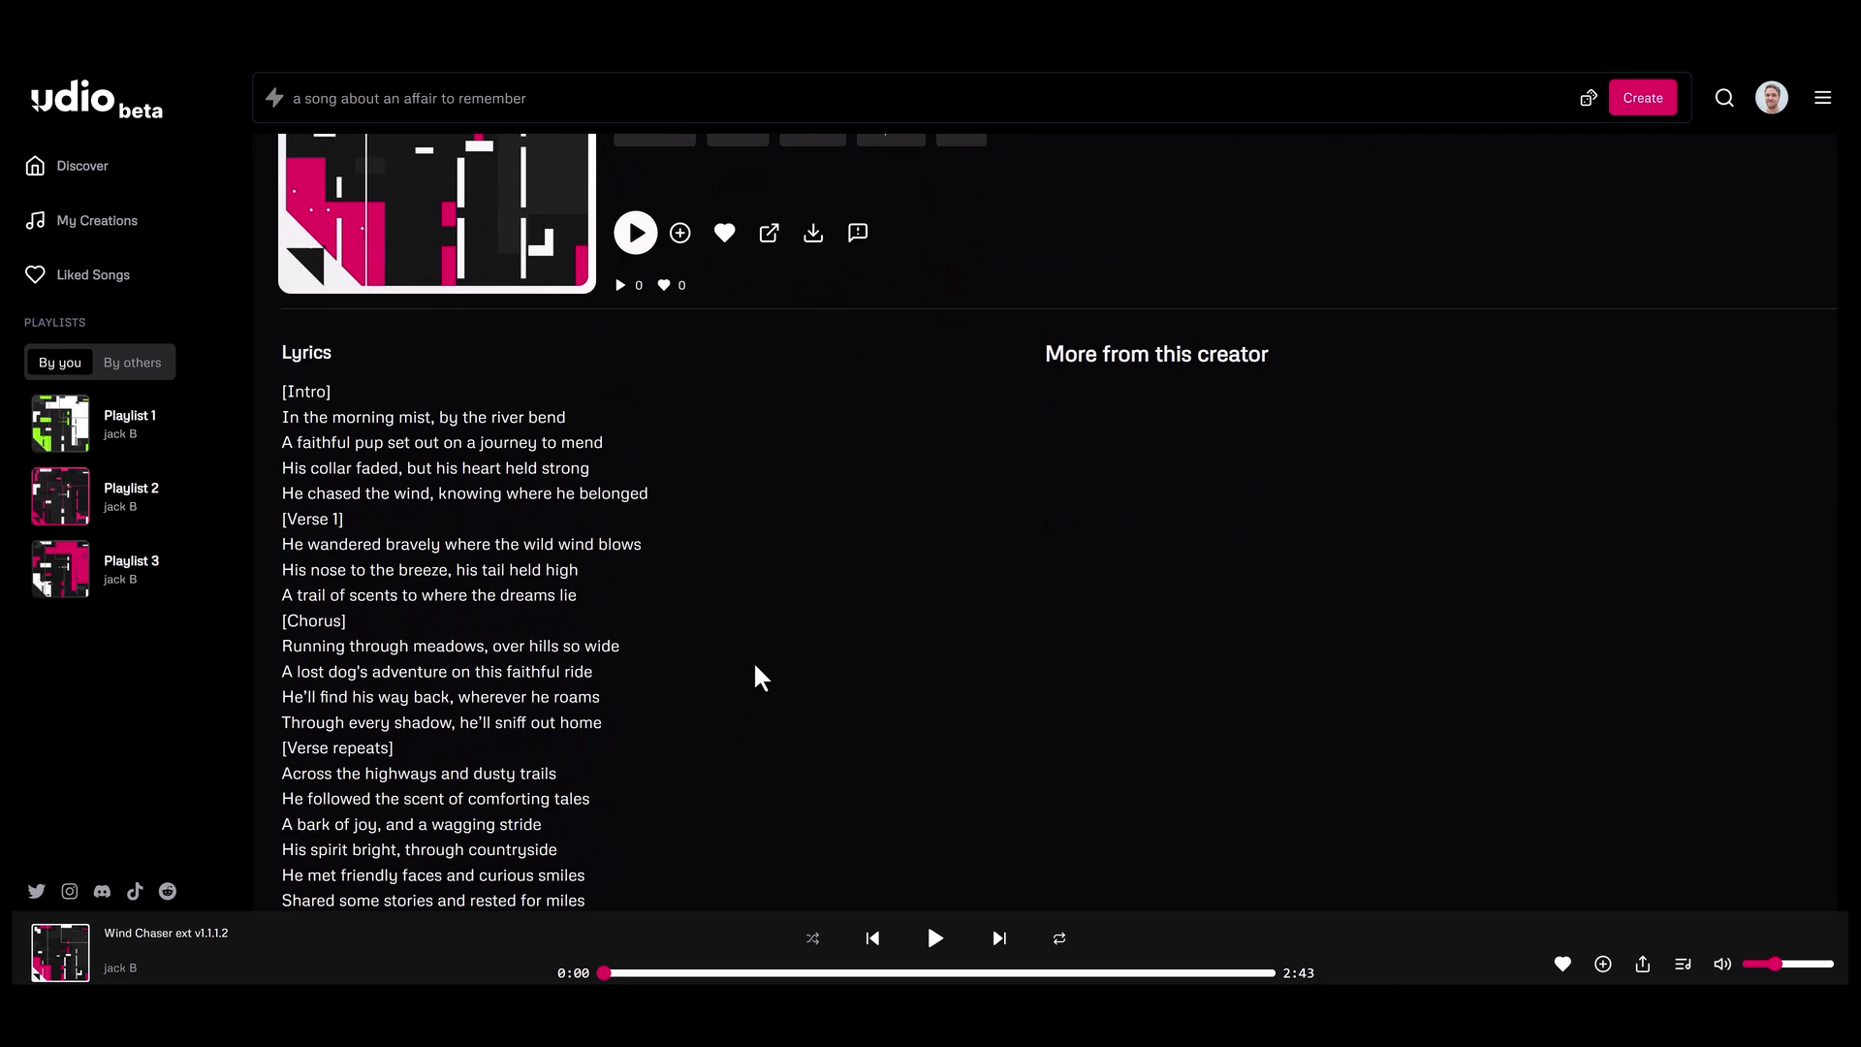
scroll(414, 672, "down", 1)
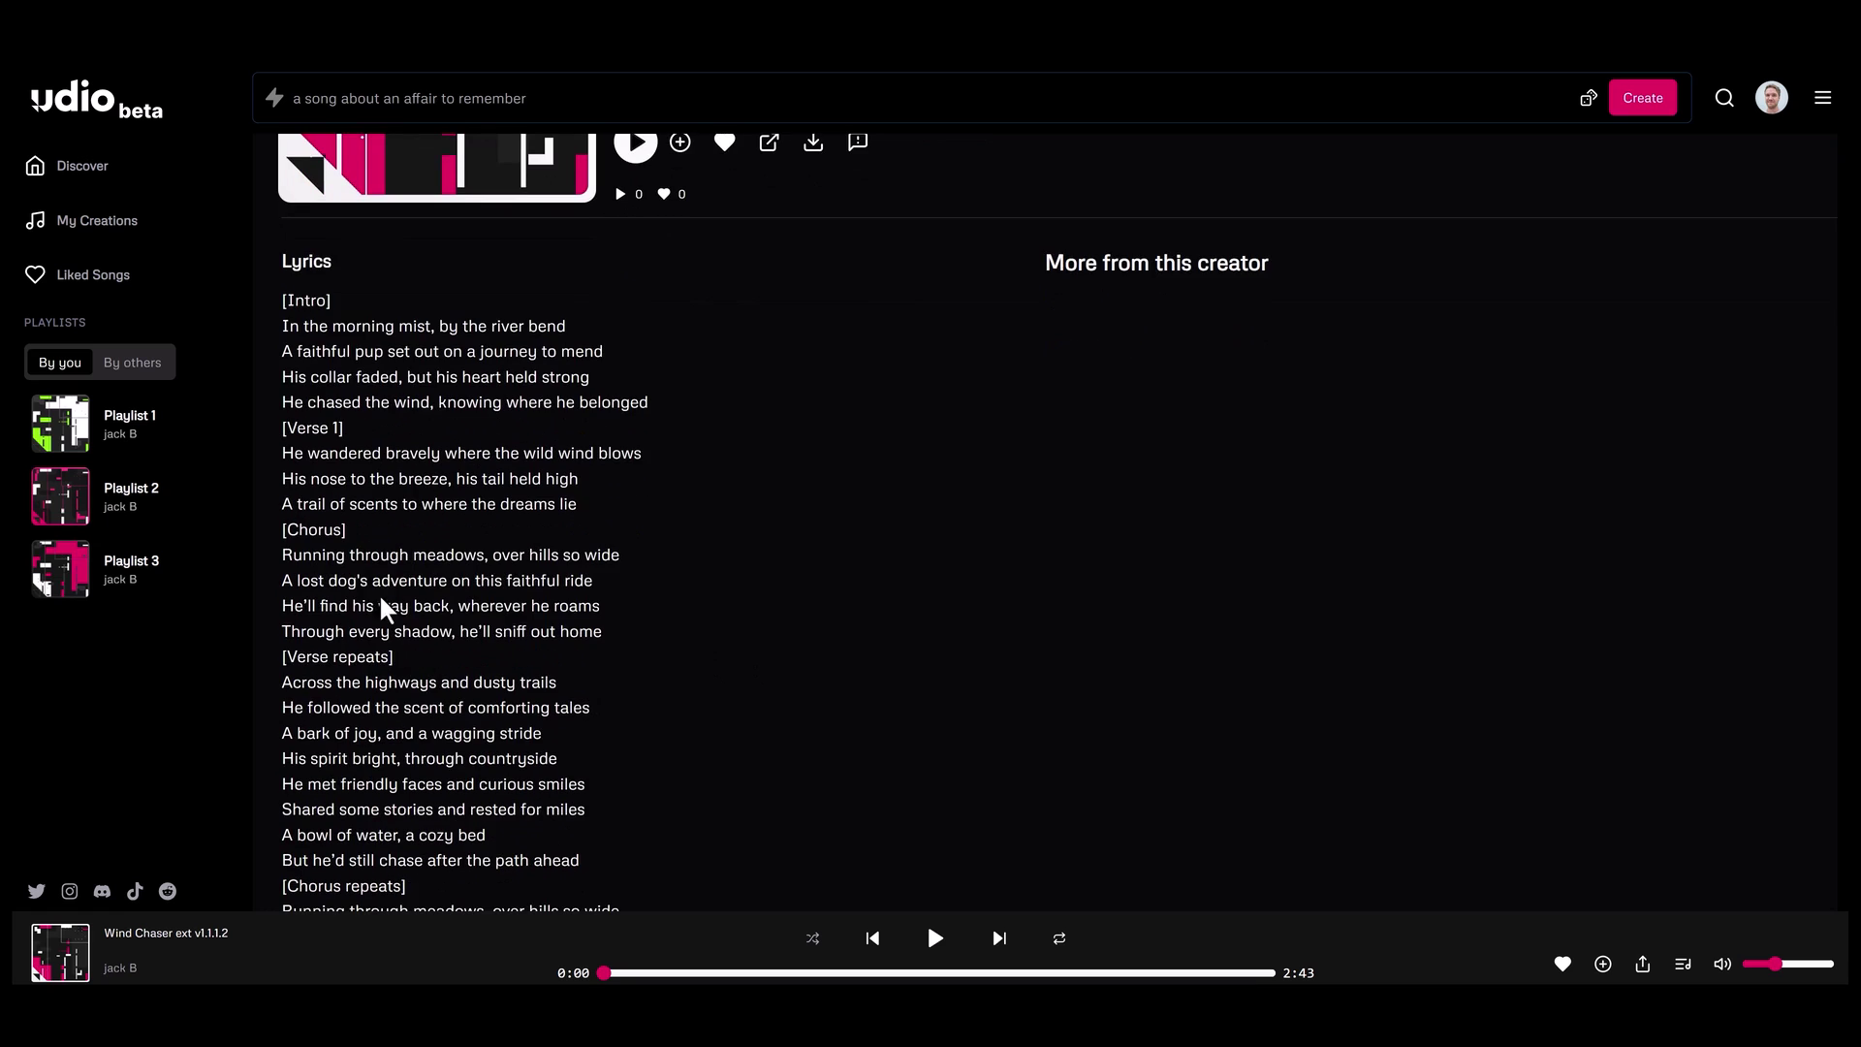
scroll(601, 677, "down", 1)
scroll(535, 712, "down", 1)
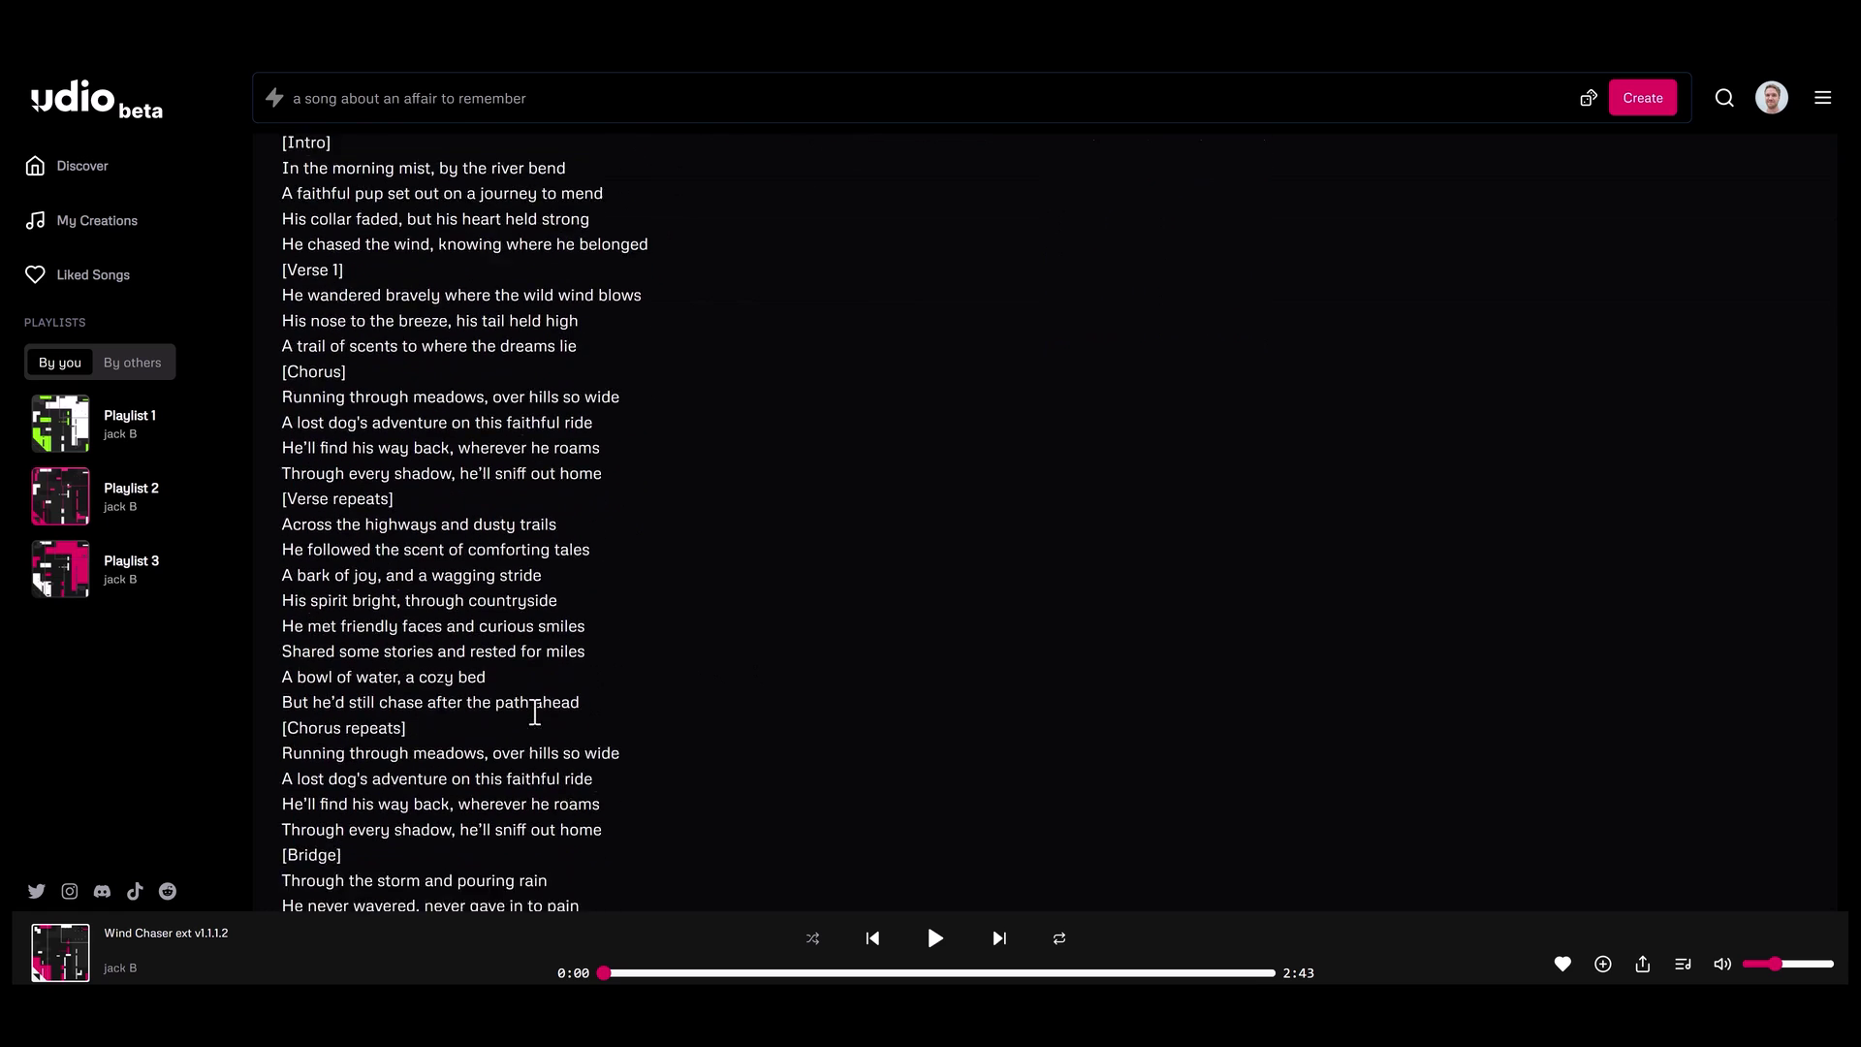
scroll(535, 712, "down", 1)
scroll(703, 724, "down", 1)
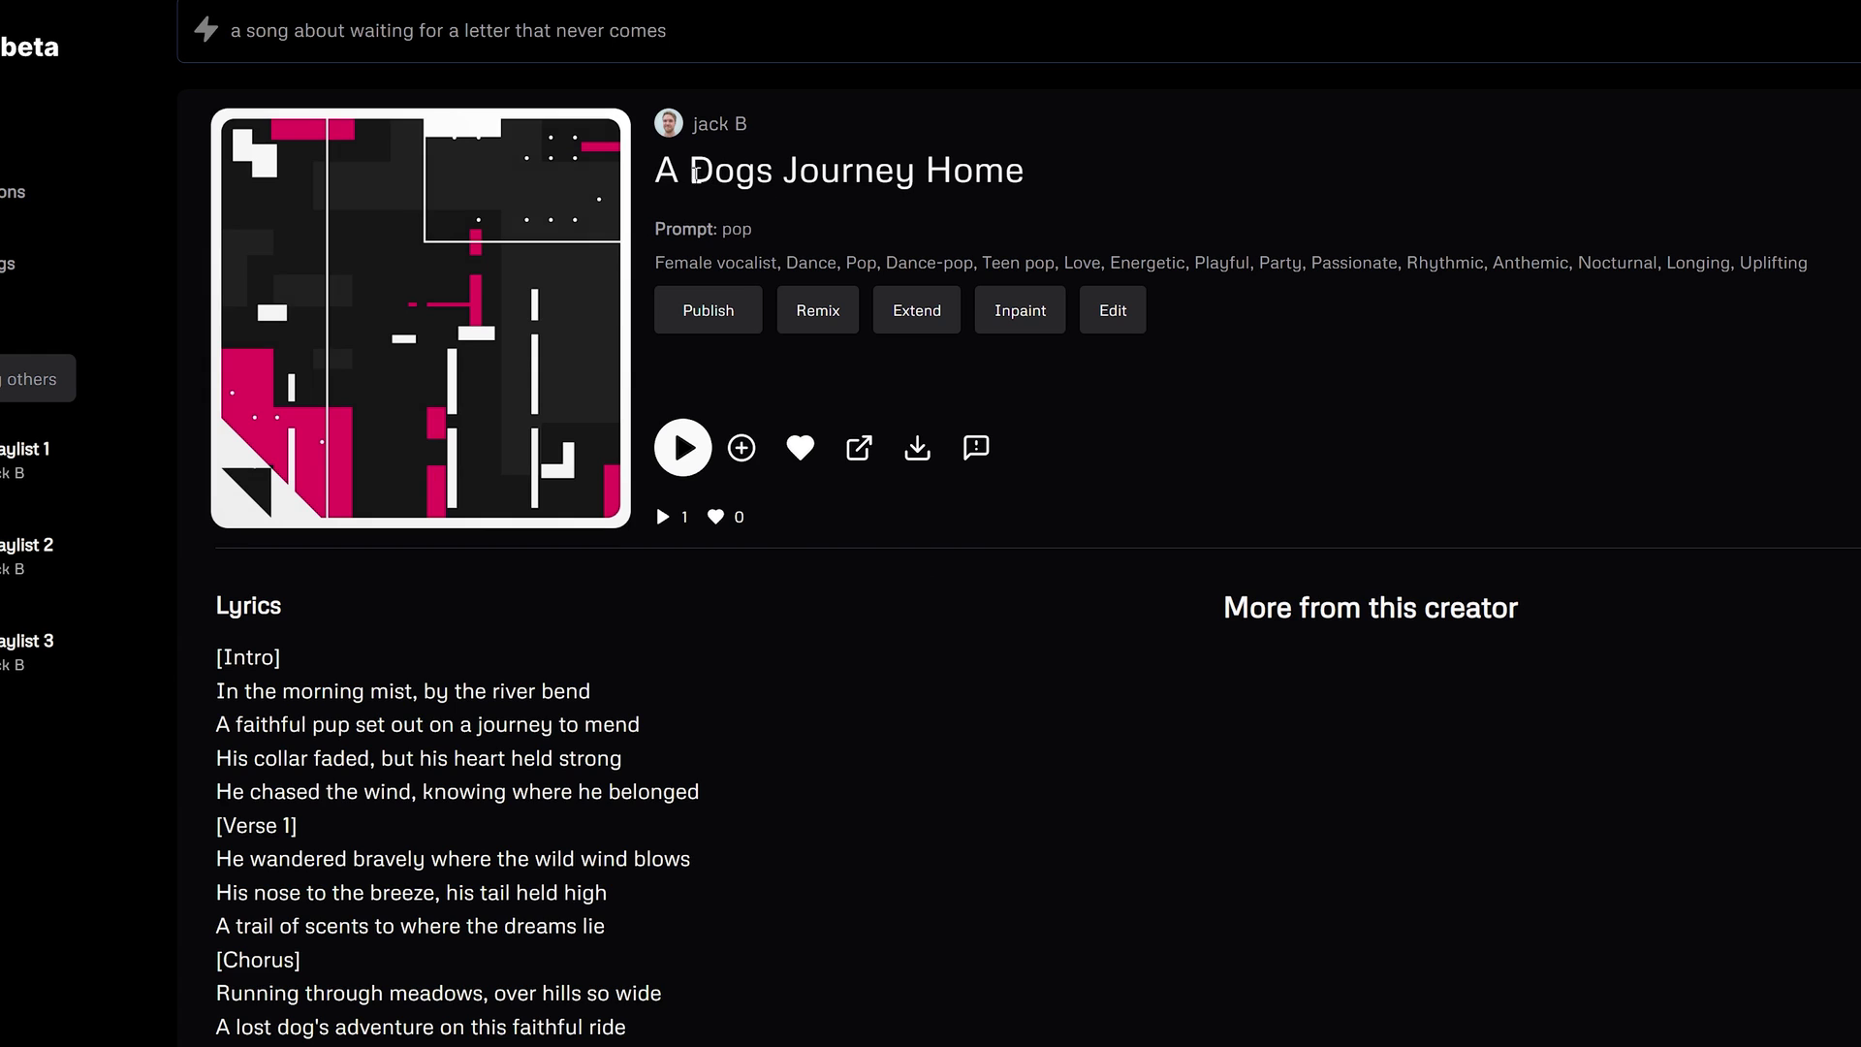
Edit the track cover of "A Dogs Journey Home" and generate artwork from the prompt "a lost dog's adventure home"
left_click(1123, 325)
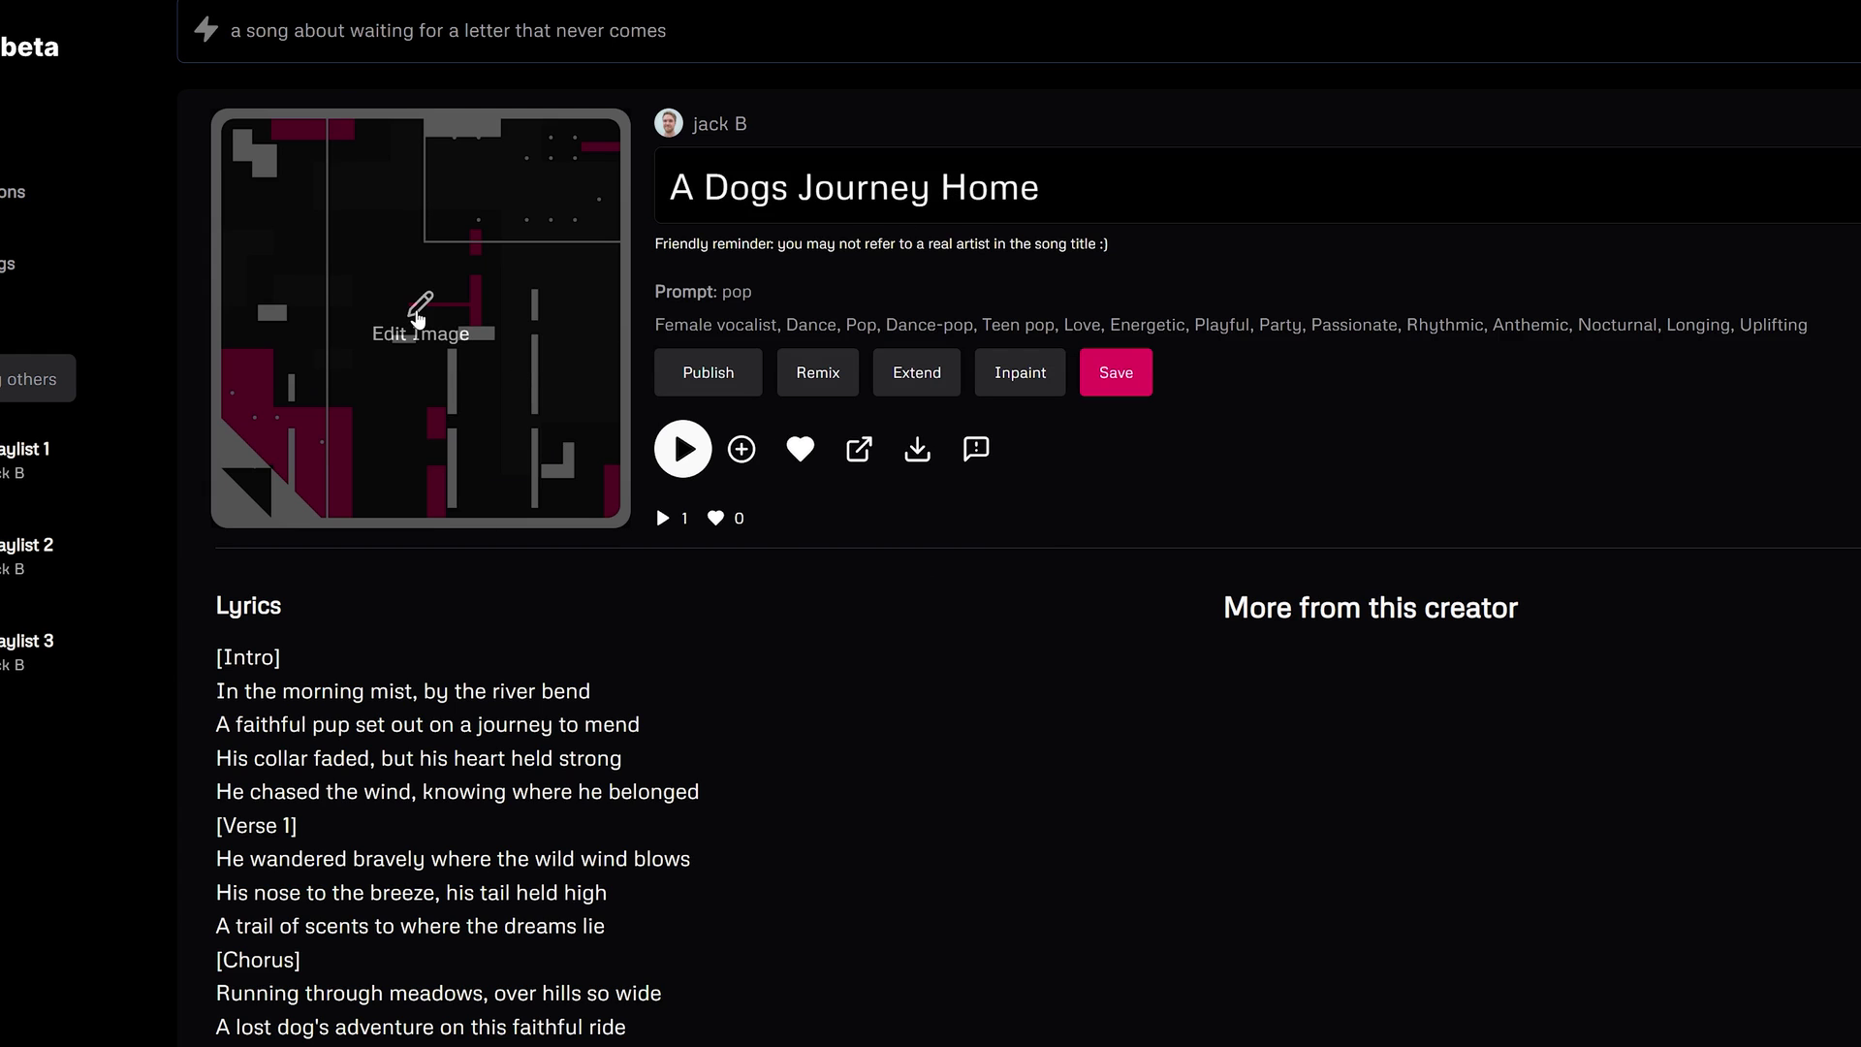
left_click(418, 317)
right_click(802, 651)
left_click(893, 209)
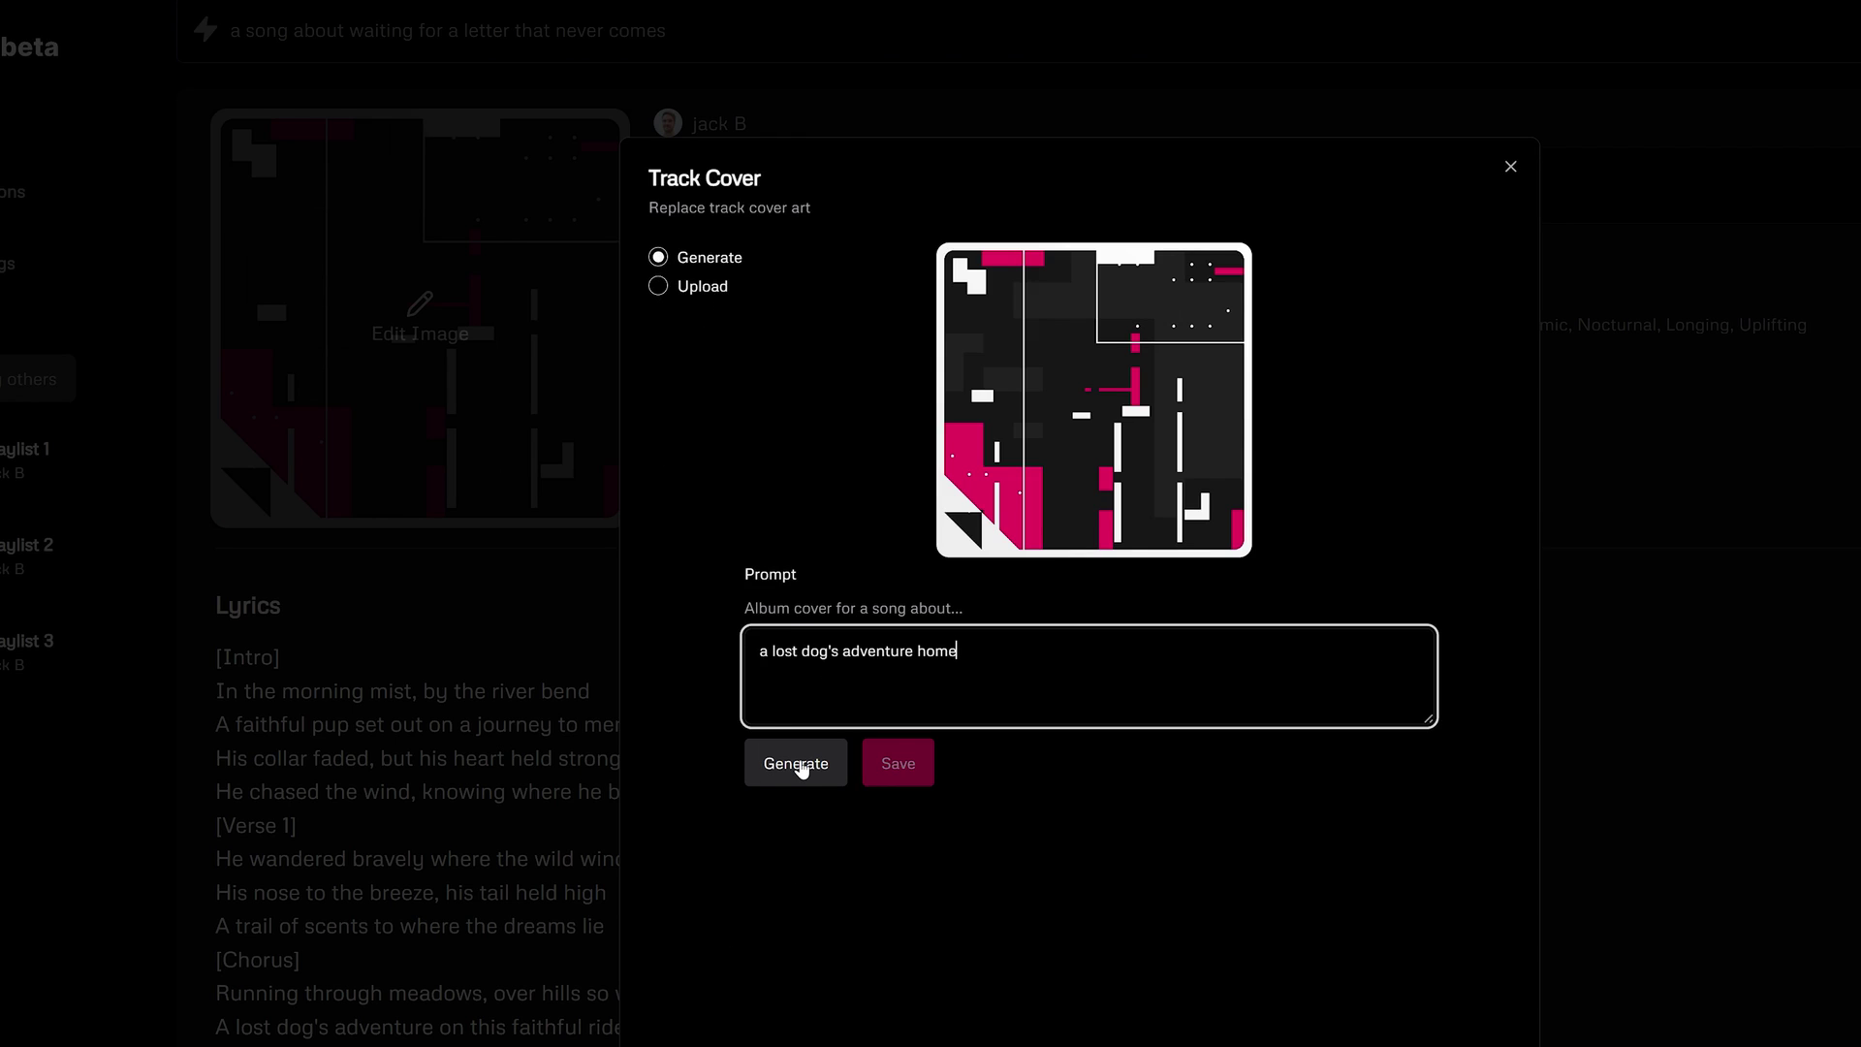
left_click(799, 766)
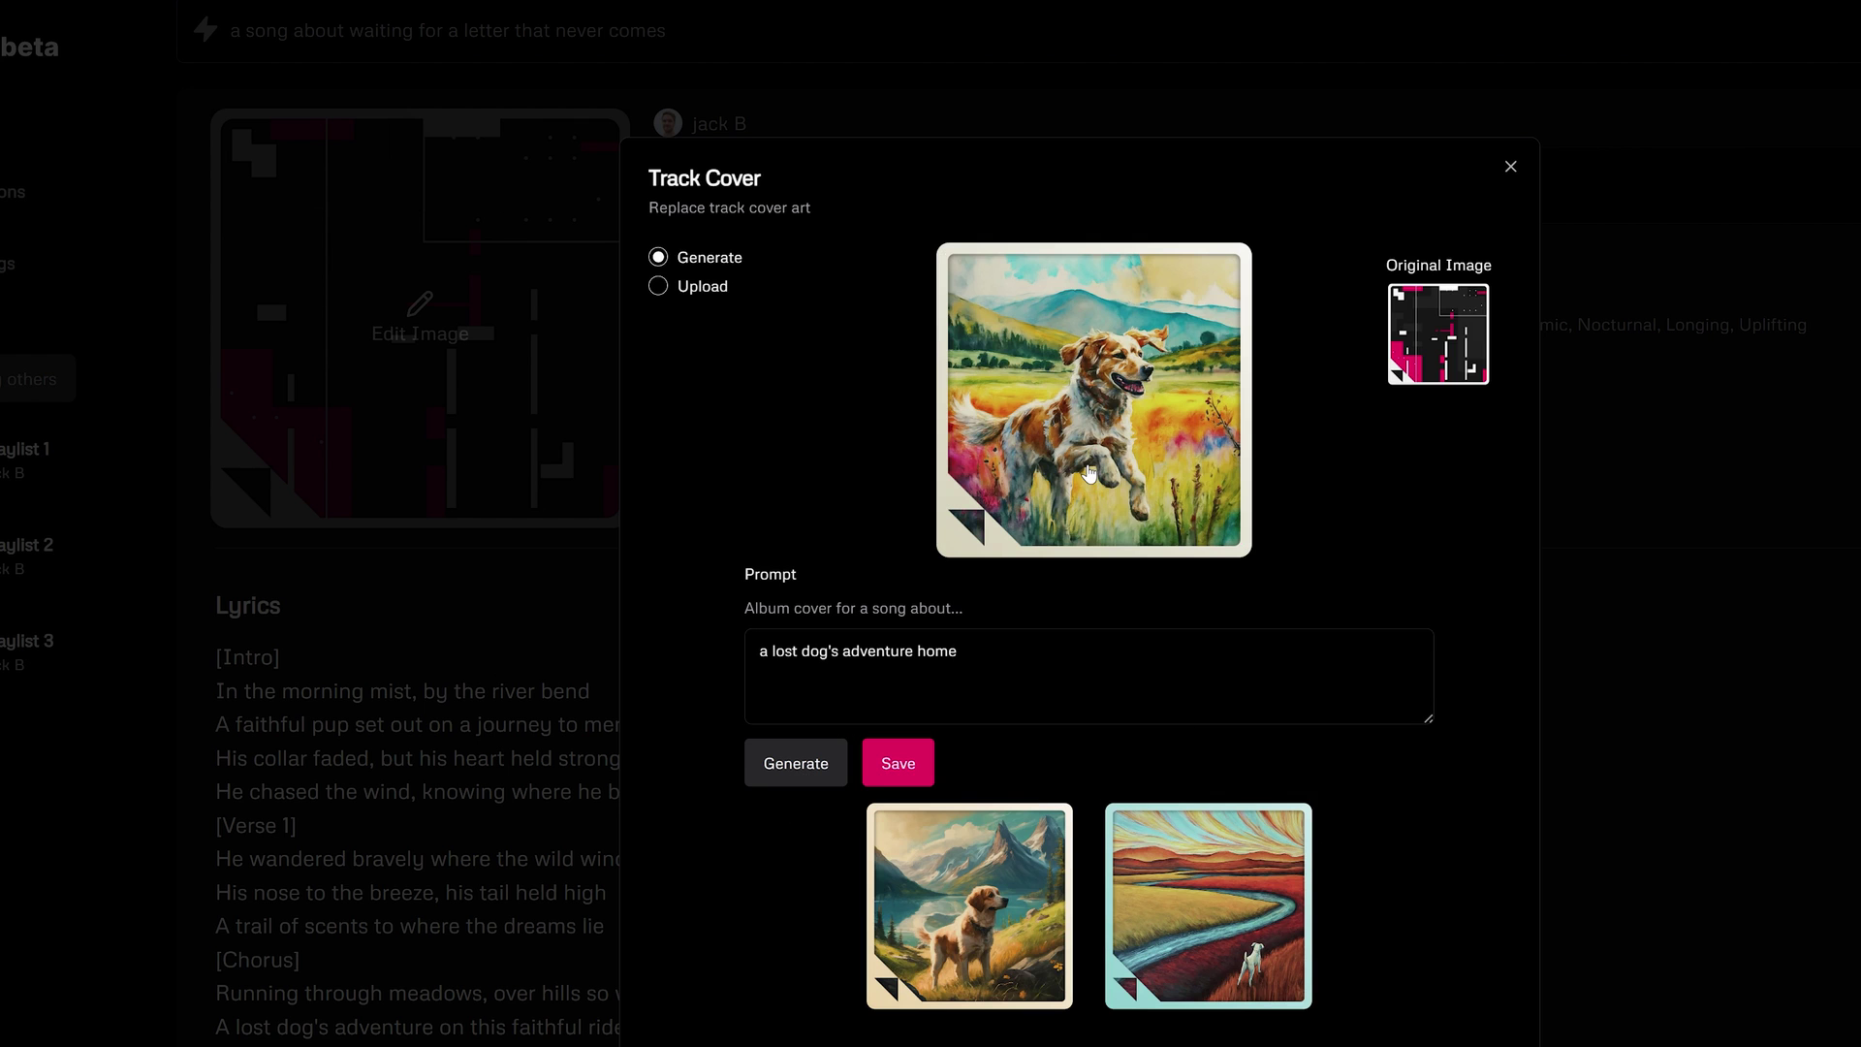
Compare the generated covers and save the one with the dog running through a flower meadow as the track cover
left_click(937, 891)
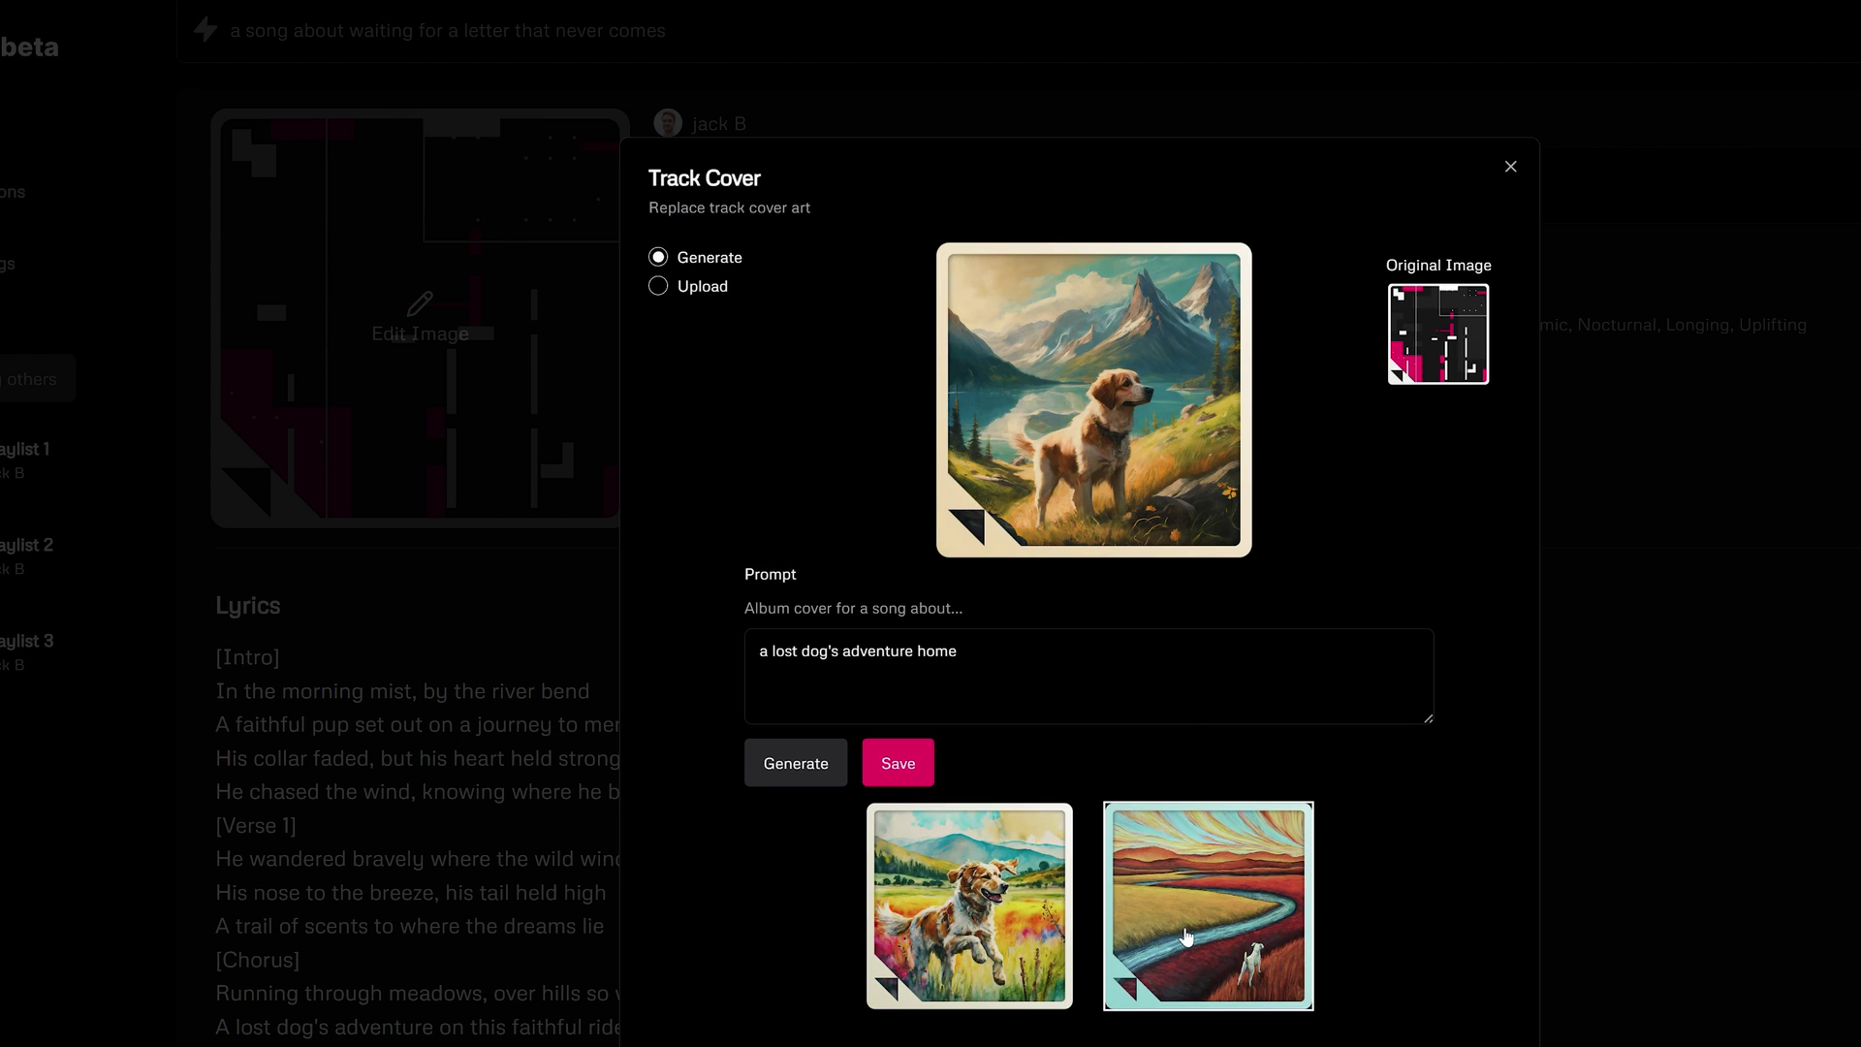
left_click(1187, 936)
left_click(1185, 937)
left_click(1185, 936)
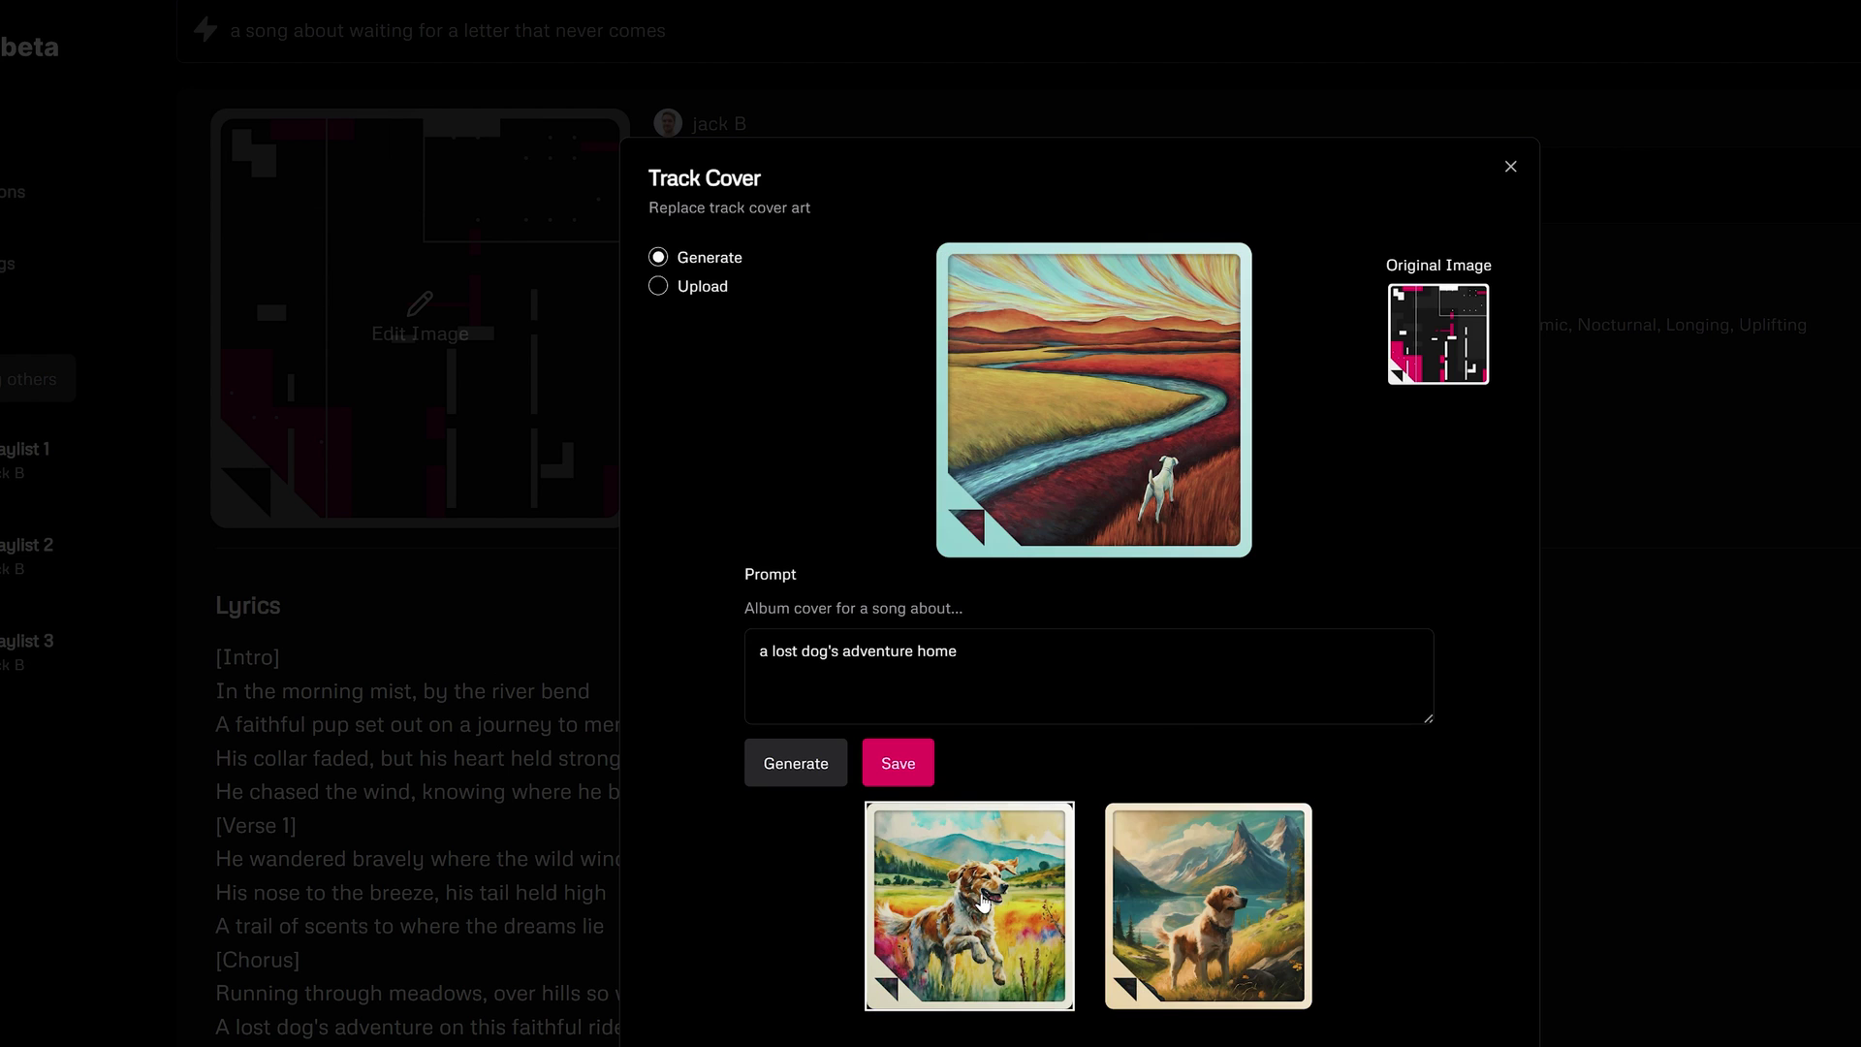
left_click(984, 902)
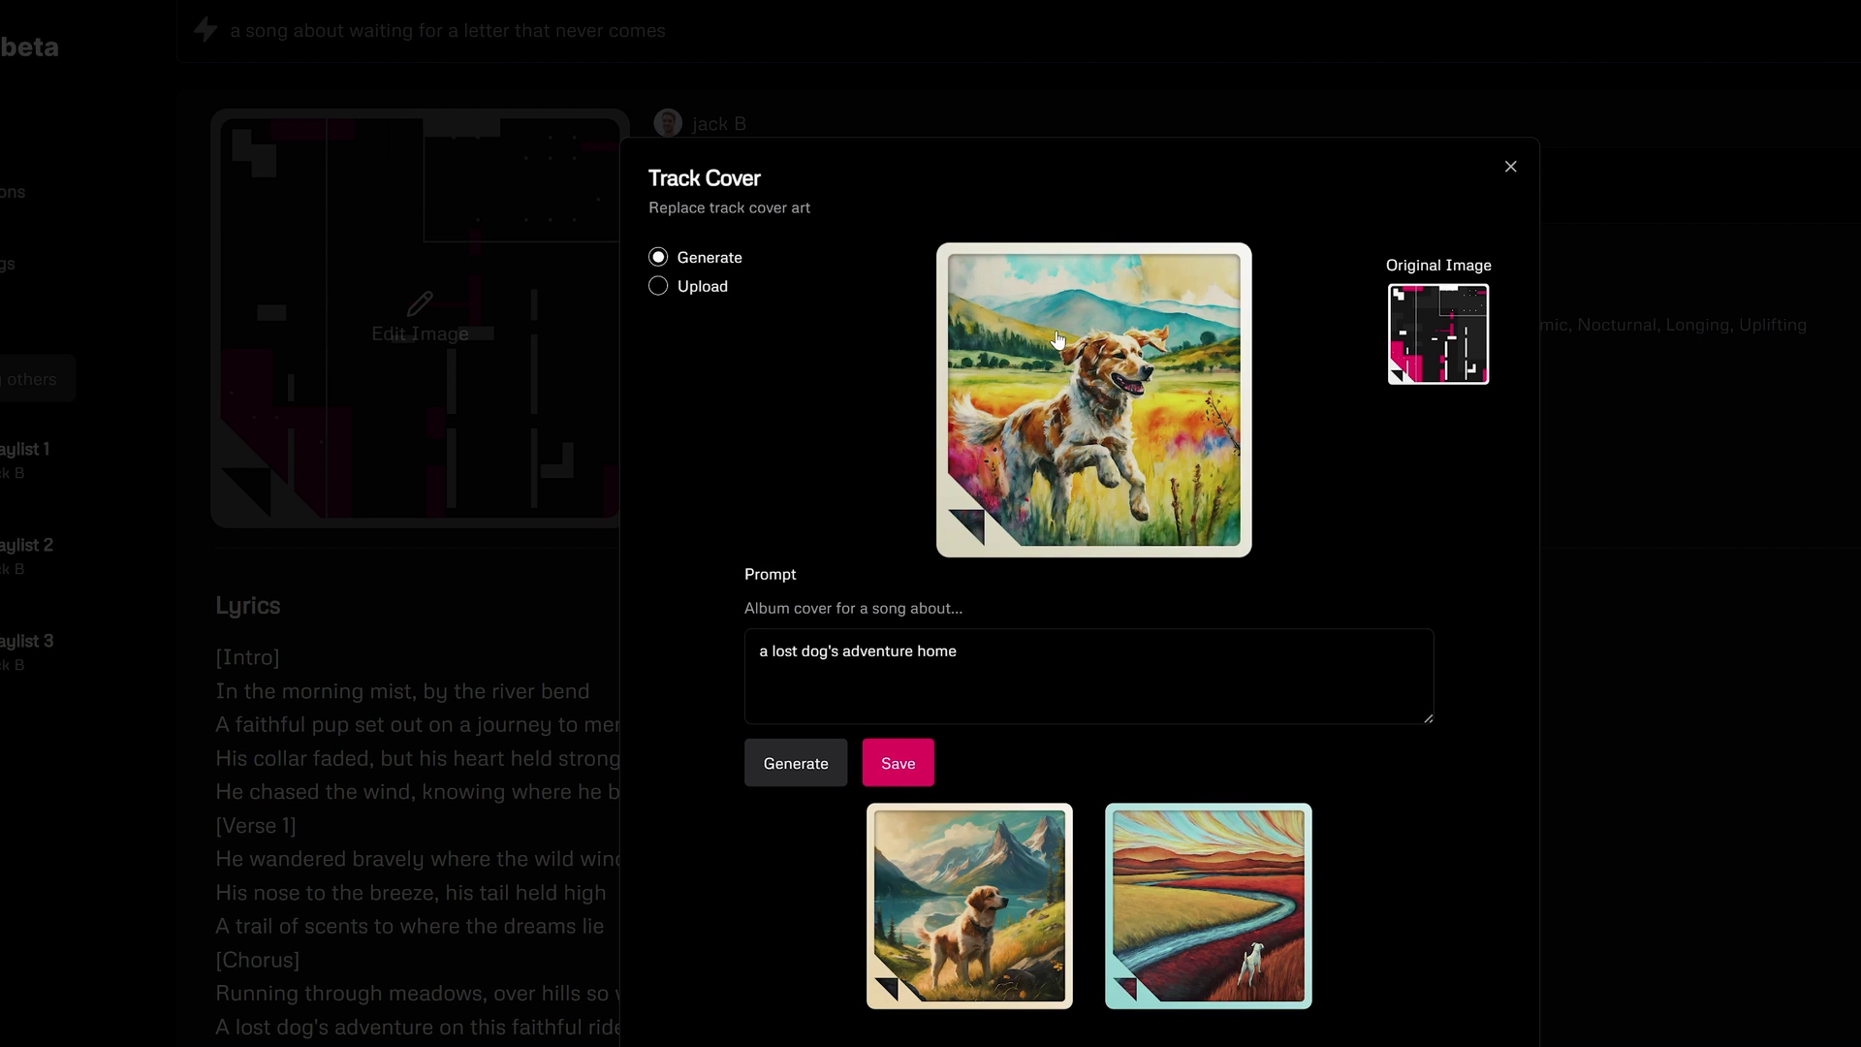
left_click(897, 762)
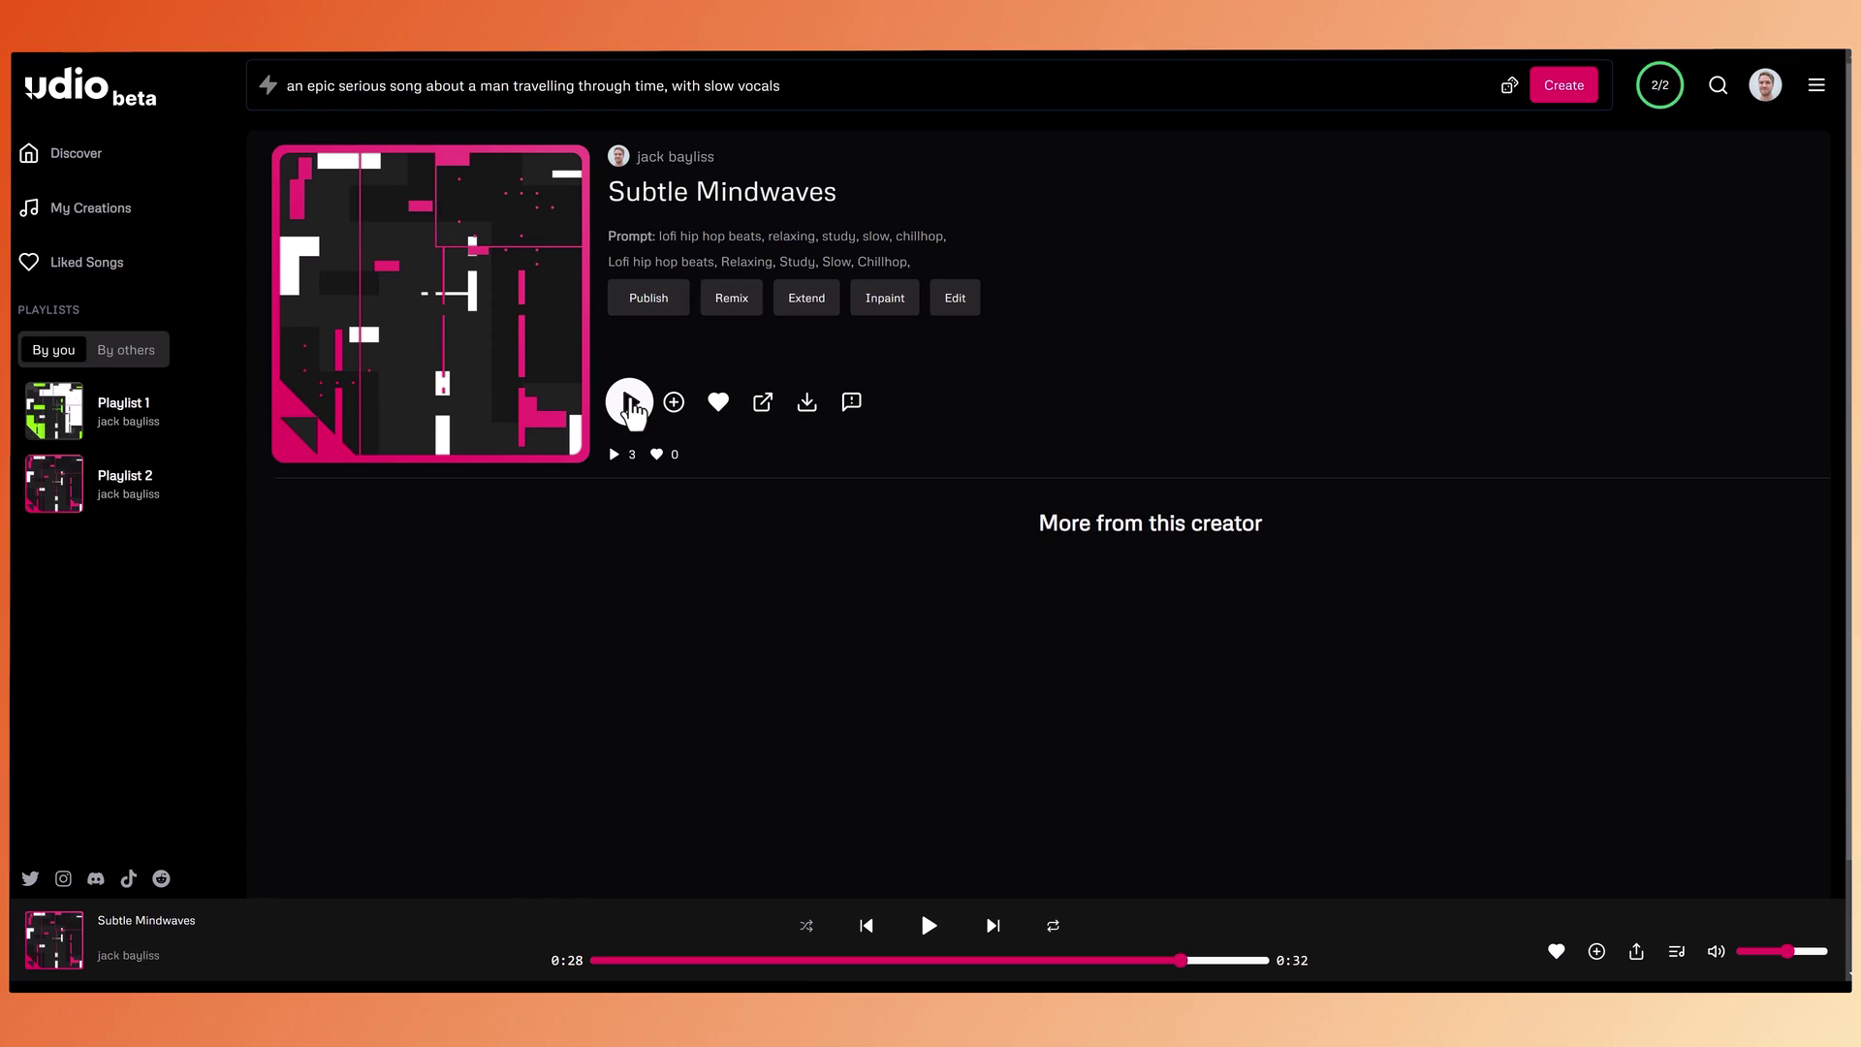
Play the song "Subtle Mindwaves" from the beginning and pause it near the end
left_click(629, 401)
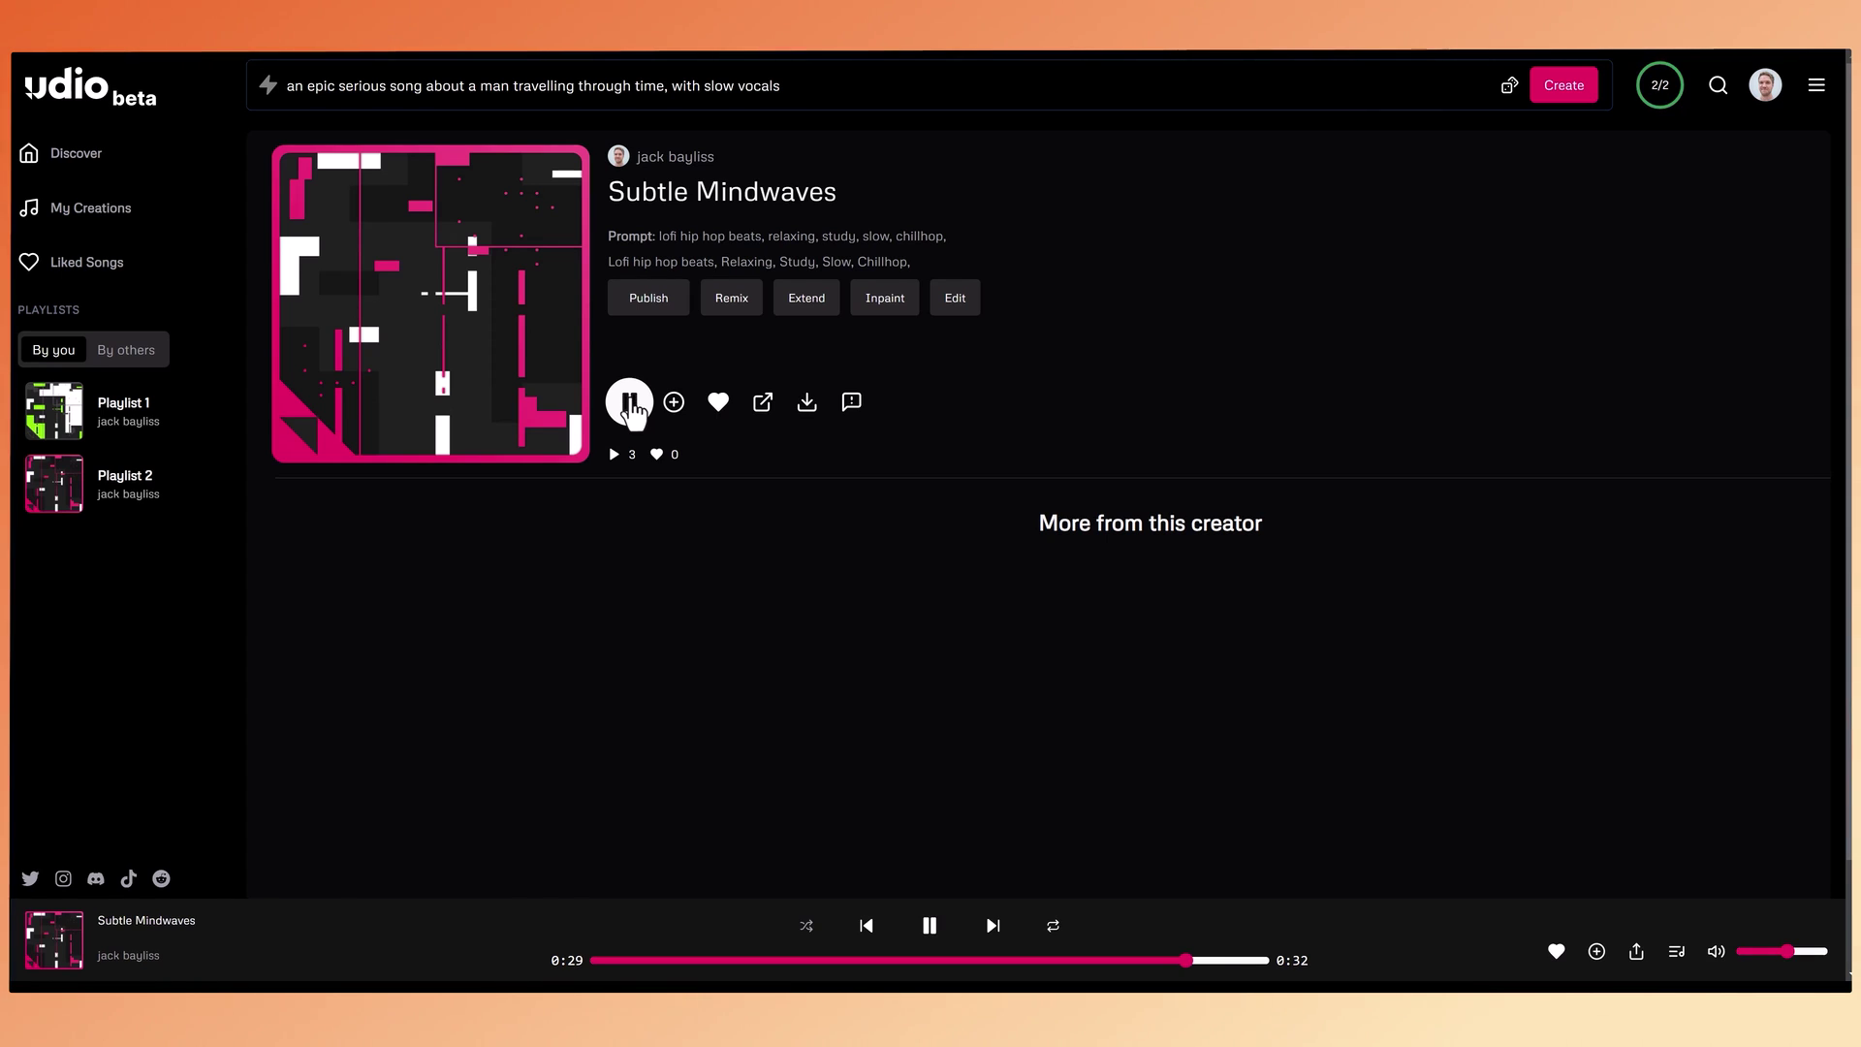
left_click(595, 960)
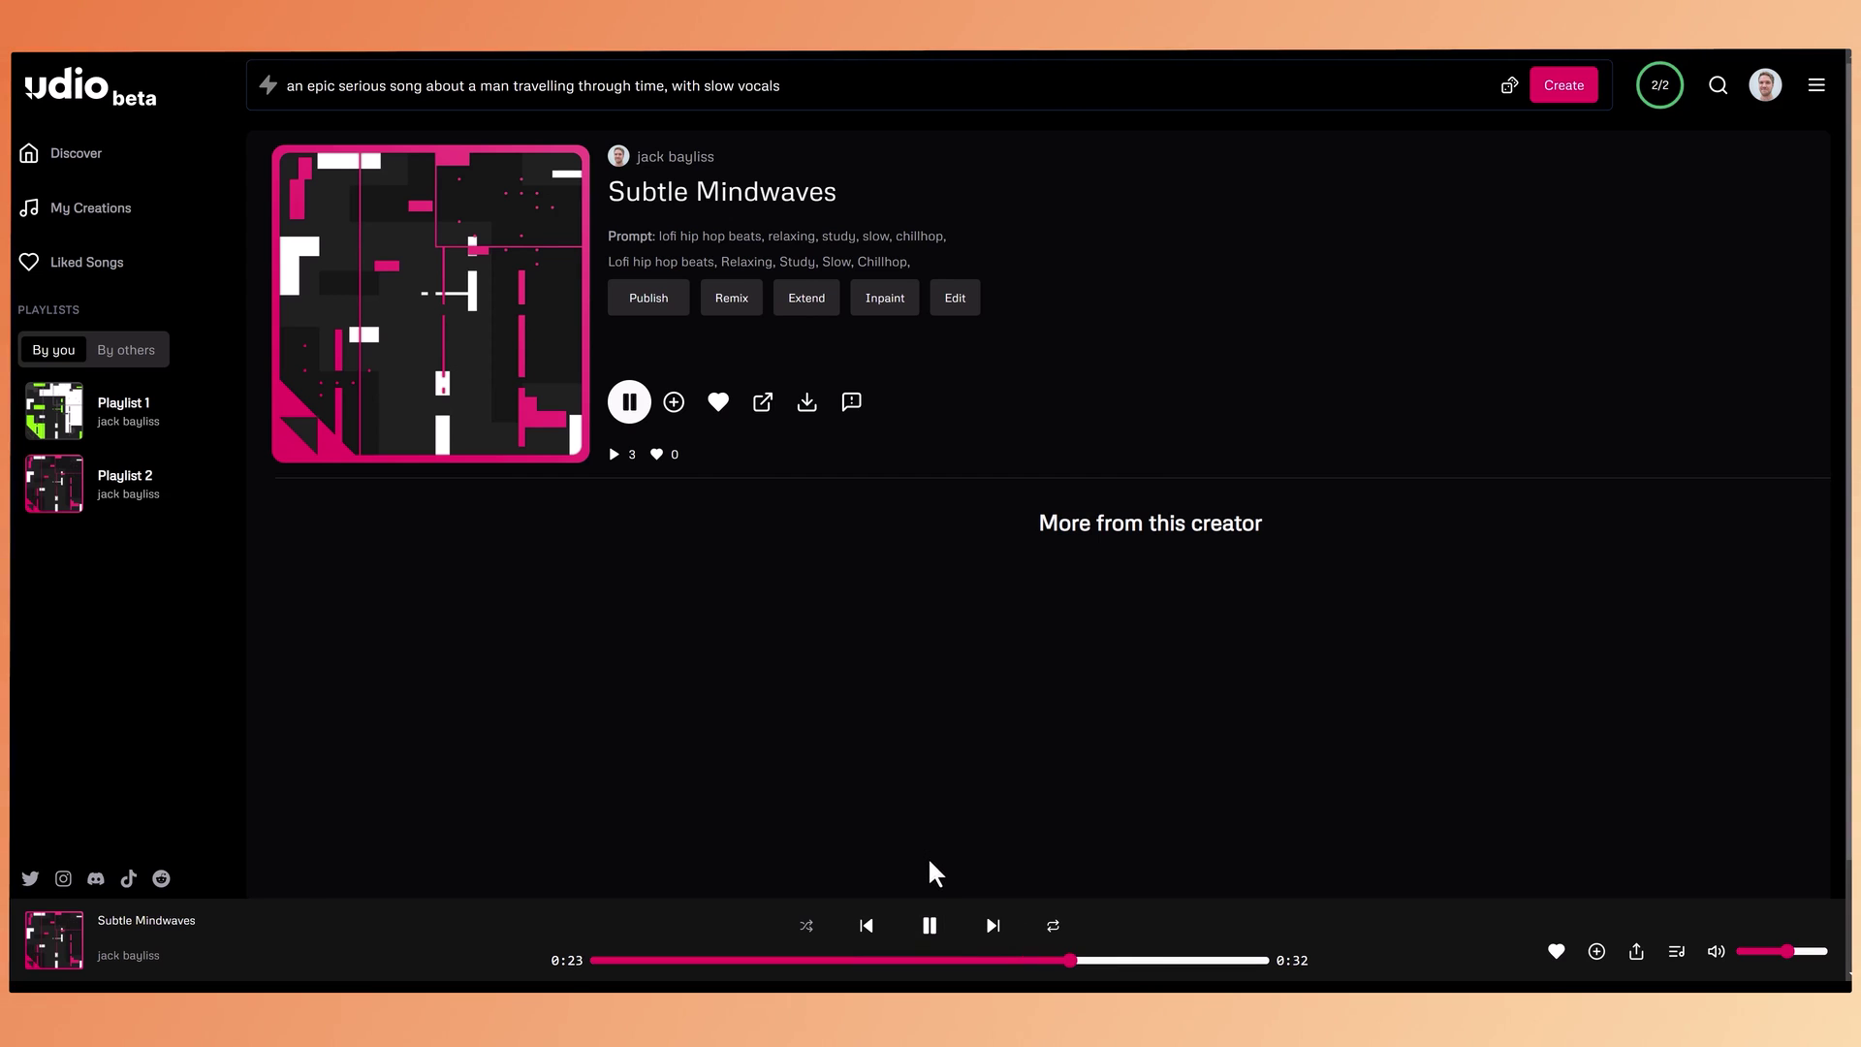
left_click(932, 928)
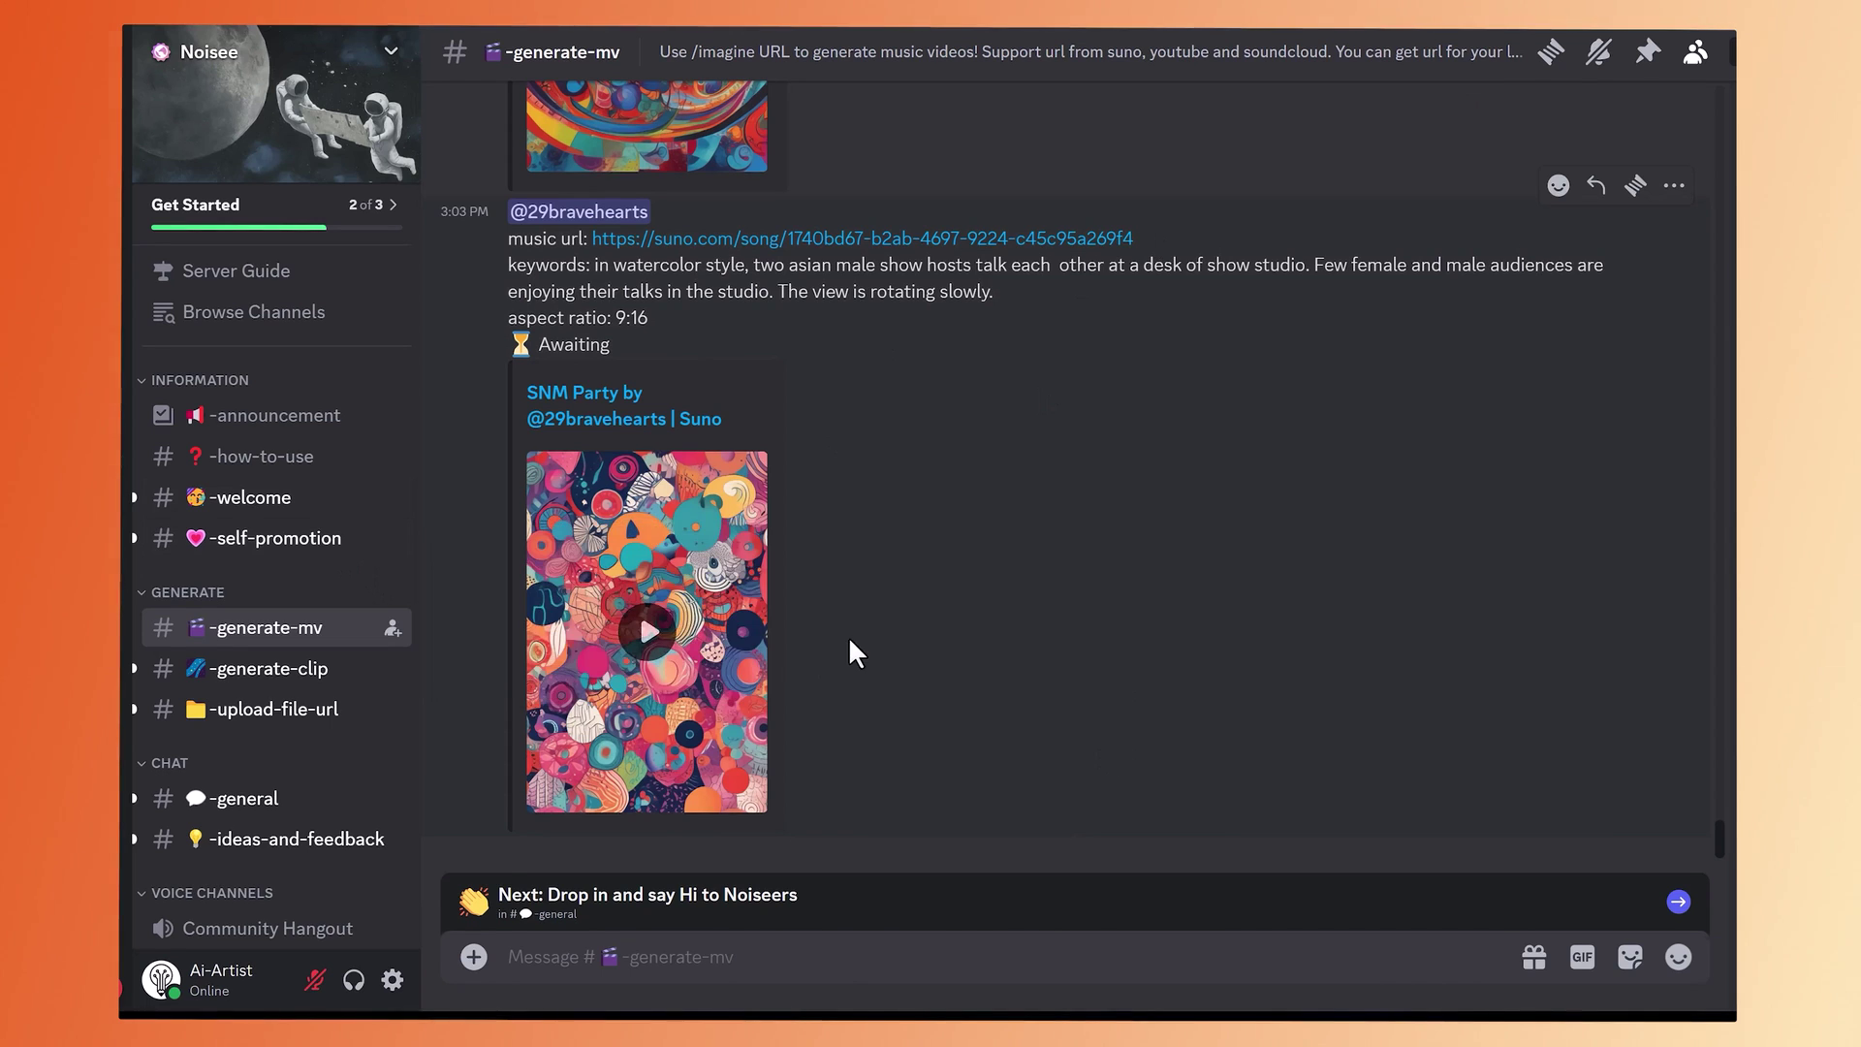
Switch to Noisee's generate-mv channel in Discord, browse the posted music videos and play the pufferfish one
scroll(847, 636, "up", 4)
scroll(824, 679, "down", 10)
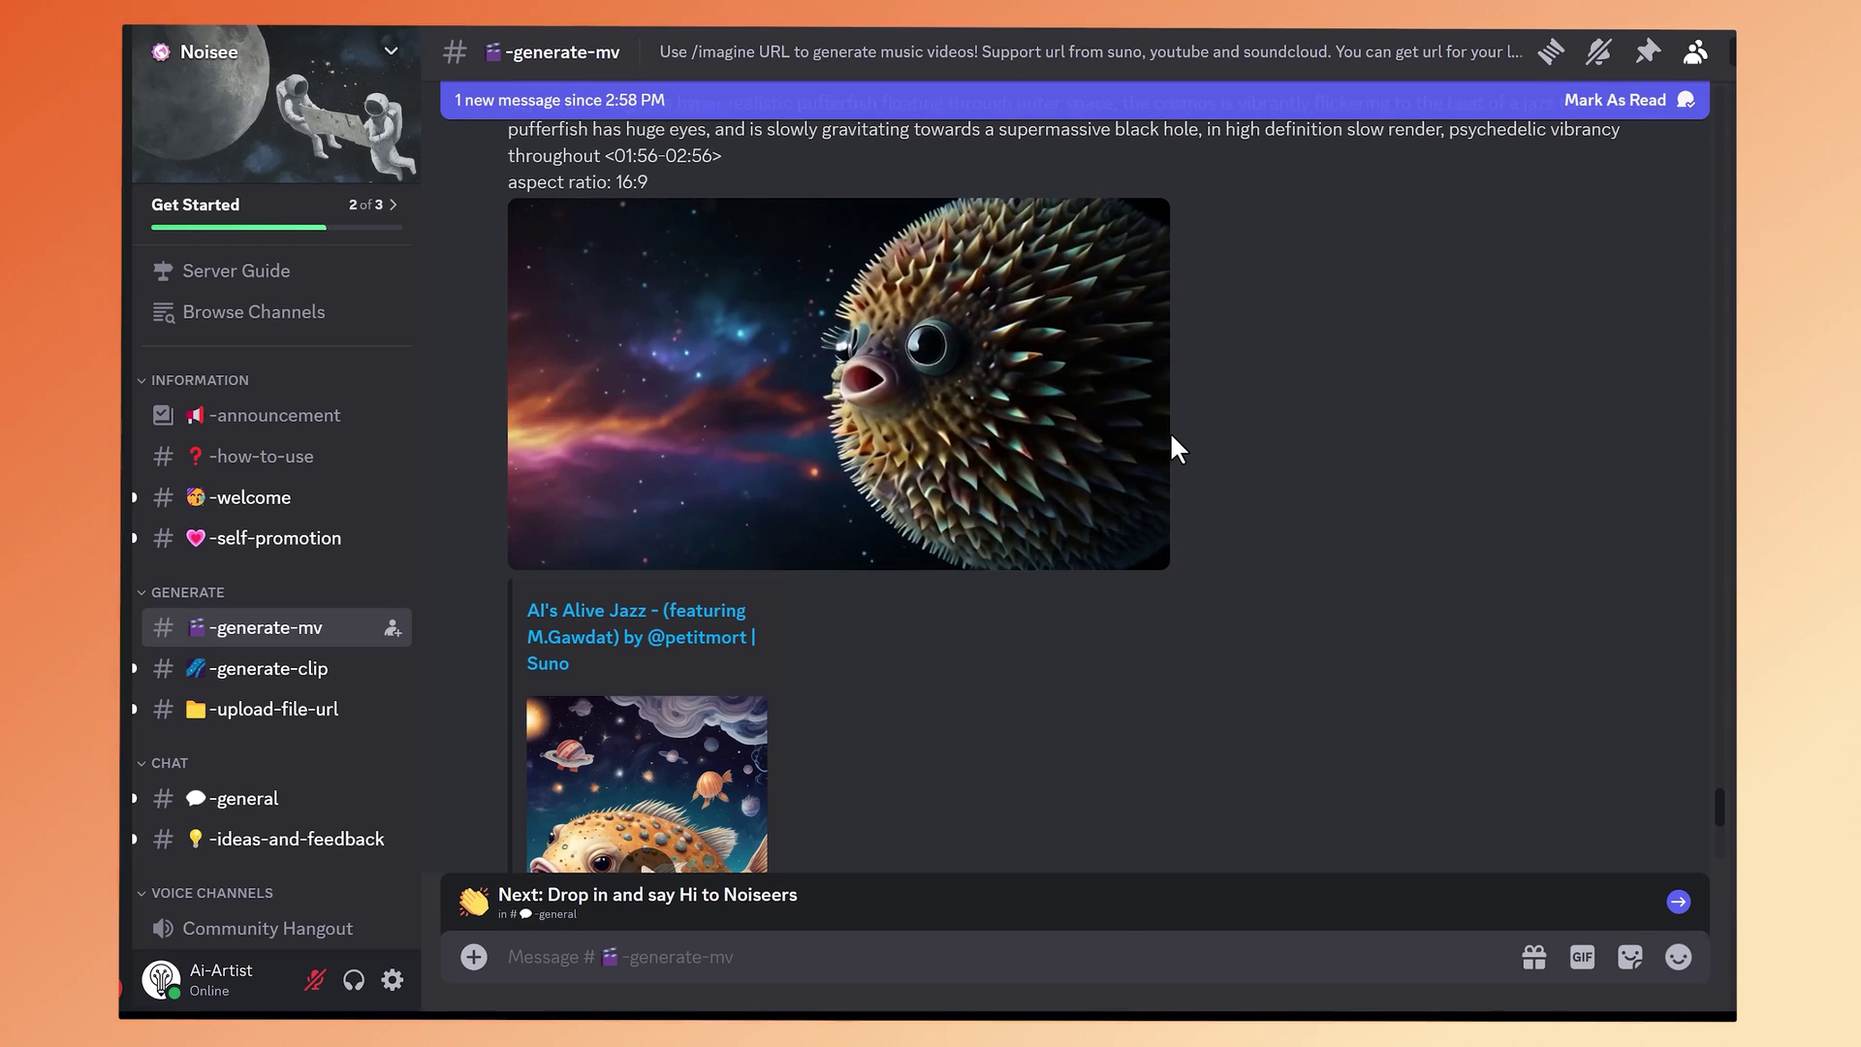
scroll(1211, 453, "up", 2)
left_click(905, 447)
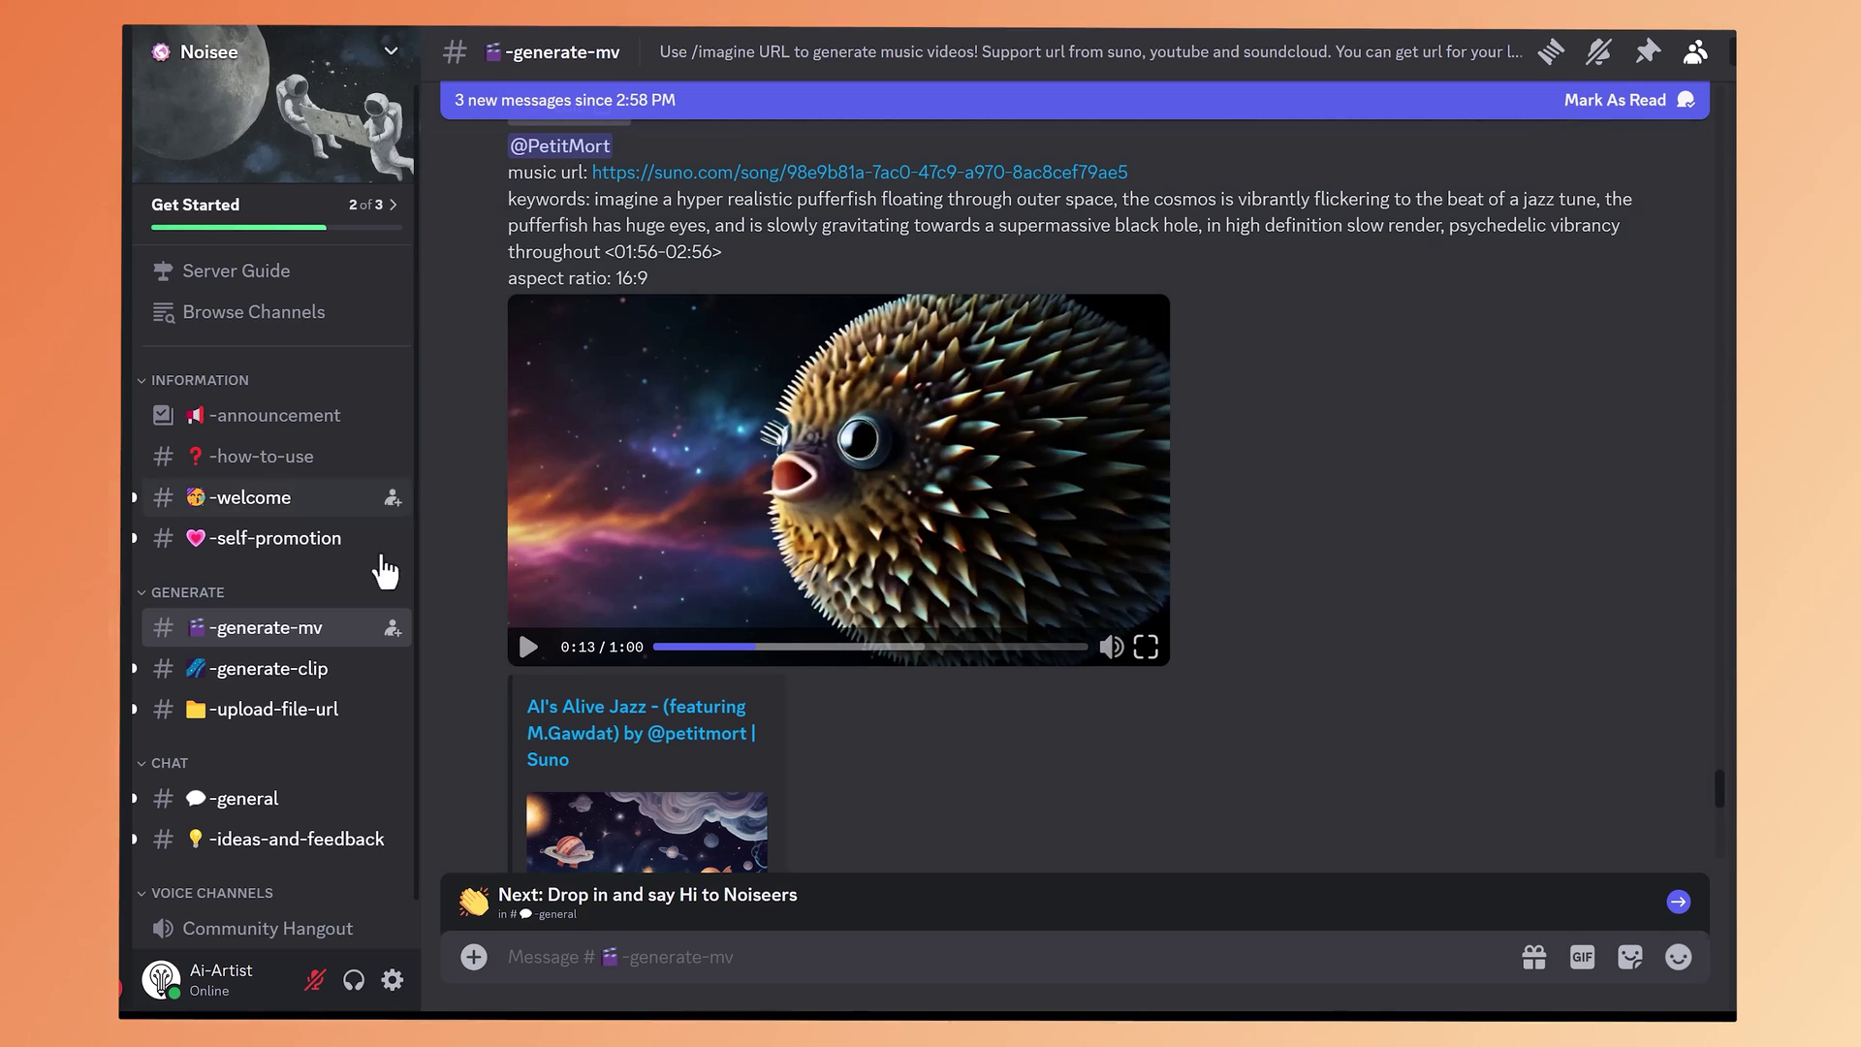
Start the /imagine command in the generate-mv channel and copy the share link of "Subtle Mindwaves" from Udio
mouse_move(279, 644)
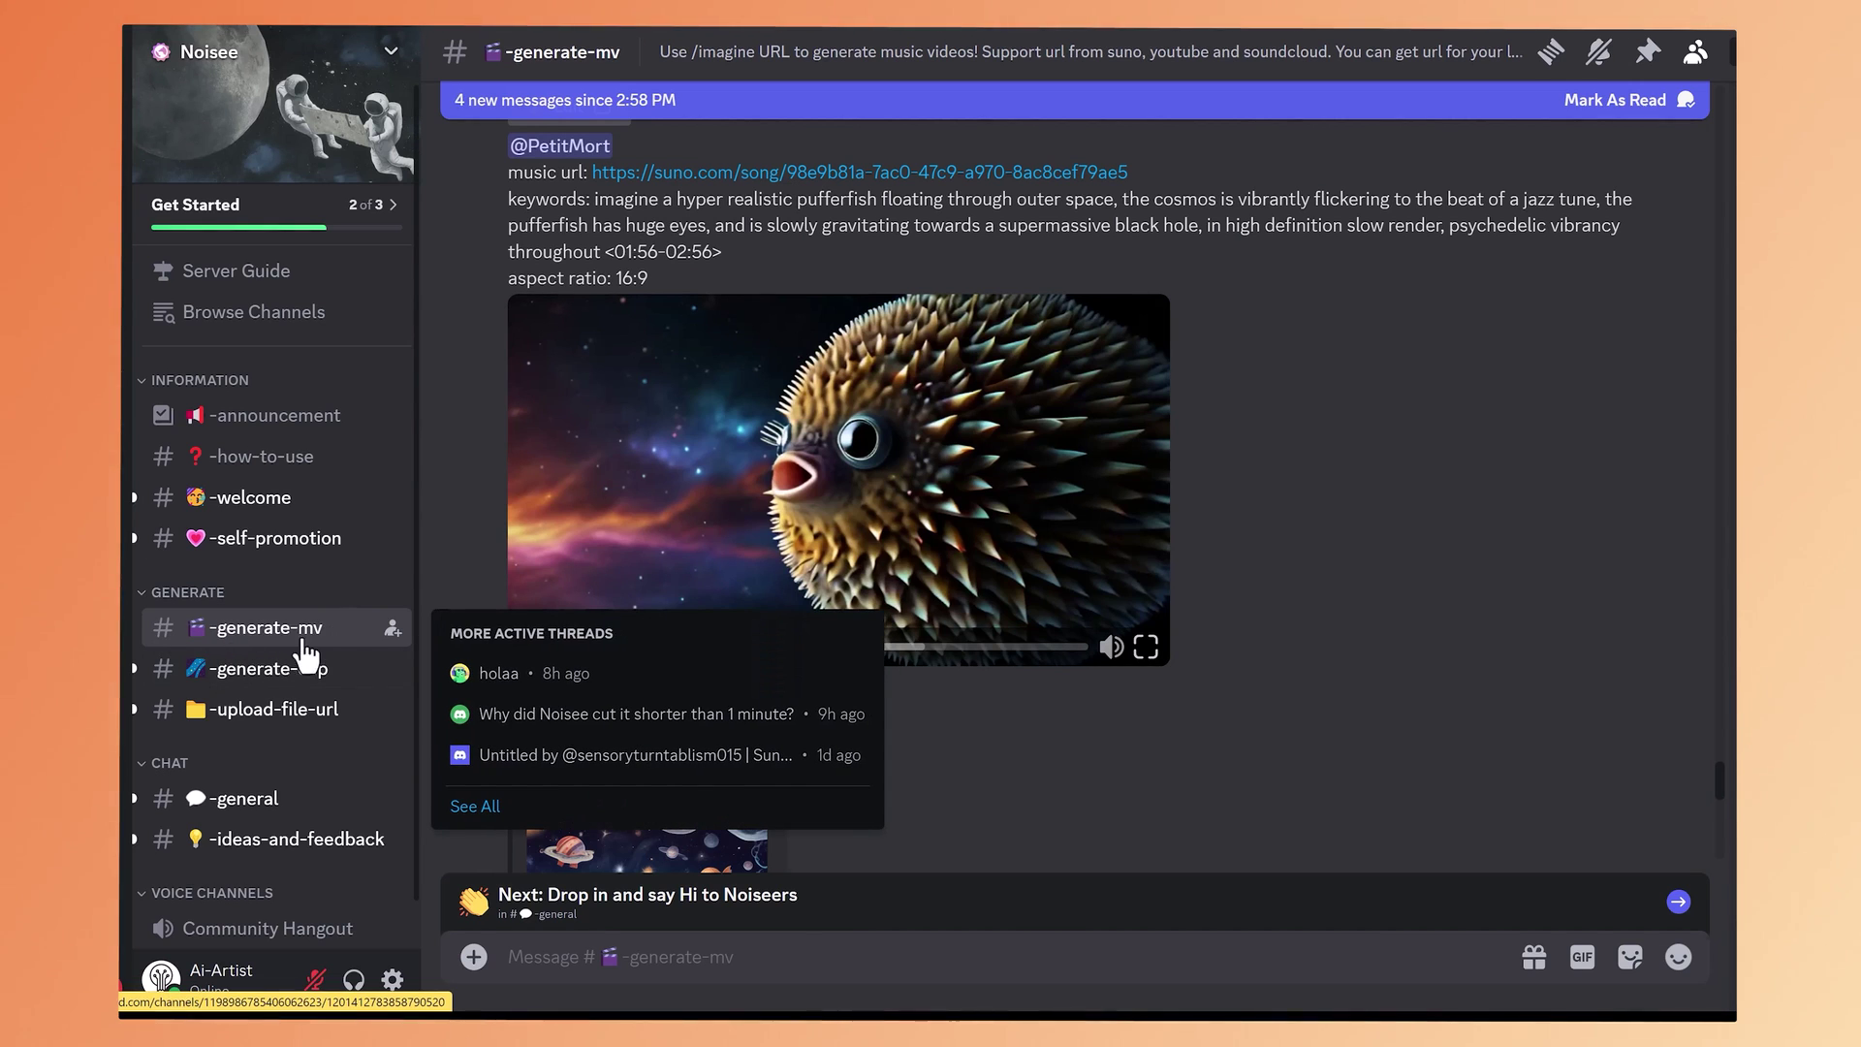
left_click(1008, 958)
type("/imagine")
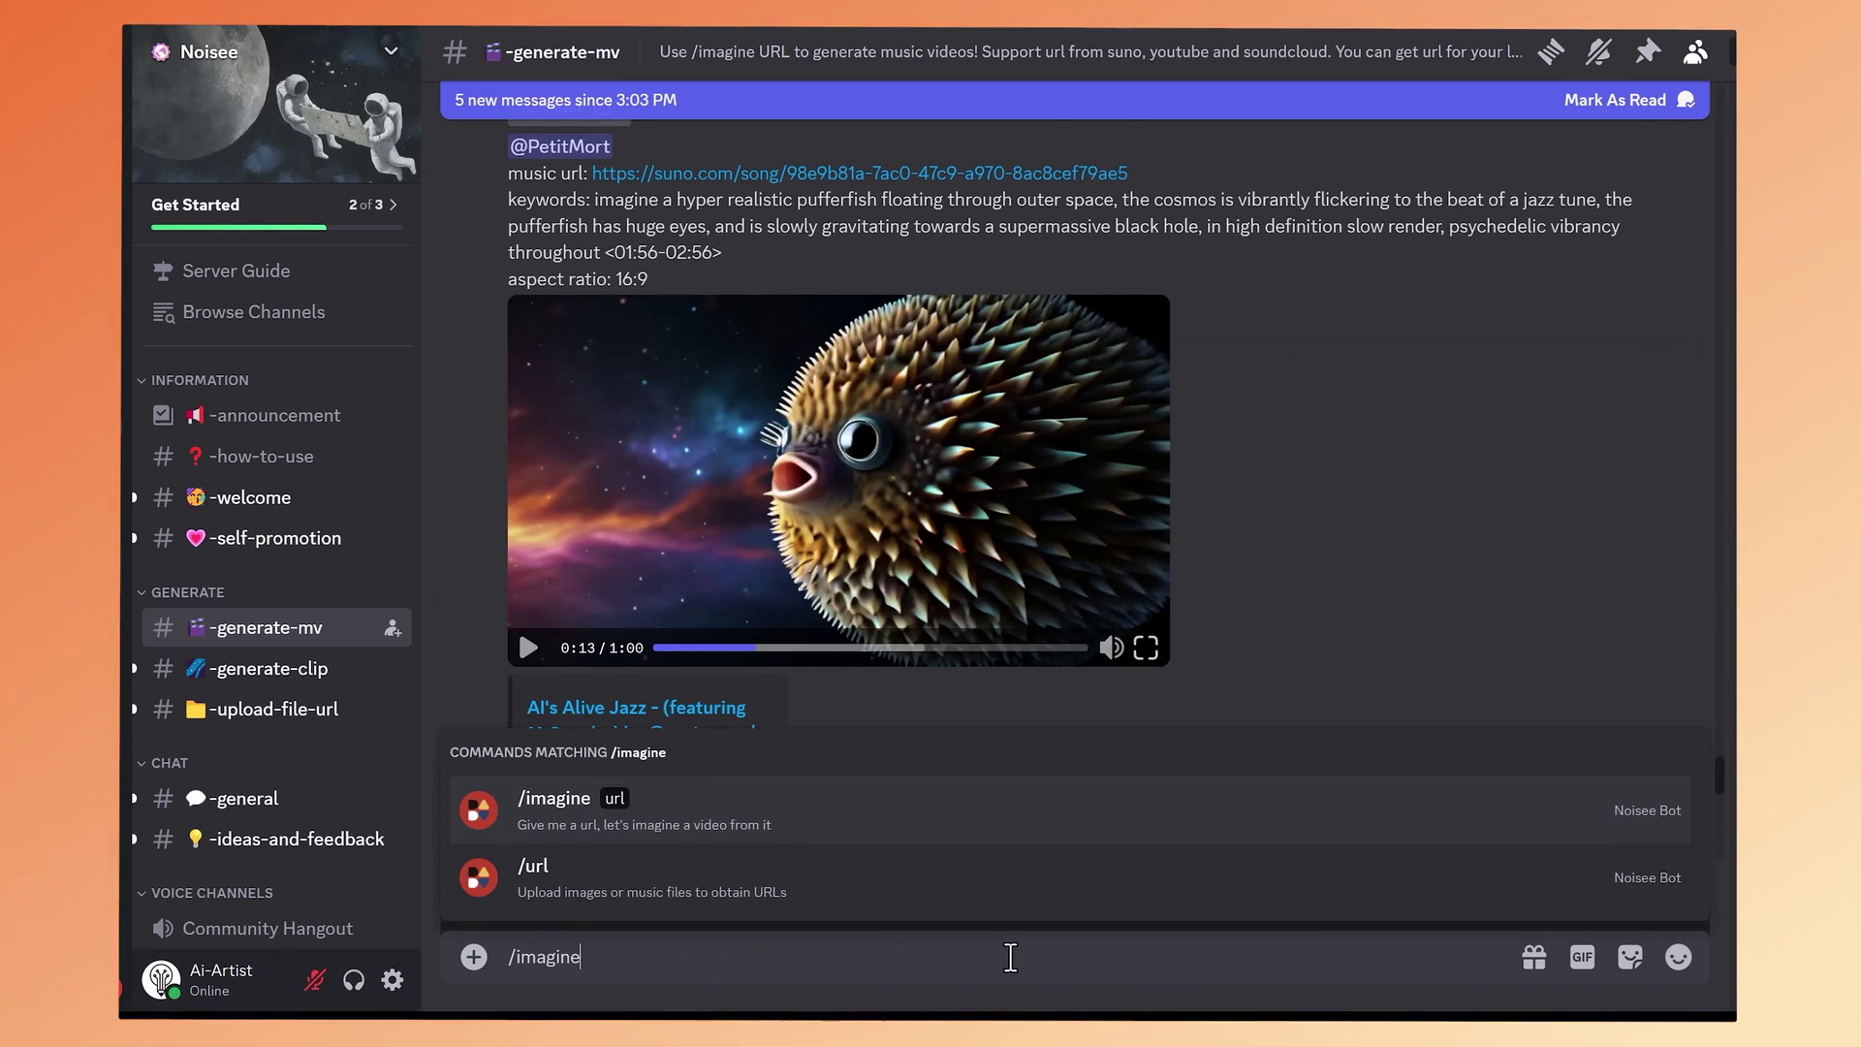
key("Tab")
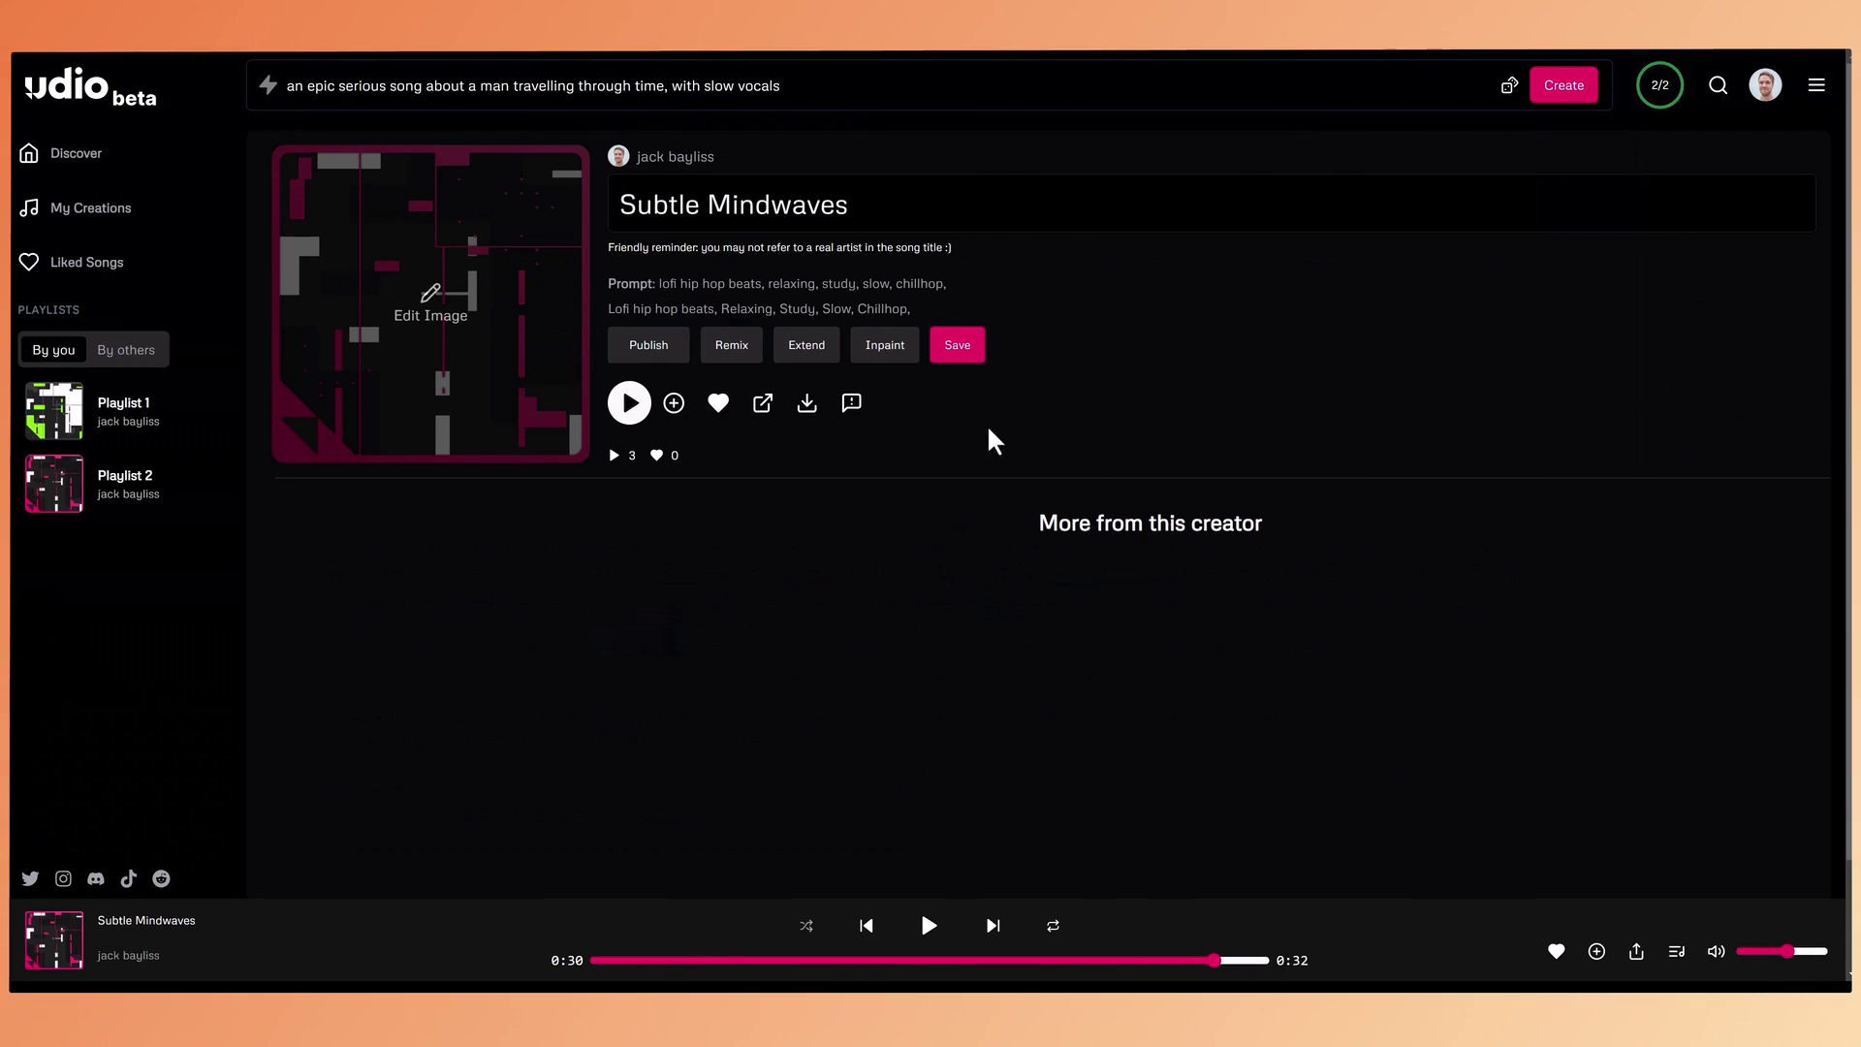
left_click(763, 403)
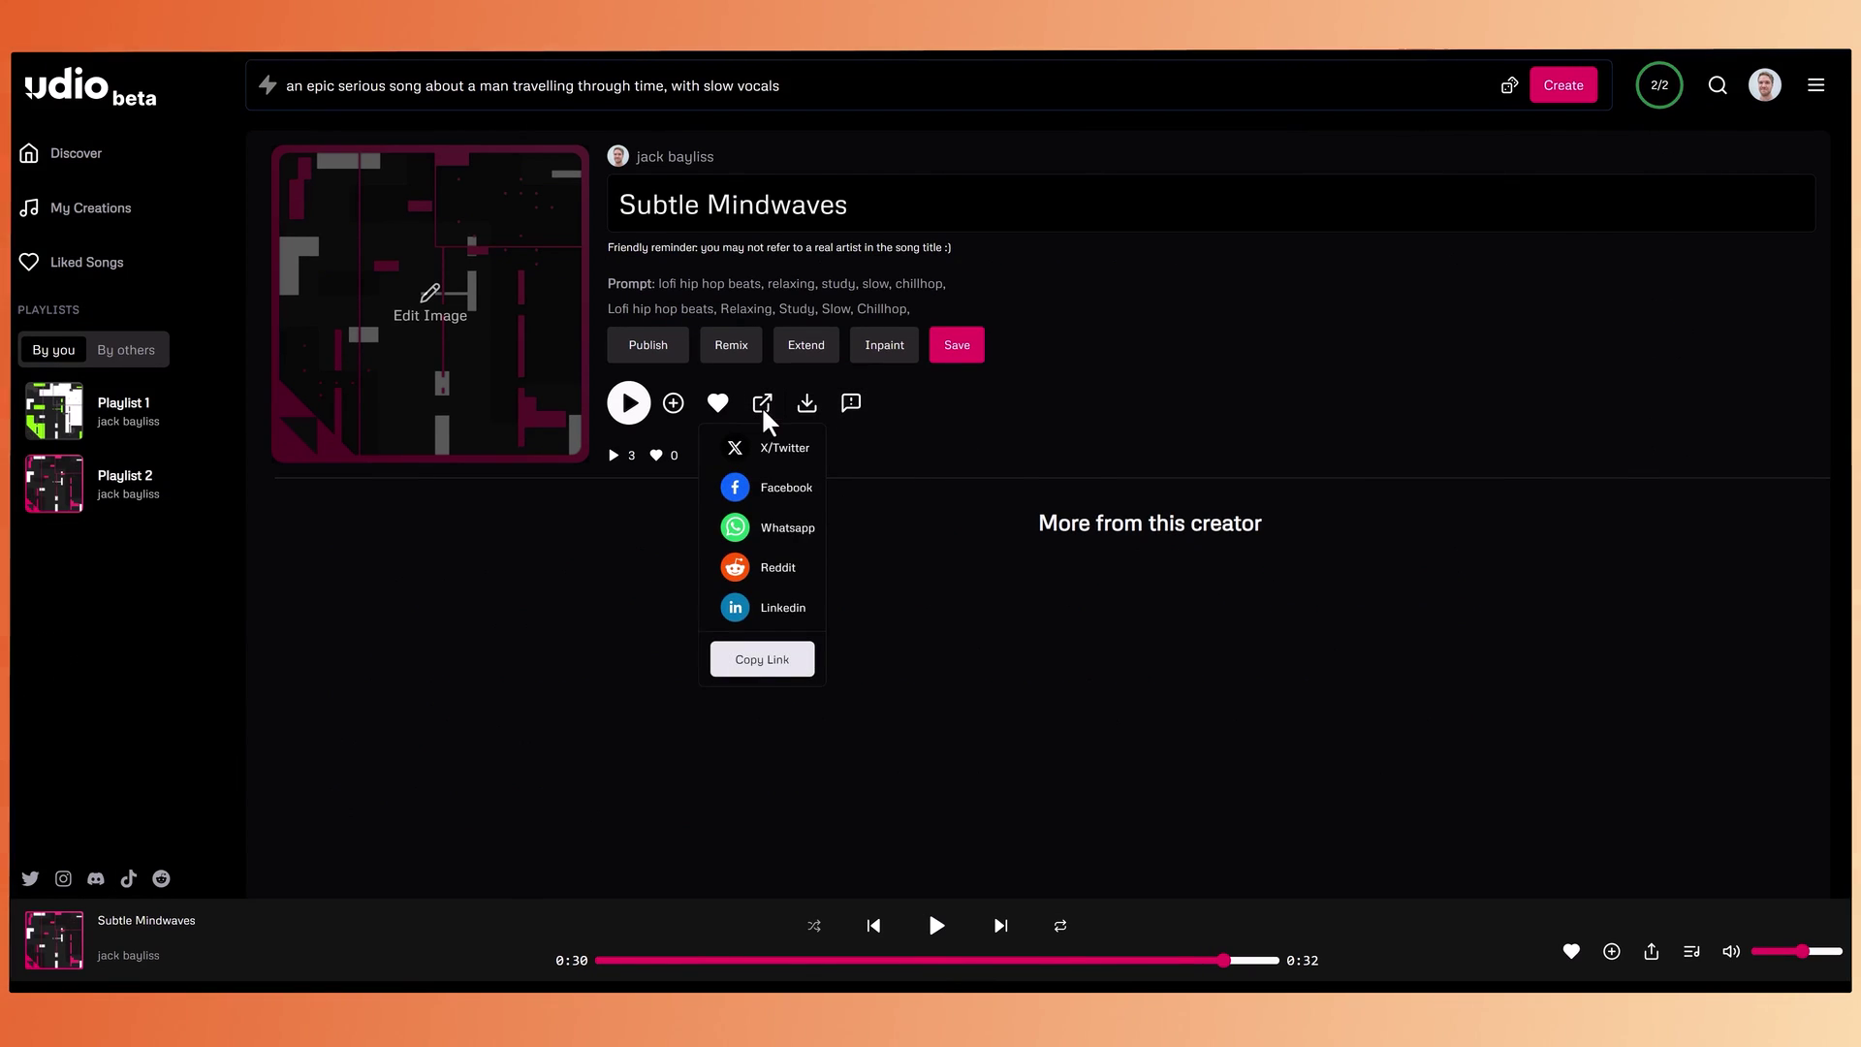
left_click(767, 659)
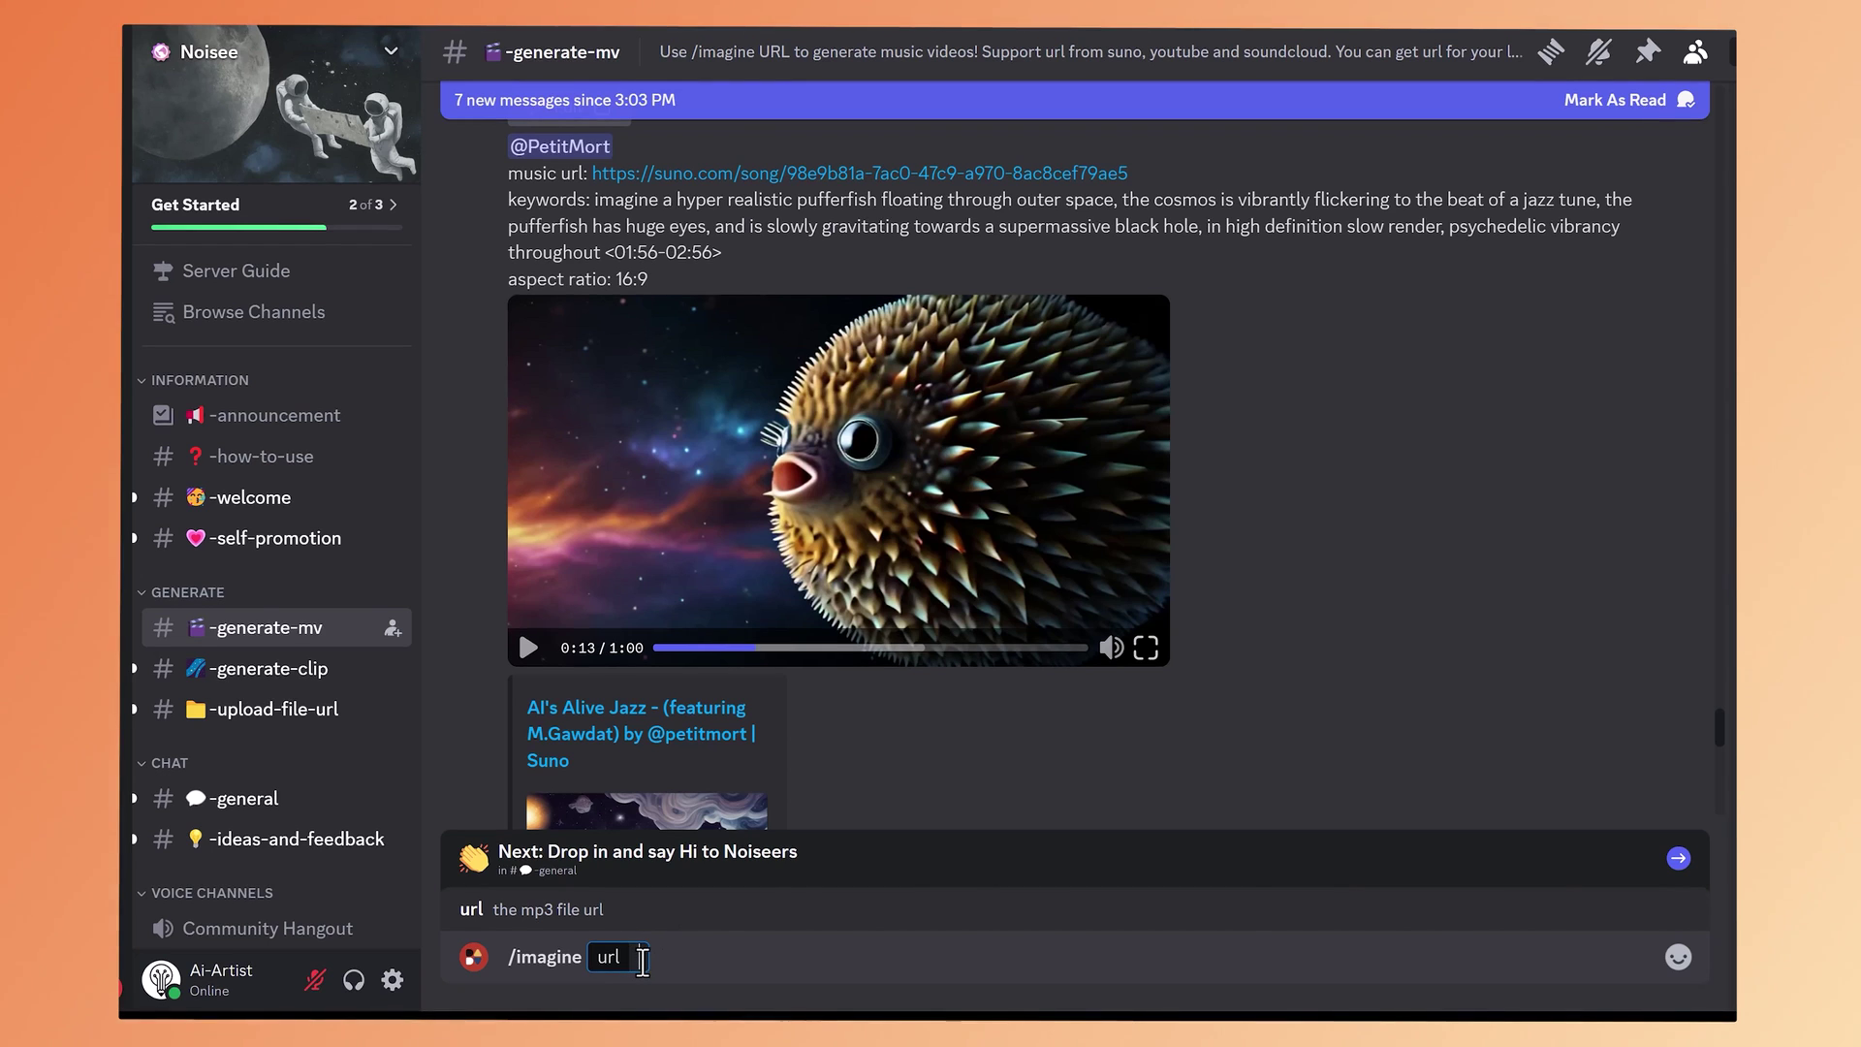
Submit the copied song link to /imagine in Discord and describe the visuals as "sweeping epic landscapes"
type("https://www.udio.com/songs/7PzW2Uw4xZ2UahawPG3Qqw")
key("Return")
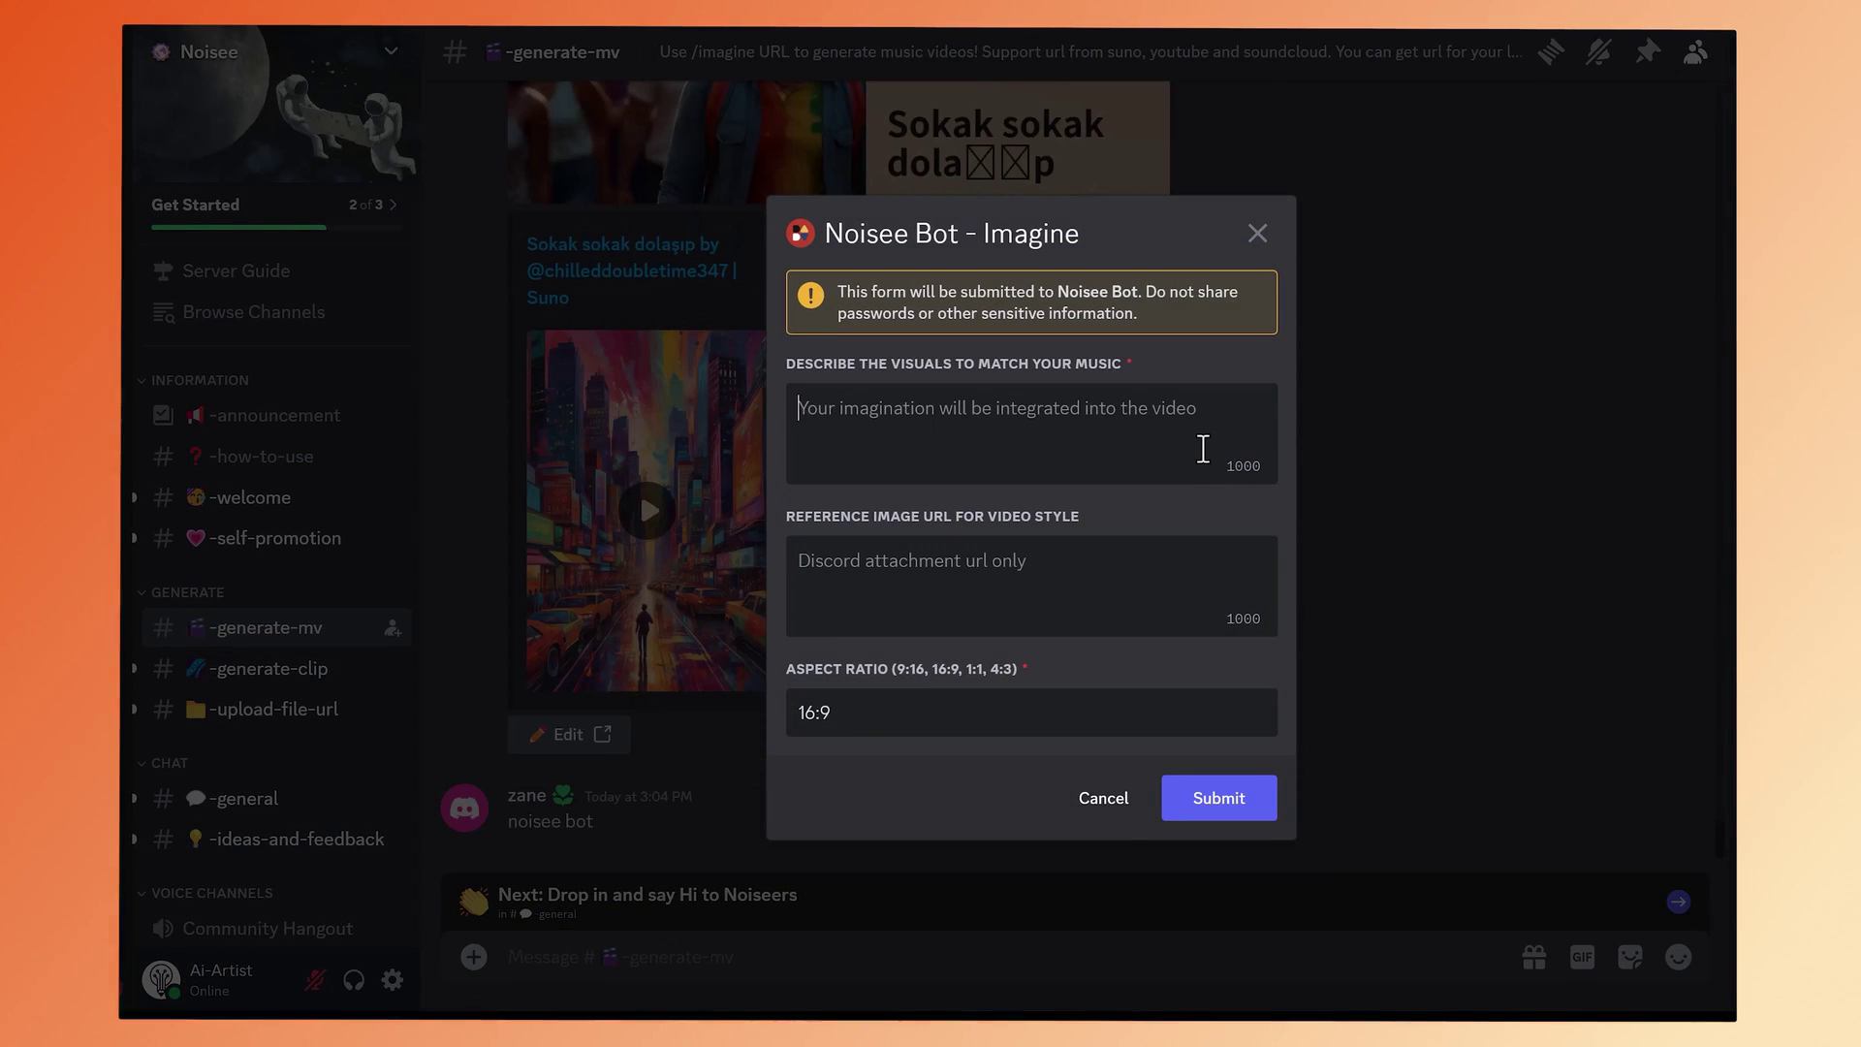
type("sweeping epic landscapes")
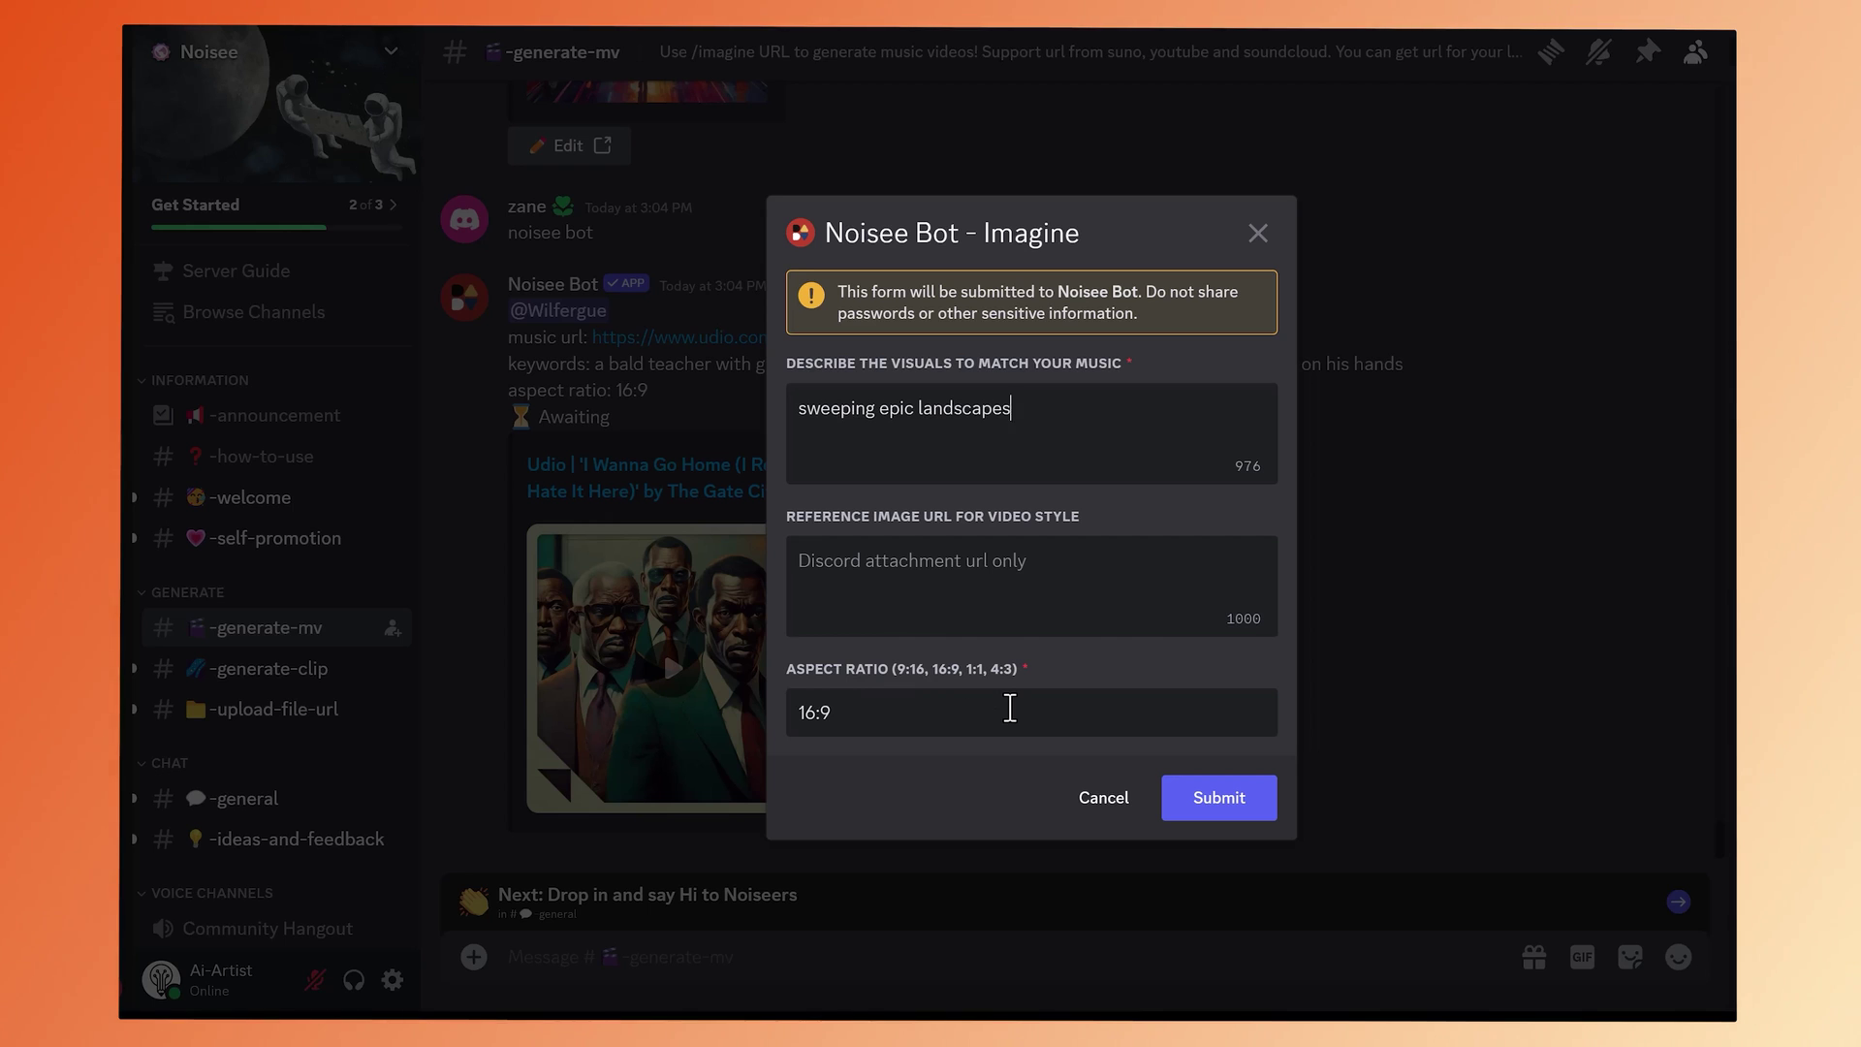
Submit the 16:9 video request to Noisee Bot and play the finished "Subtle Mindwaves" music video
left_click(1213, 806)
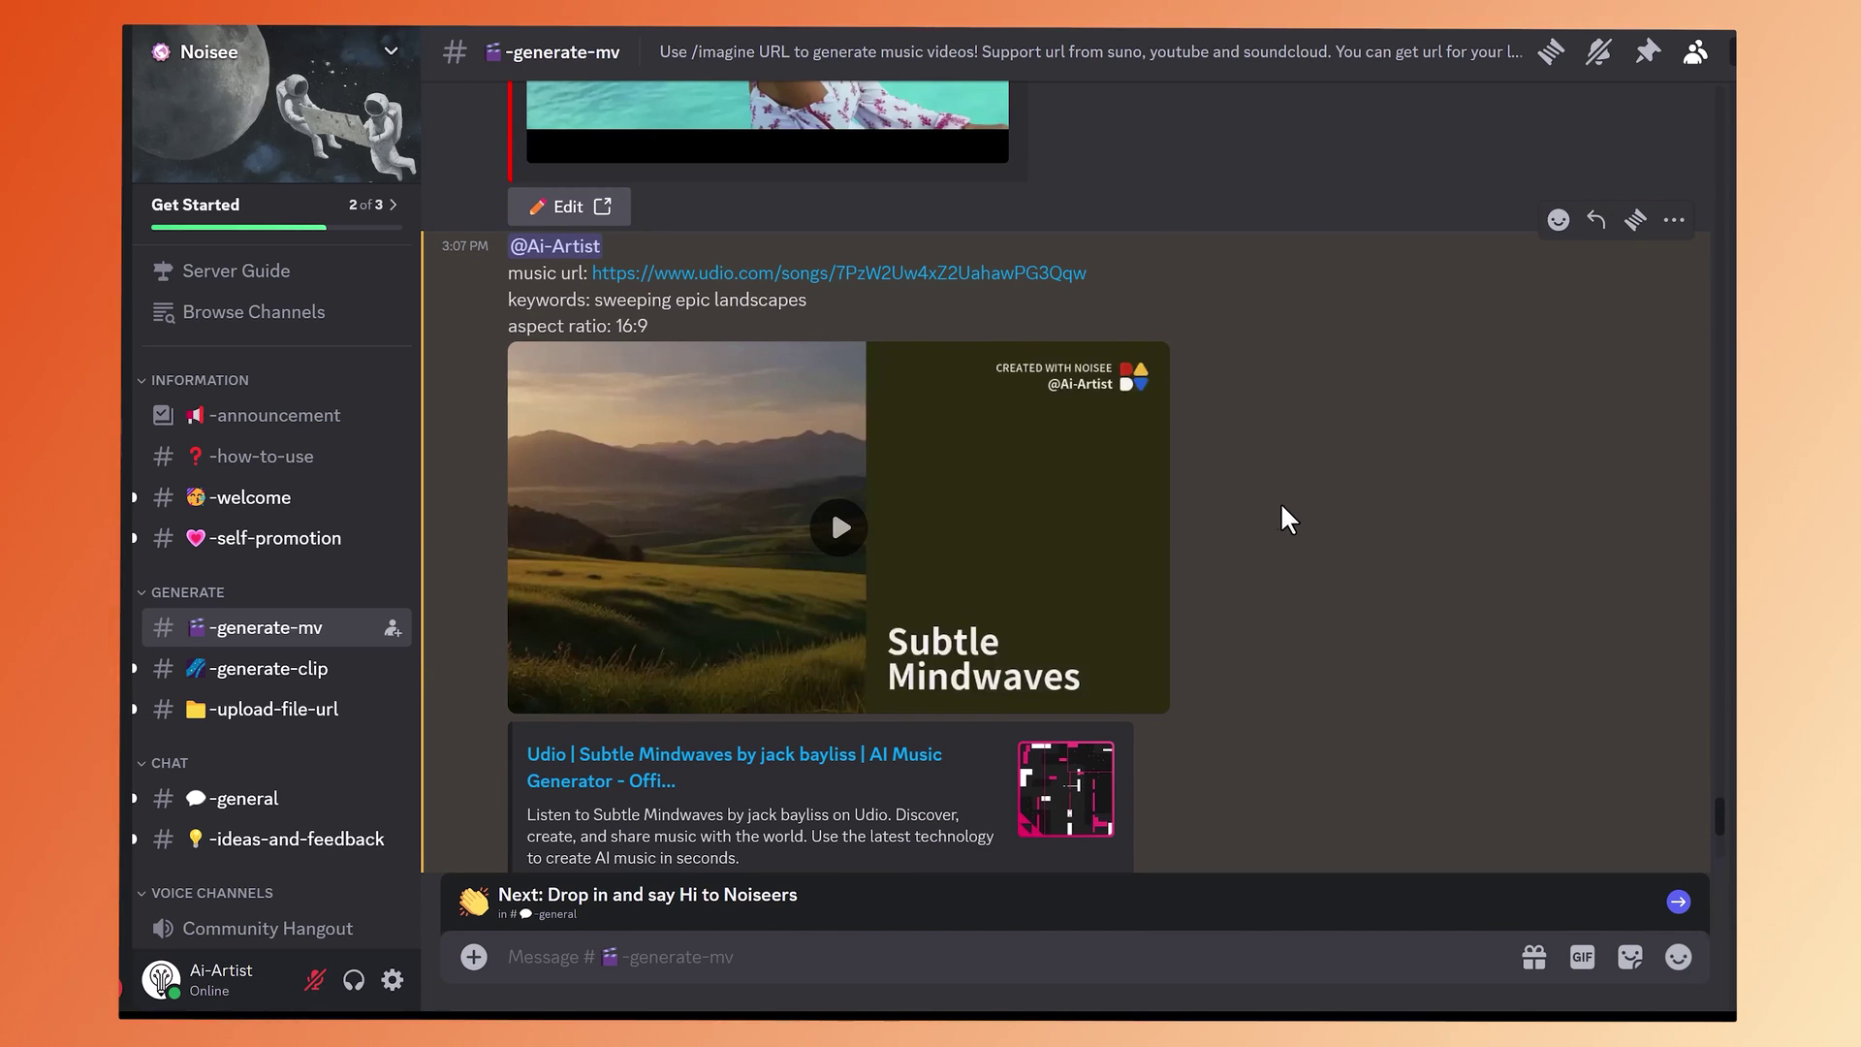
left_click(897, 532)
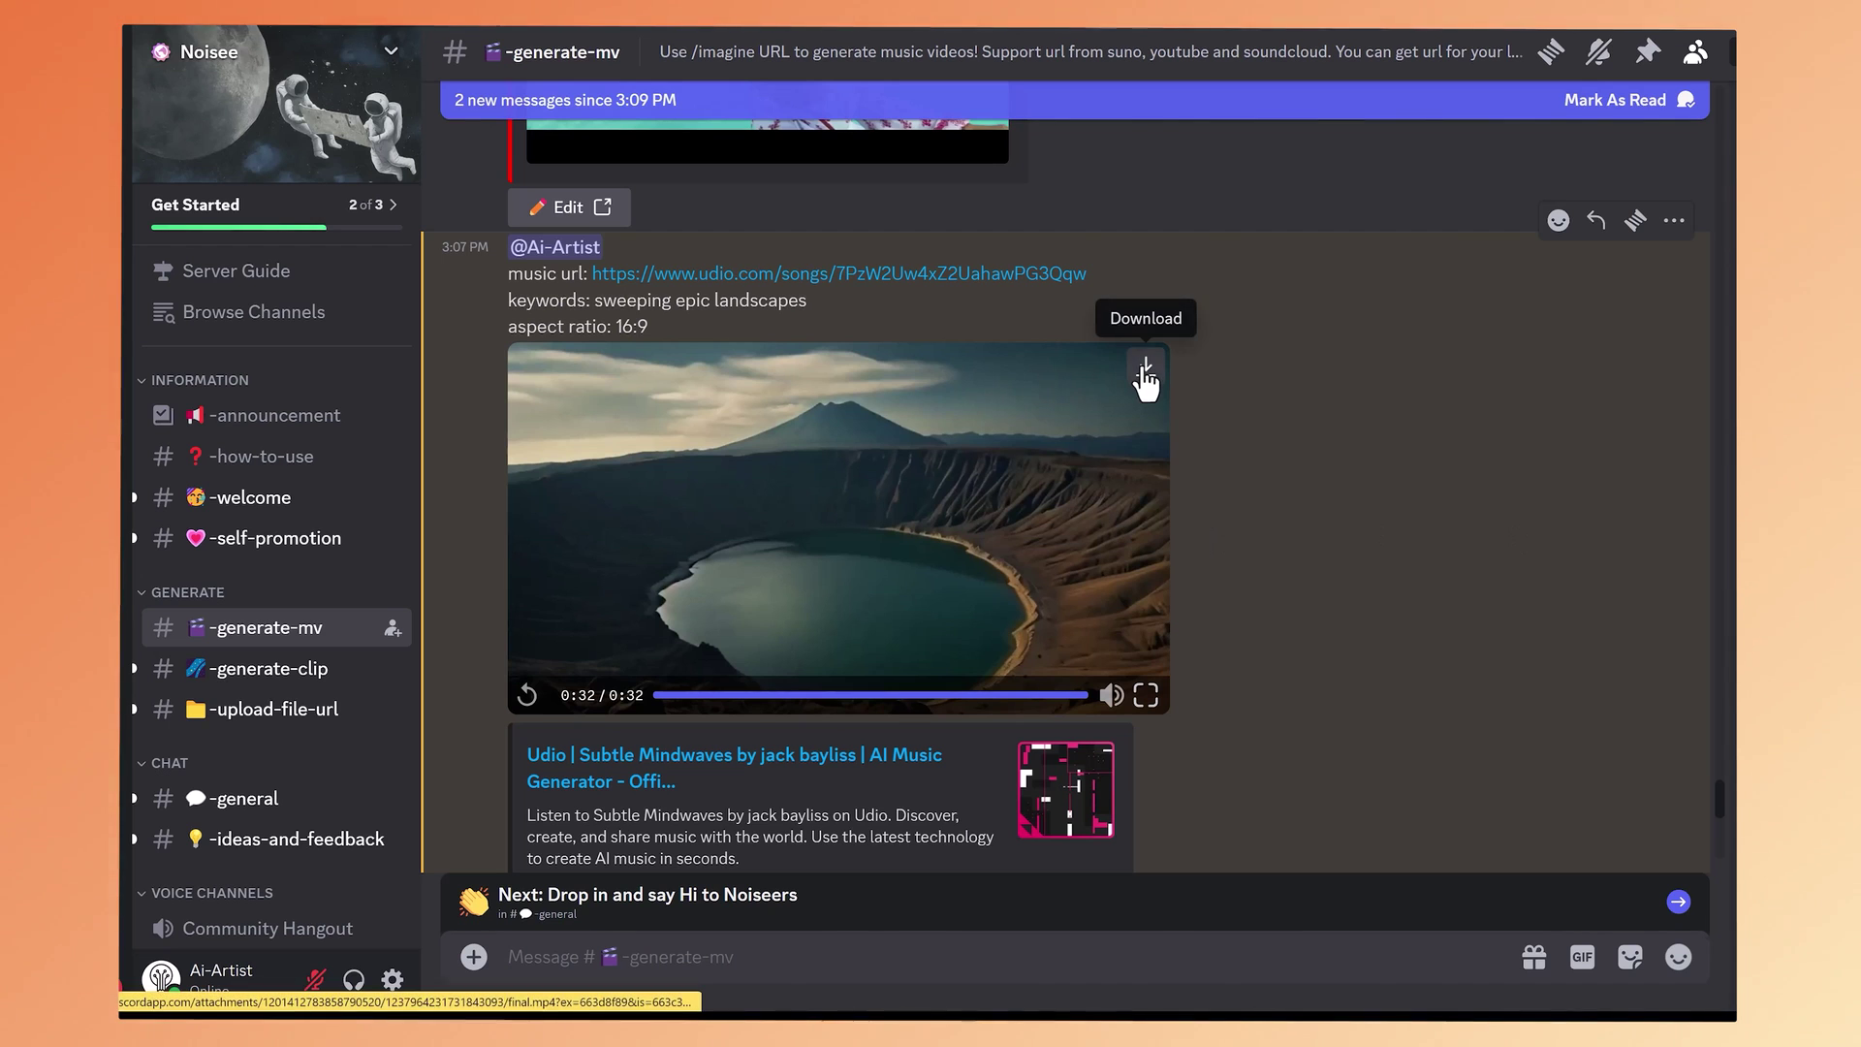
Download the finished "Subtle Mindwaves" music video from the generate-mv channel
left_click(1144, 371)
scroll(1089, 585, "down", 2)
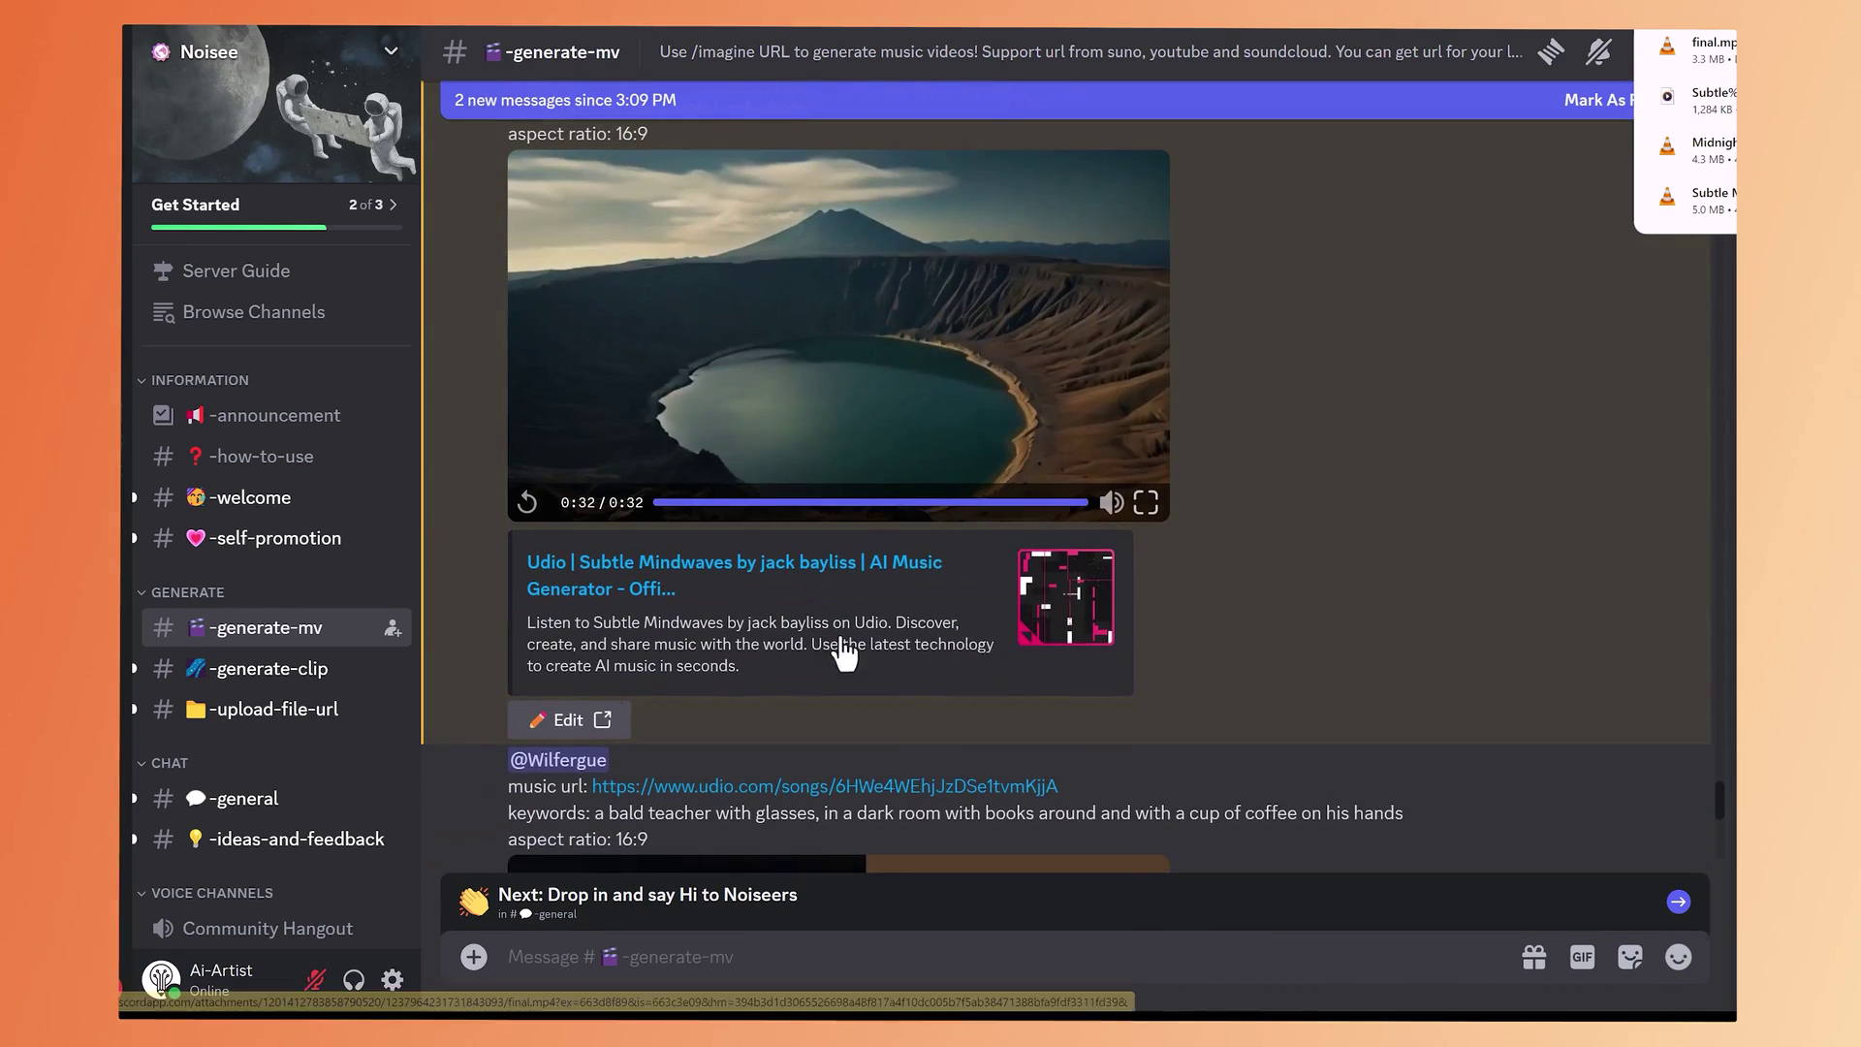
left_click(1609, 550)
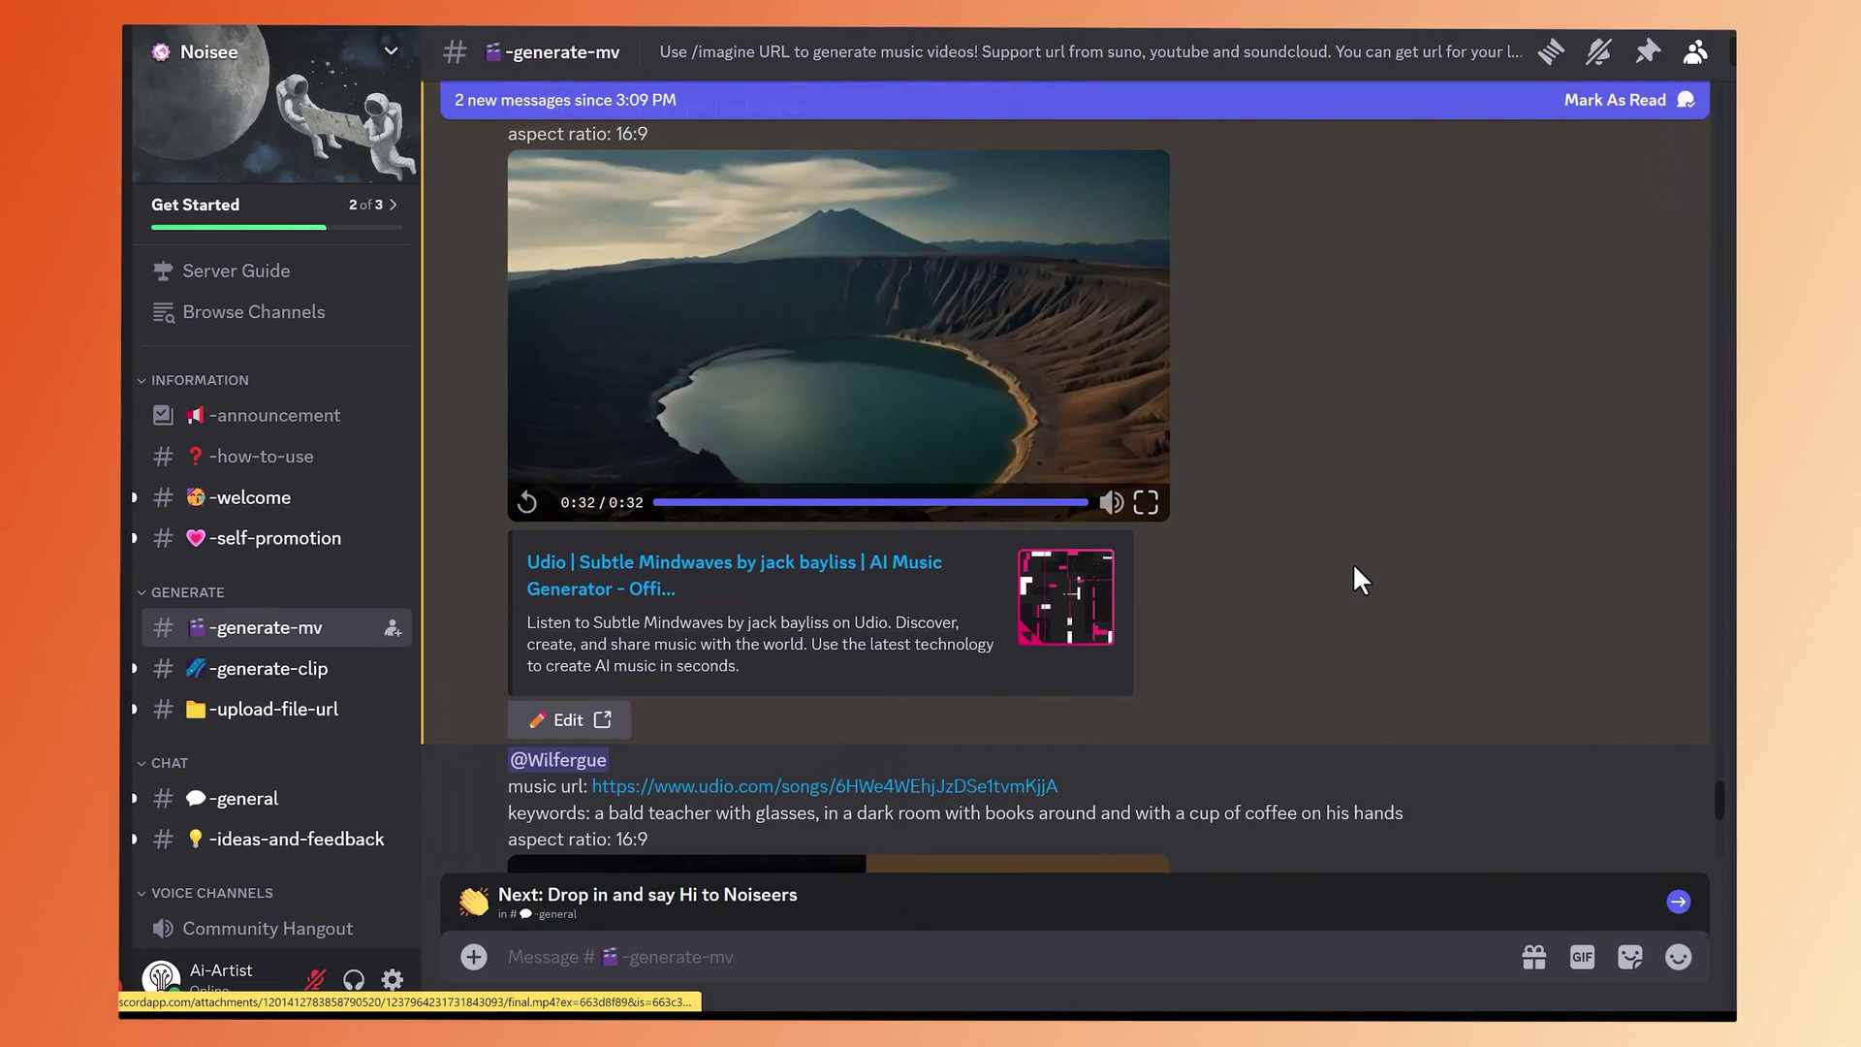
Open the "Subtle Mindwaves" video in Noisee's web editor and look through its clips and their scene descriptions
left_click(603, 722)
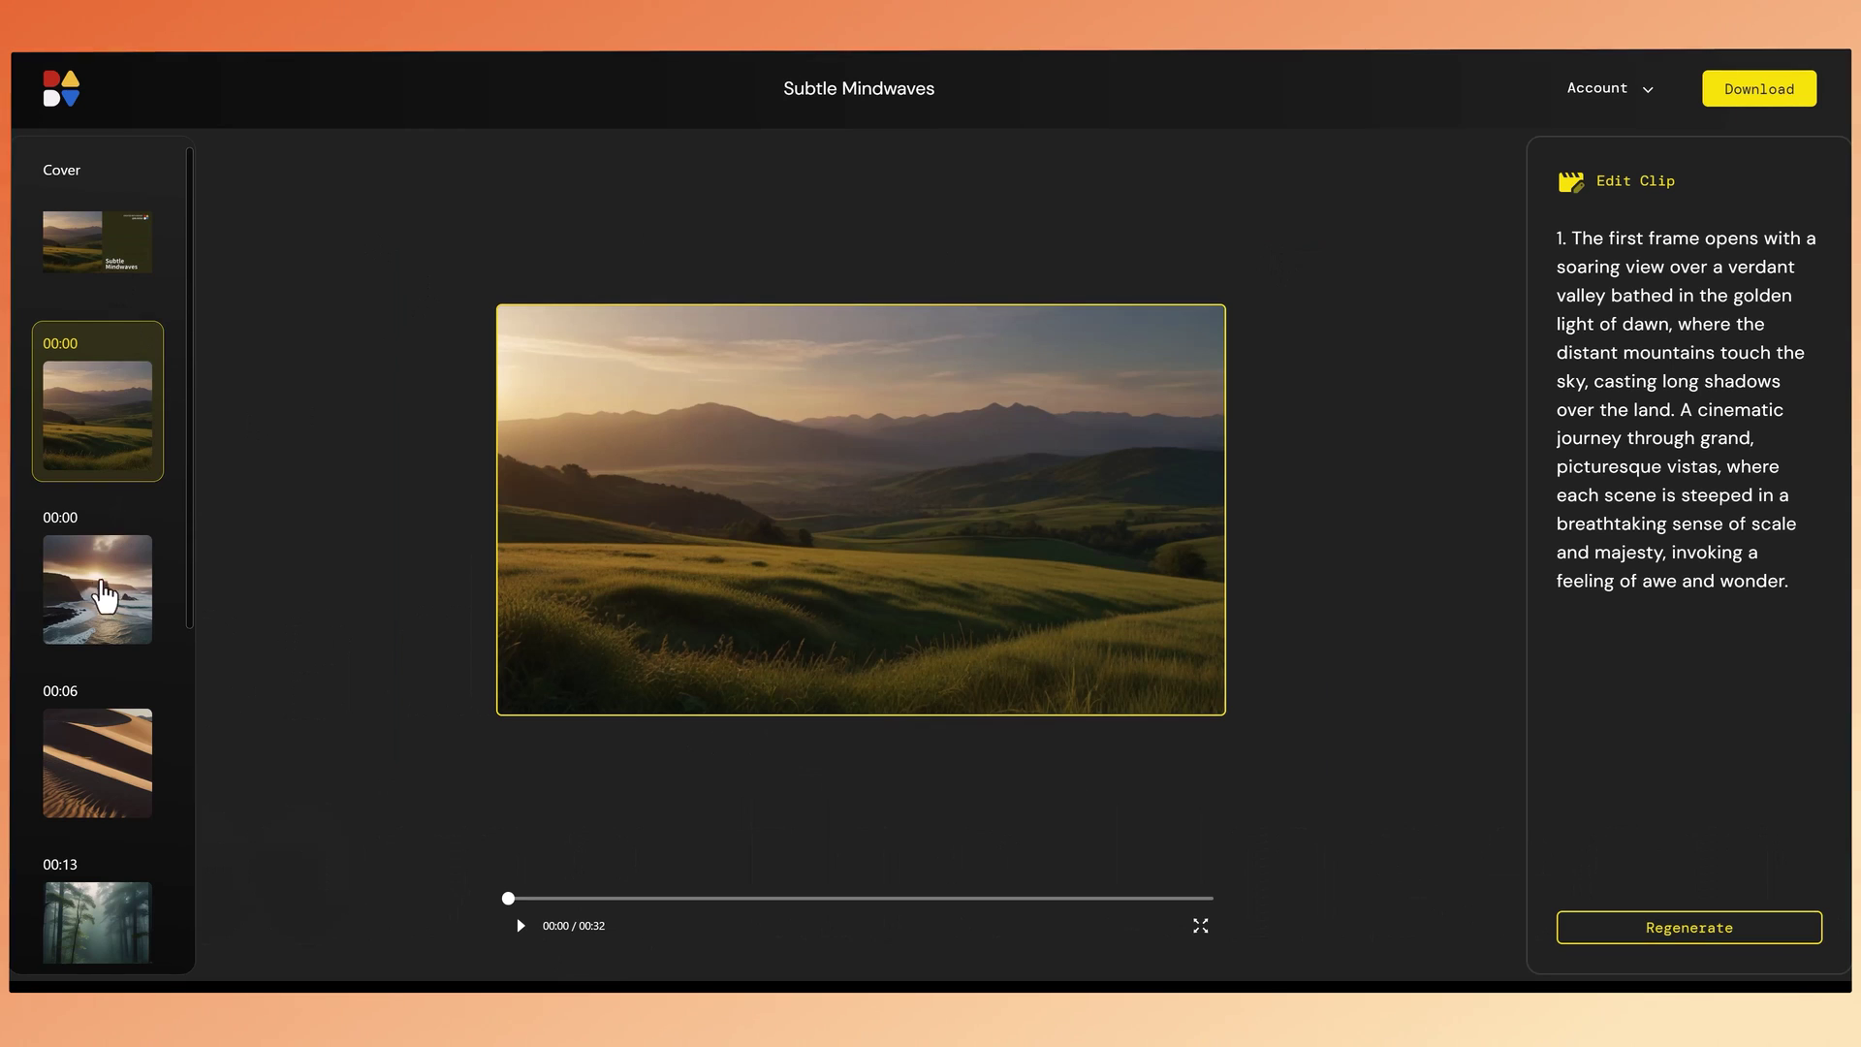
left_click(105, 596)
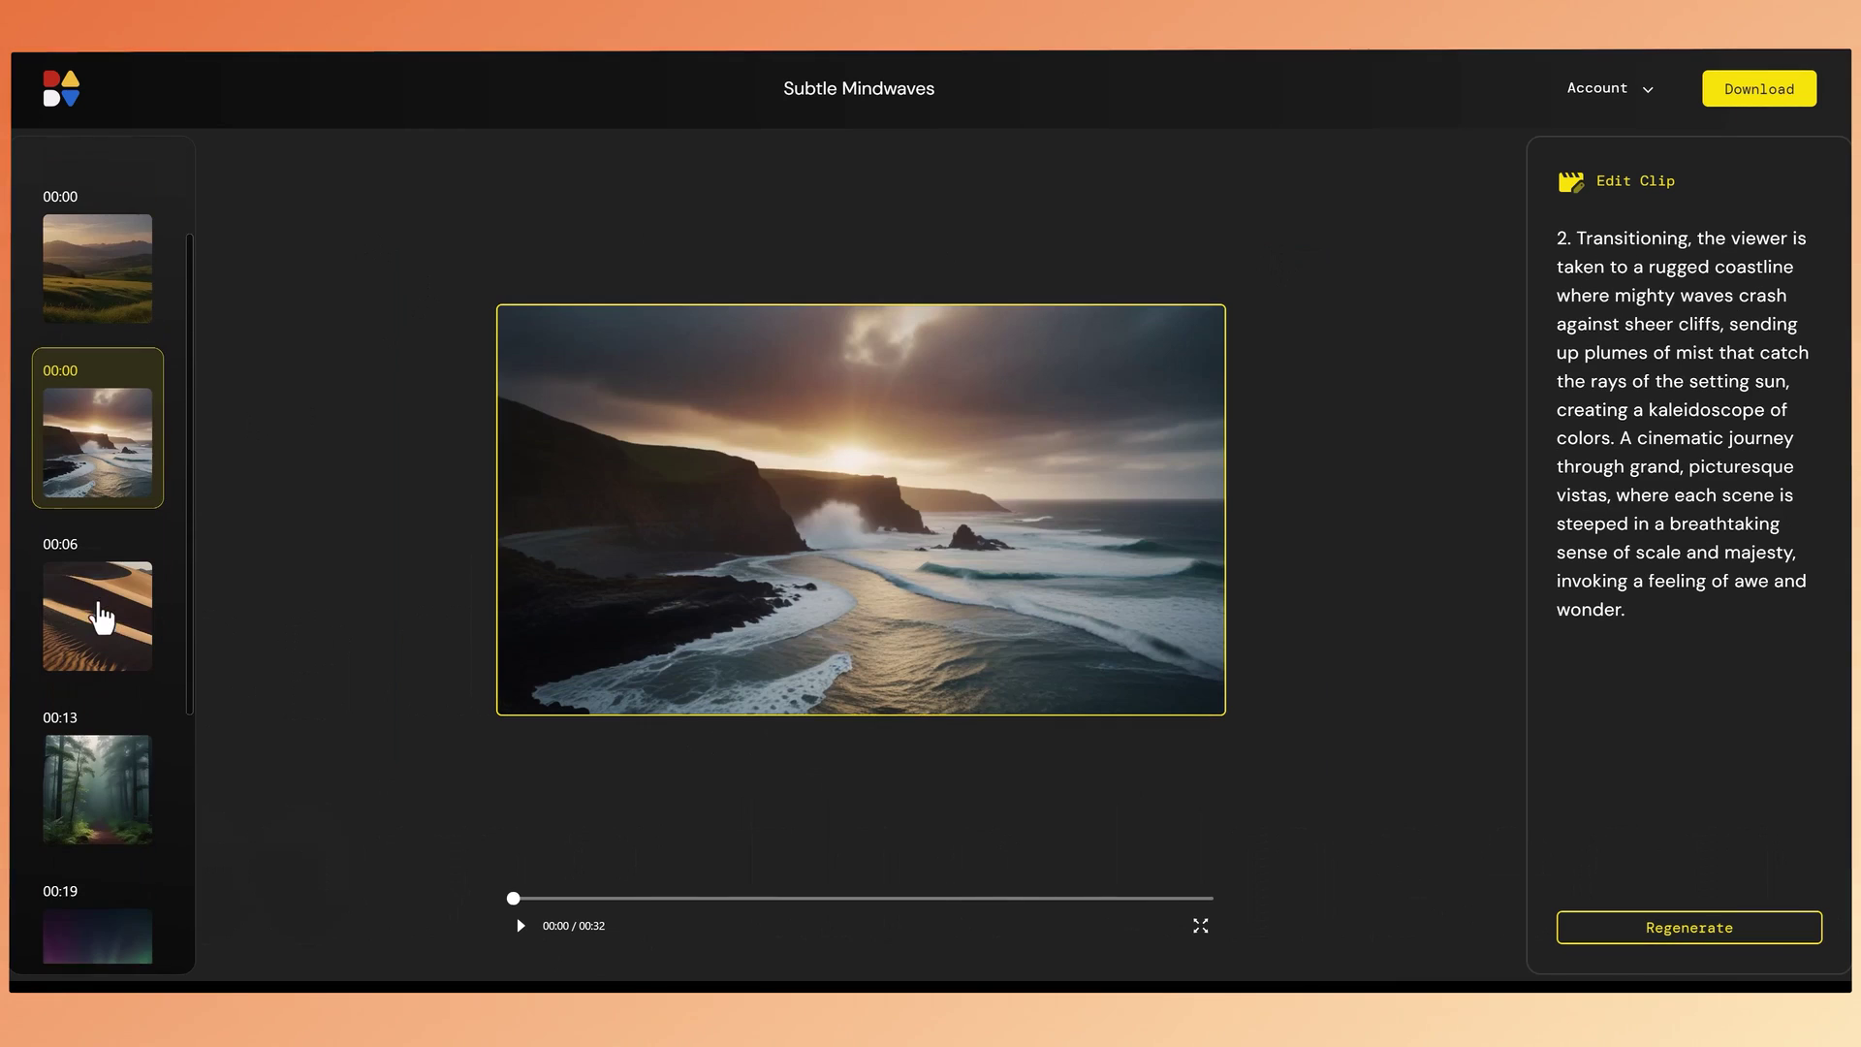
left_click(100, 560)
left_click(95, 608)
scroll(94, 598, "down", 2)
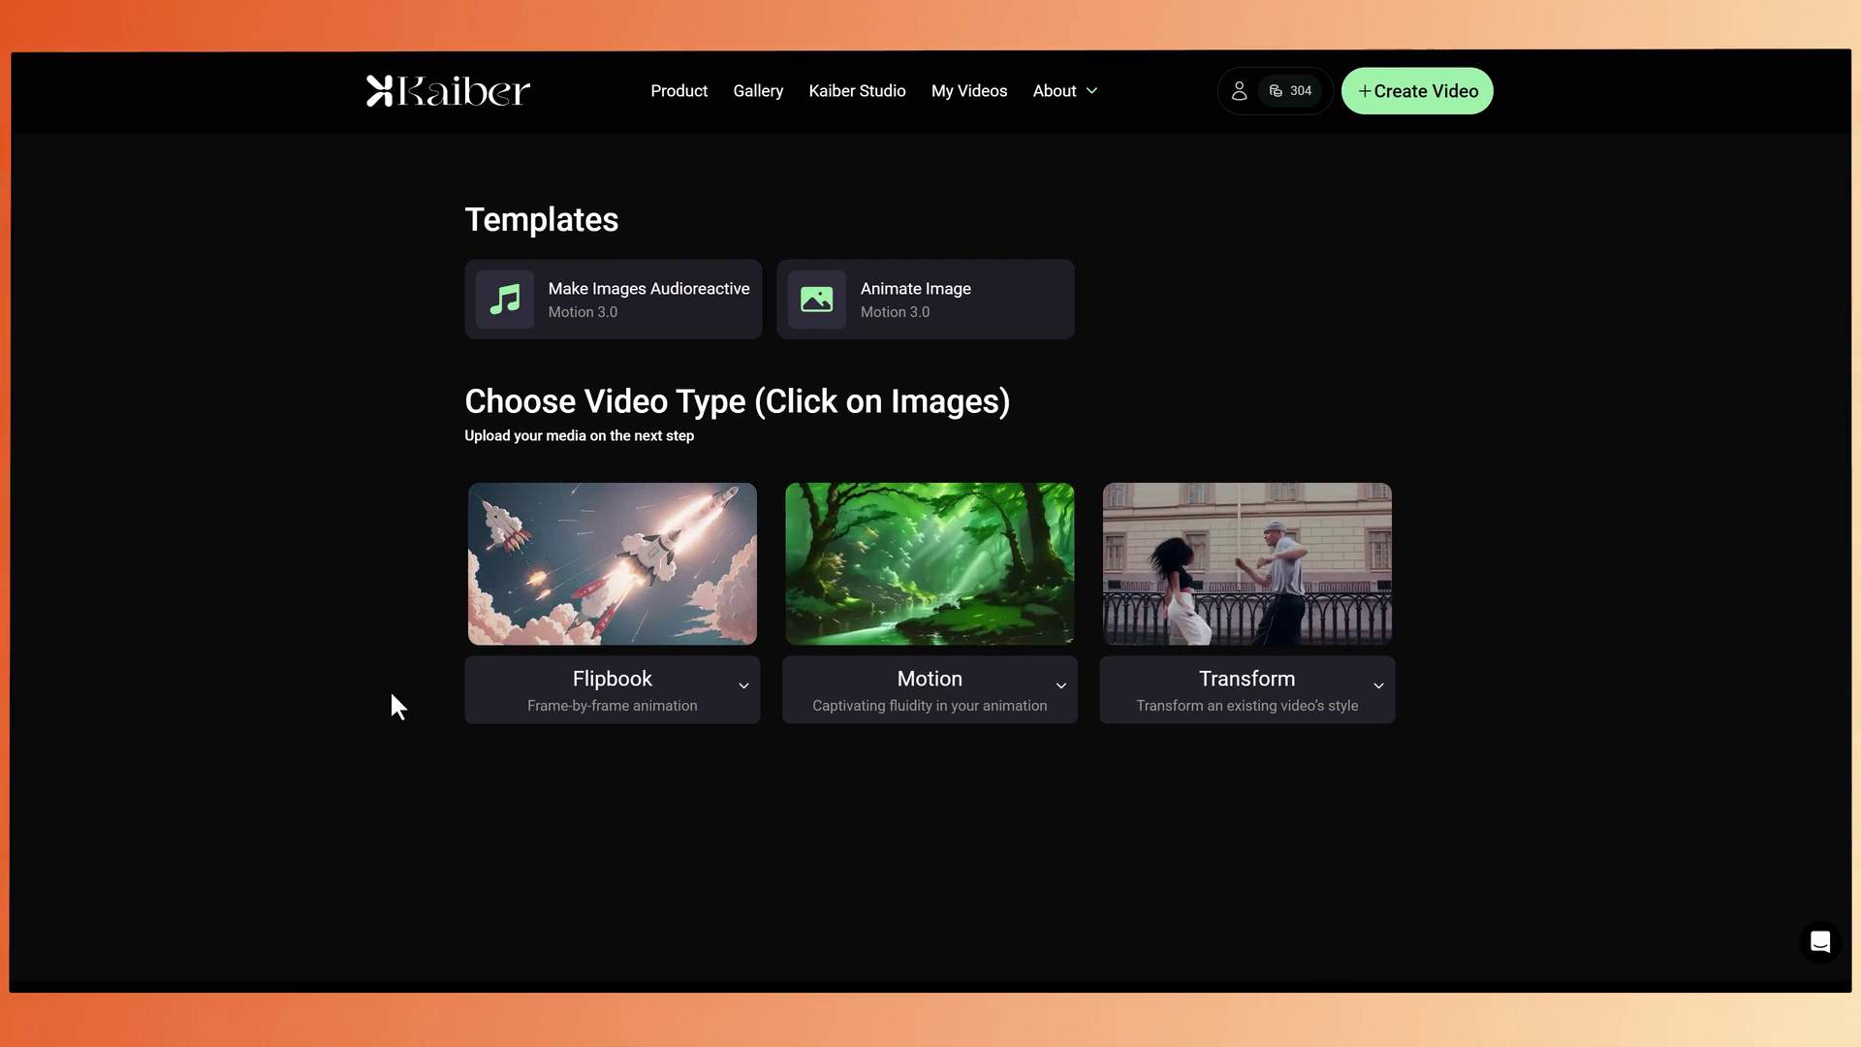
Switch to Kaiber, start a Flipbook video and upload the song as its audio
left_click(652, 621)
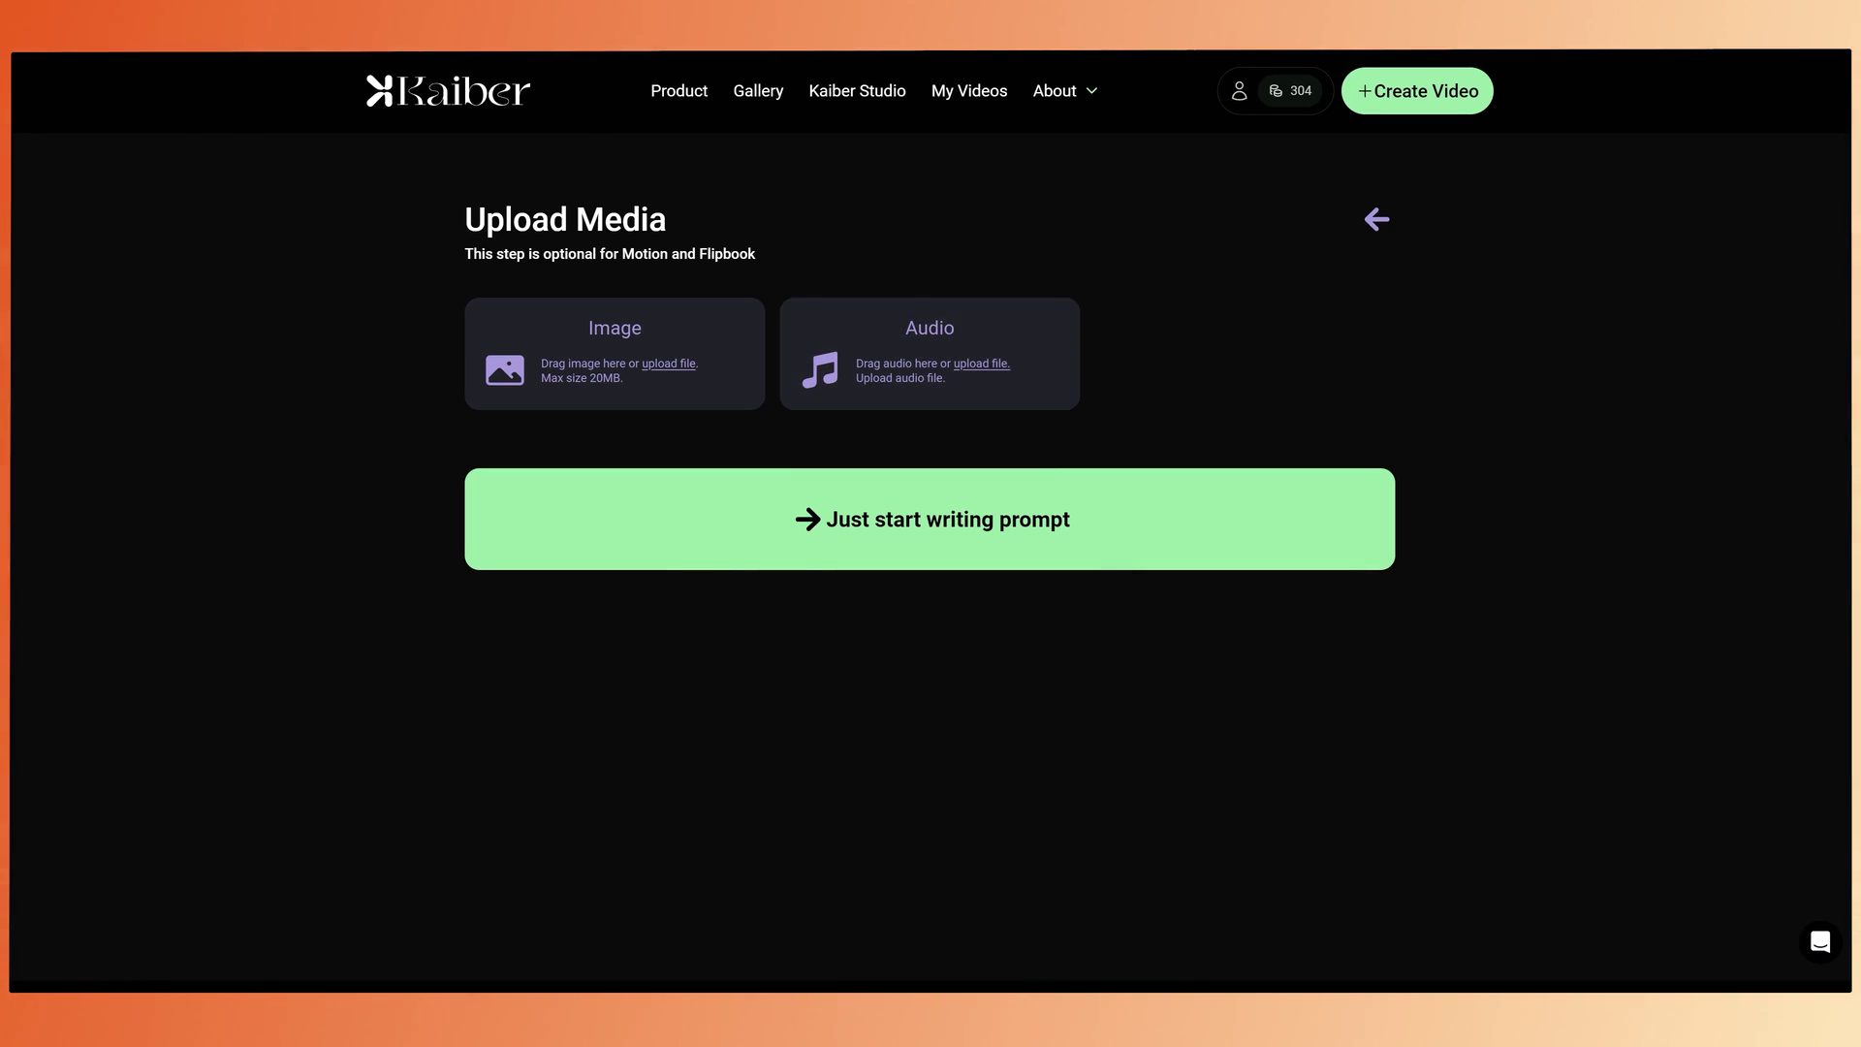
left_click_drag(1067, 353, 945, 339)
Set the prompt's subject to the Cosmic Landscape idea and apply the Cosmic Neon style from the full curated collection
left_click(652, 348)
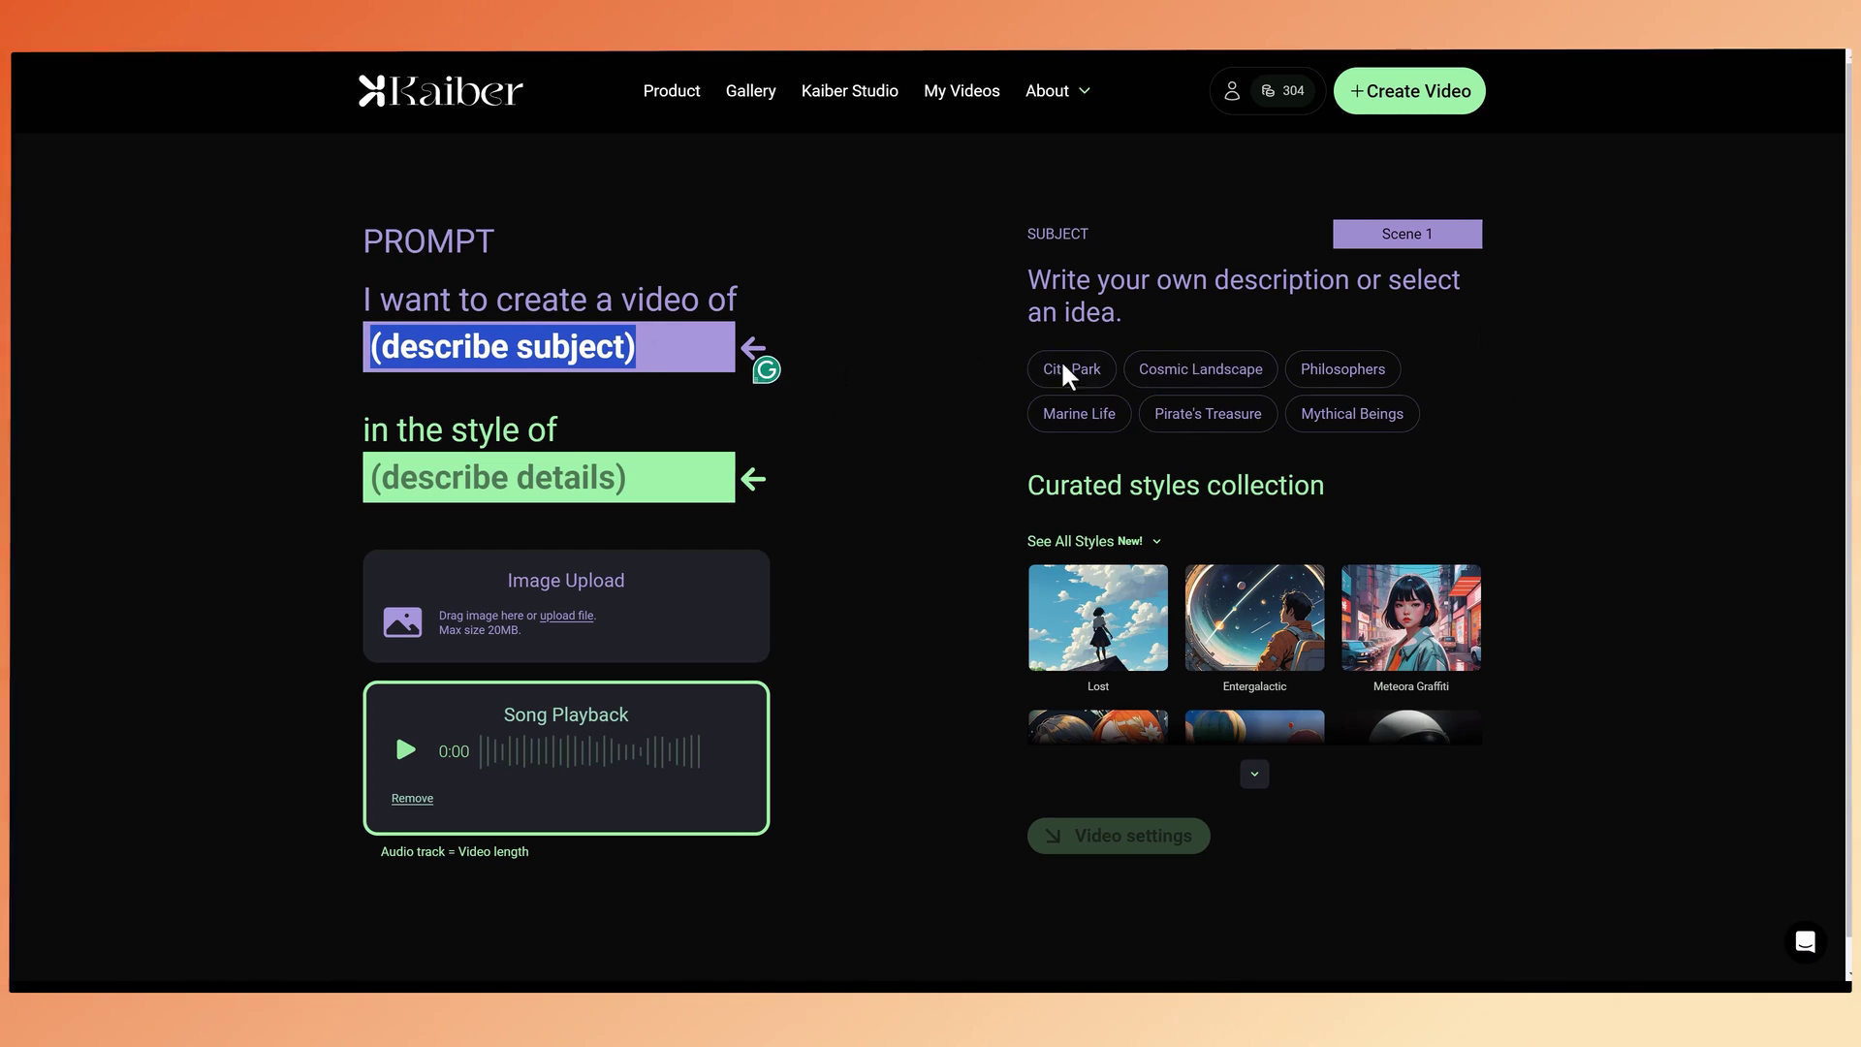
left_click(1195, 374)
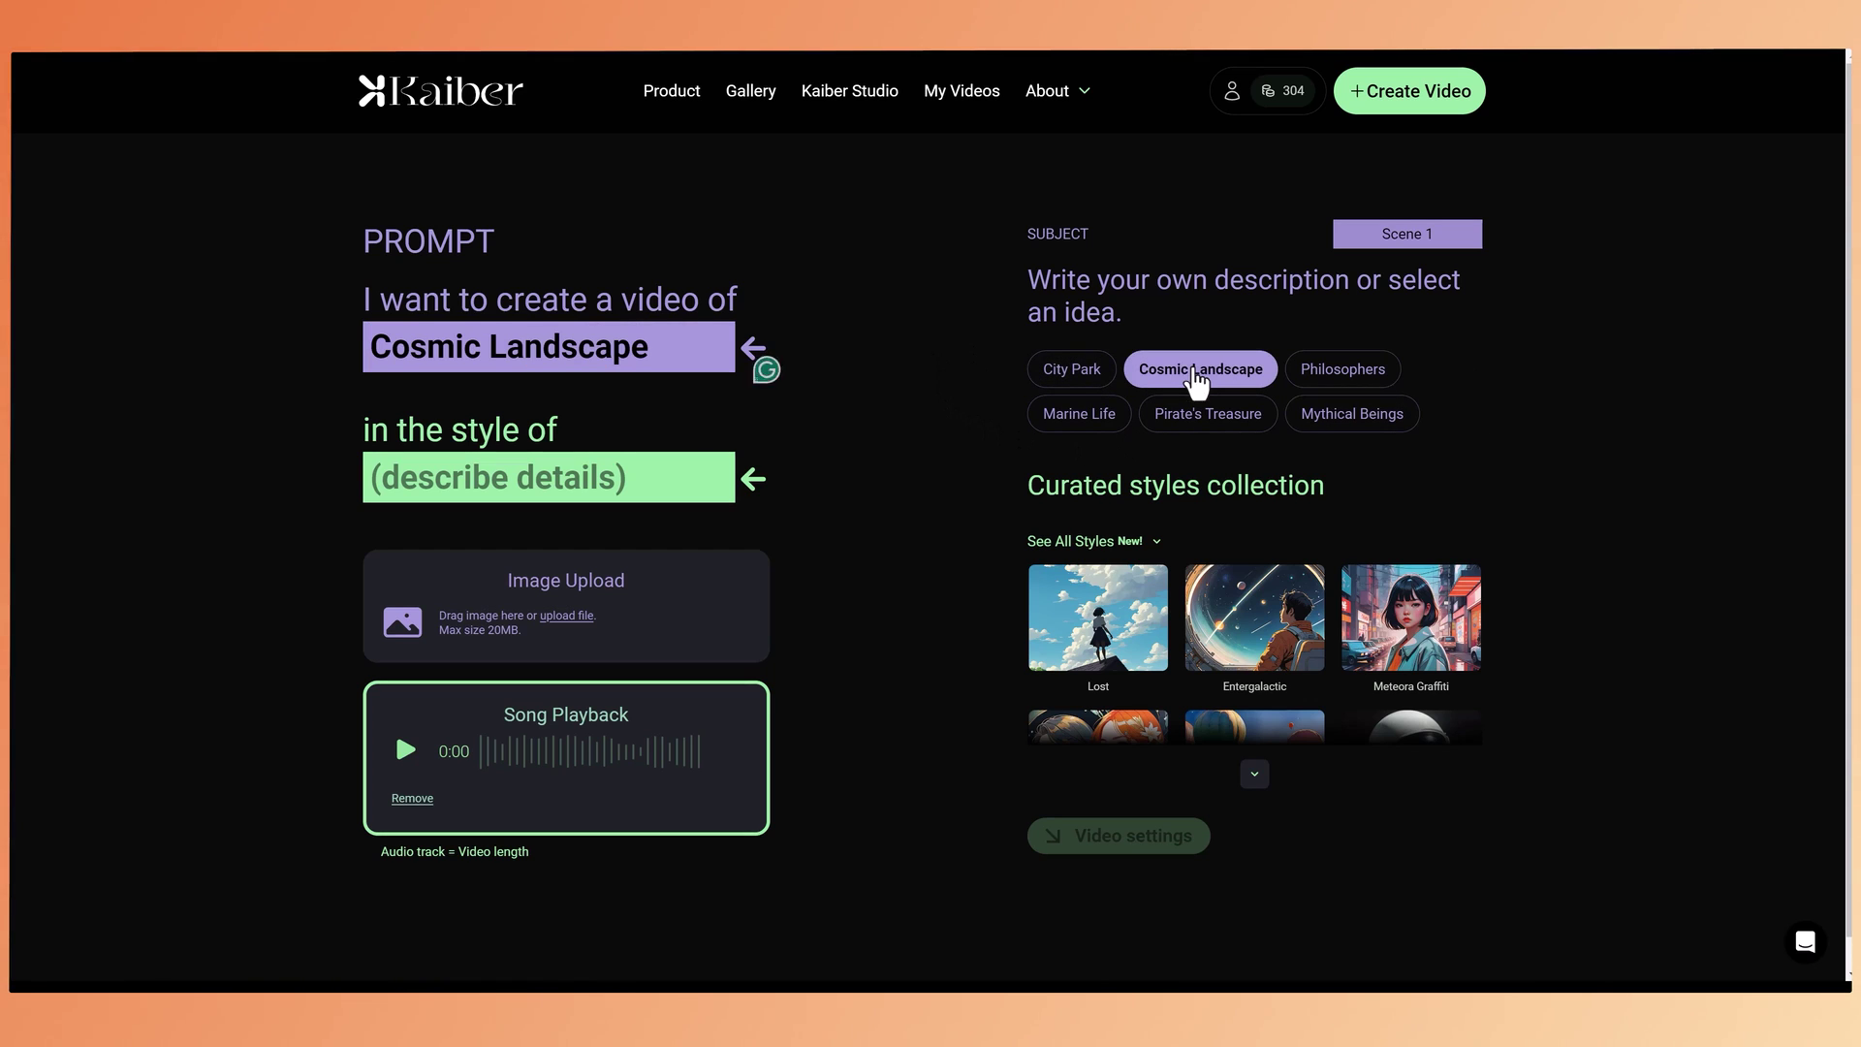
scroll(1529, 410, "down", 1)
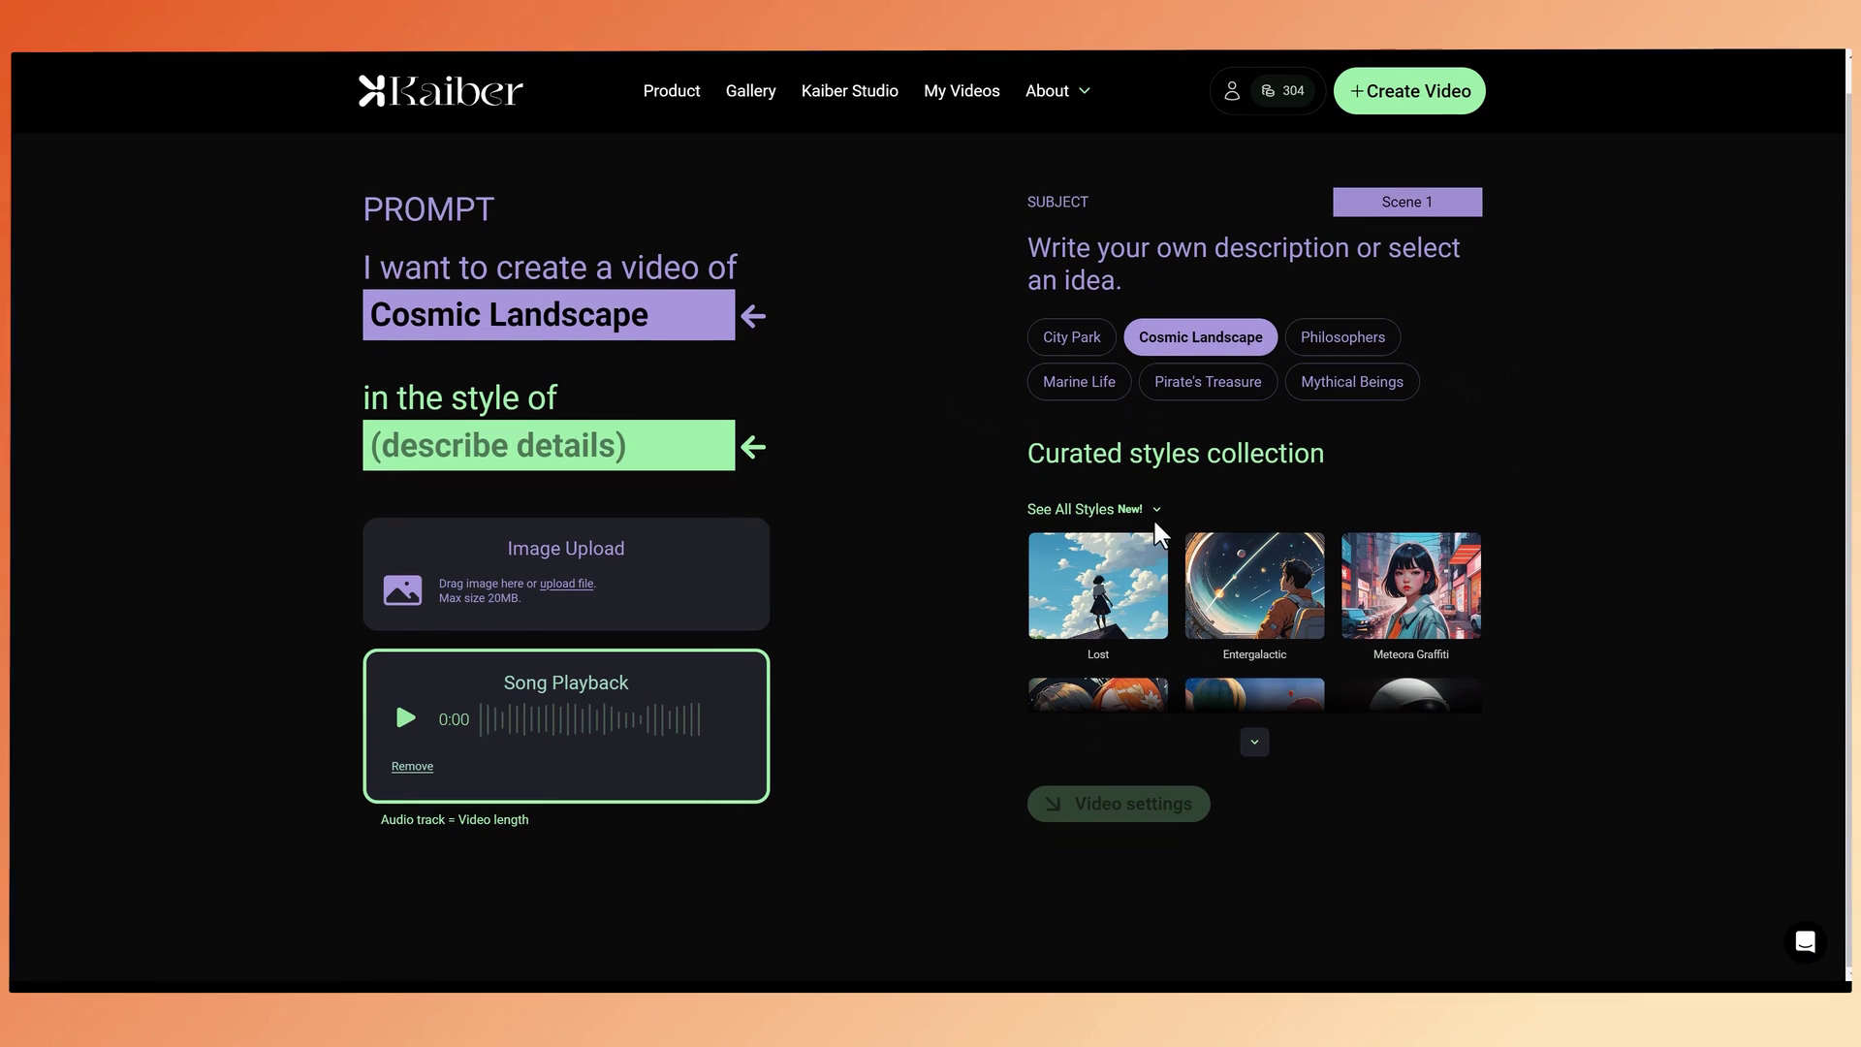
left_click(582, 460)
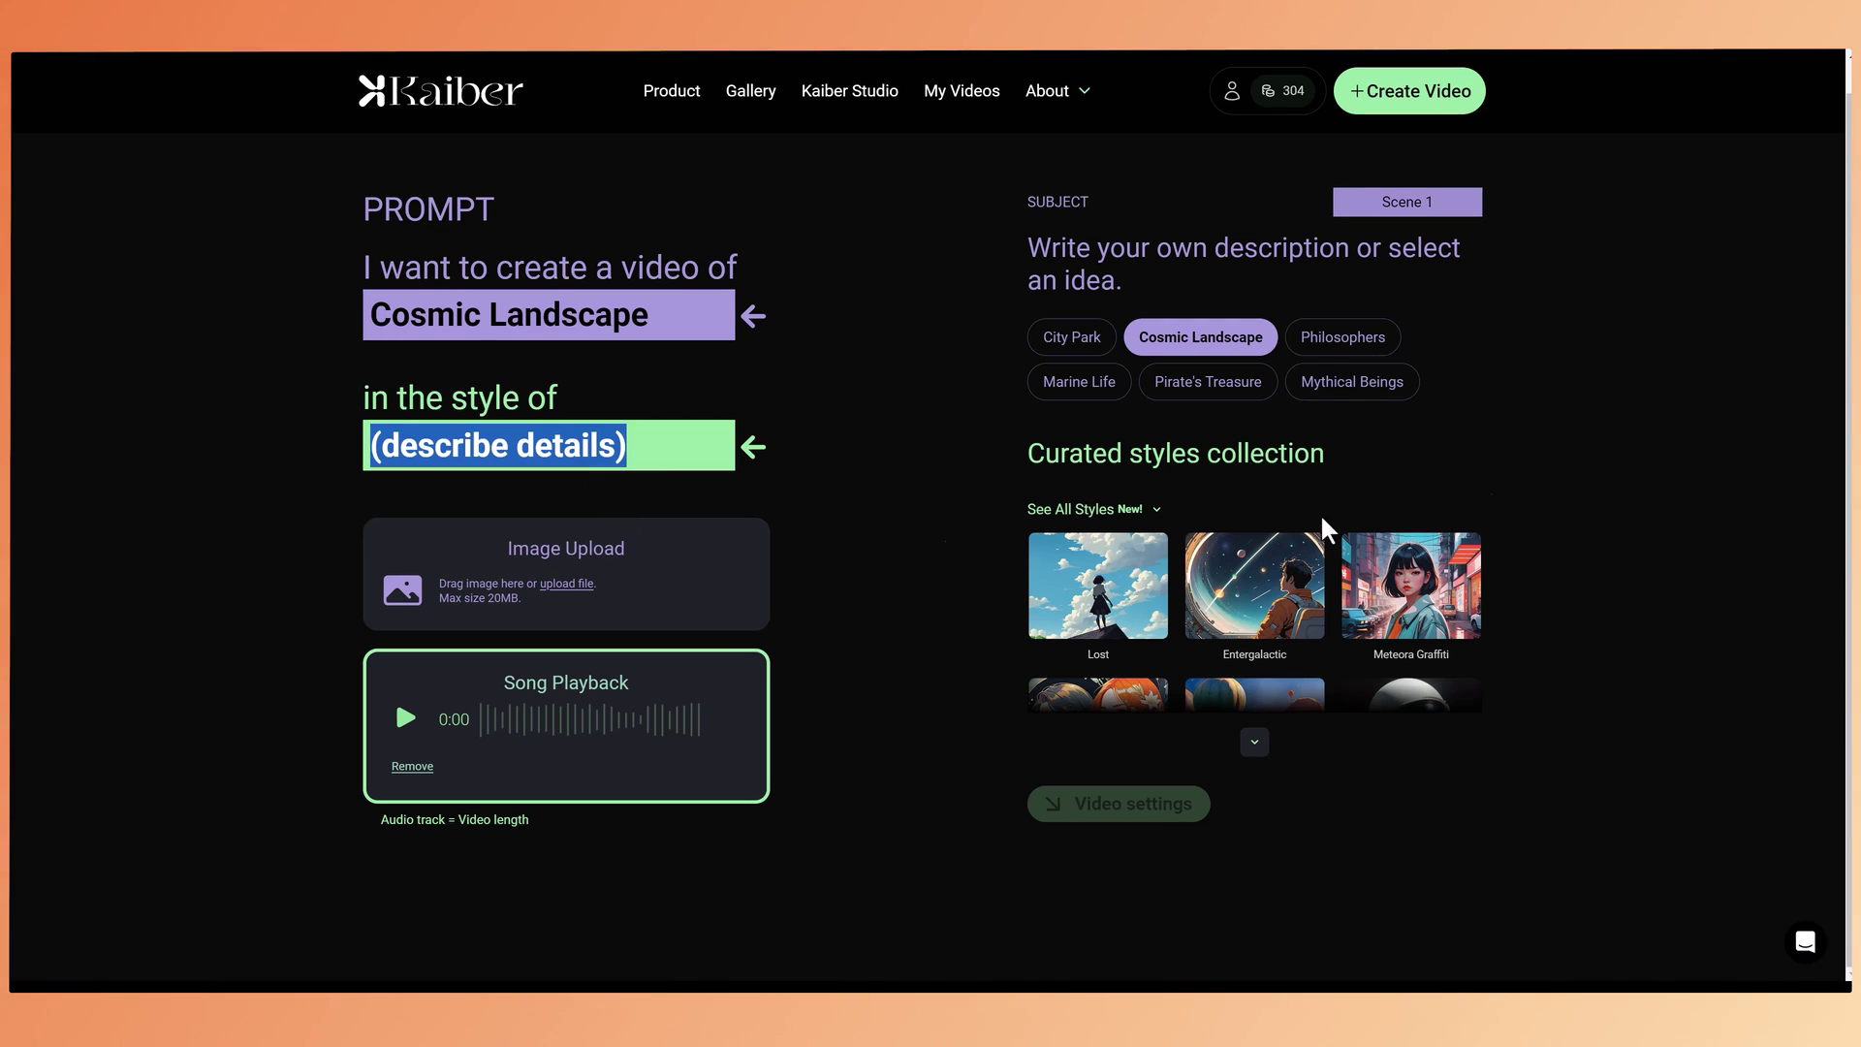
left_click(1139, 502)
scroll(1500, 731, "down", 2)
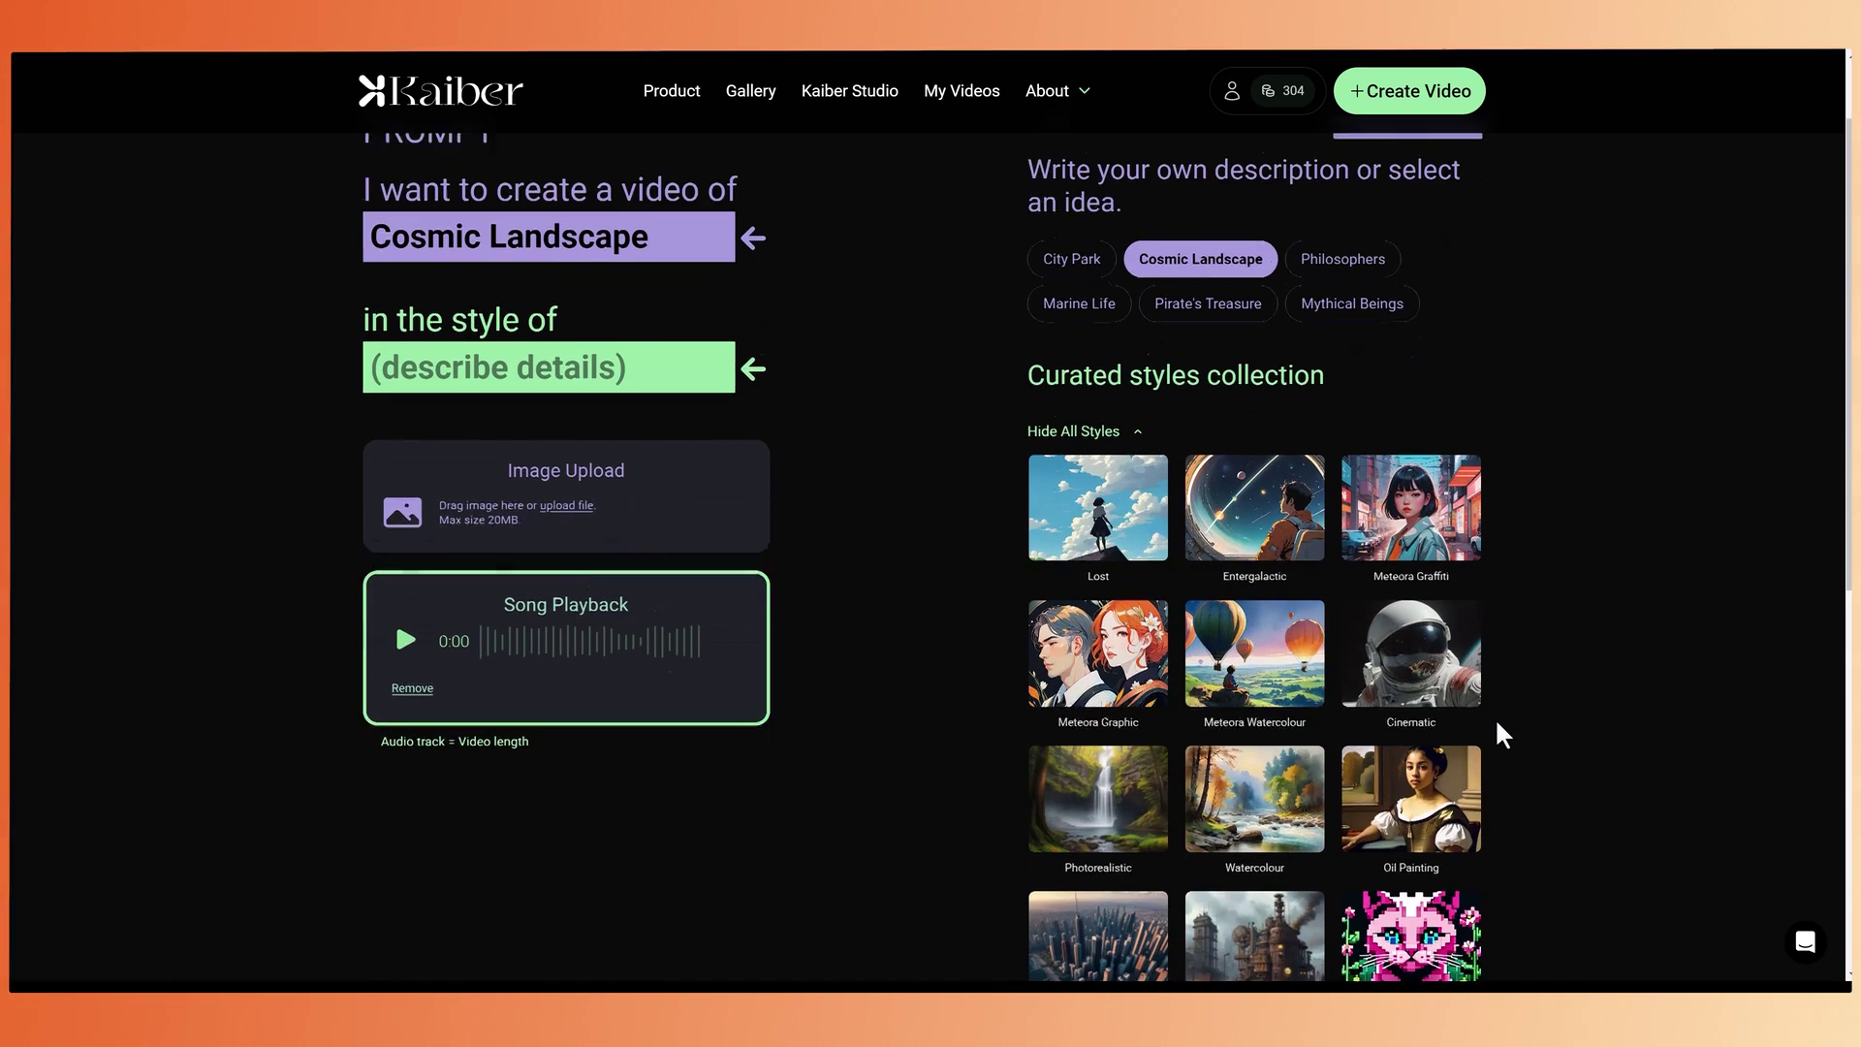
scroll(1502, 734, "down", 2)
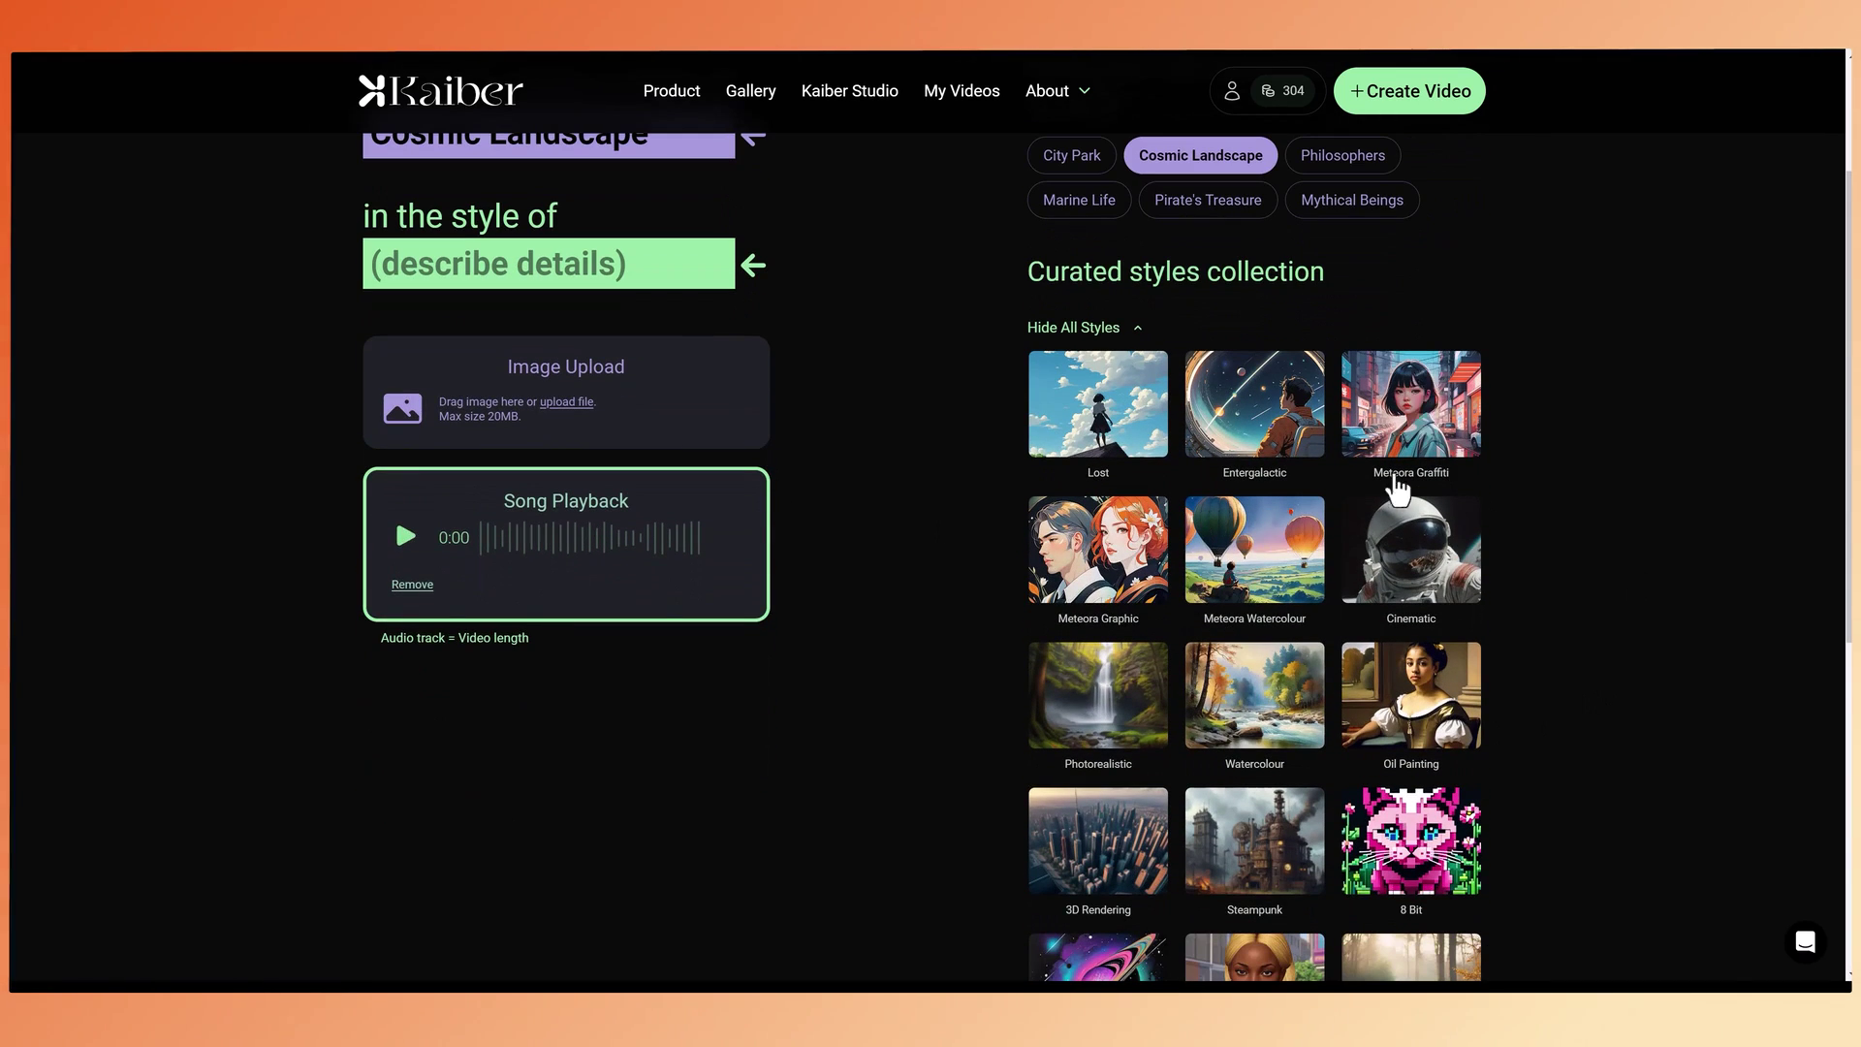
scroll(1078, 766, "down", 6)
left_click(1104, 722)
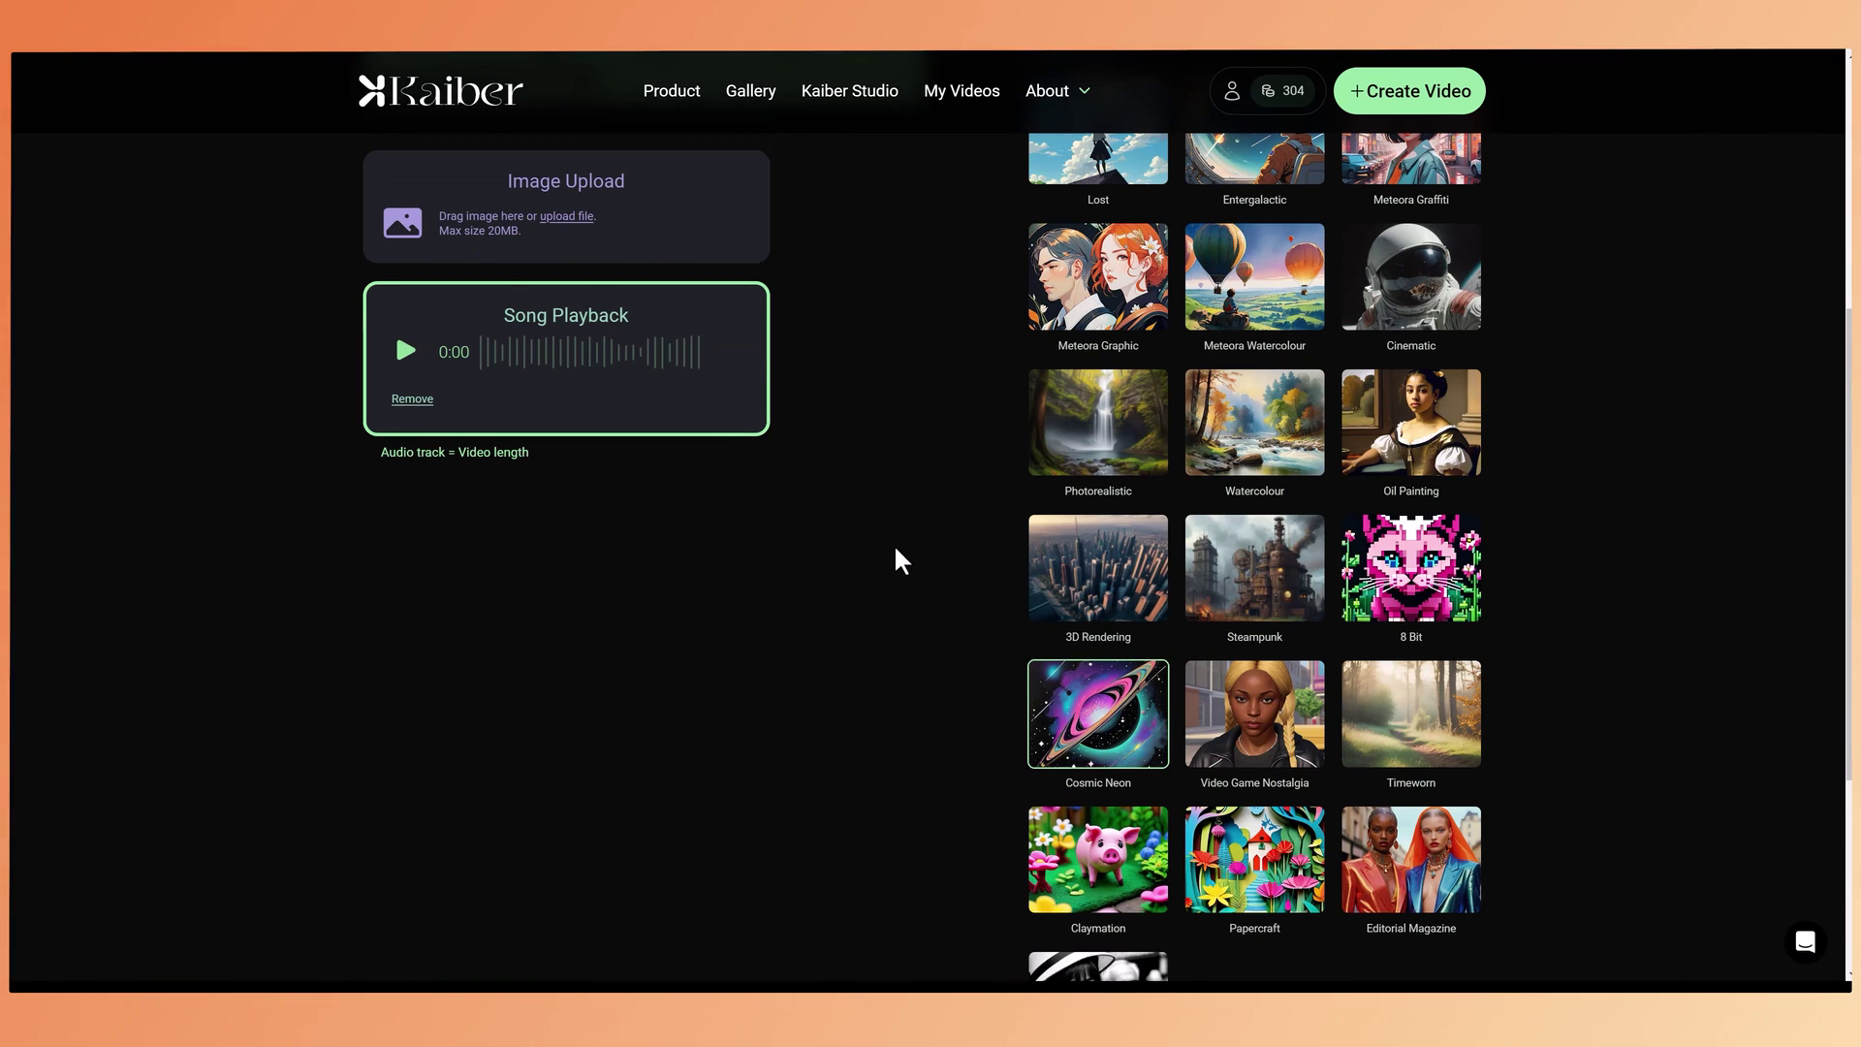
scroll(903, 561, "up", 4)
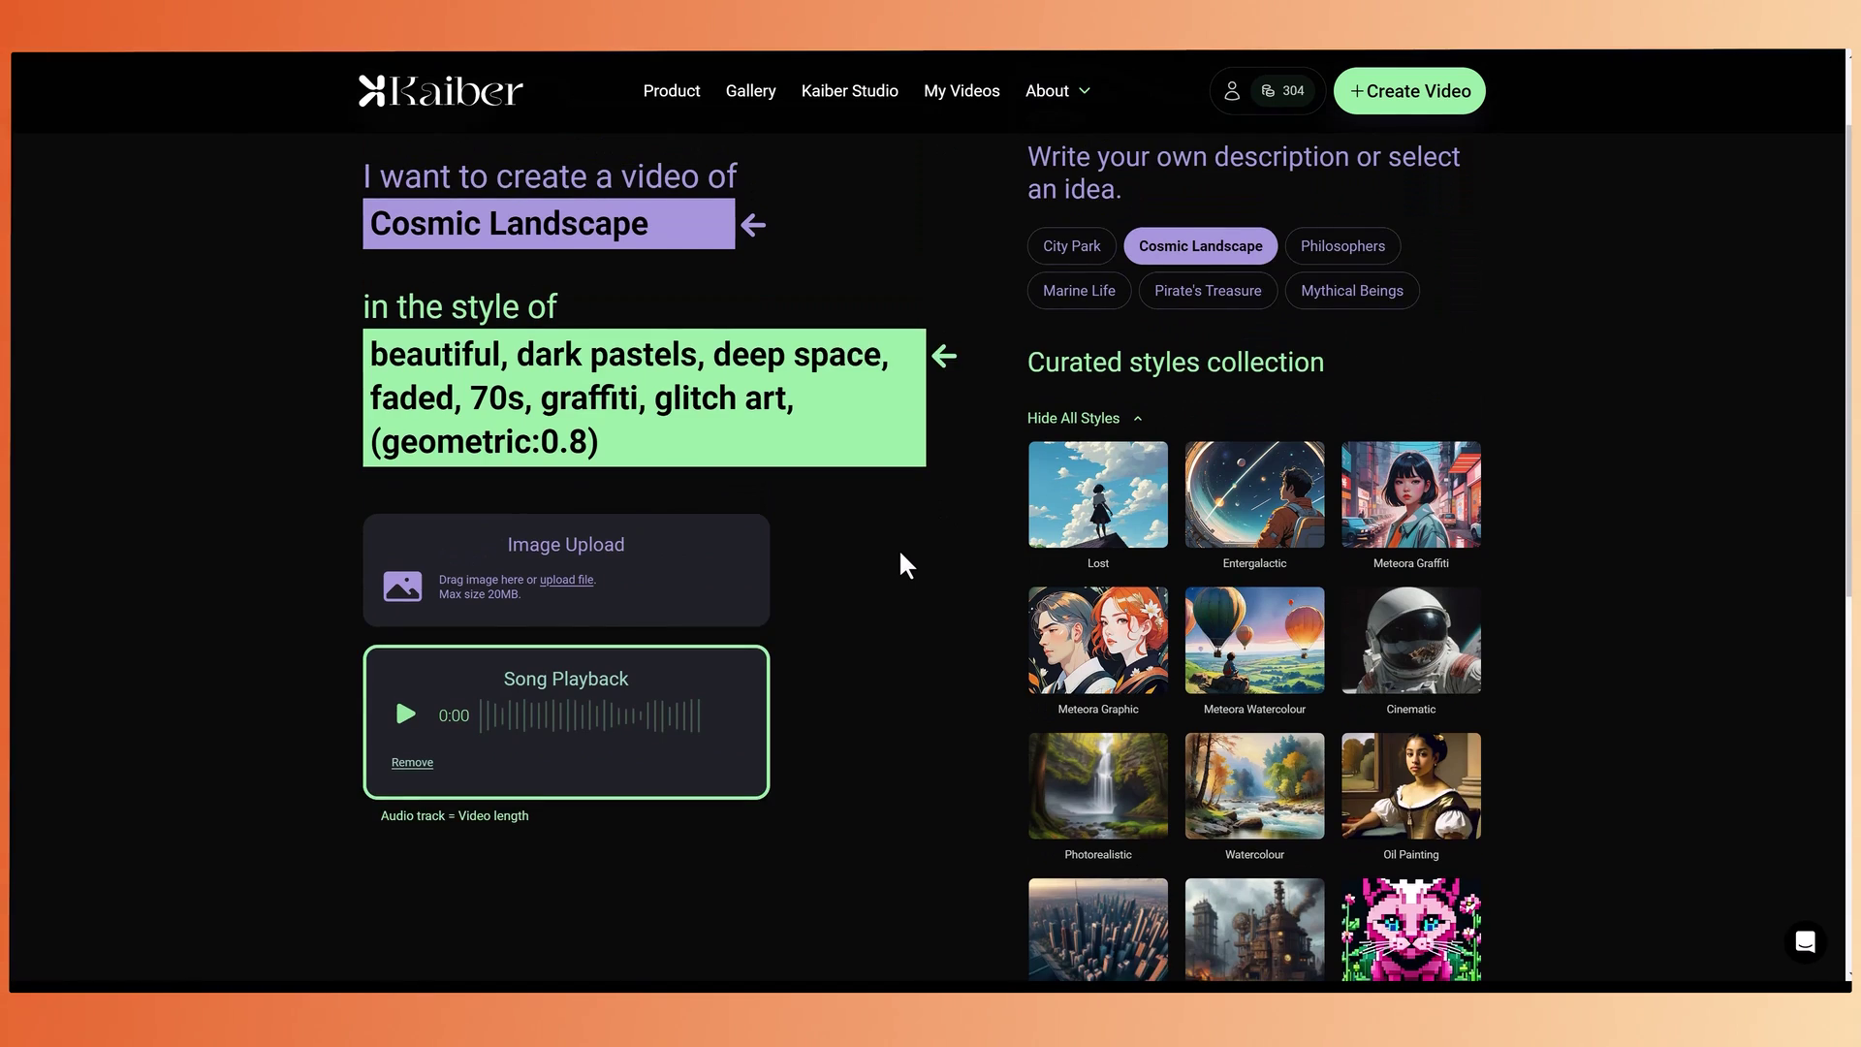
In the video settings, set the aspect ratio to 16:9 and the camera movement to Zoom In
scroll(1158, 916, "down", 6)
left_click(1158, 916)
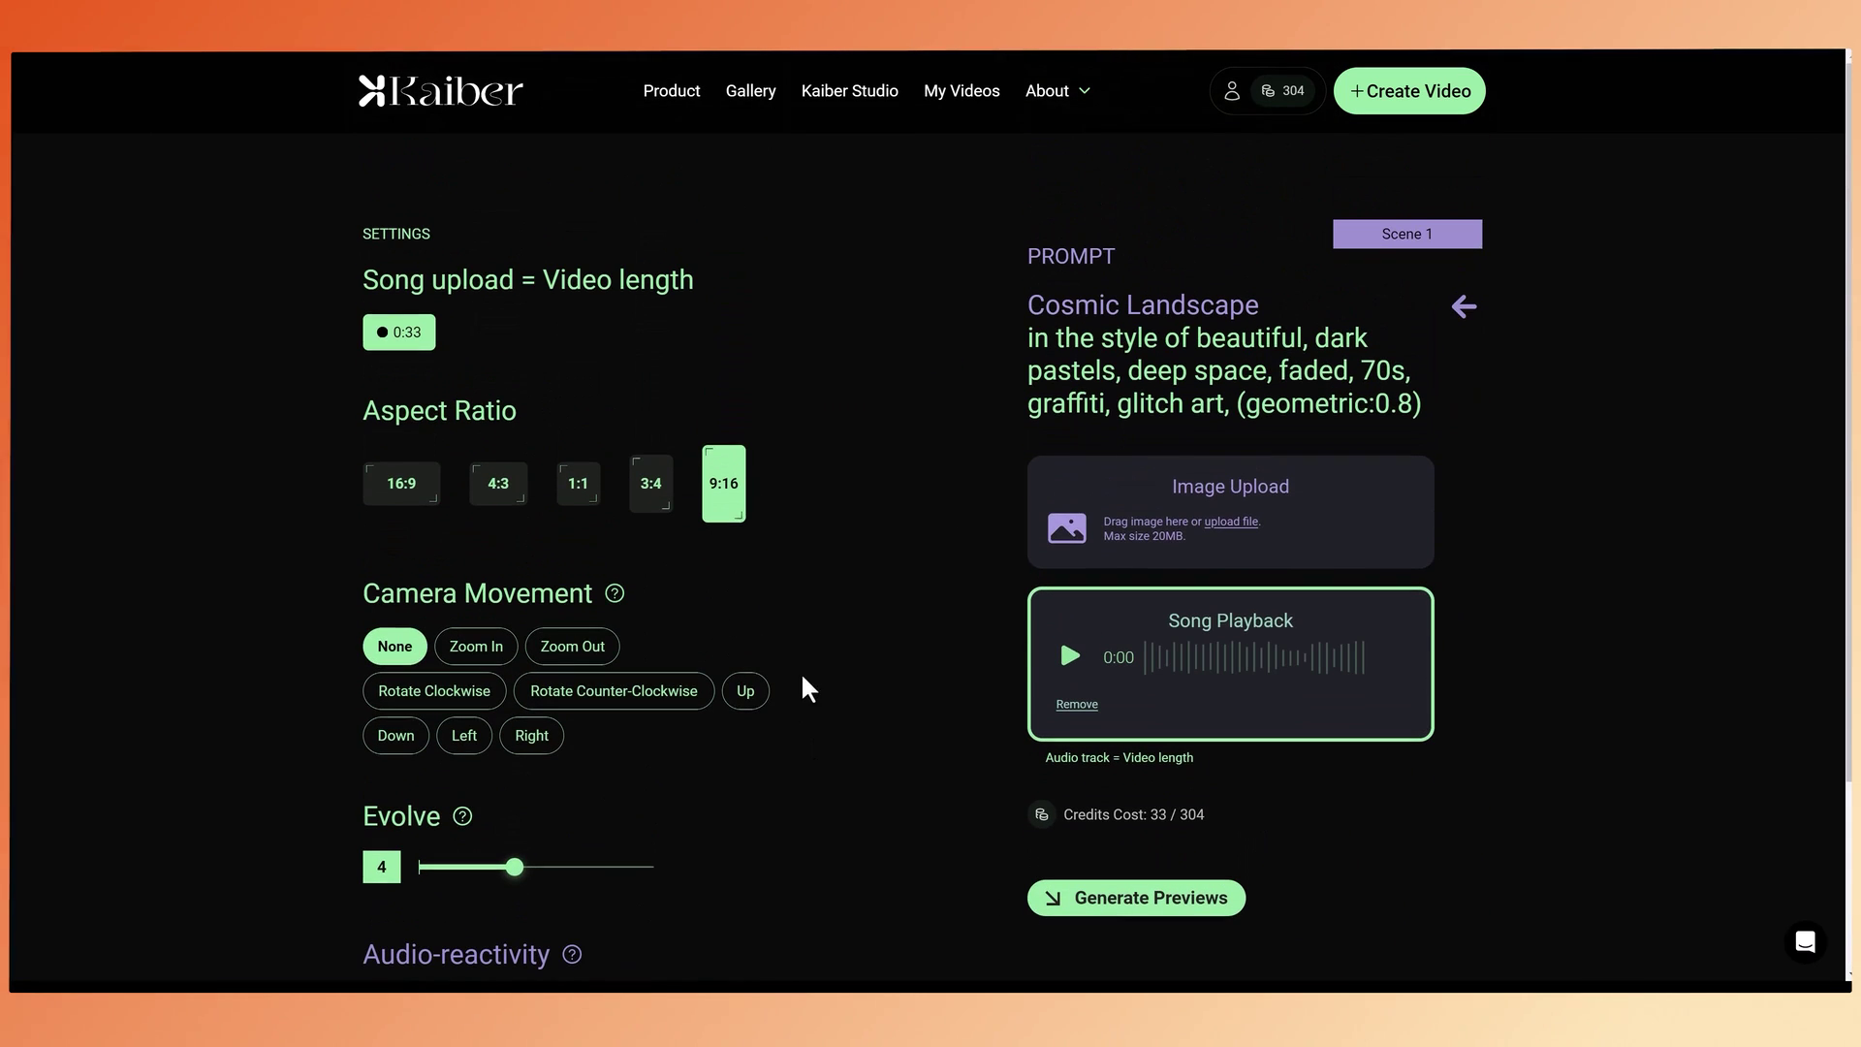
left_click(436, 495)
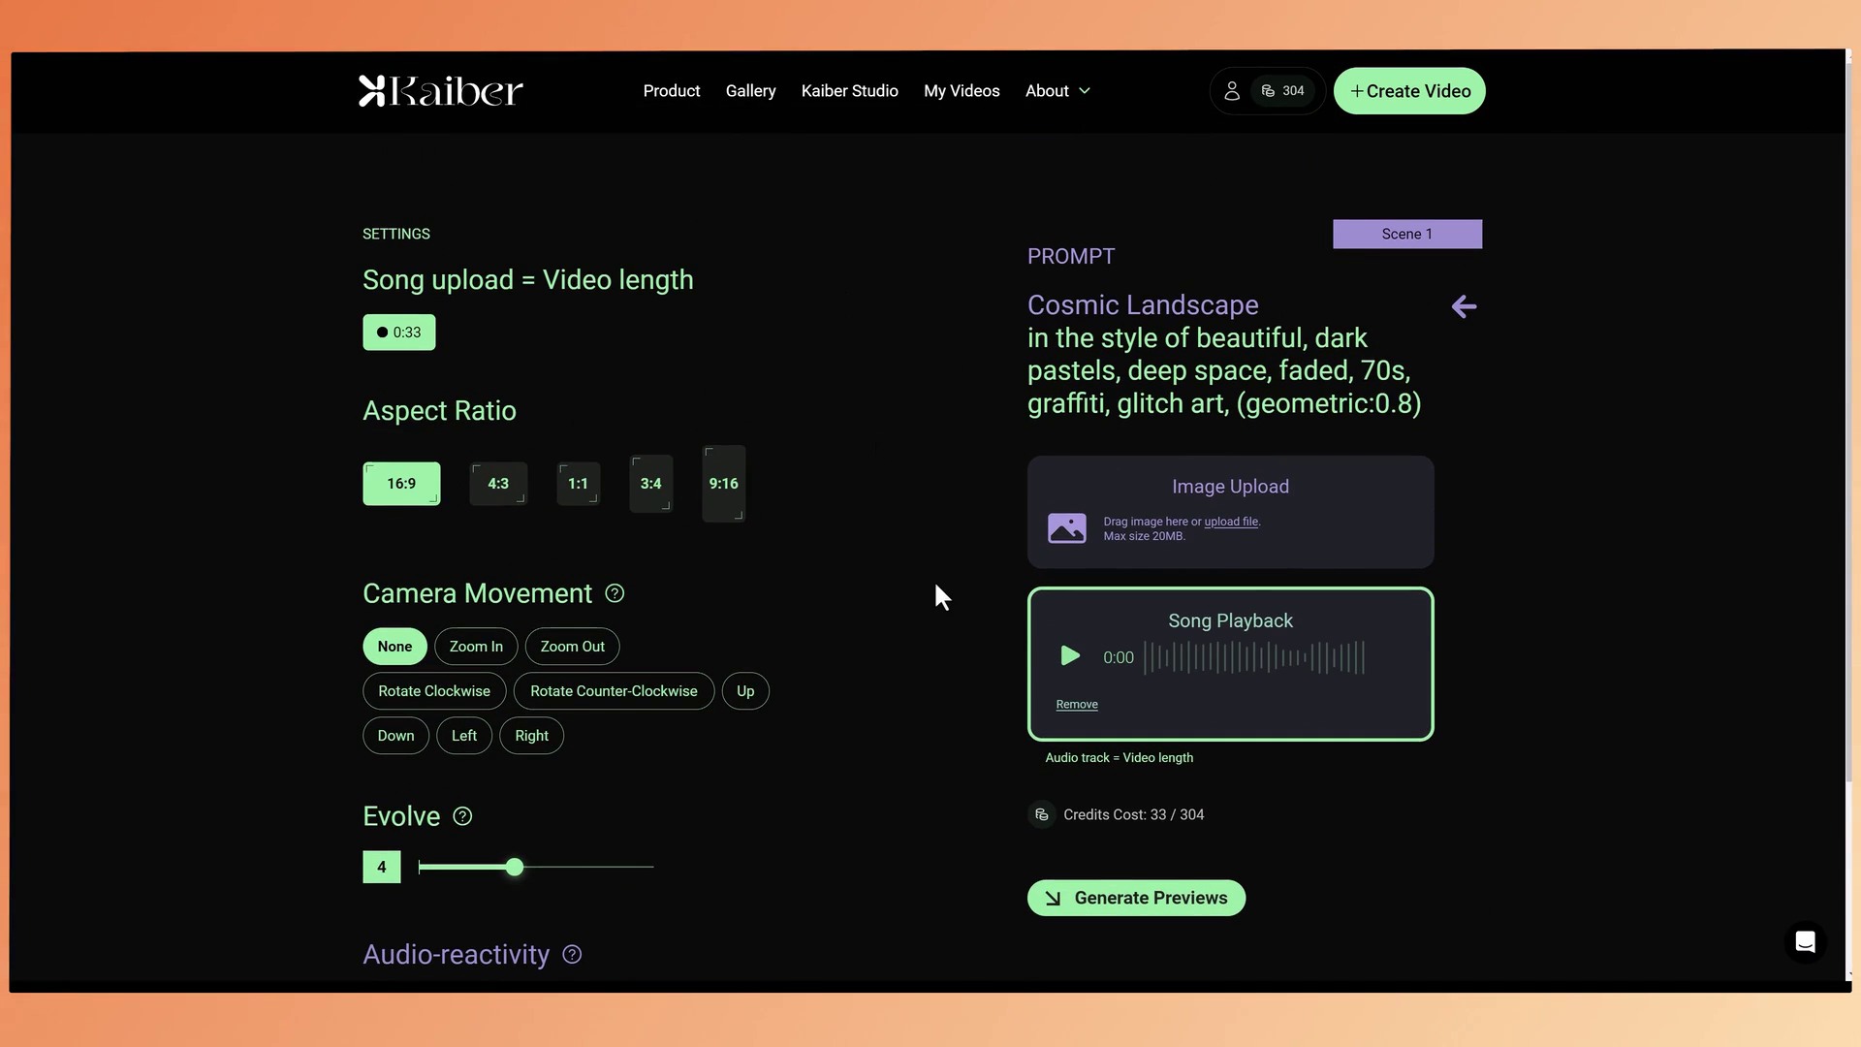
scroll(940, 596, "down", 2)
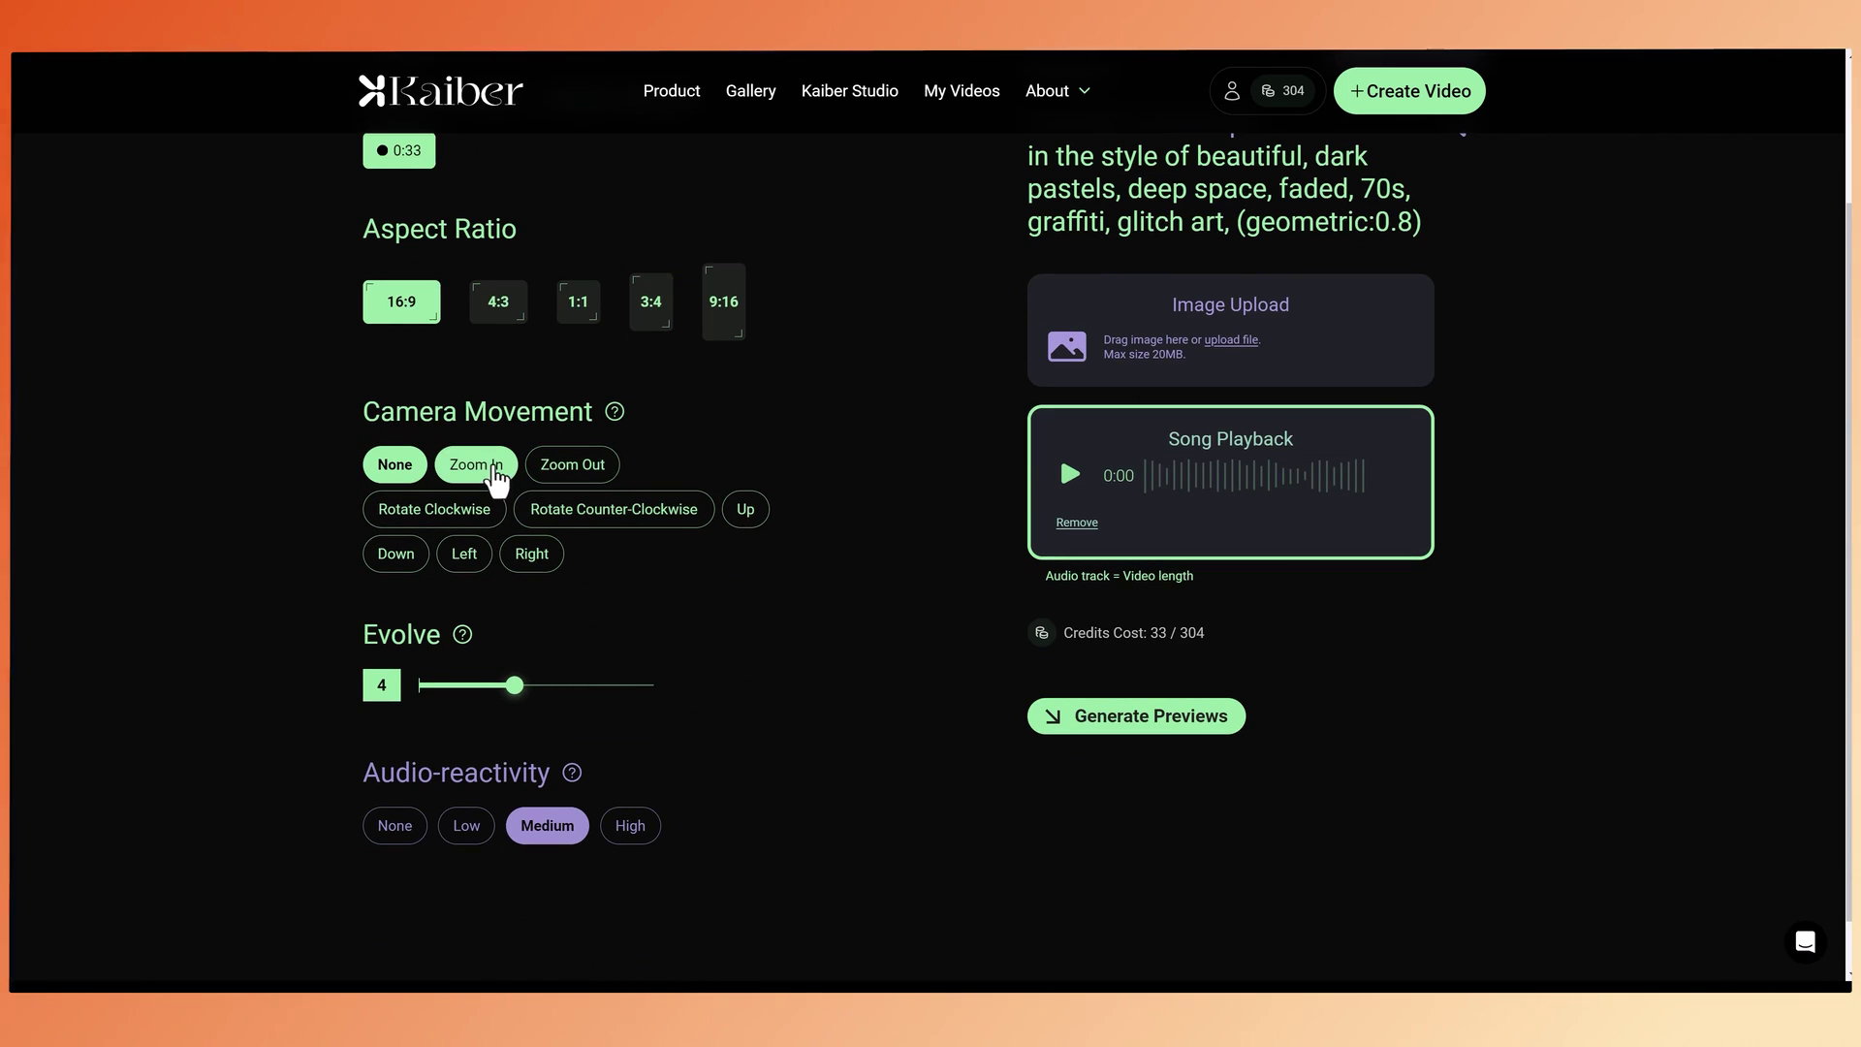
left_click(495, 467)
Set Evolve to 8 and Audio-reactivity to High
scroll(532, 697, "up", 1)
mouse_move(462, 729)
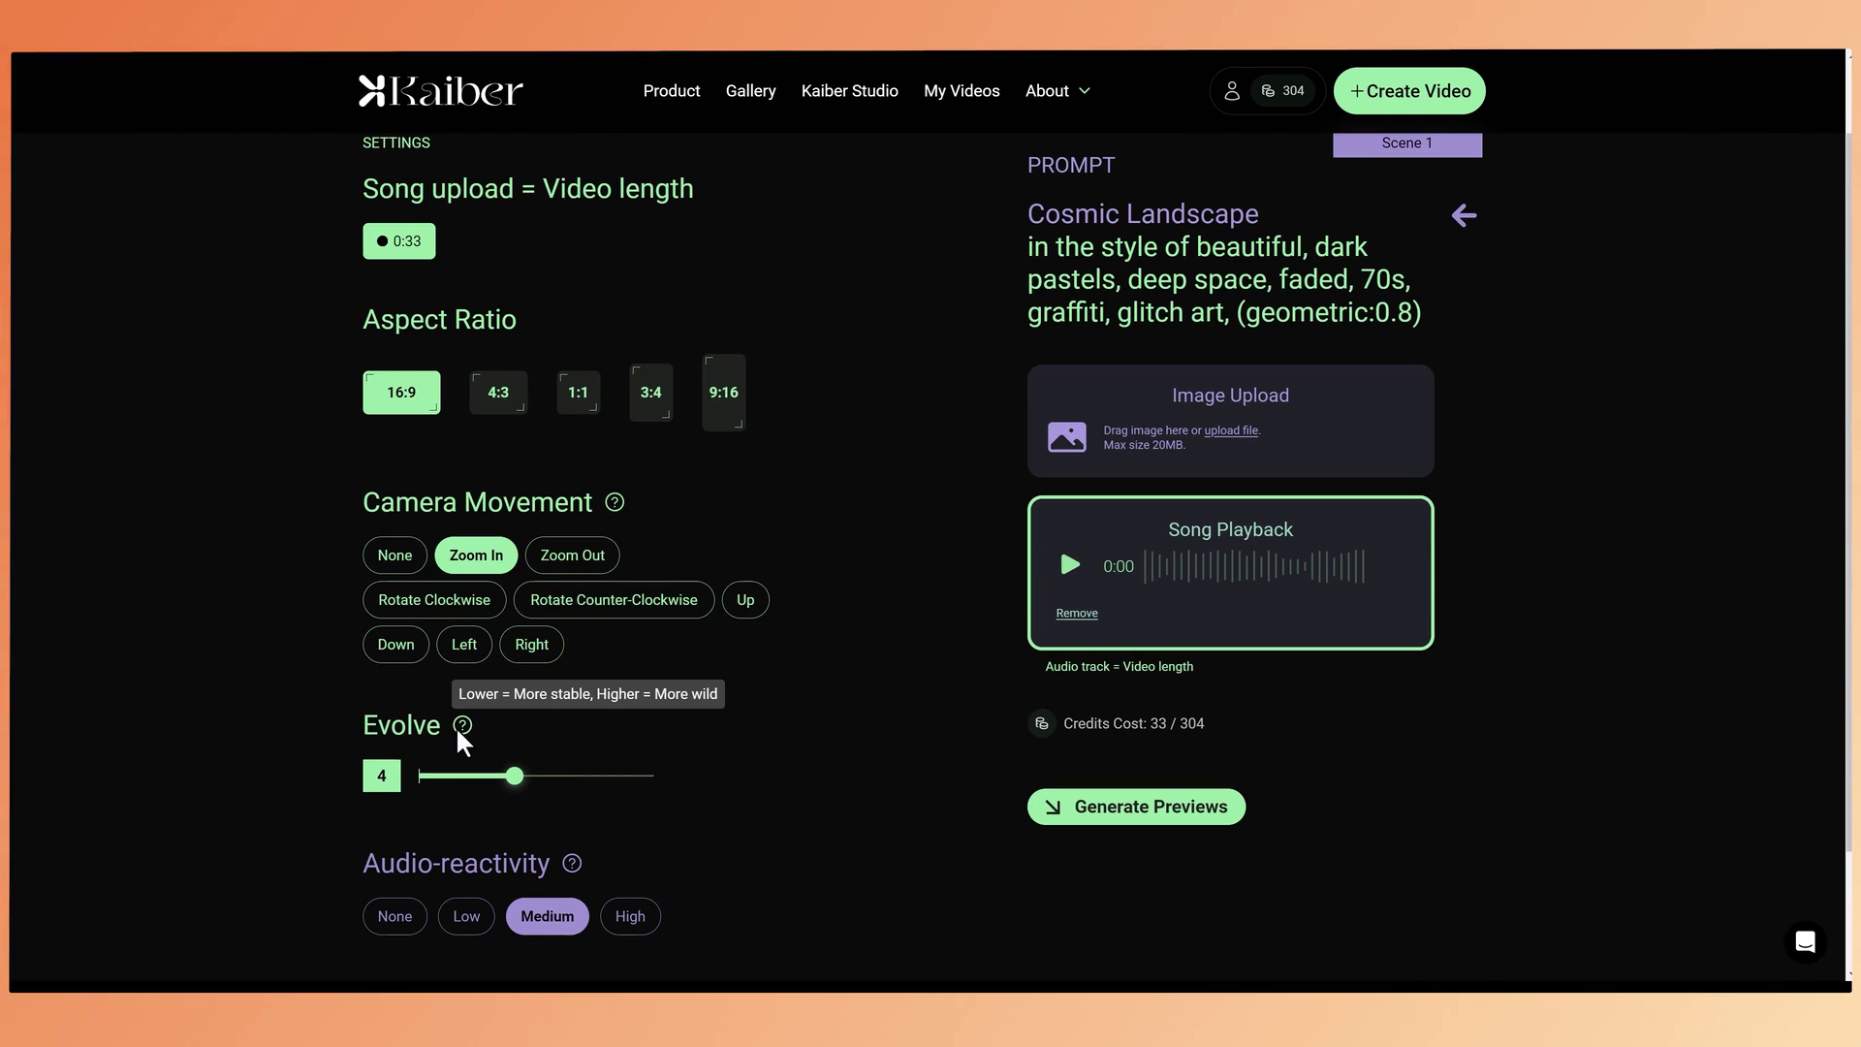
left_click_drag(560, 781, 601, 780)
scroll(734, 728, "down", 2)
mouse_move(572, 717)
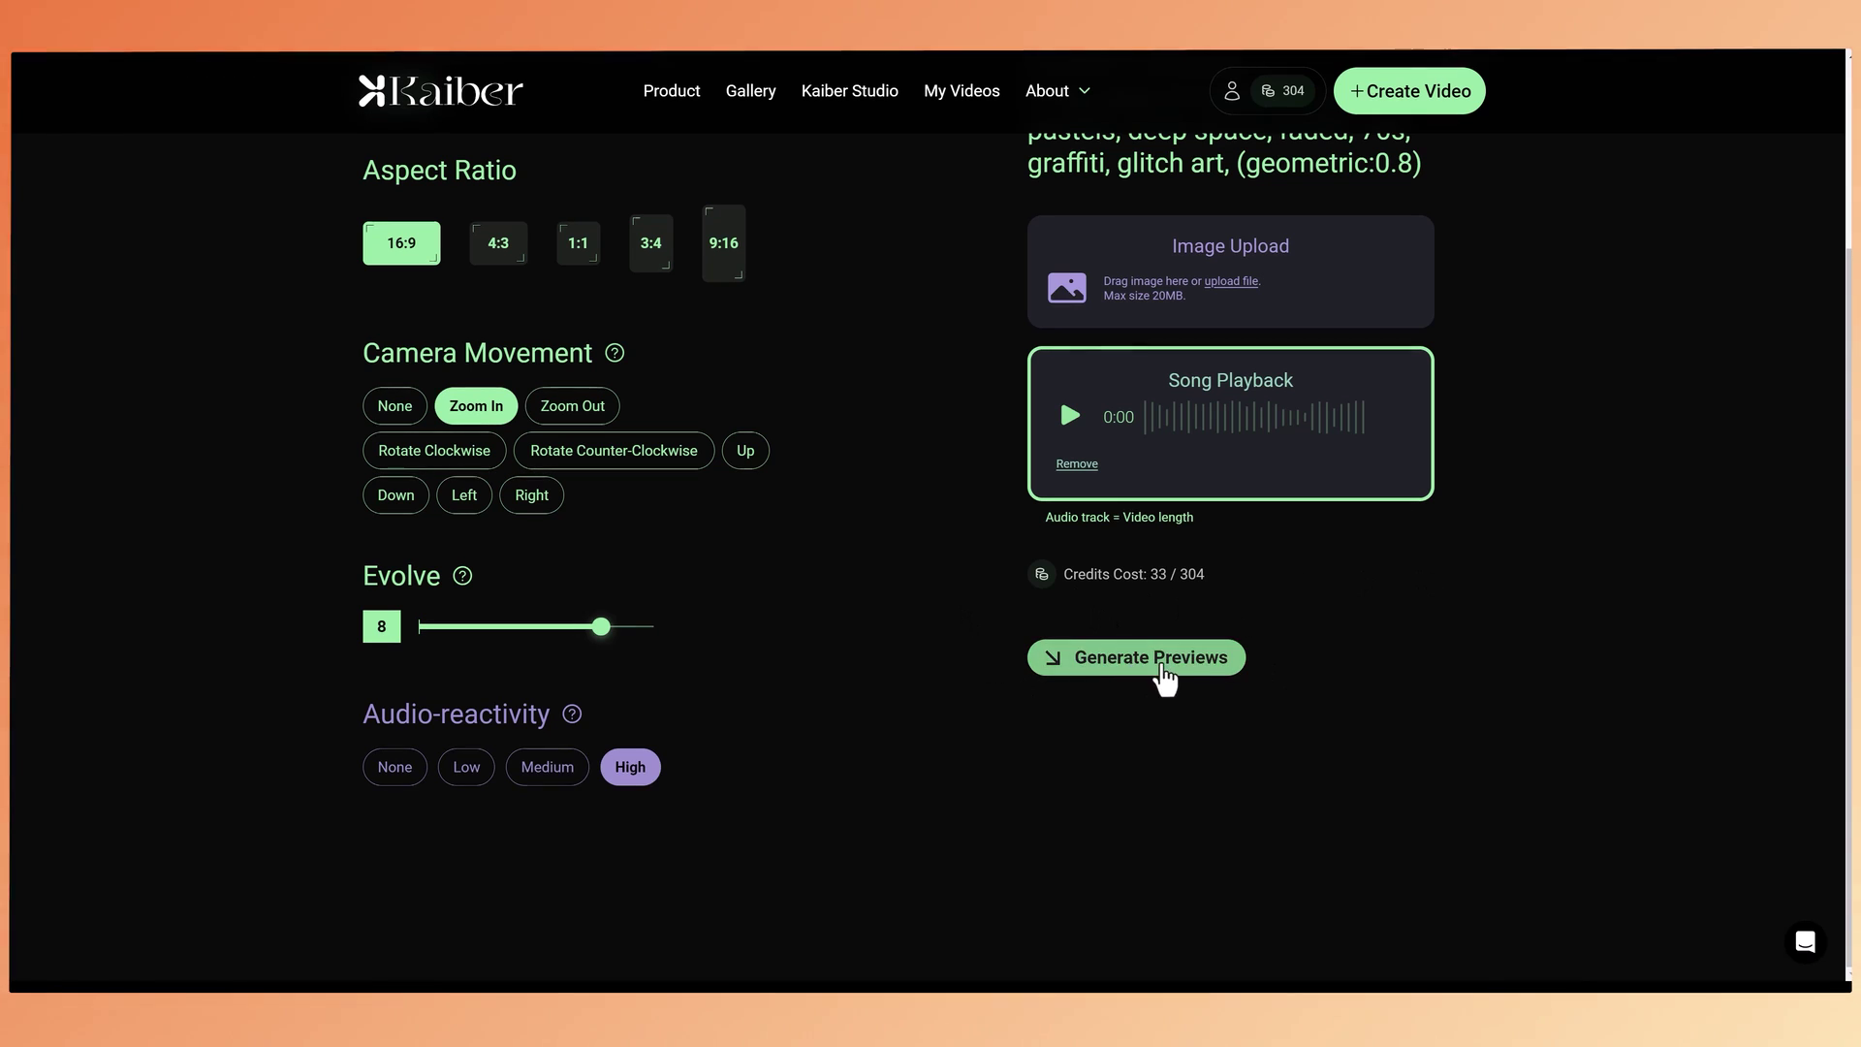
Generate preview frames and create the video from the one with pink clouds and a river between dark peaks
left_click(1163, 669)
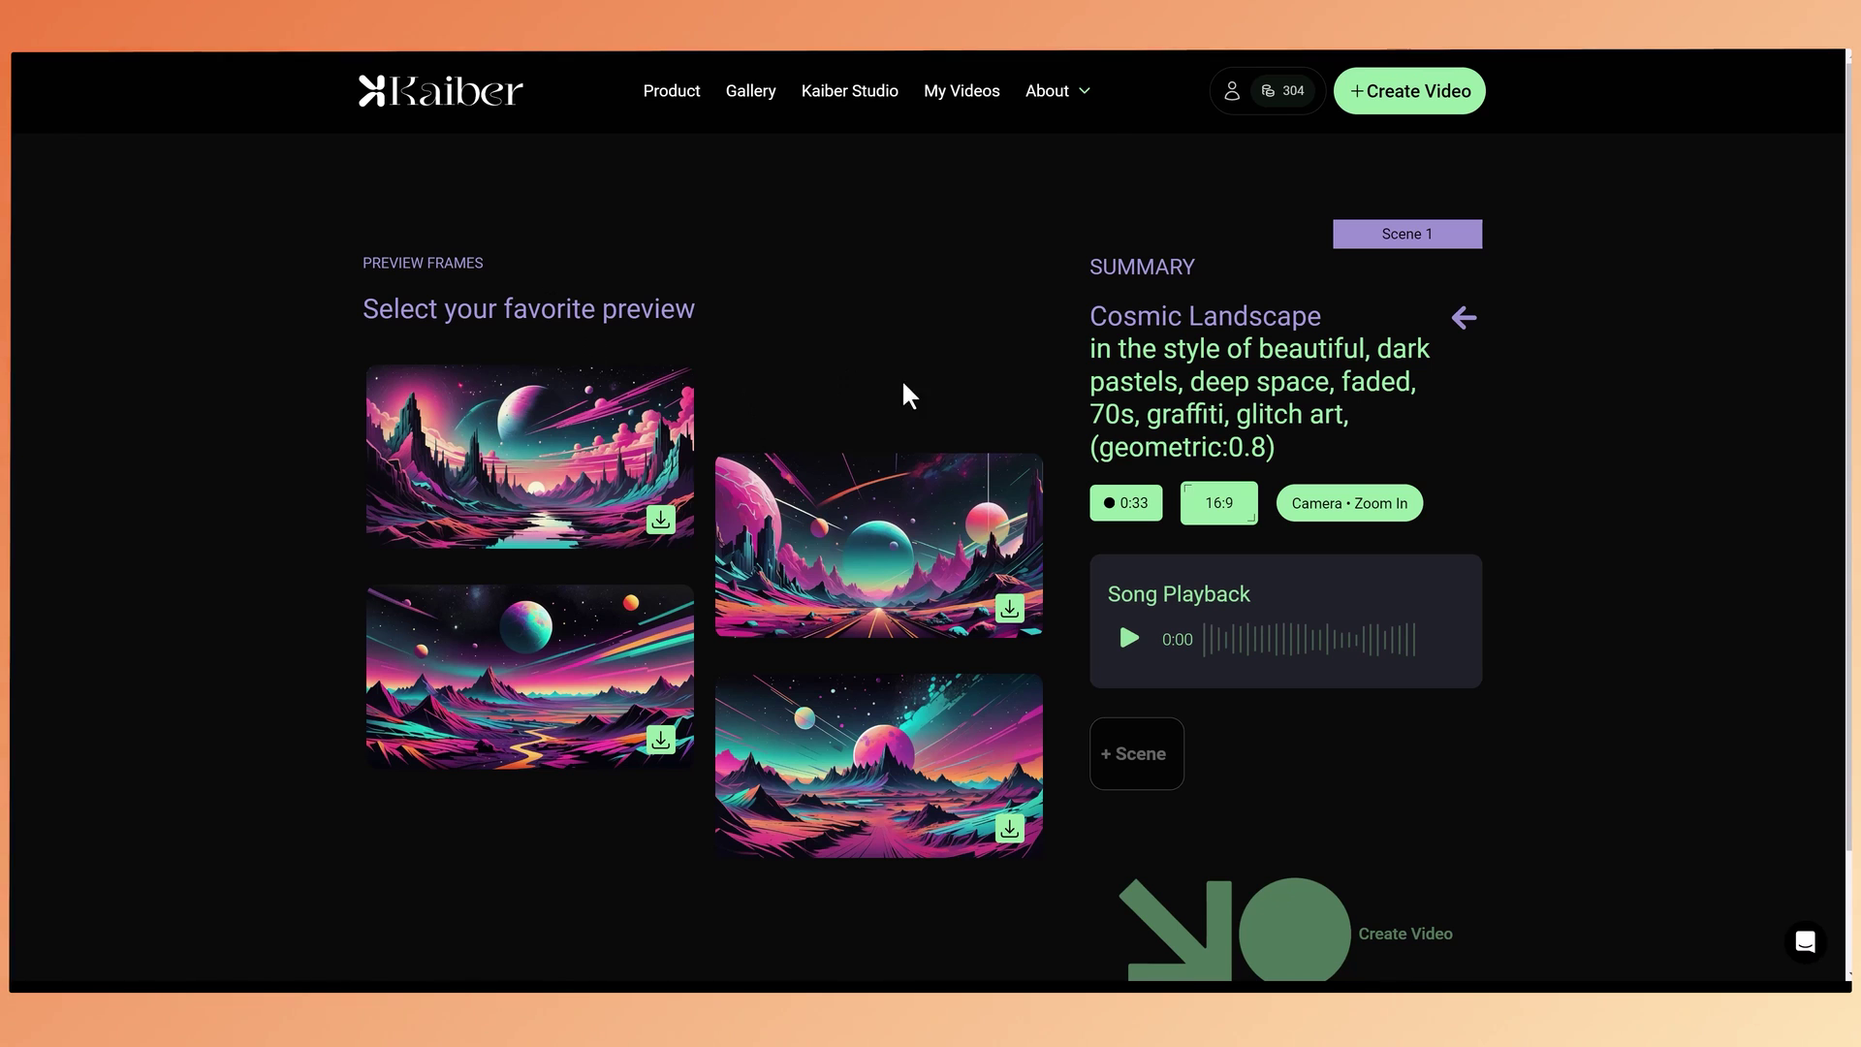
left_click(620, 475)
scroll(1233, 840, "down", 2)
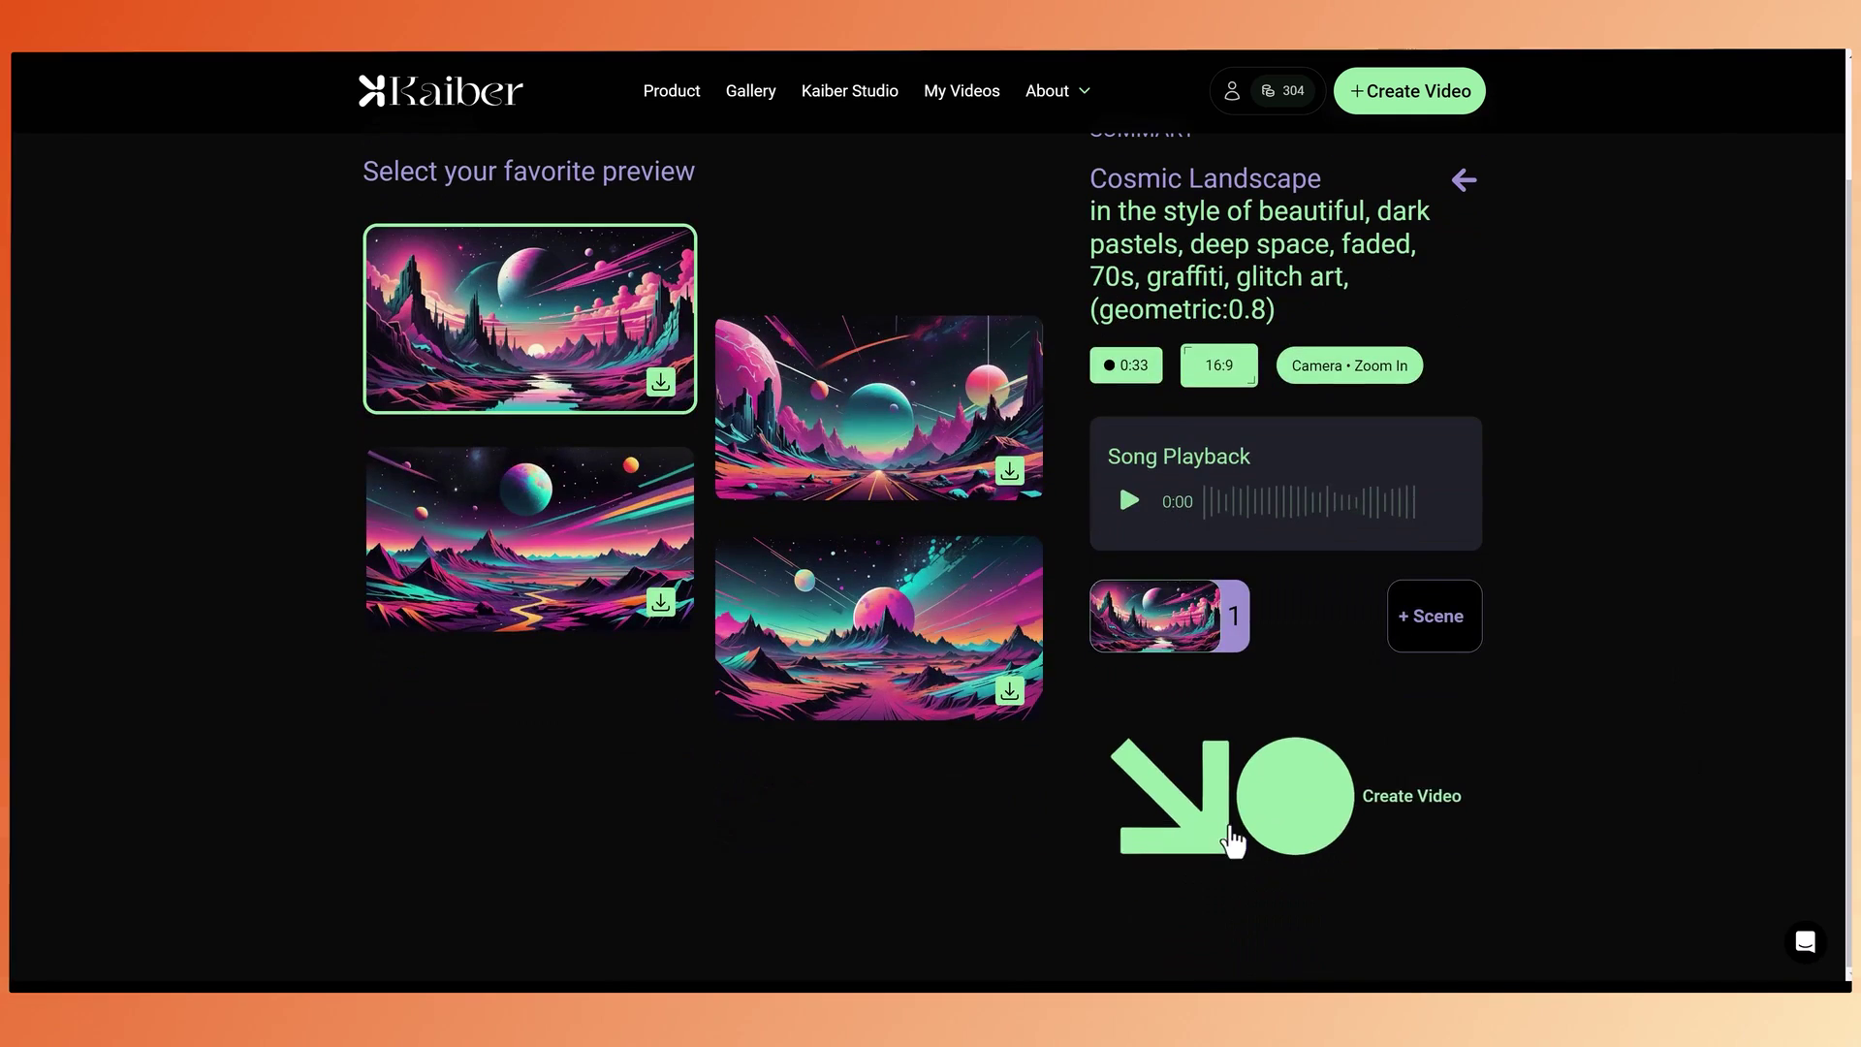
left_click(1234, 840)
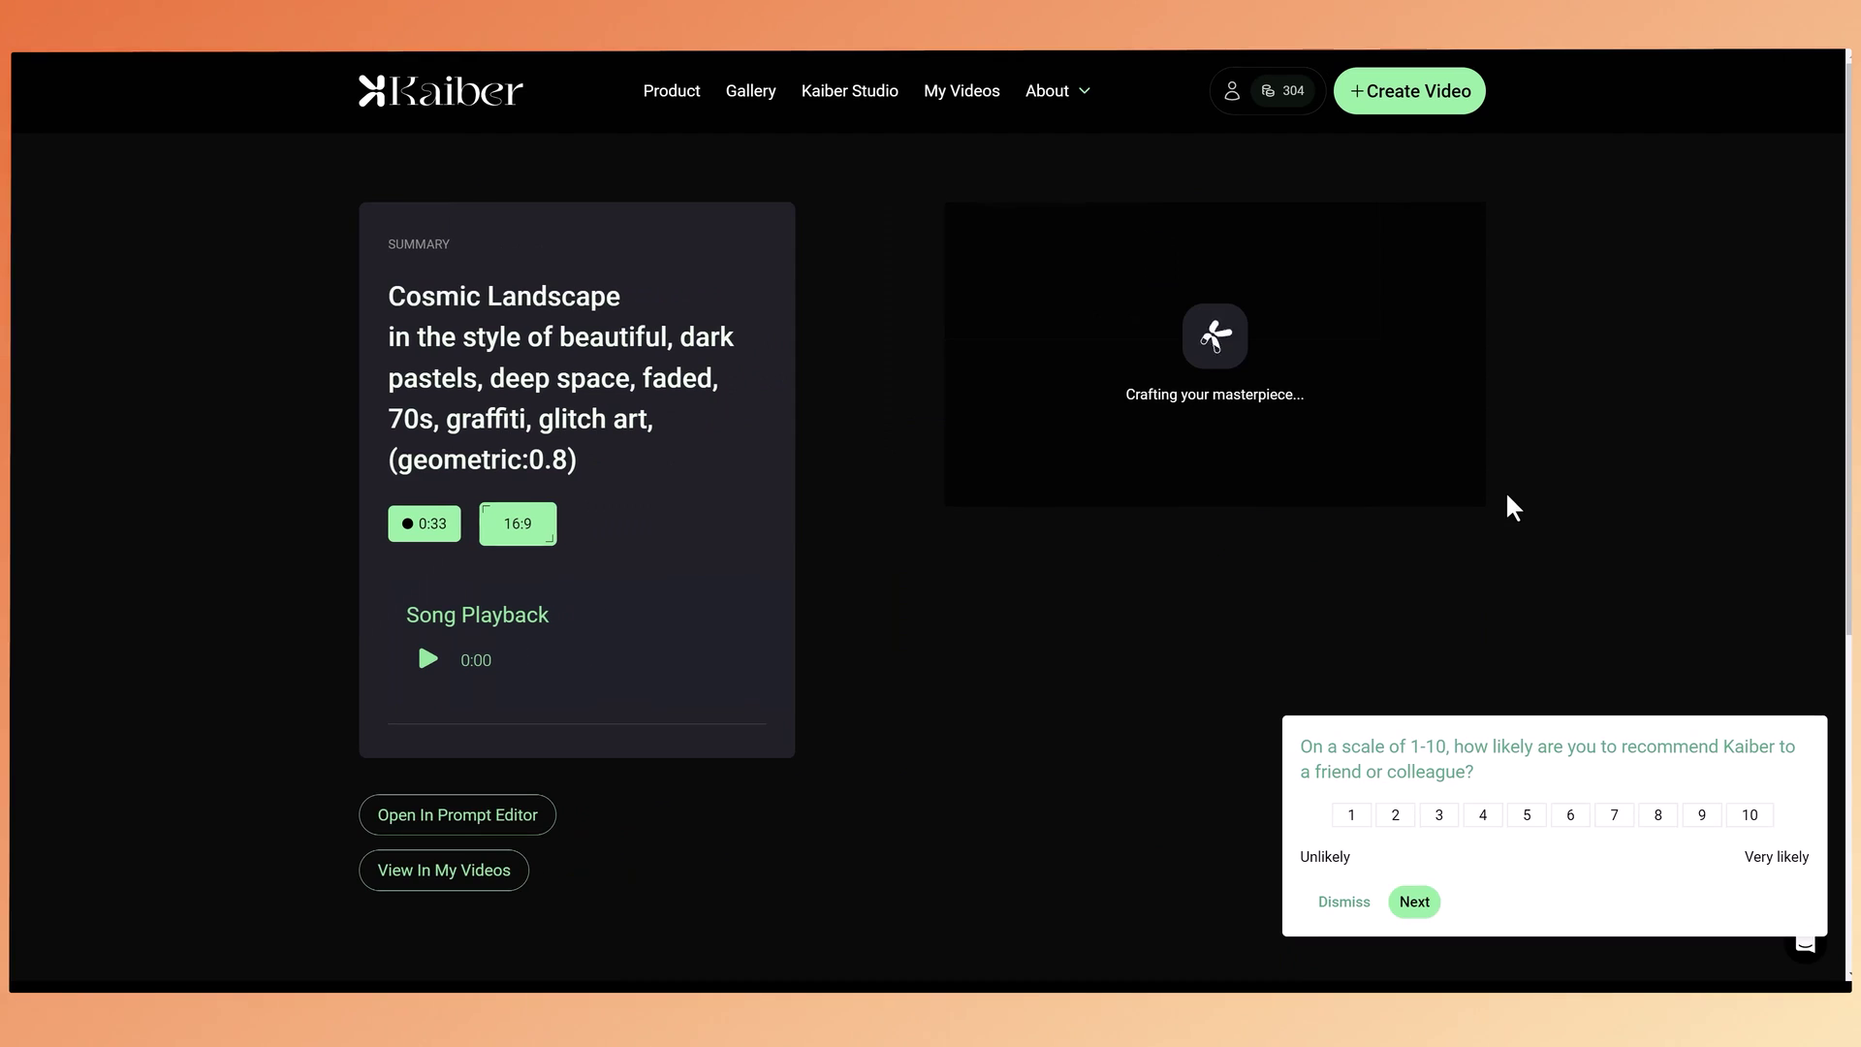